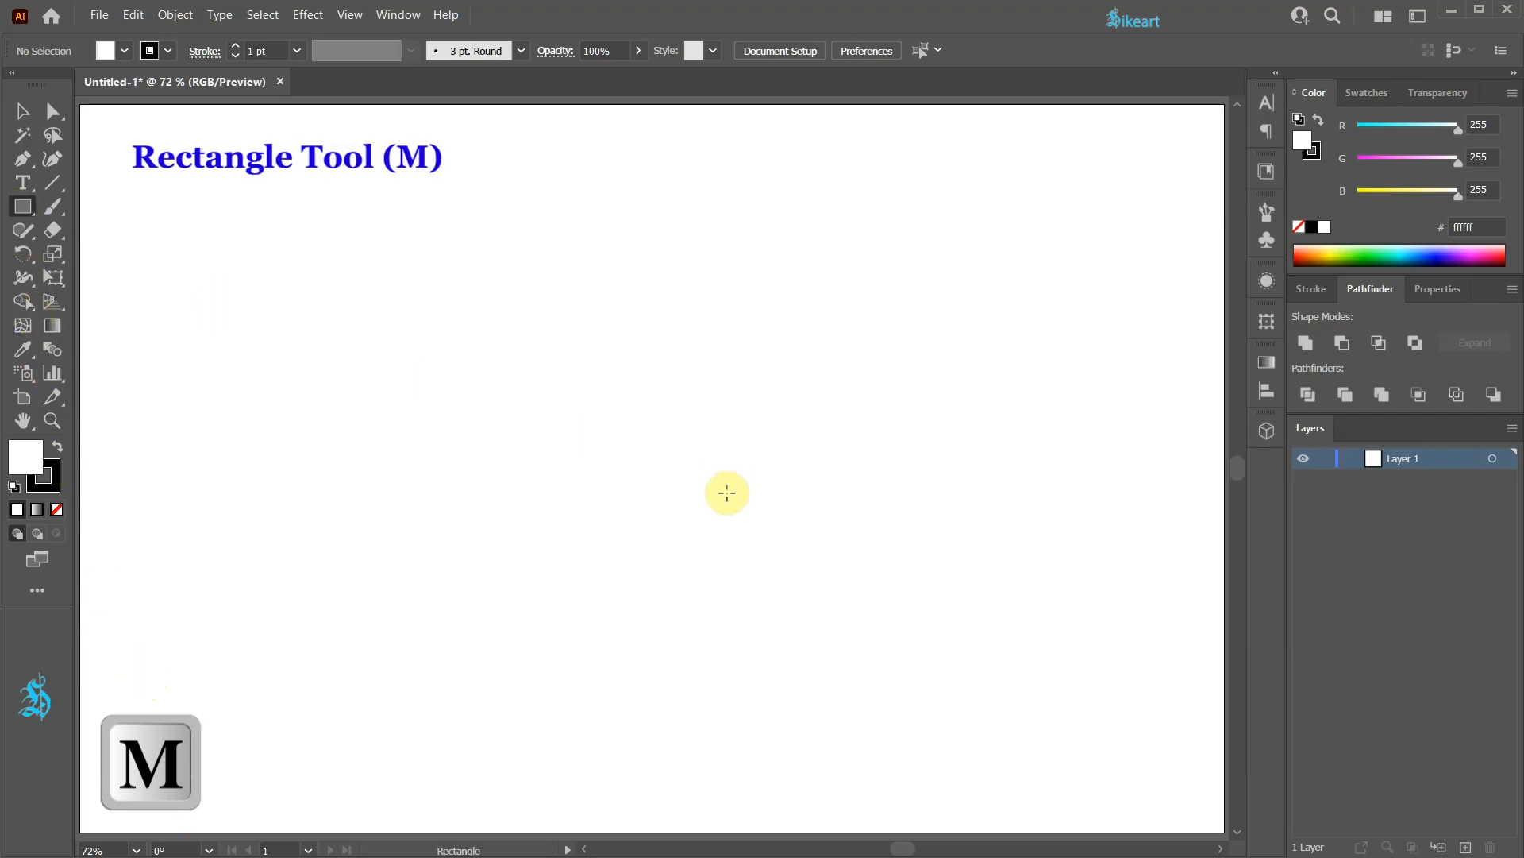
Step: Draw a tall, narrow rectangle and delete its upper-right anchor point to form a right triangle
{"action": "left_click_drag", "start_coordinate": [651, 435], "coordinate": [684, 221]}
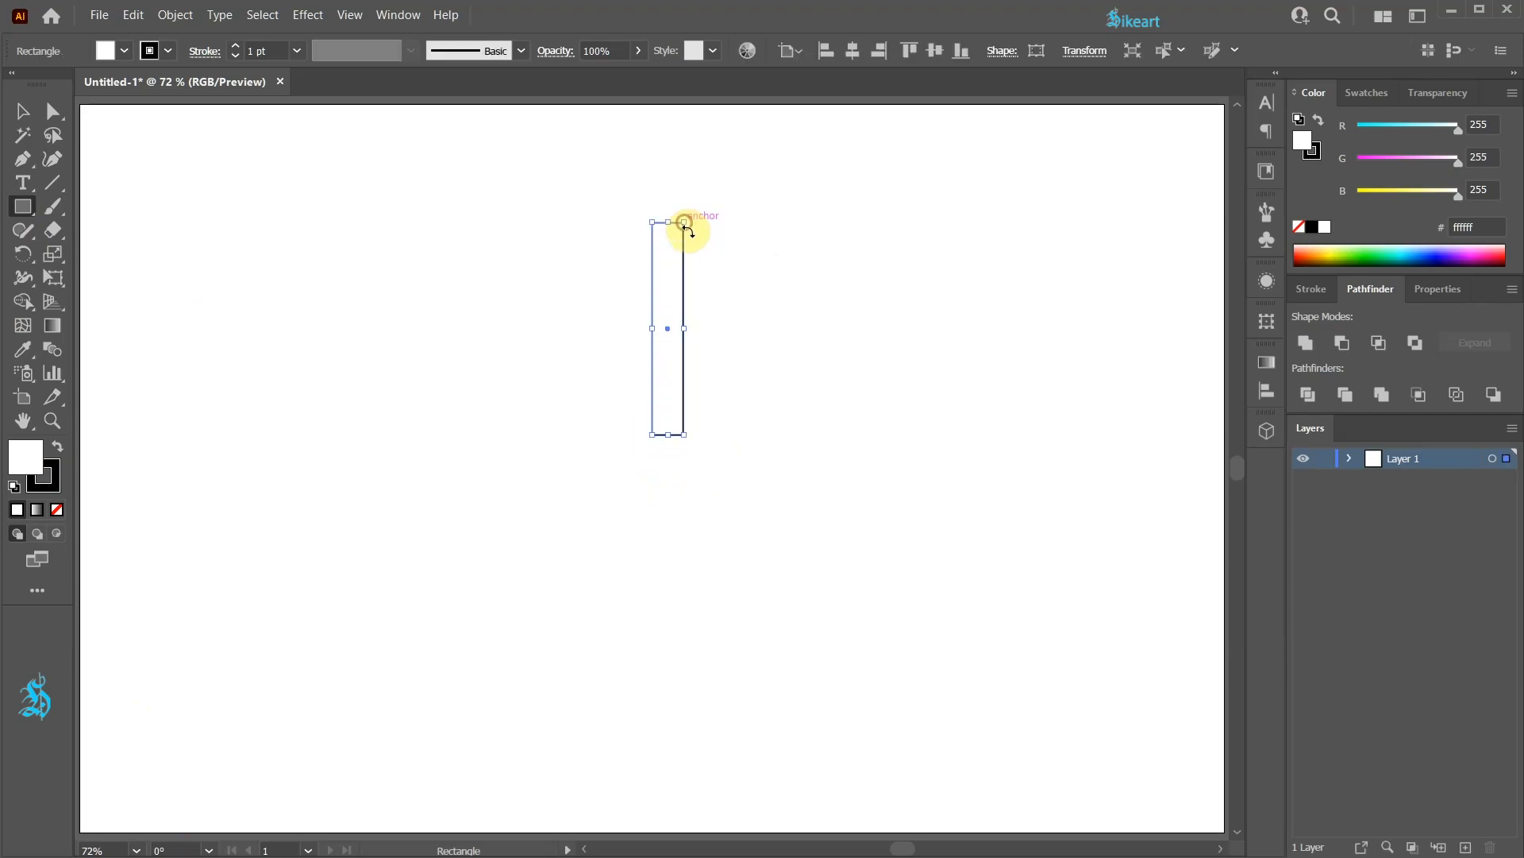
{"action": "key", "text": "equal"}
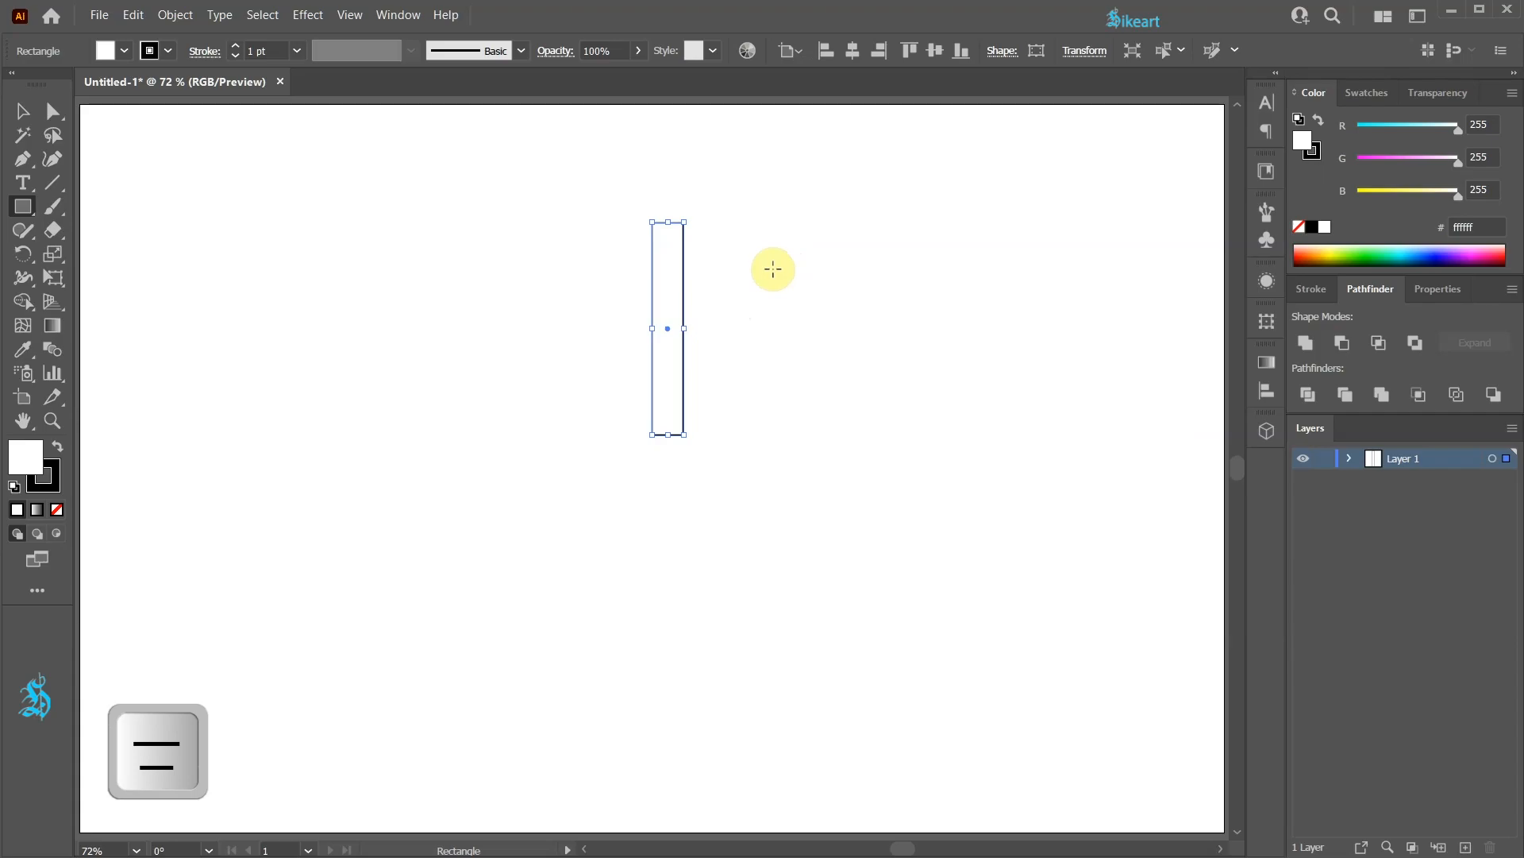
{"action": "key", "text": "minus"}
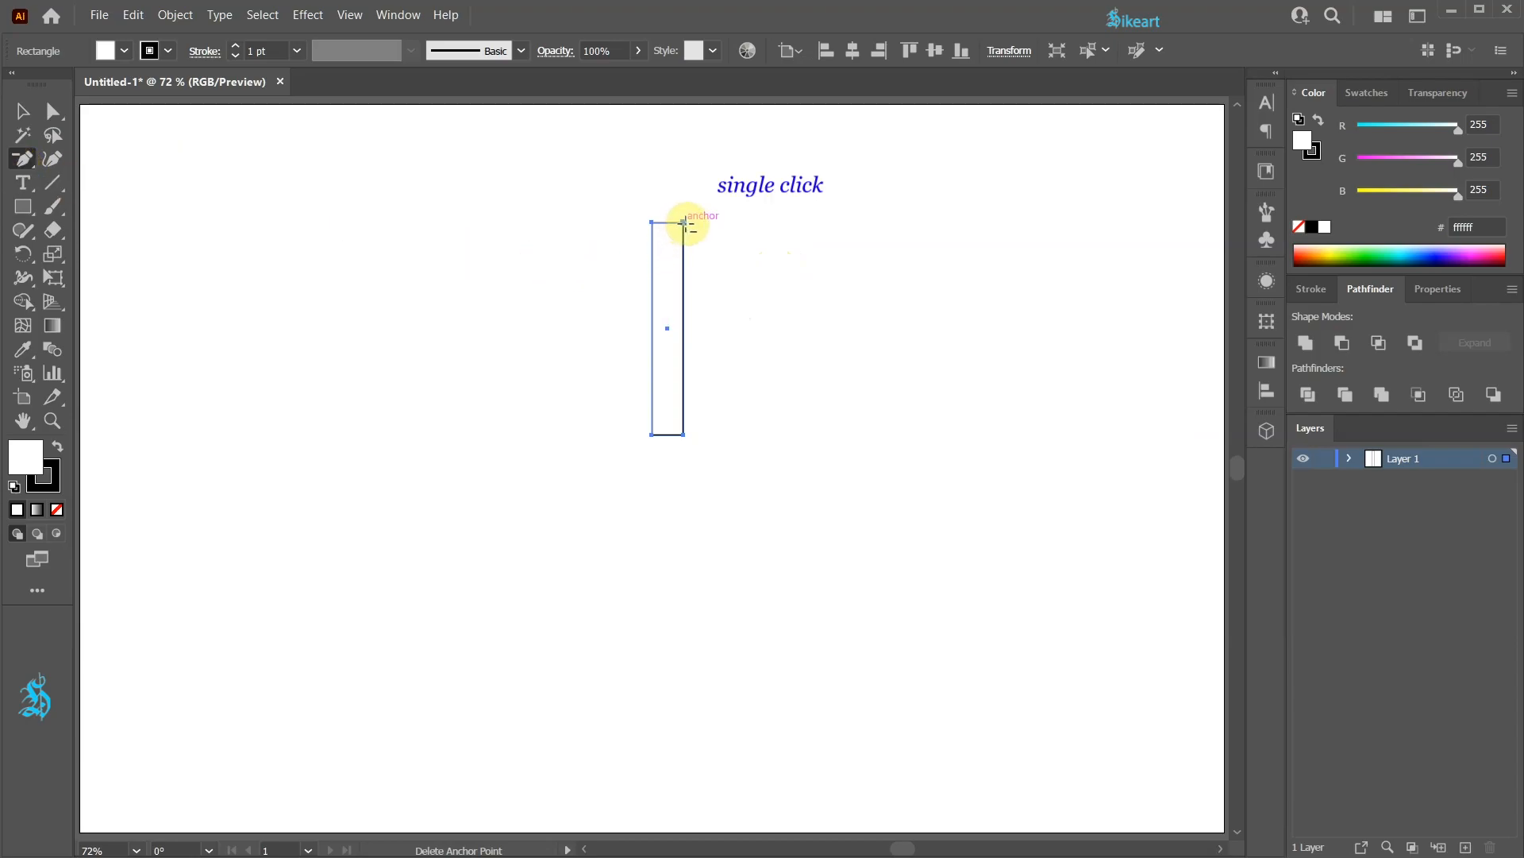
{"action": "left_click", "coordinate": [684, 223]}
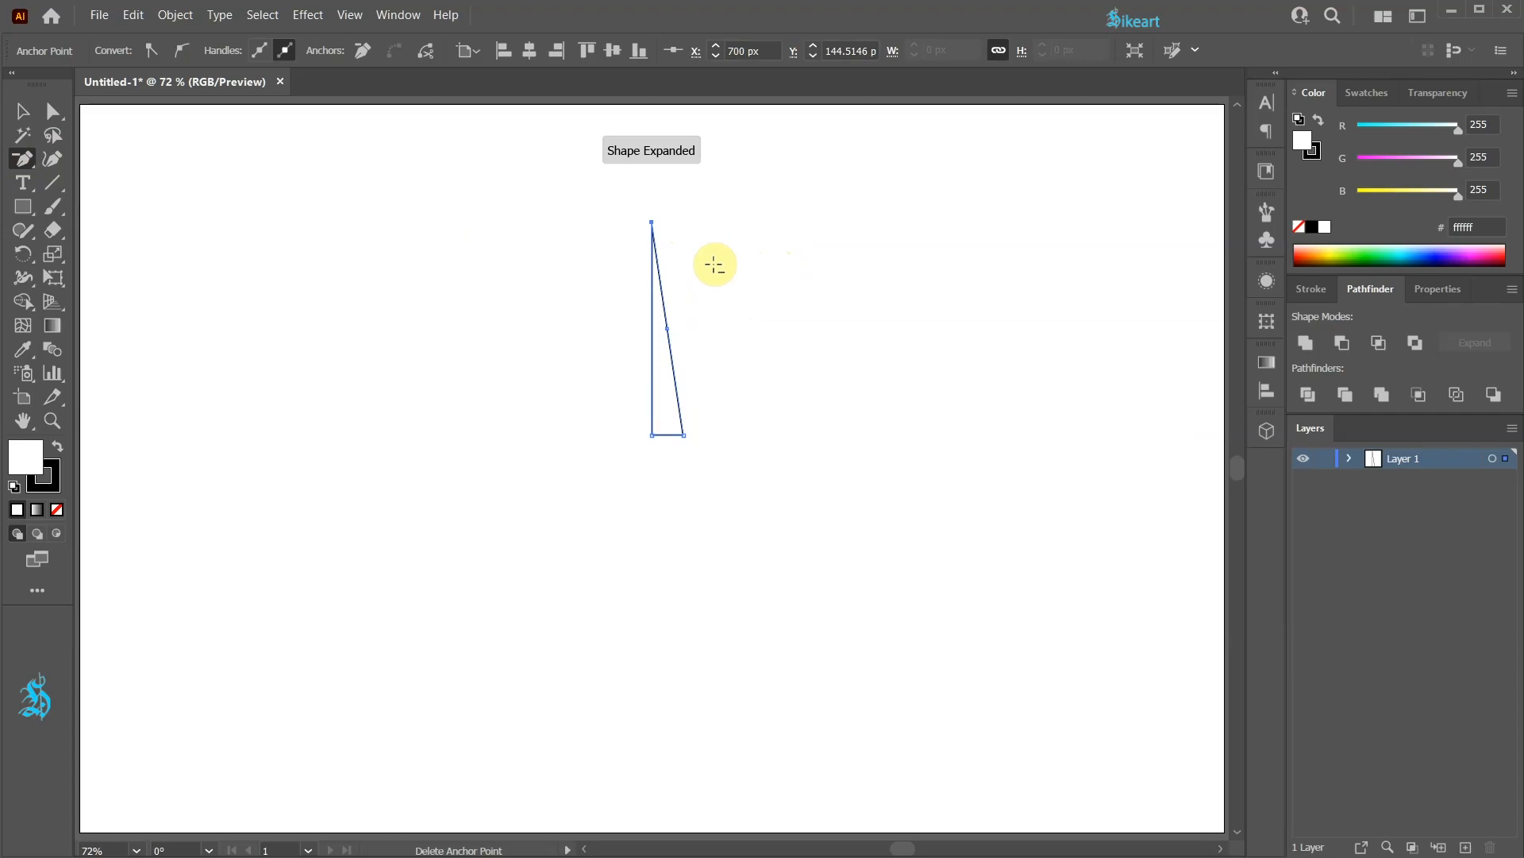
{"action": "key", "text": "v"}
{"action": "left_click", "coordinate": [840, 257]}
Step: Reflect a copy of the triangle across the vertical axis at its lower-left anchor and fill the copy black
{"action": "key", "text": "v"}
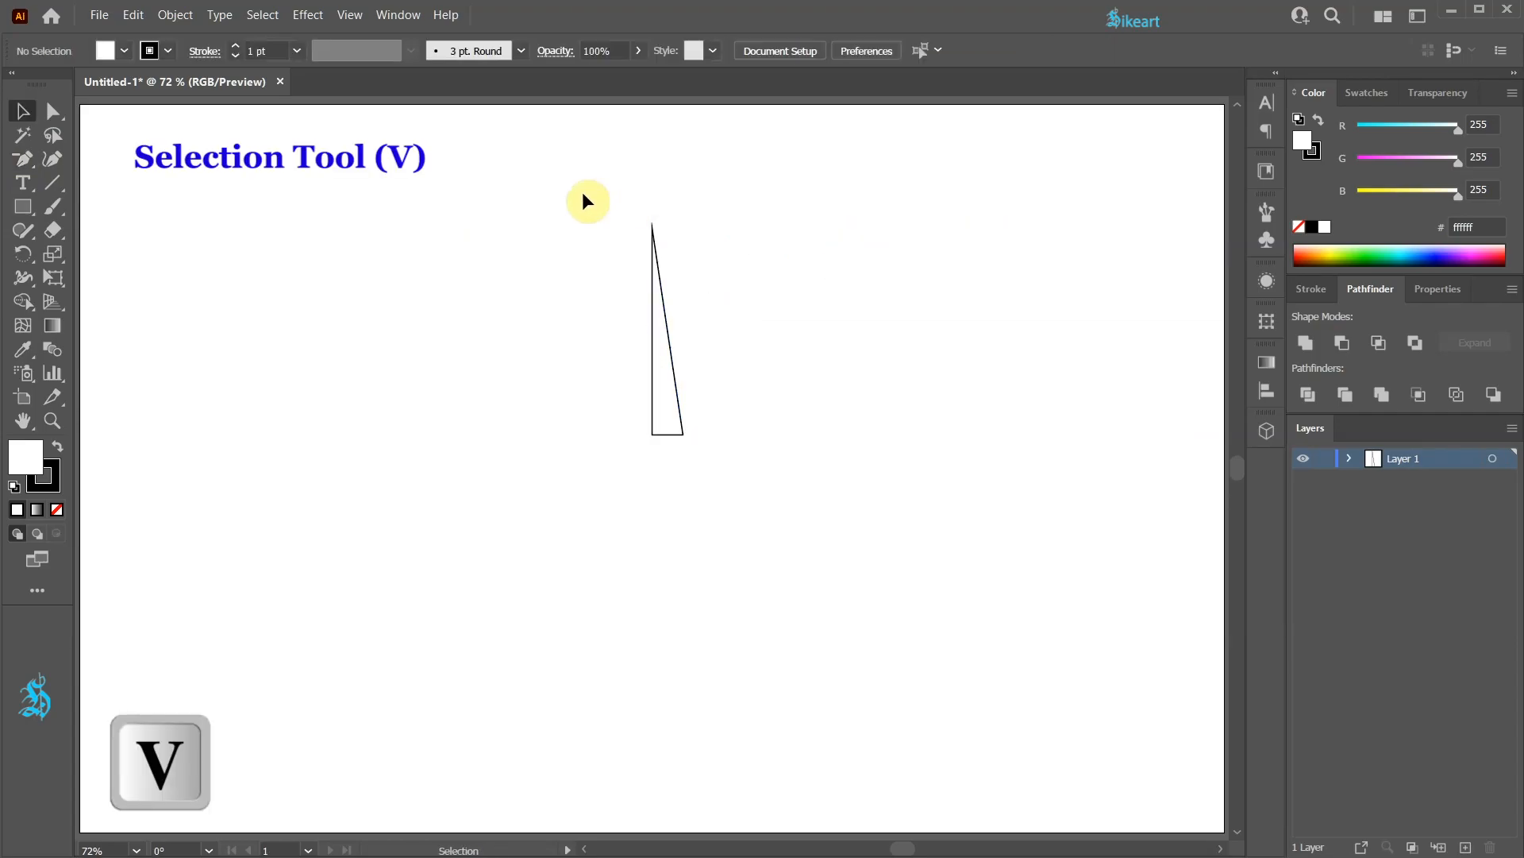
{"action": "left_click_drag", "start_coordinate": [576, 193], "coordinate": [794, 494]}
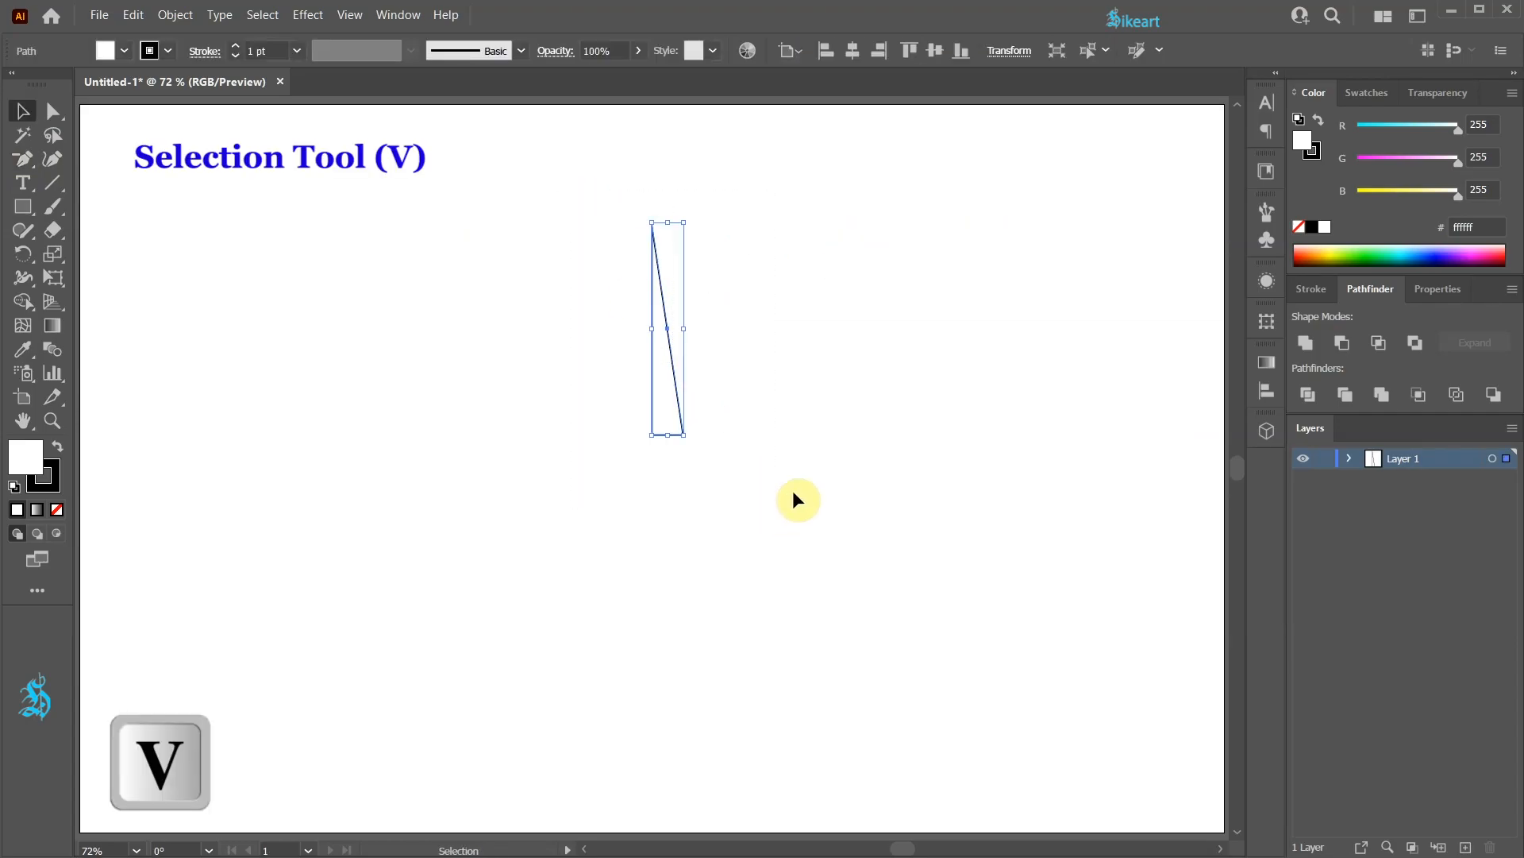
{"action": "key", "text": "o"}
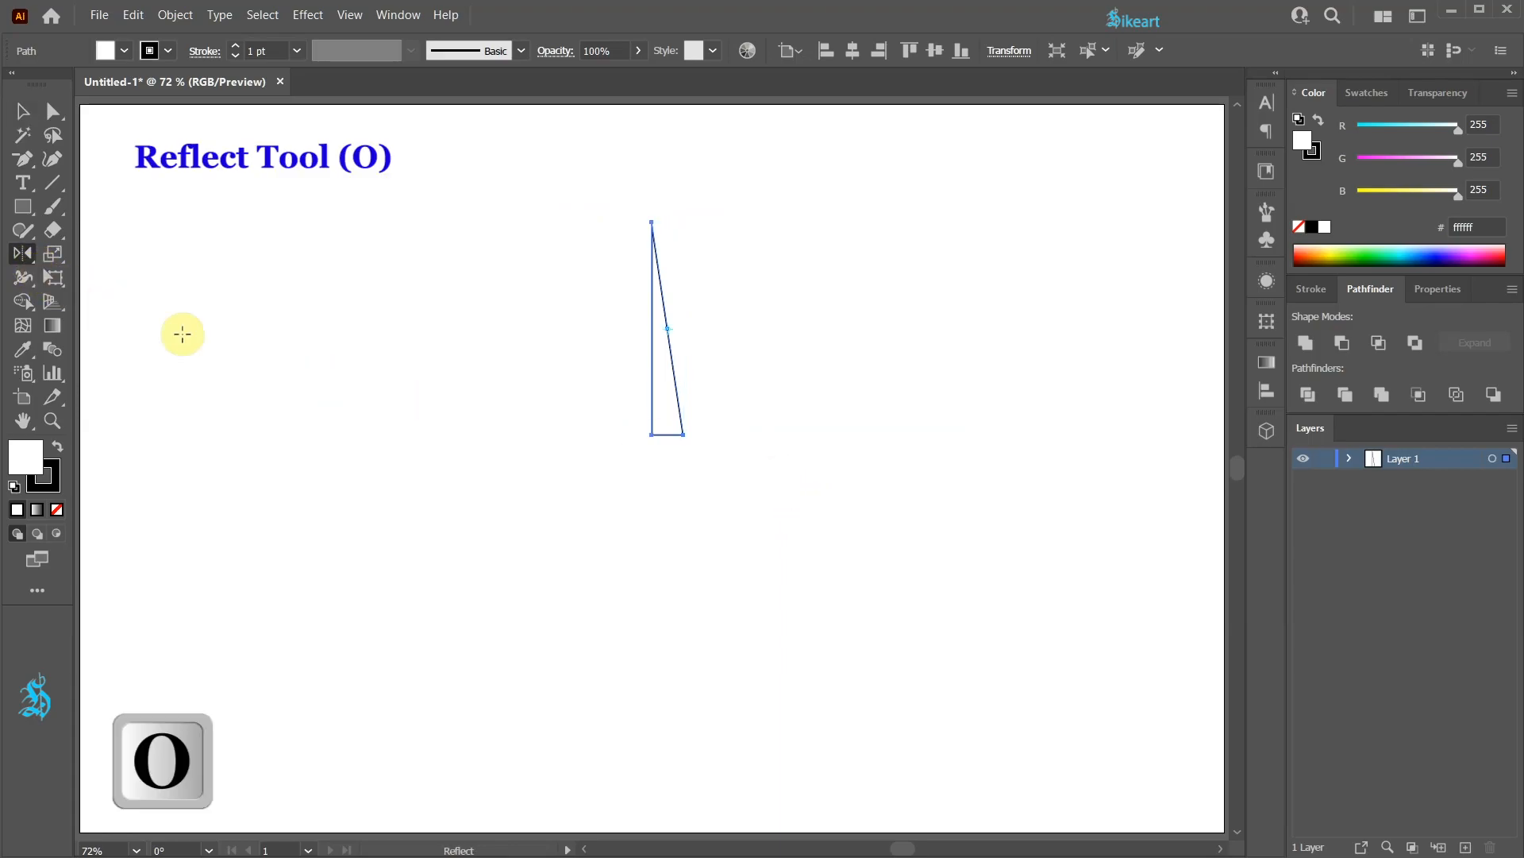
{"action": "key", "text": "alt"}
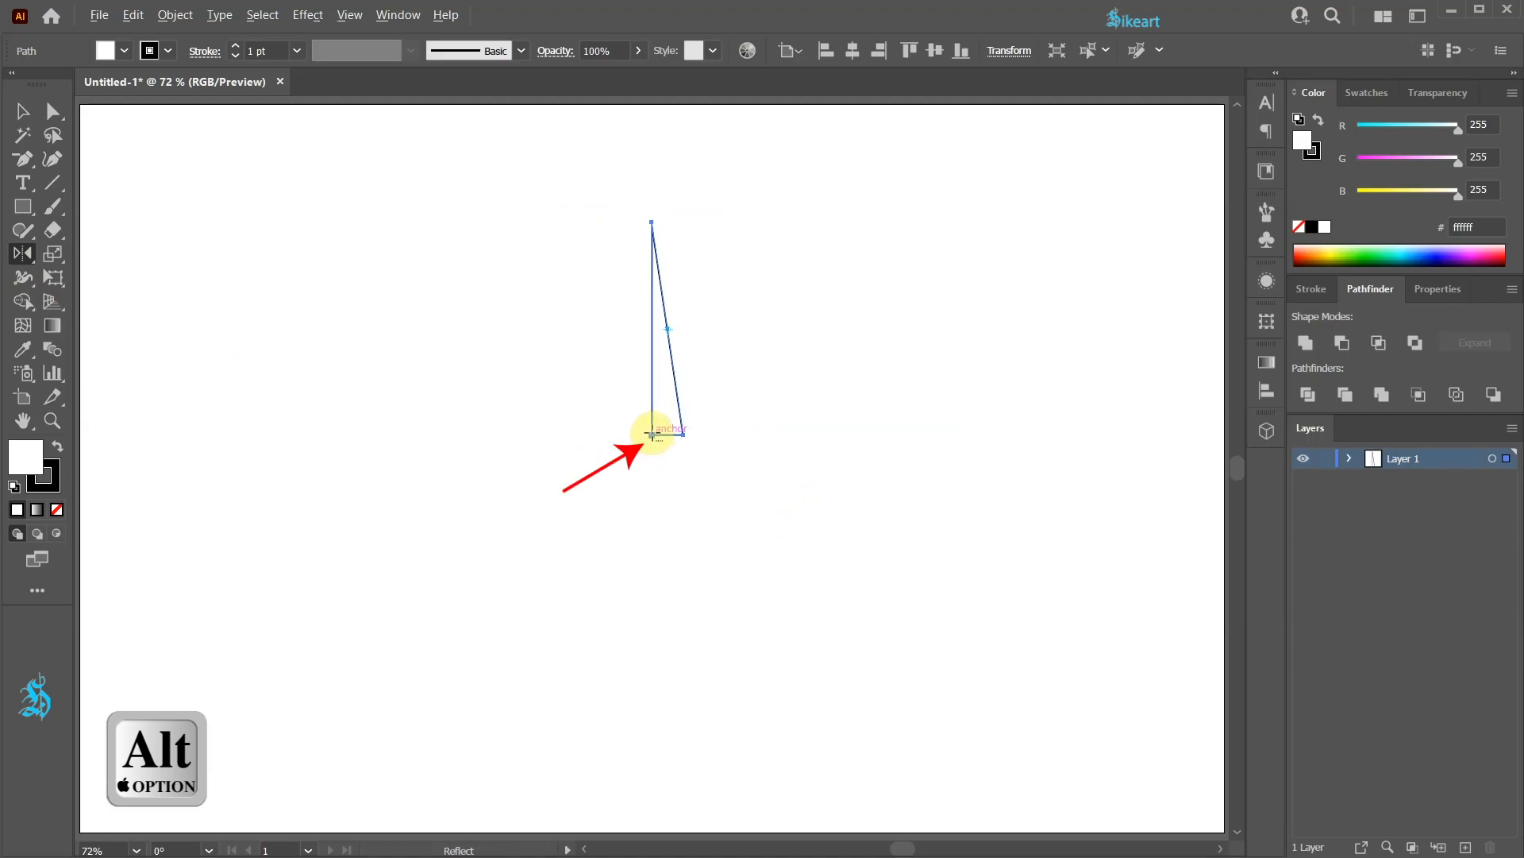
{"action": "left_click", "coordinate": [652, 434], "text": "alt"}
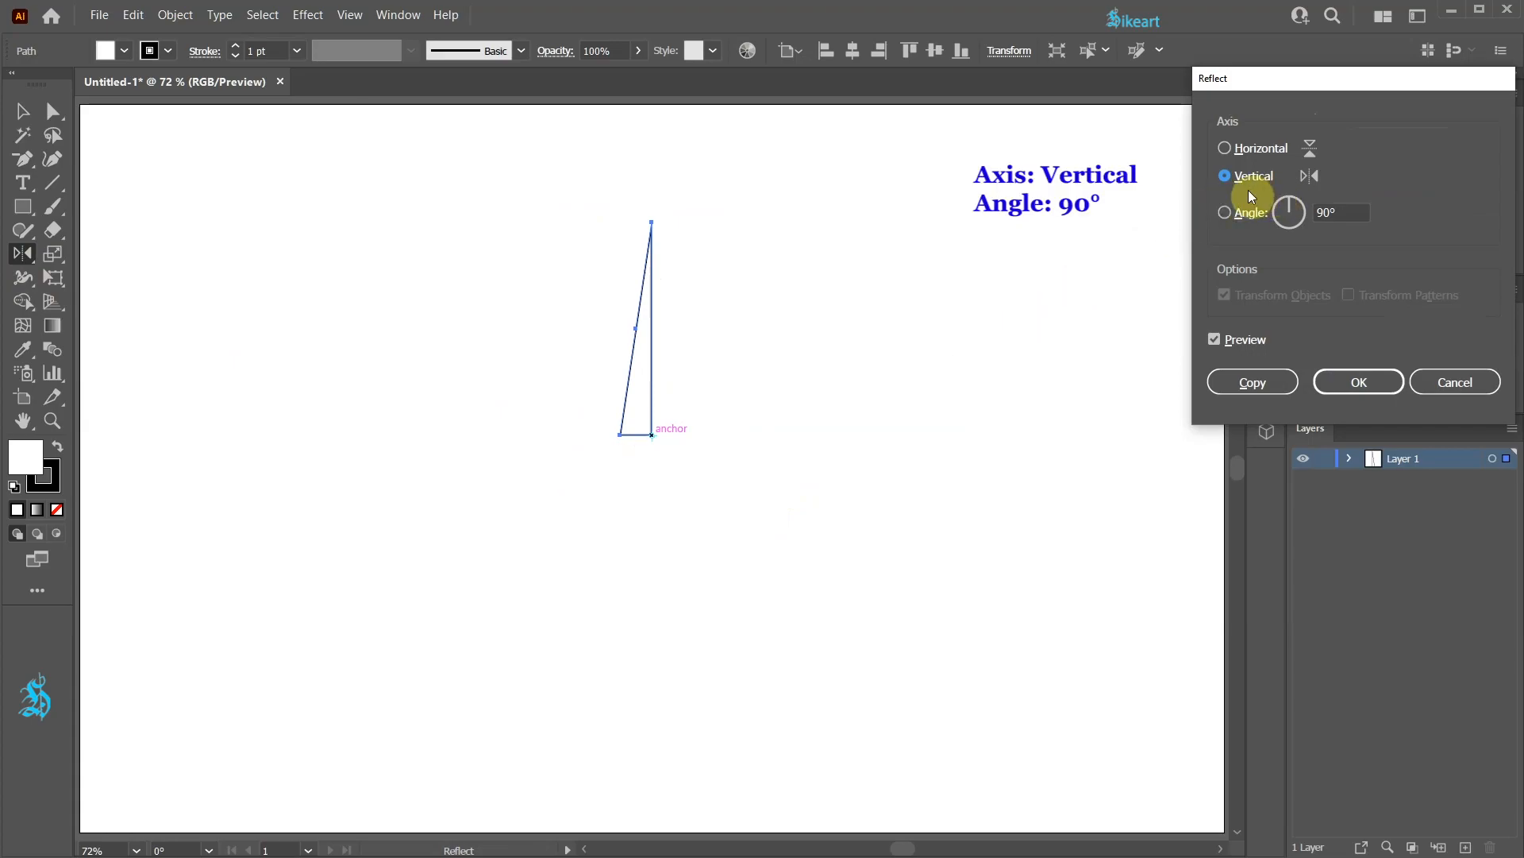
{"action": "left_click", "coordinate": [1272, 380]}
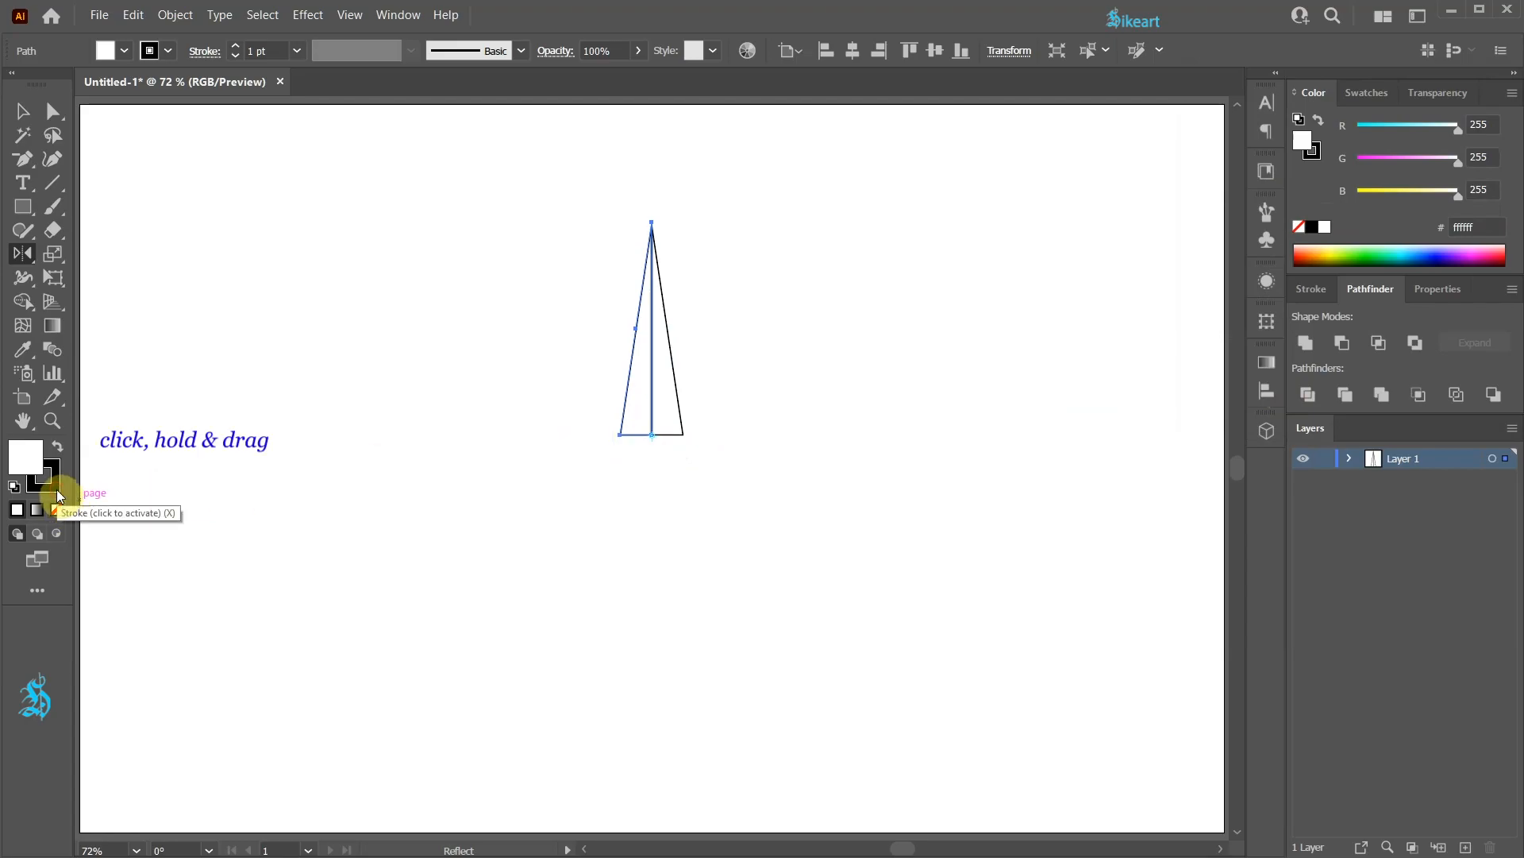
{"action": "left_click", "coordinate": [26, 459]}
{"action": "left_click_drag", "start_coordinate": [27, 459], "coordinate": [27, 459]}
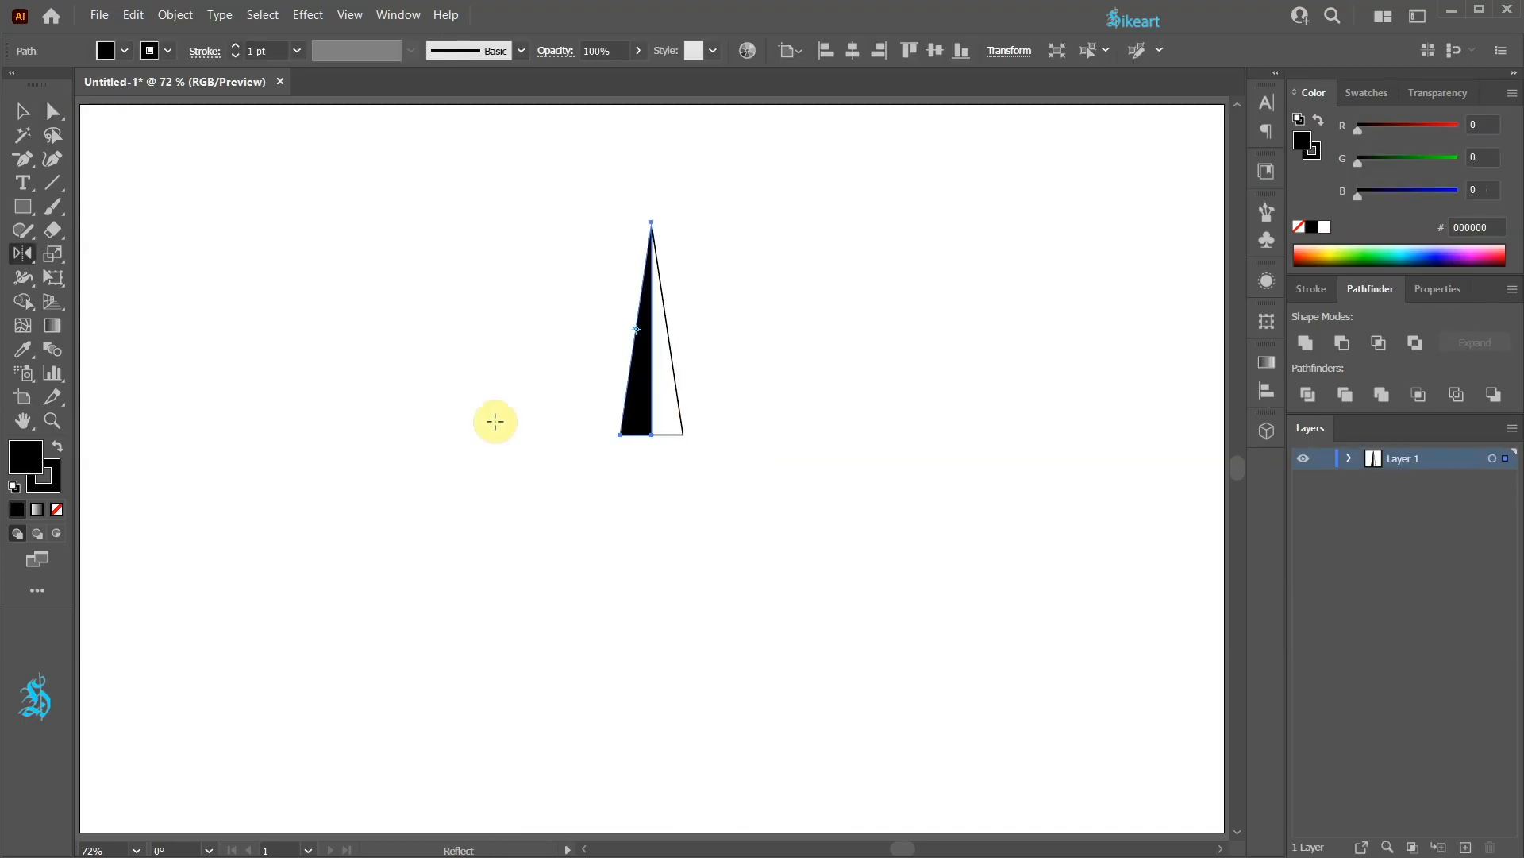
Step: Create a radial repeat from the black and white triangles with 4 instances
{"action": "key", "text": "v"}
{"action": "left_click_drag", "start_coordinate": [555, 183], "coordinate": [814, 510]}
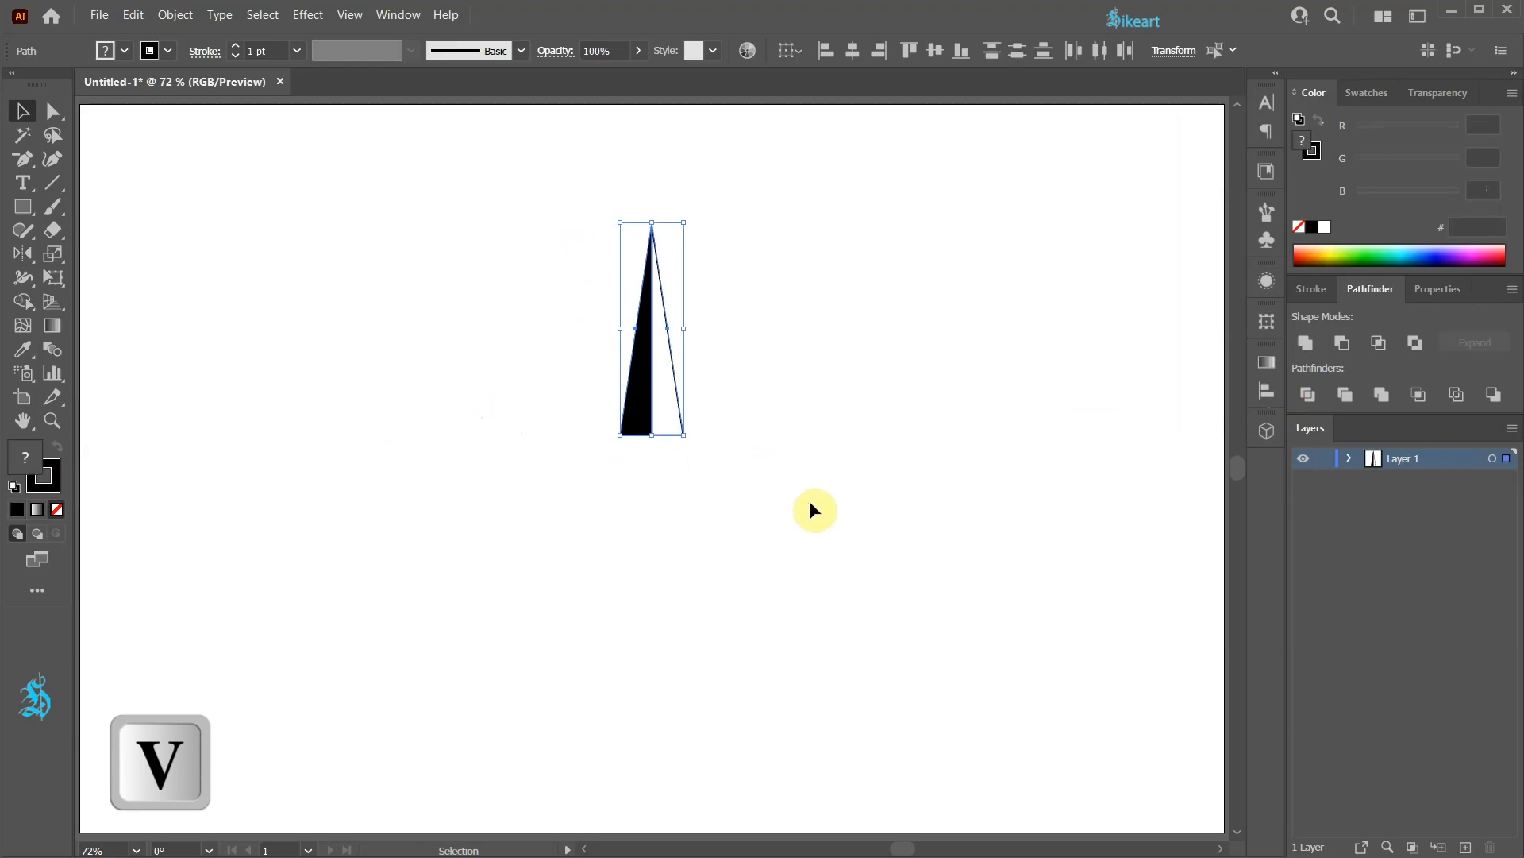
{"action": "left_click", "coordinate": [176, 14]}
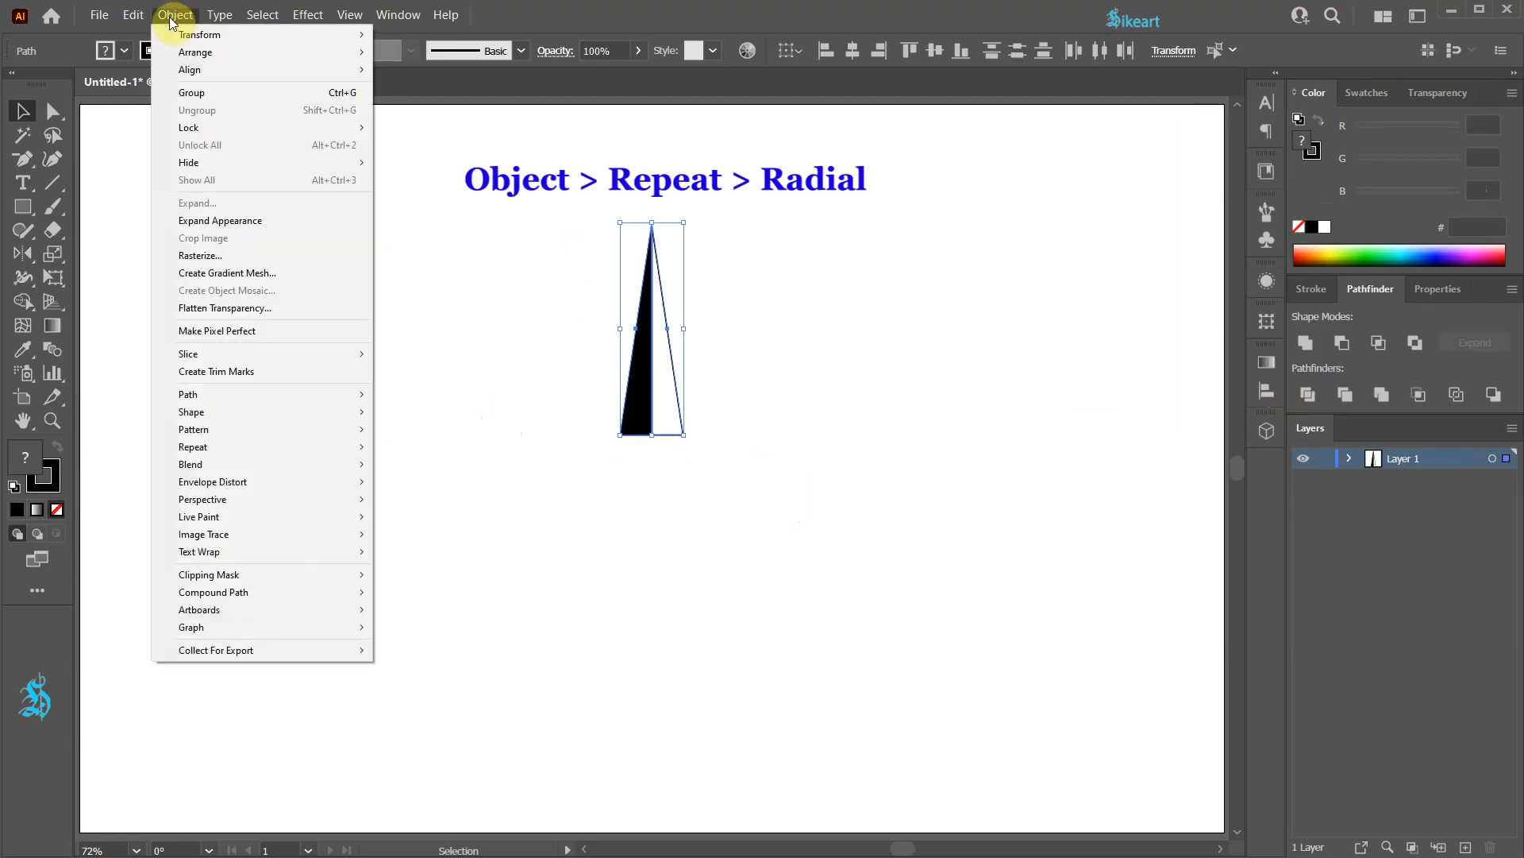
{"action": "mouse_move", "coordinate": [310, 450]}
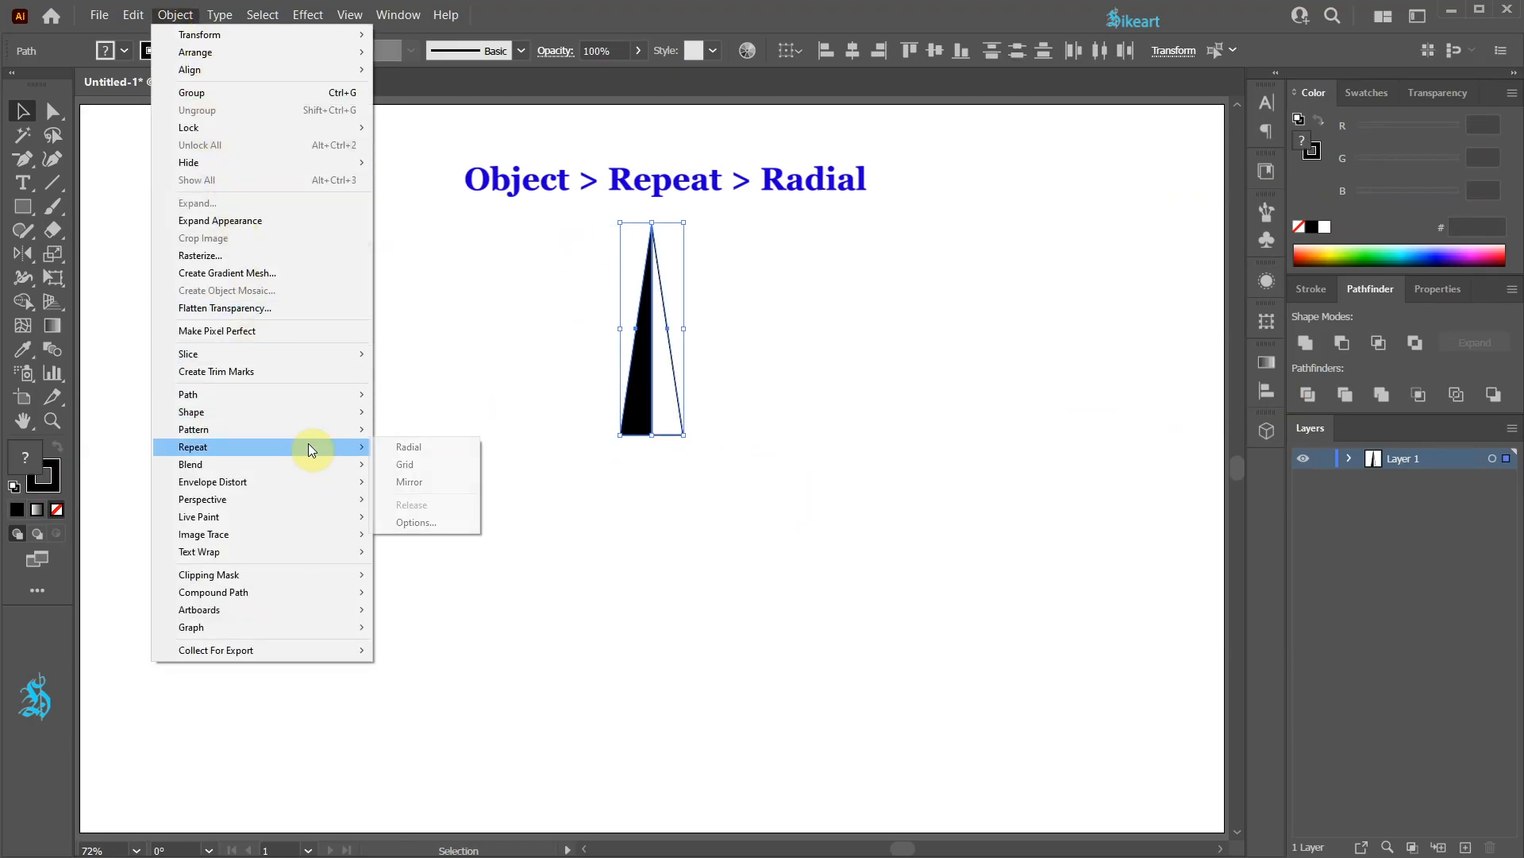
{"action": "left_click", "coordinate": [389, 451]}
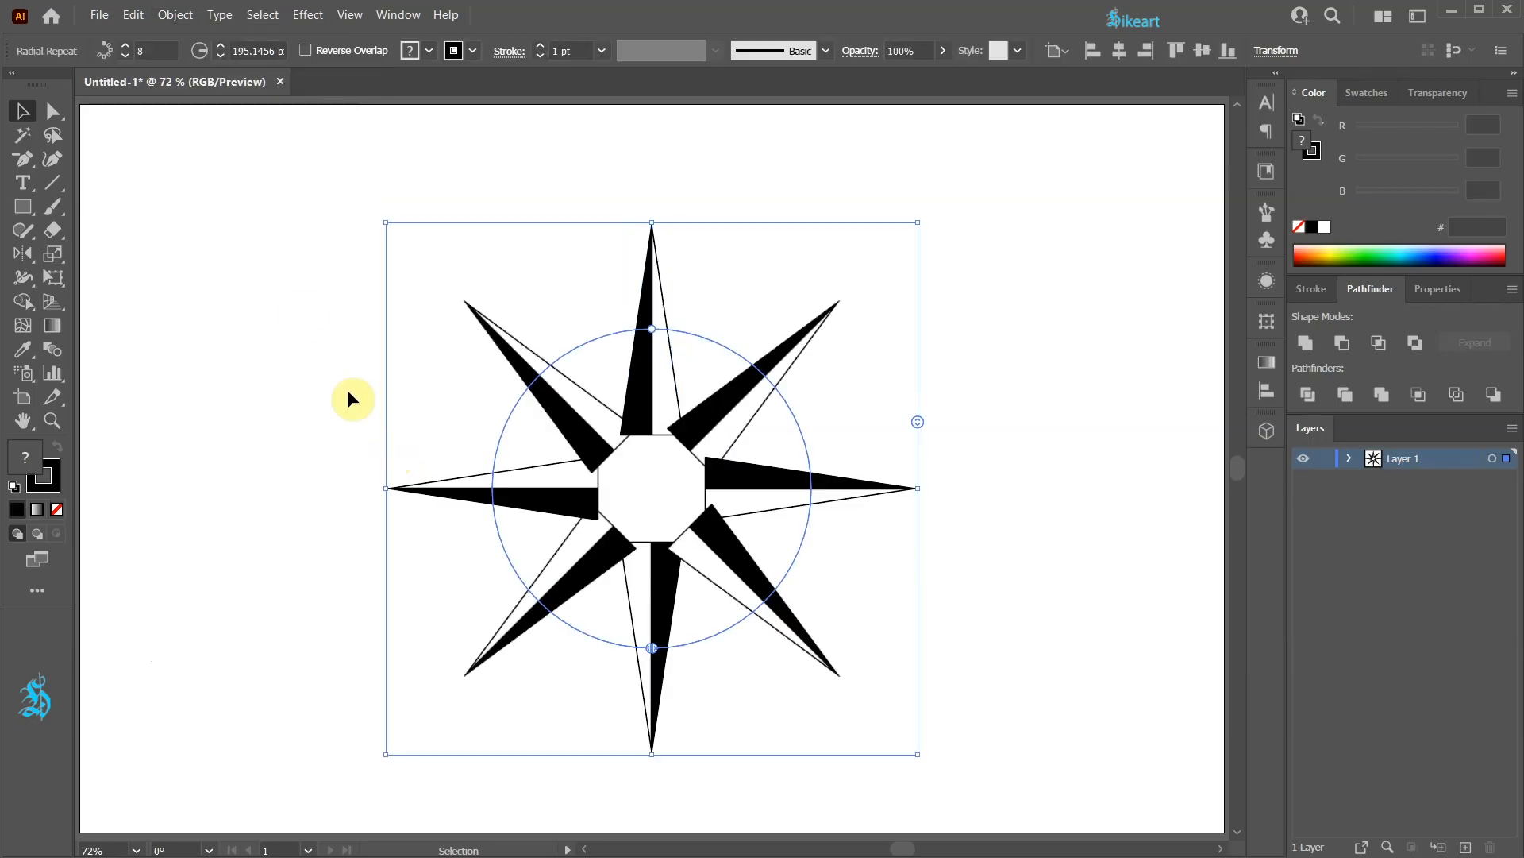
{"action": "left_click", "coordinate": [125, 56]}
{"action": "left_click", "coordinate": [125, 55]}
{"action": "left_click", "coordinate": [125, 55]}
{"action": "left_click", "coordinate": [125, 56]}
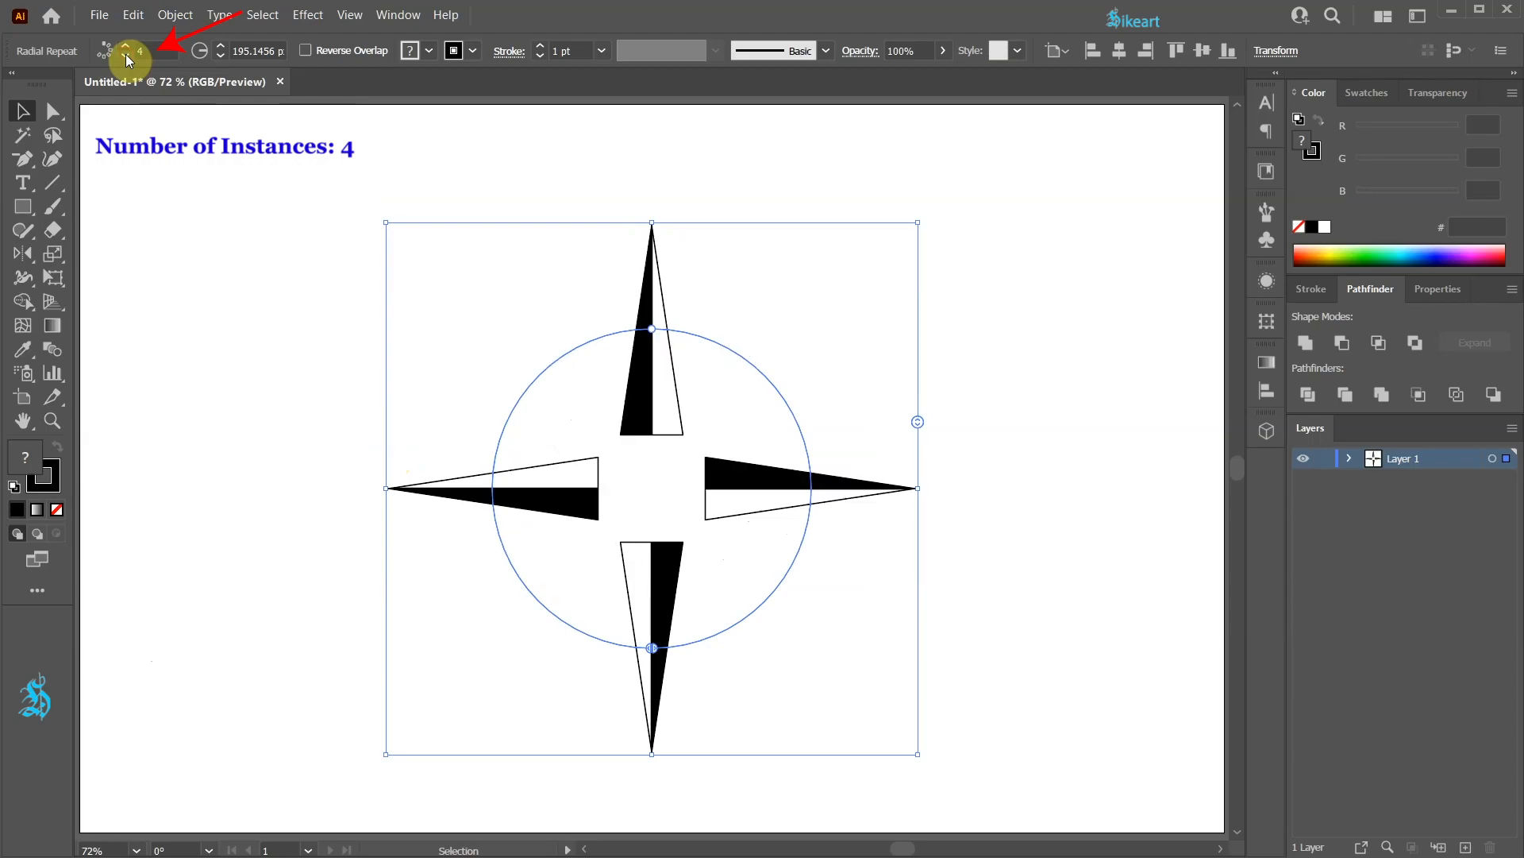
Step: Reduce the radial repeat's radius to 168 px so the points' base corners meet
{"action": "left_click", "coordinate": [274, 52]}
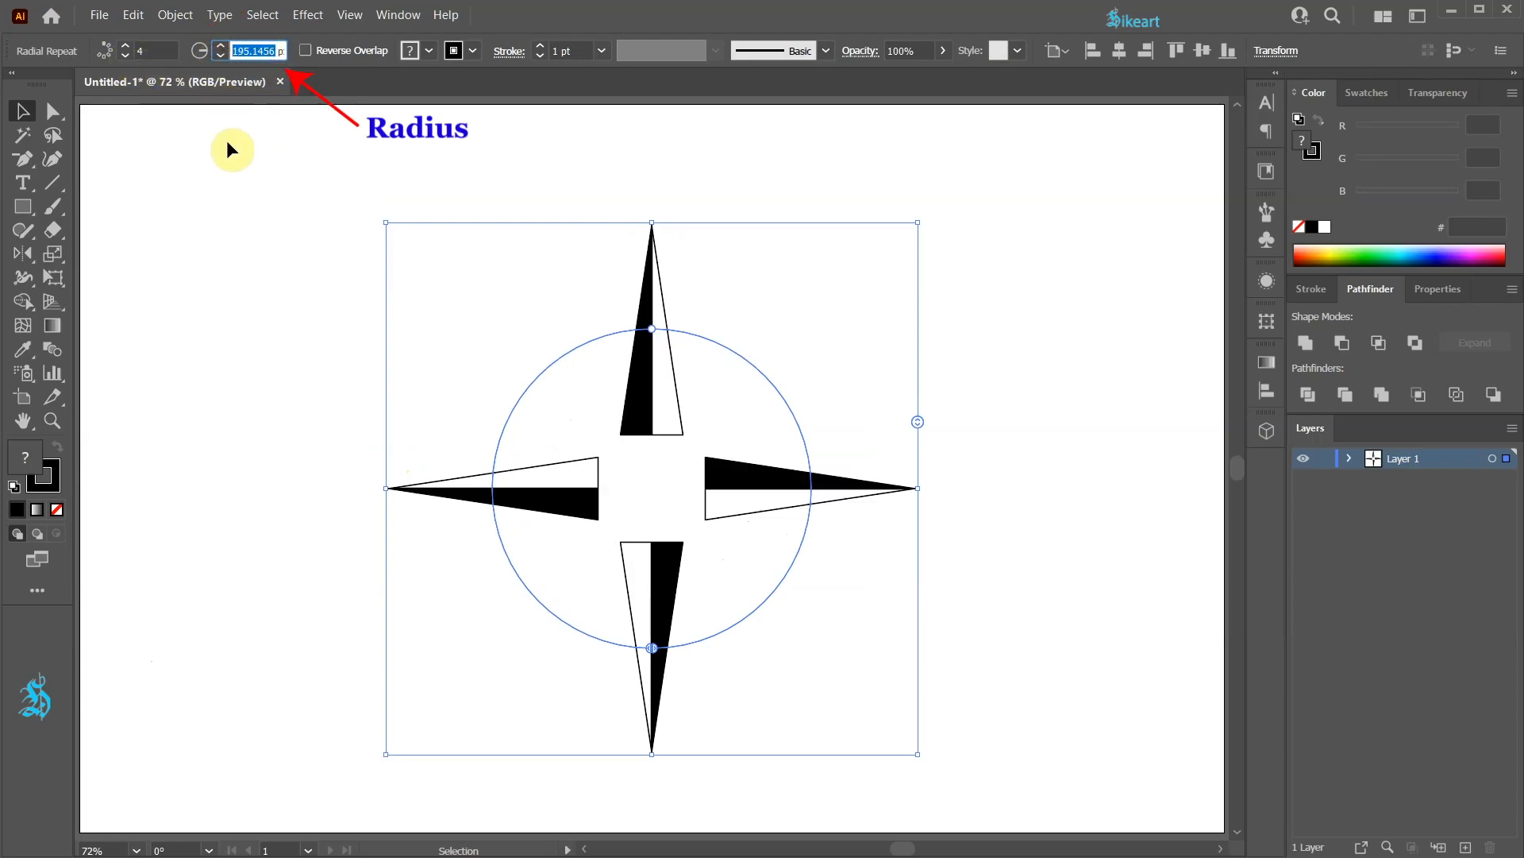
{"action": "key", "text": "Down"}
{"action": "key", "text": "Down"}
{"action": "key", "text": "Down"}
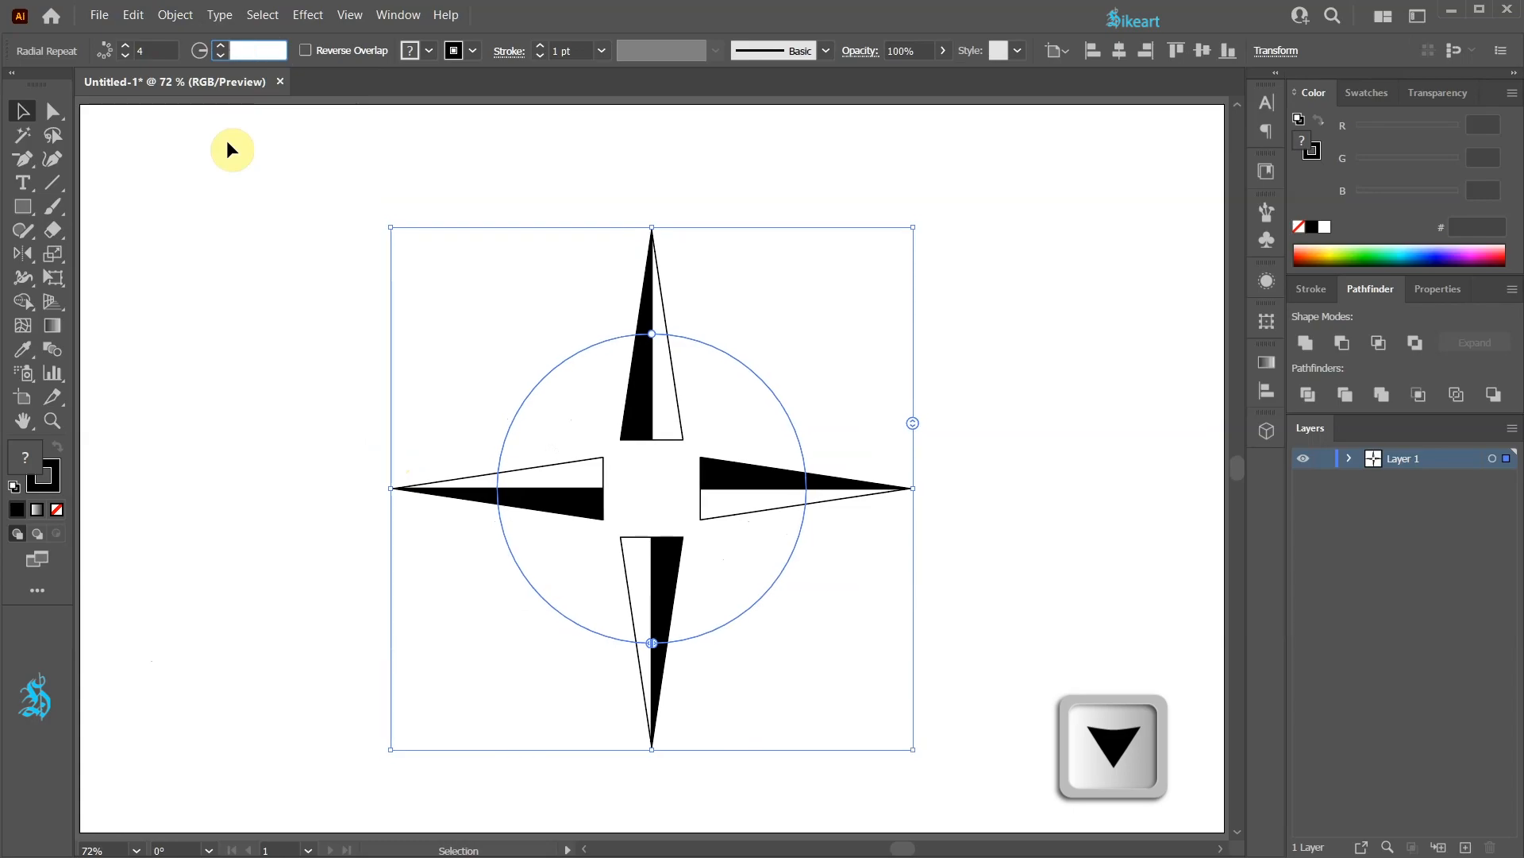
{"action": "key", "text": "Down"}
{"action": "key", "text": "Down"}
{"action": "key", "text": "Down"}
{"action": "key", "text": "Down"}
{"action": "key", "text": "Down"}
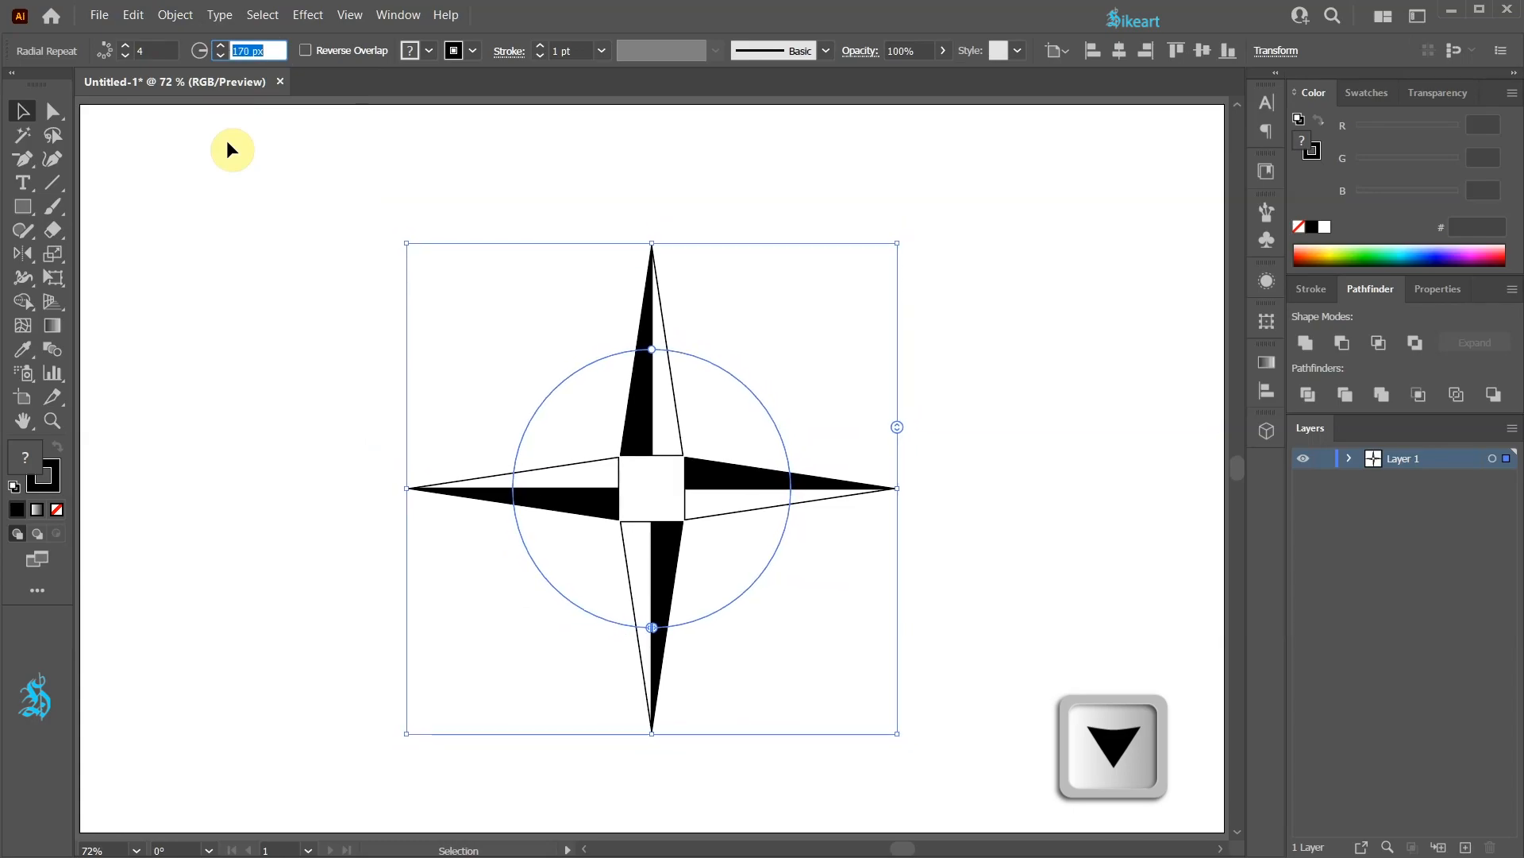
{"action": "key", "text": "Down"}
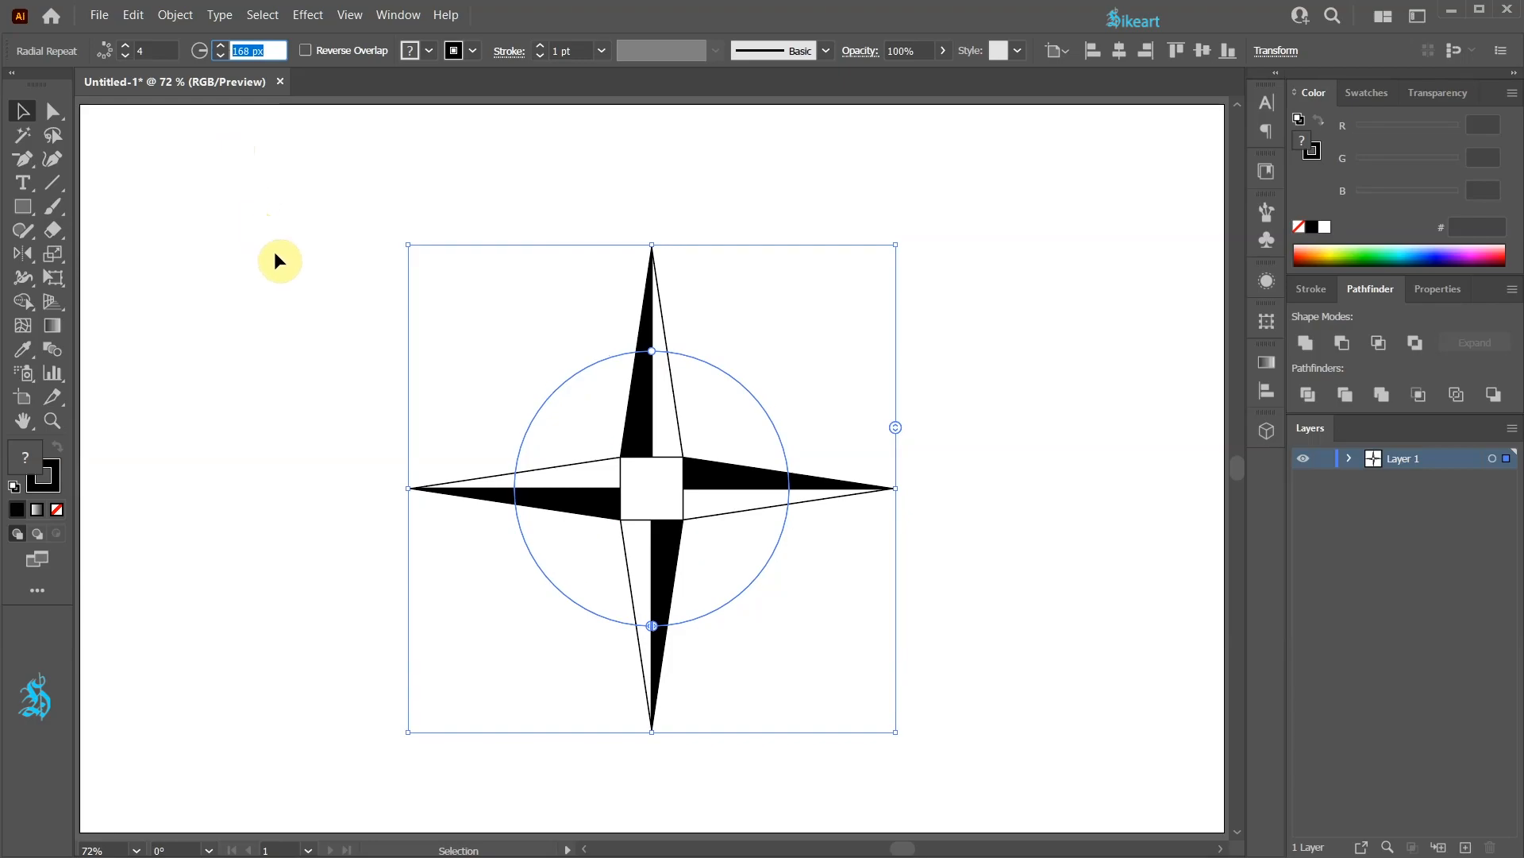
Step: Inside the radial repeat, move the inner base anchor of both triangles down to the star's center, and leave isolation mode
{"action": "double_click", "coordinate": [638, 422]}
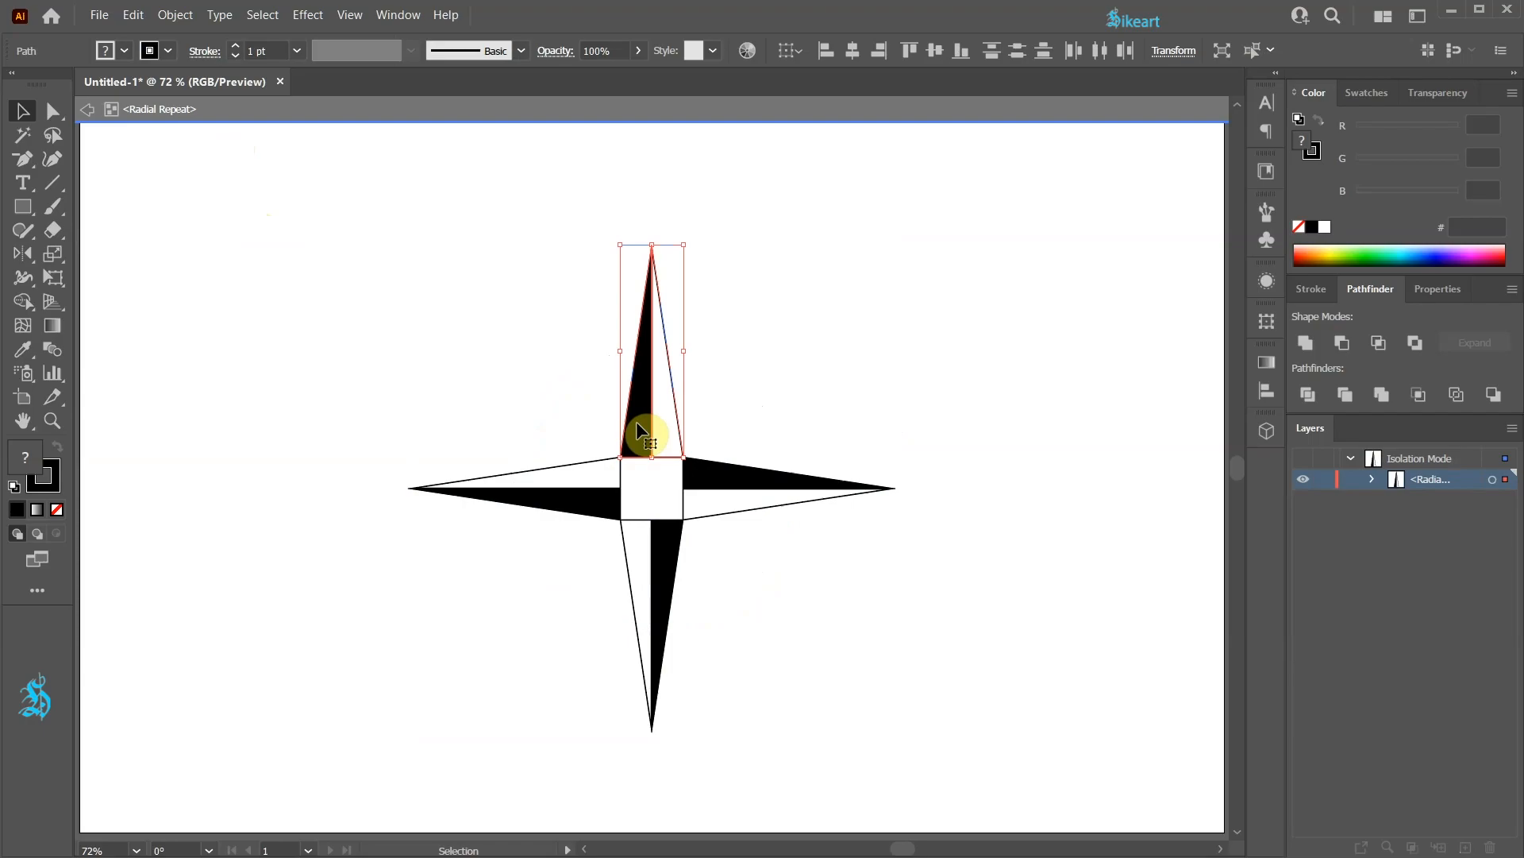
{"action": "key", "text": "a"}
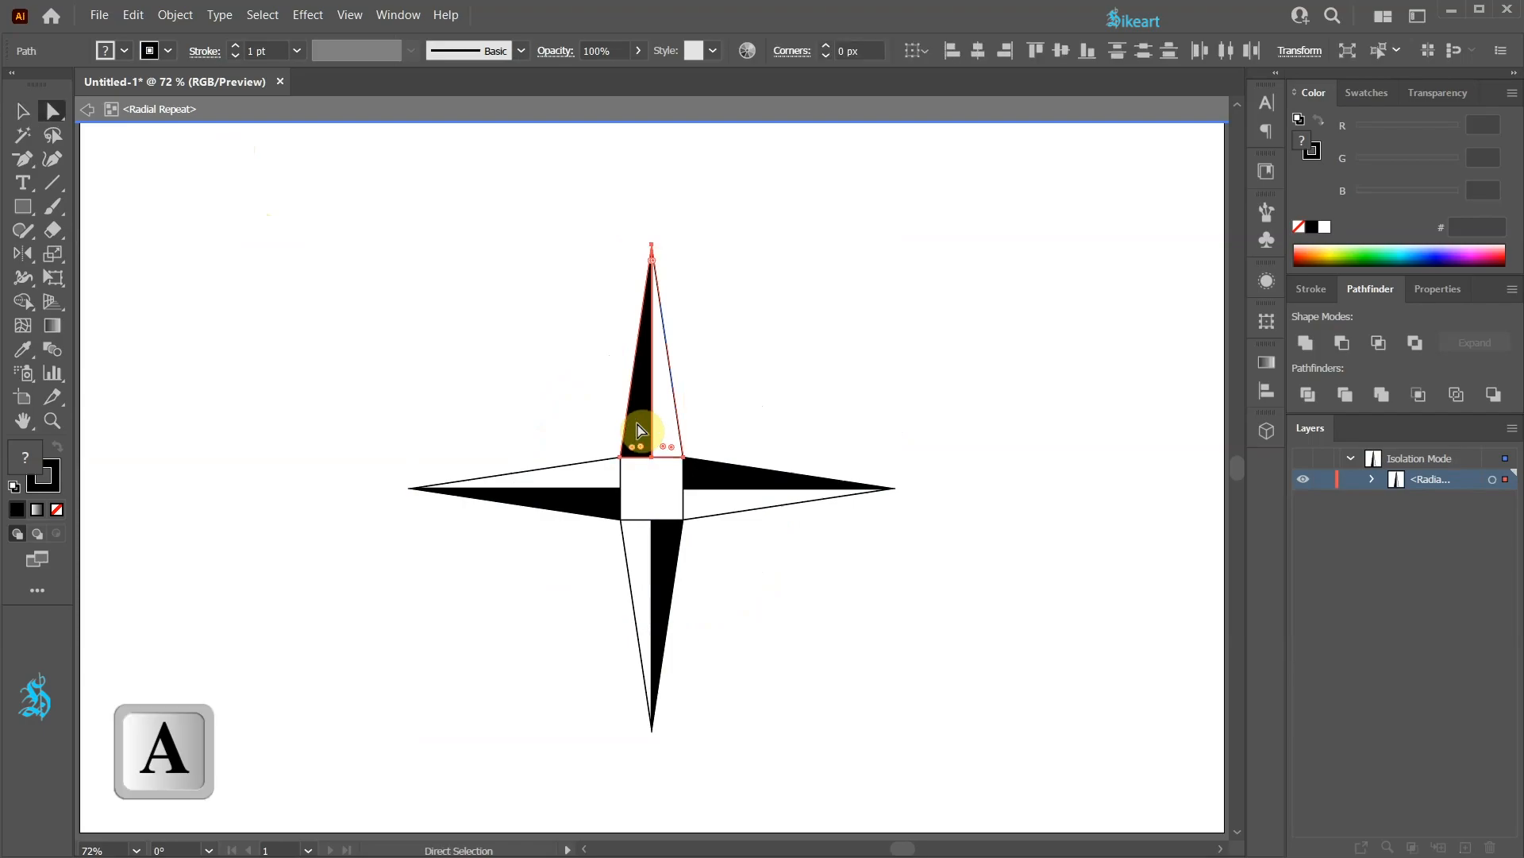
{"action": "left_click", "coordinate": [652, 460]}
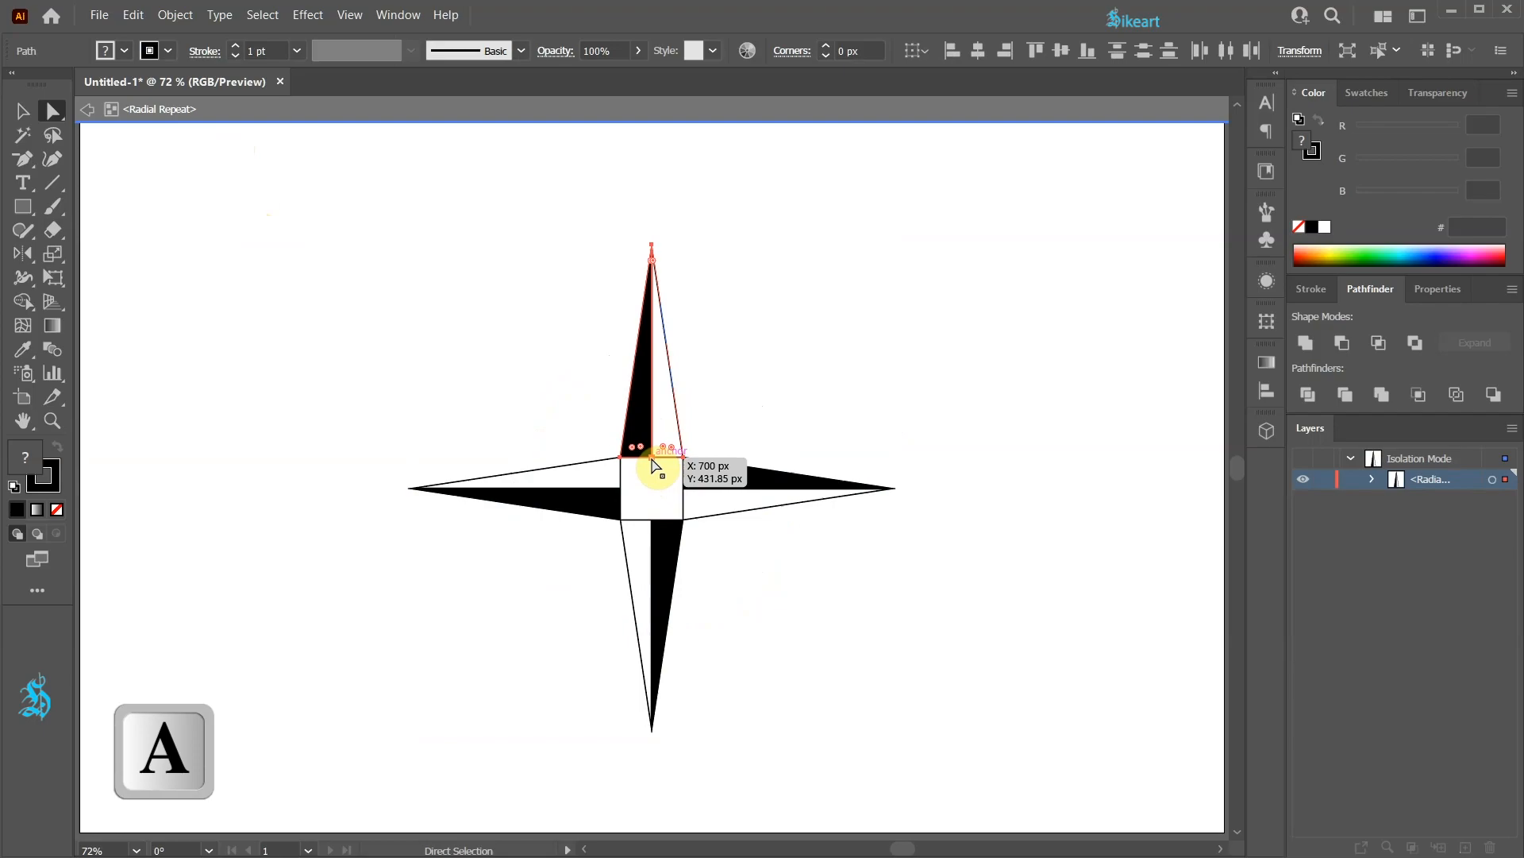
{"action": "mouse_move", "coordinate": [652, 467]}
{"action": "left_mouse_down"}
{"action": "mouse_move", "coordinate": [653, 490]}
{"action": "mouse_move", "coordinate": [661, 449]}
{"action": "mouse_move", "coordinate": [667, 496]}
{"action": "mouse_move", "coordinate": [652, 460]}
{"action": "mouse_move", "coordinate": [653, 490]}
{"action": "left_mouse_up"}
{"action": "left_click", "coordinate": [664, 450]}
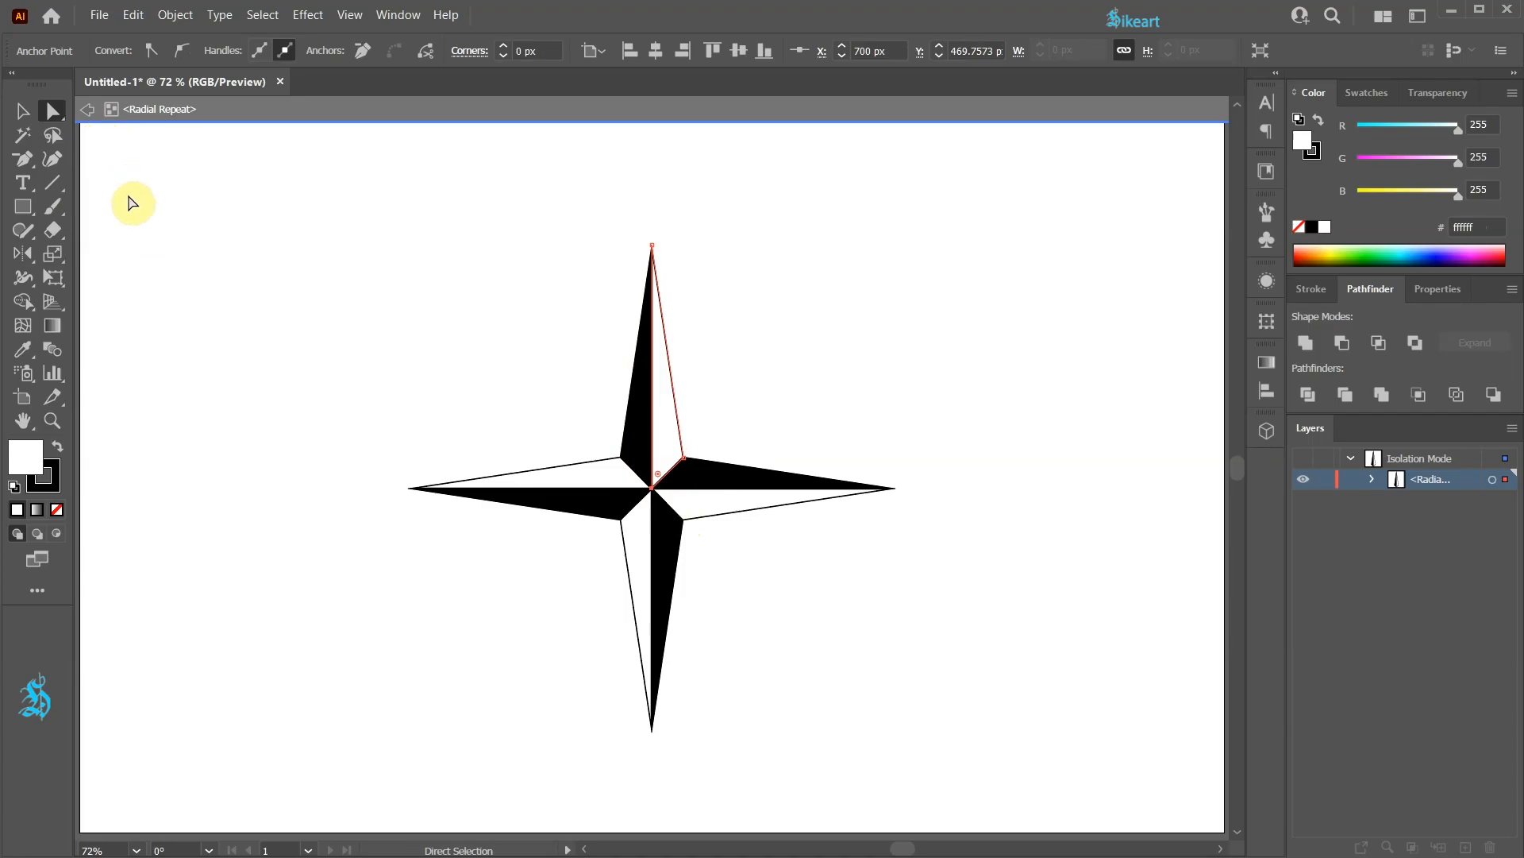
{"action": "key", "text": "Escape"}
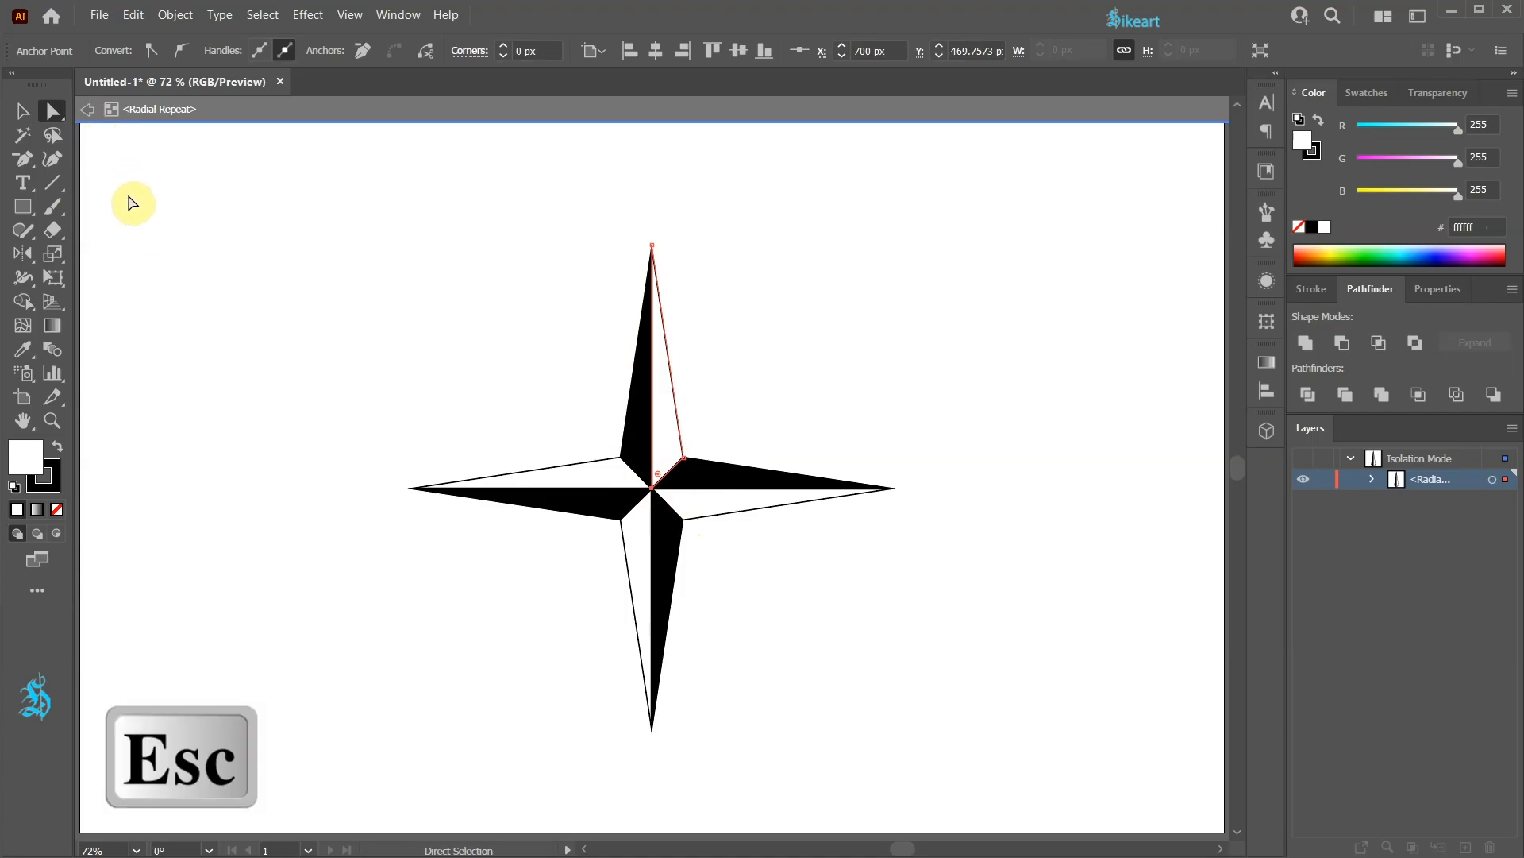
{"action": "key", "text": "Escape"}
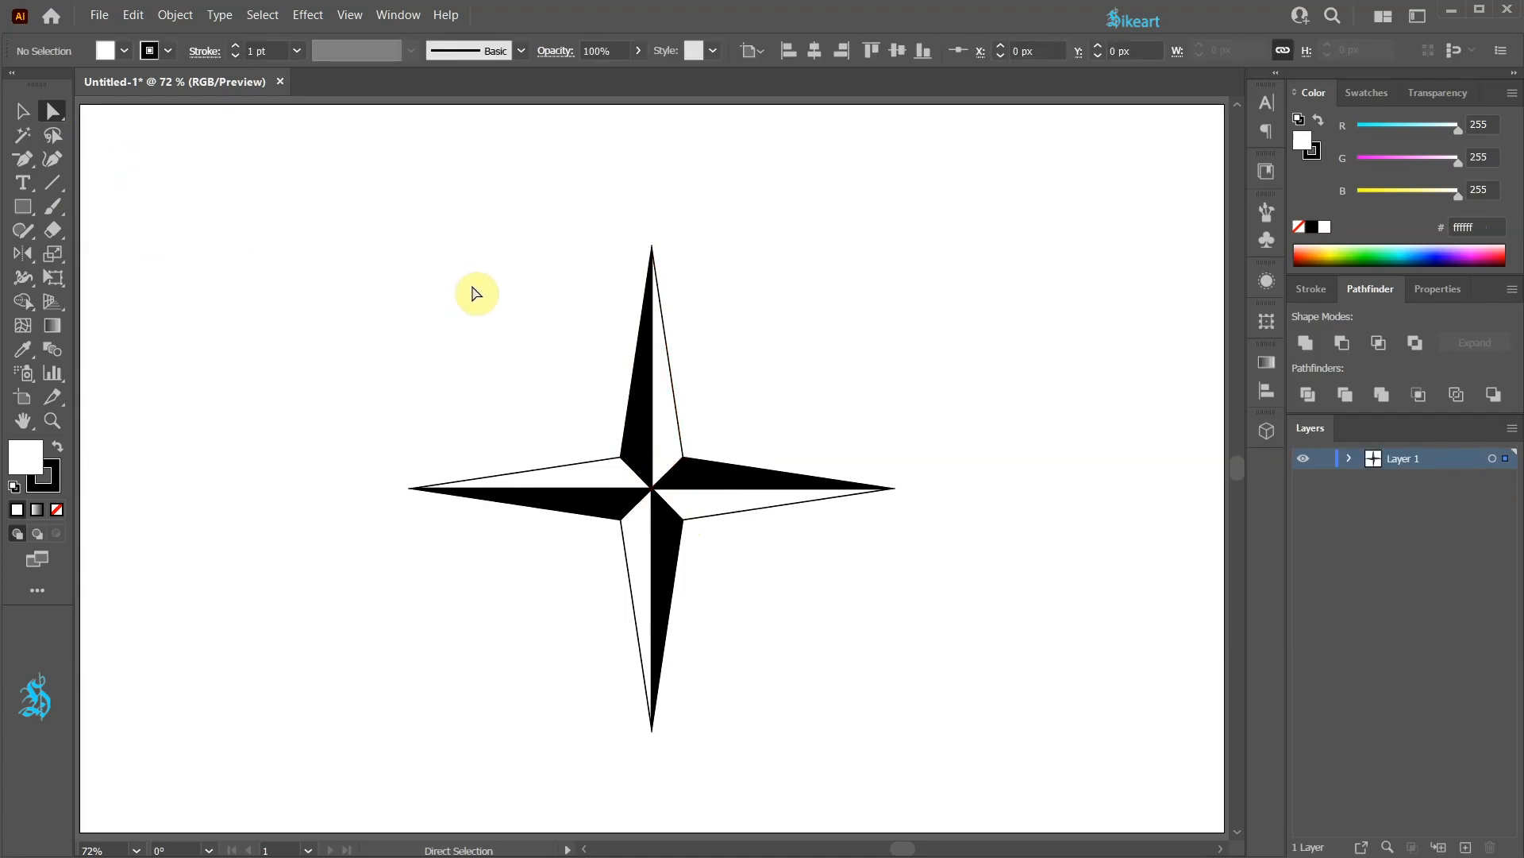
Step: Paste a copy of the four-pointed star behind the original and rotate it 45°
{"action": "key", "text": "v"}
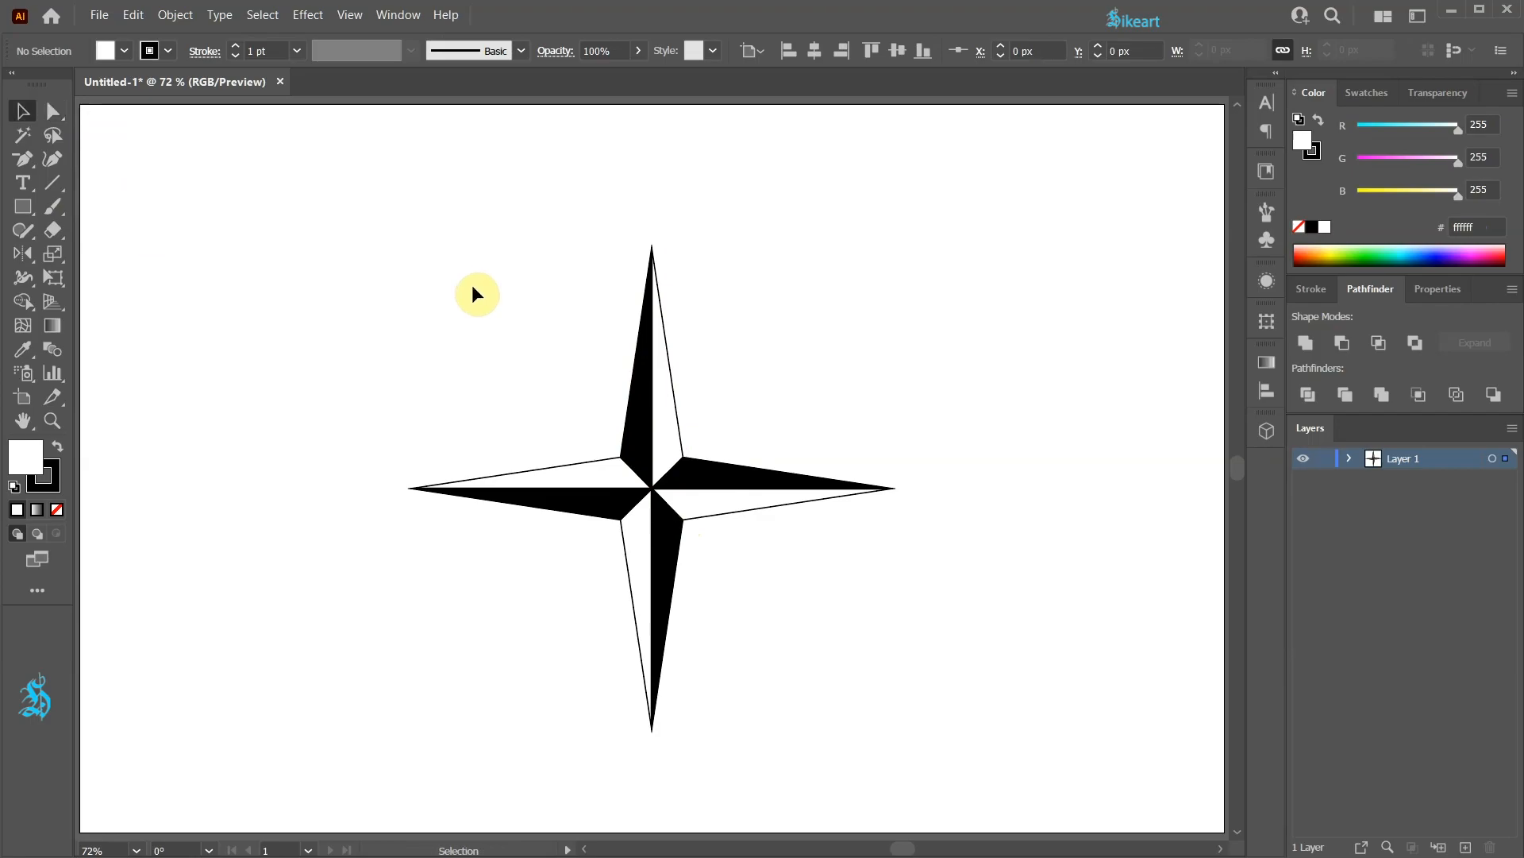
{"action": "left_click", "coordinate": [631, 442]}
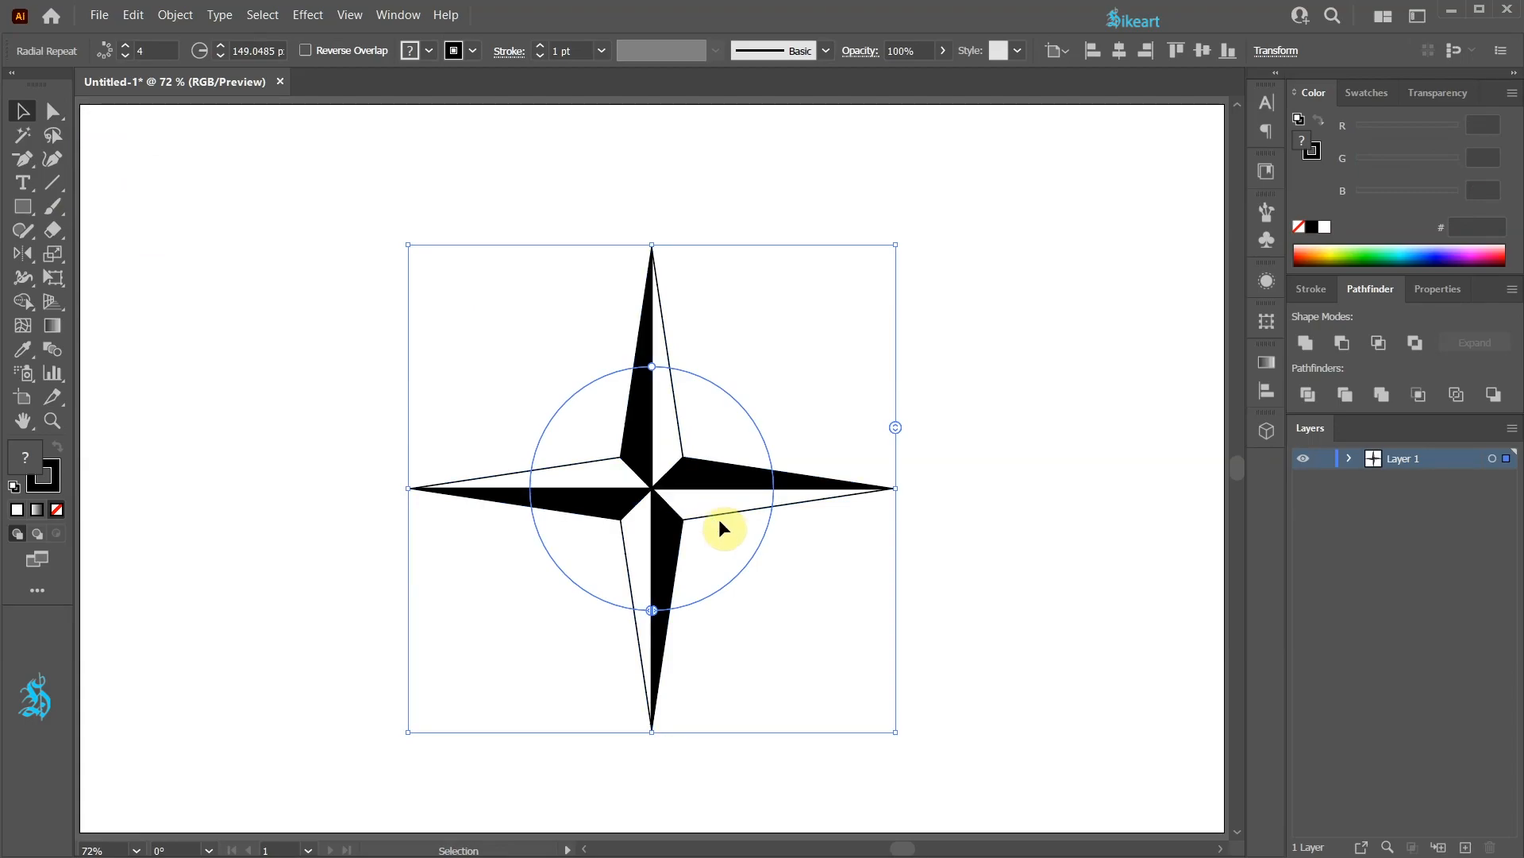
{"action": "key", "text": "ctrl+c"}
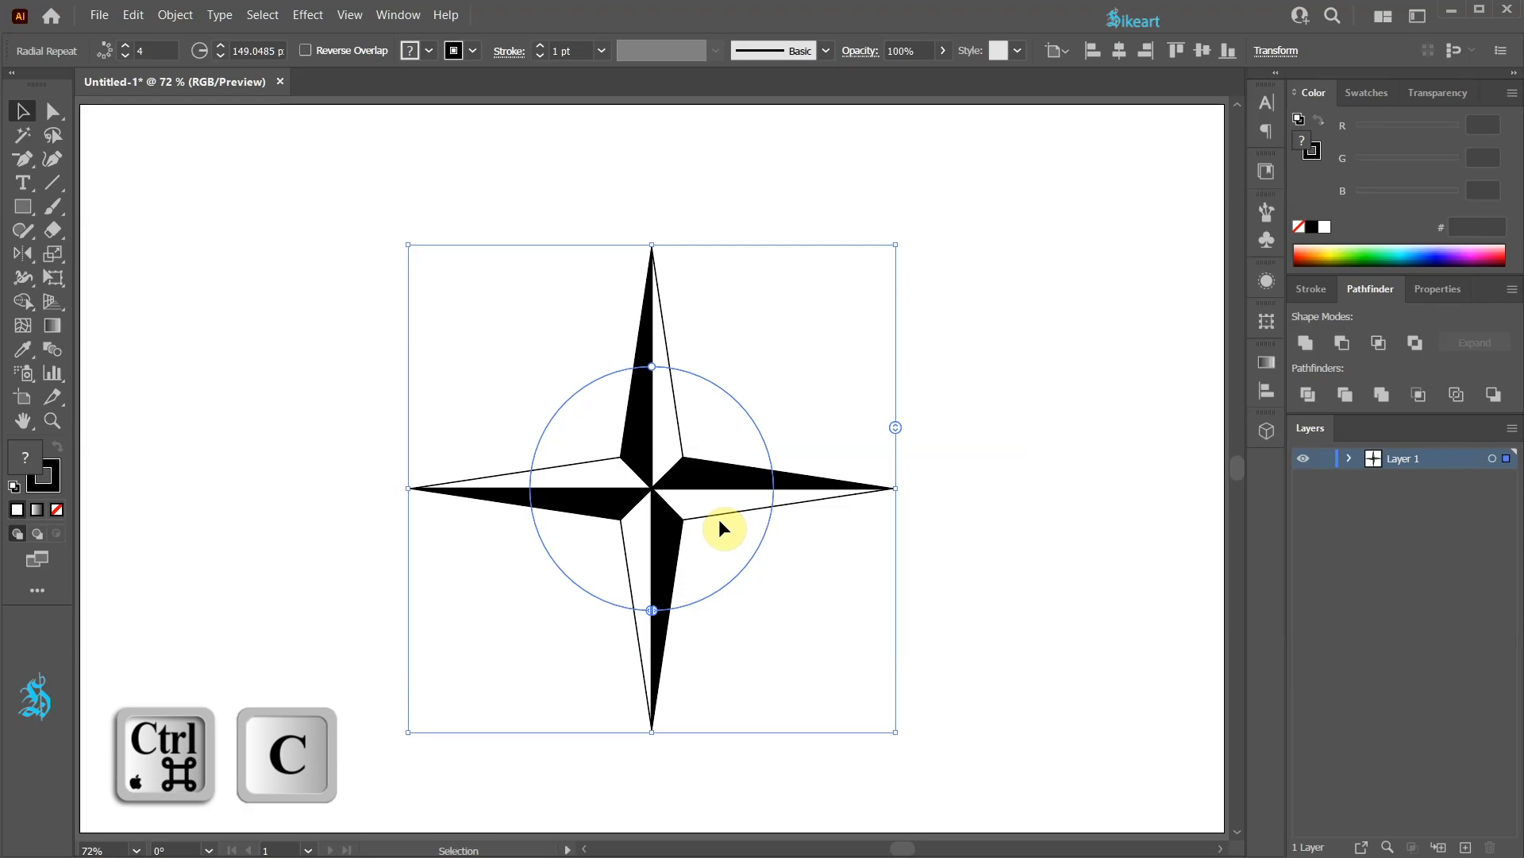
{"action": "key", "text": "ctrl+b"}
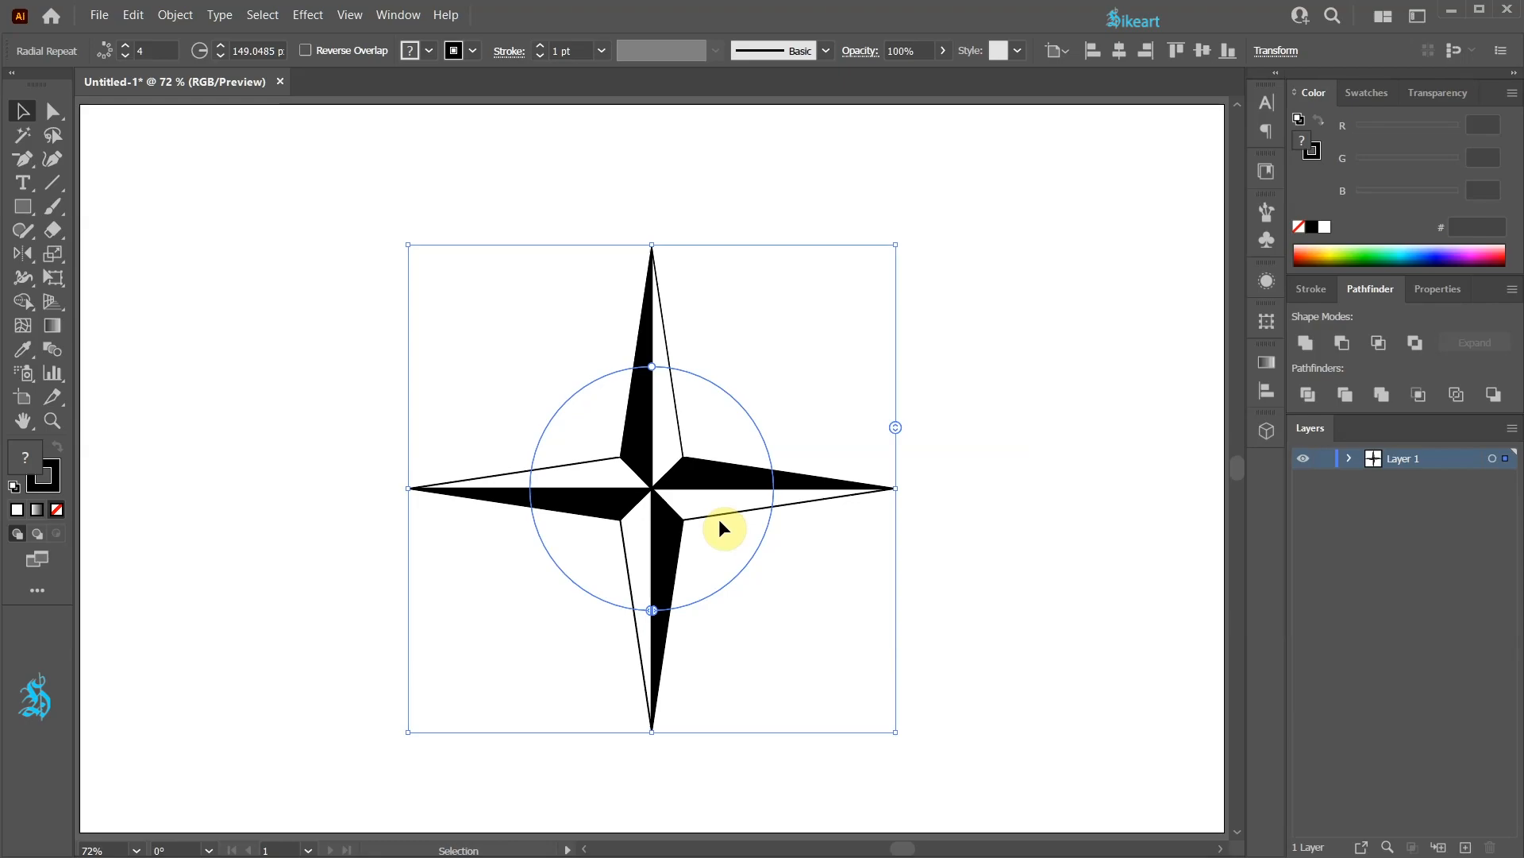
{"action": "left_click", "coordinate": [1349, 460]}
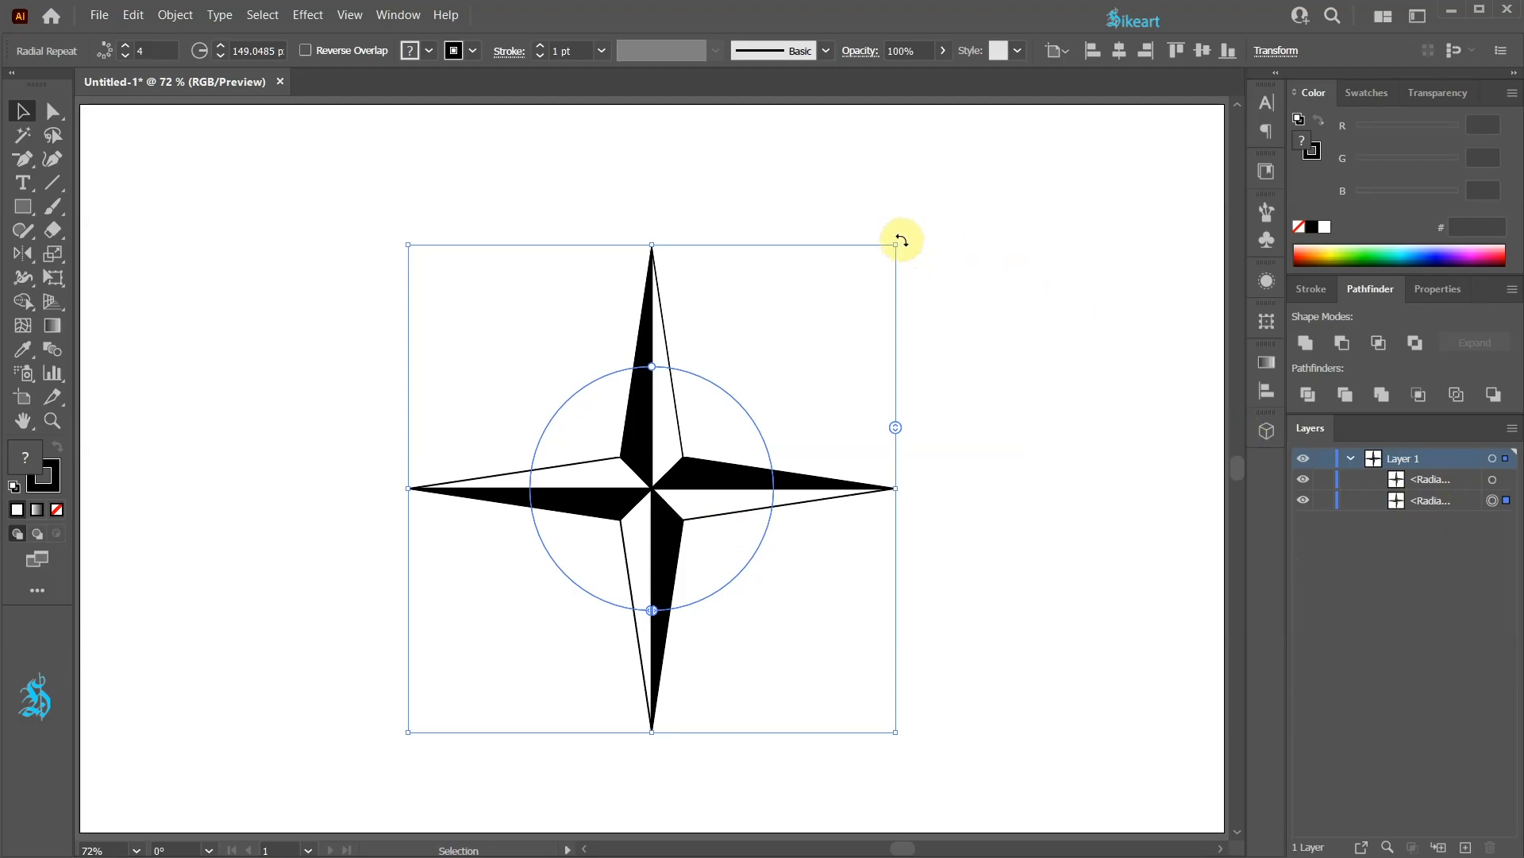
{"action": "mouse_move", "coordinate": [901, 240]}
{"action": "left_mouse_down"}
{"action": "mouse_move", "coordinate": [854, 204]}
{"action": "mouse_move", "coordinate": [748, 180]}
{"action": "left_mouse_up"}
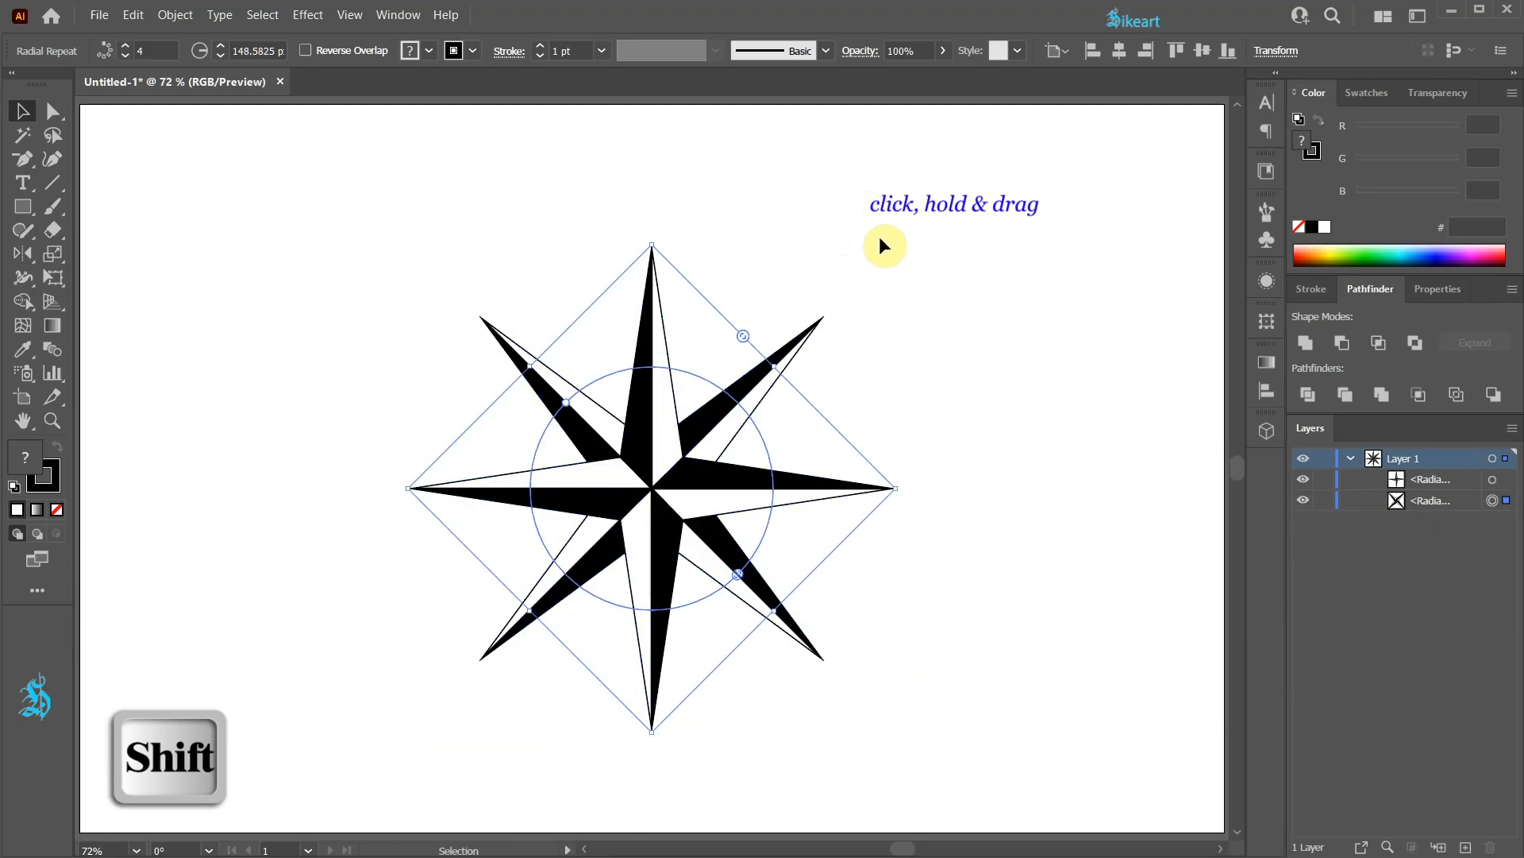
Step: Scale the rotated four-pointed star uniformly to 74%
{"action": "key", "text": "s"}
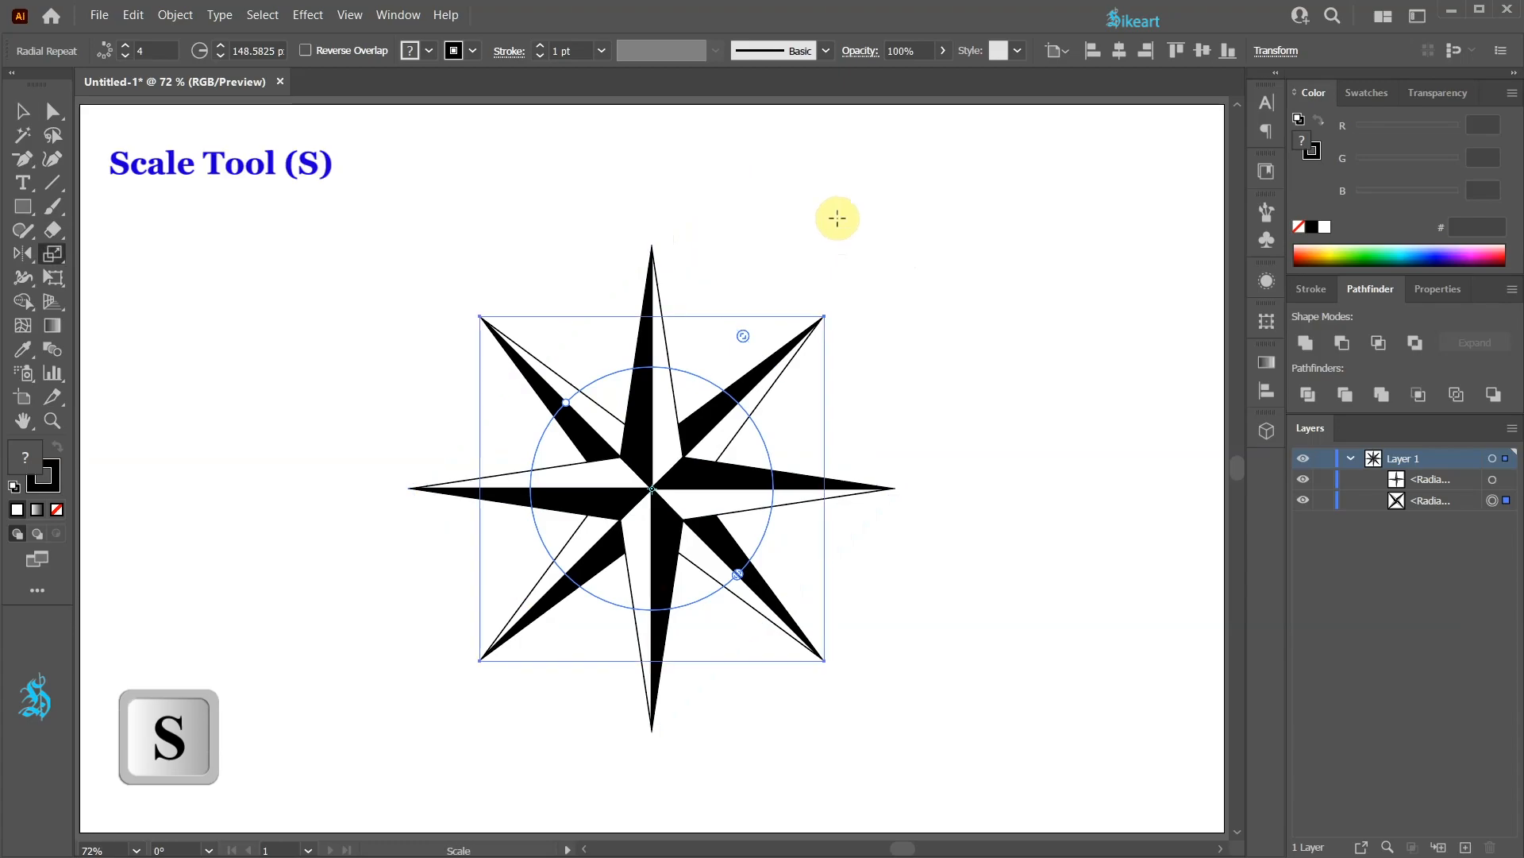
{"action": "key", "text": "Return"}
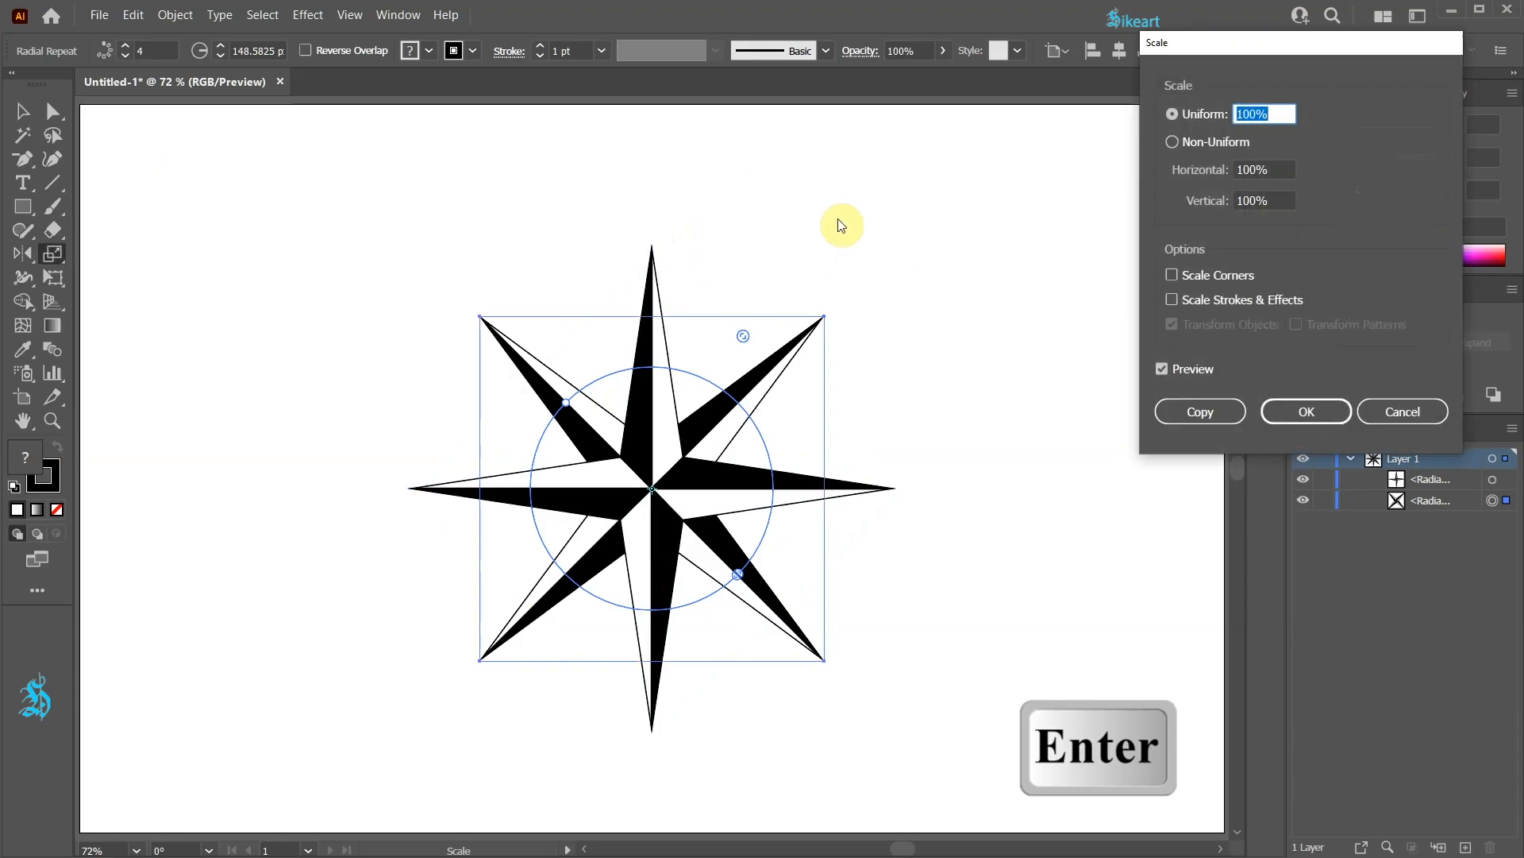
{"action": "key", "text": "Down"}
{"action": "key", "text": "Down"}
{"action": "key", "text": "Down"}
{"action": "key", "text": "Down"}
{"action": "key", "text": "Down"}
{"action": "key", "text": "Down"}
{"action": "key", "text": "Down"}
{"action": "key", "text": "Down"}
{"action": "key", "text": "Down"}
{"action": "key", "text": "Down"}
{"action": "key", "text": "Down"}
{"action": "key", "text": "Down"}
{"action": "key", "text": "Down"}
{"action": "key", "text": "Down"}
{"action": "key", "text": "Down"}
{"action": "key", "text": "Down"}
{"action": "key", "text": "Down"}
{"action": "key", "text": "Down"}
{"action": "key", "text": "Down"}
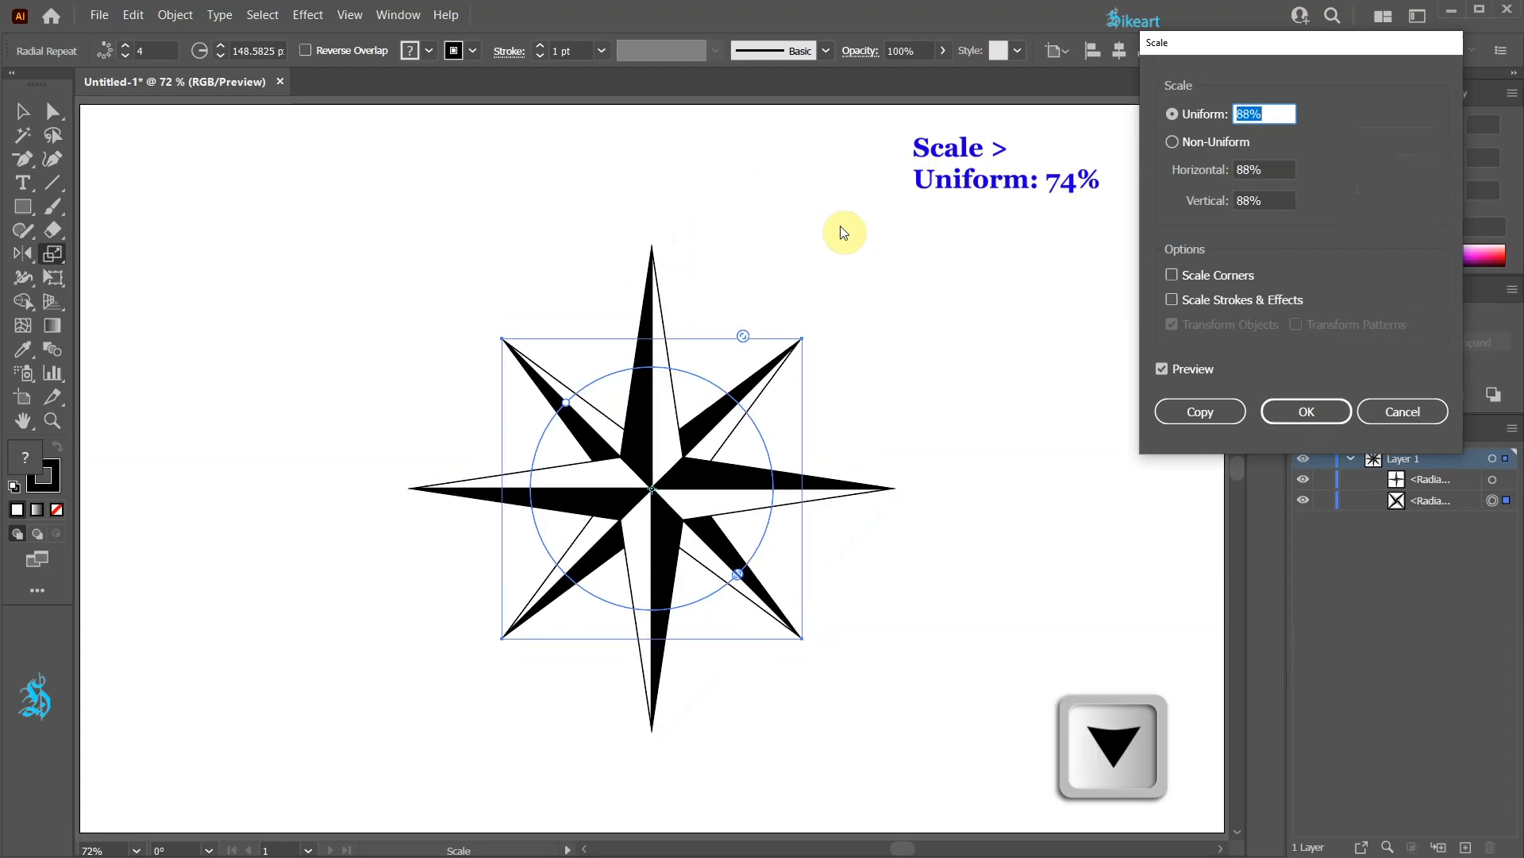
{"action": "key", "text": "Down"}
{"action": "key", "text": "Down"}
{"action": "key", "text": "Down"}
{"action": "key", "text": "Down"}
{"action": "key", "text": "Down"}
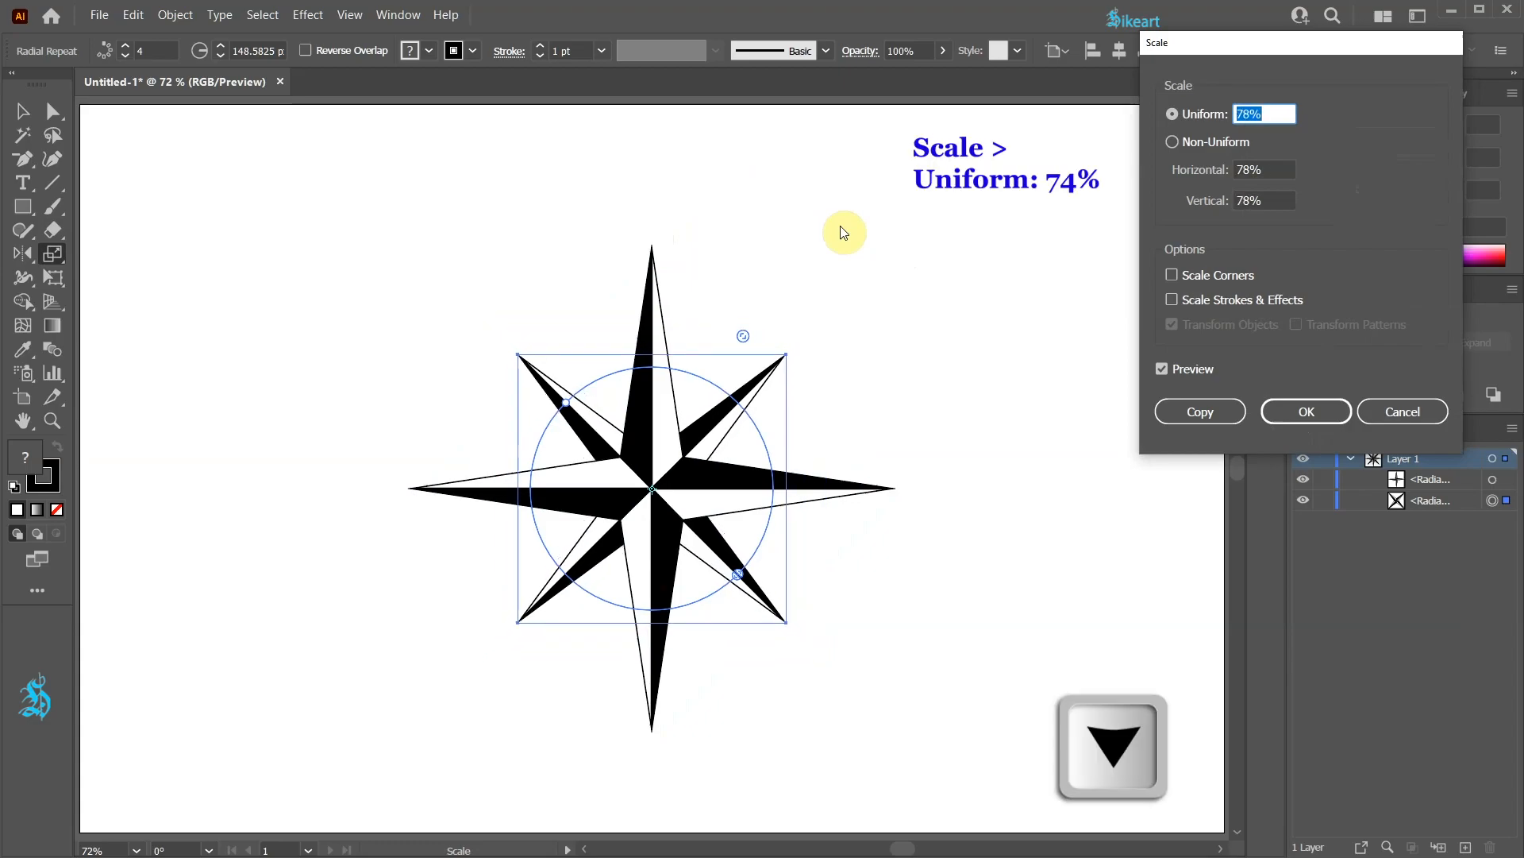
{"action": "key", "text": "Down"}
{"action": "key", "text": "Down"}
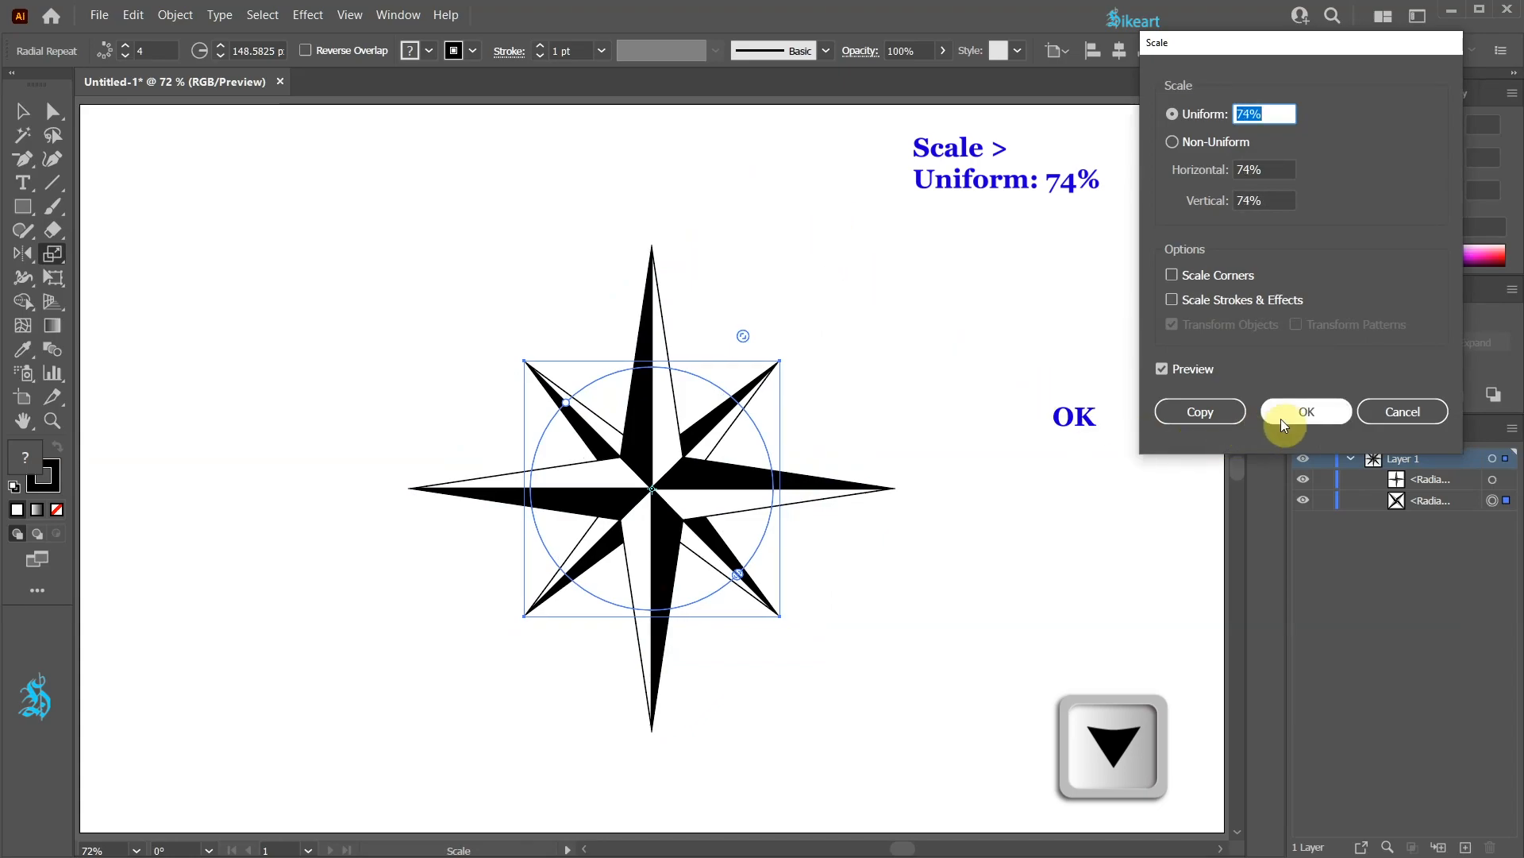
{"action": "left_click", "coordinate": [1302, 411]}
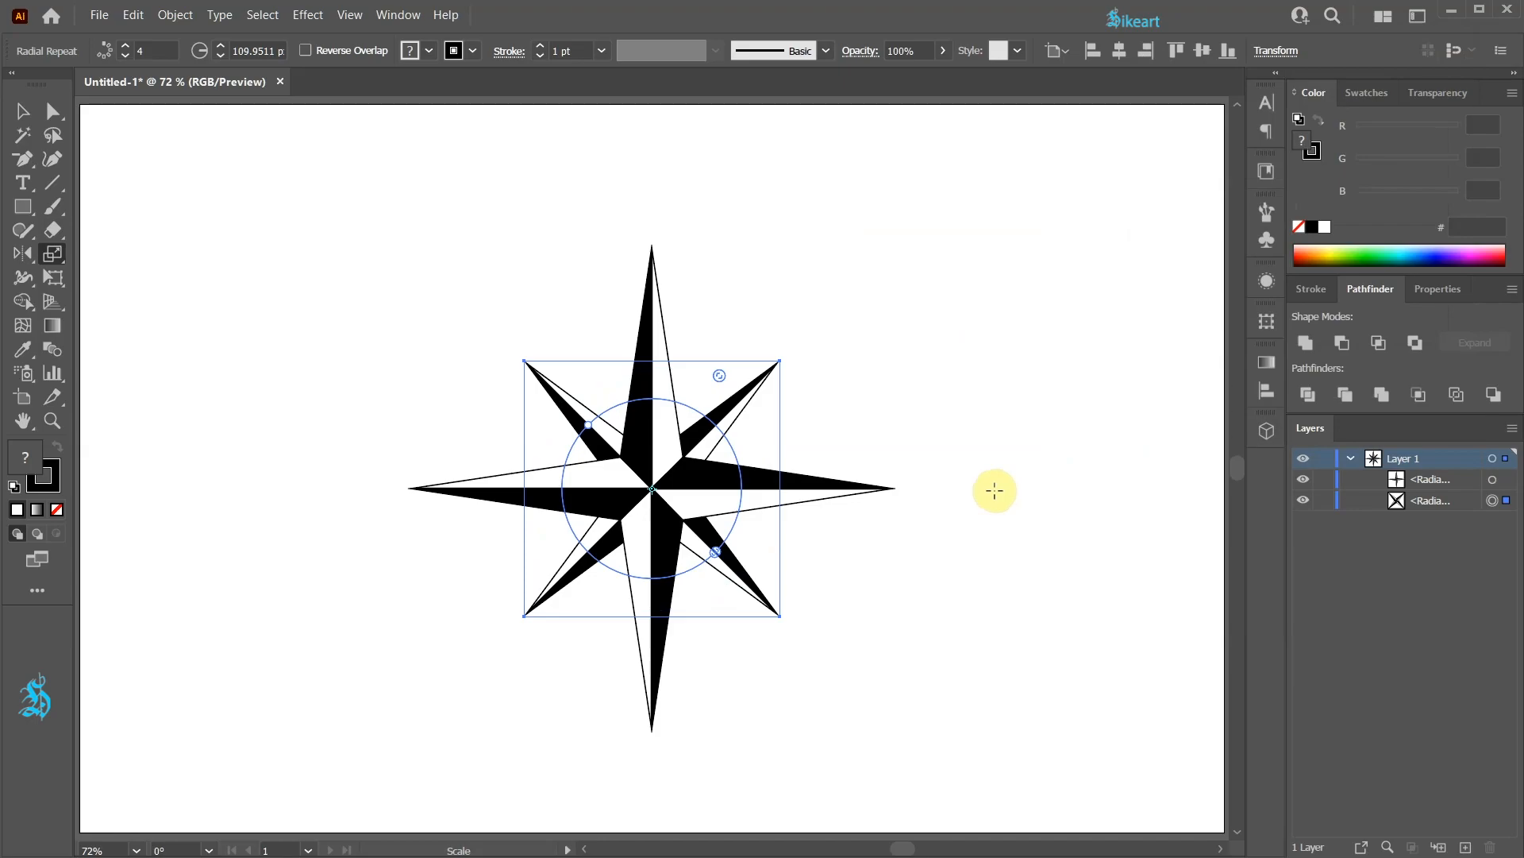
Step: Inside the smaller star's radial repeat, move the outer base anchors of both triangles slightly outward from the center, and leave isolation mode
{"action": "key", "text": "v"}
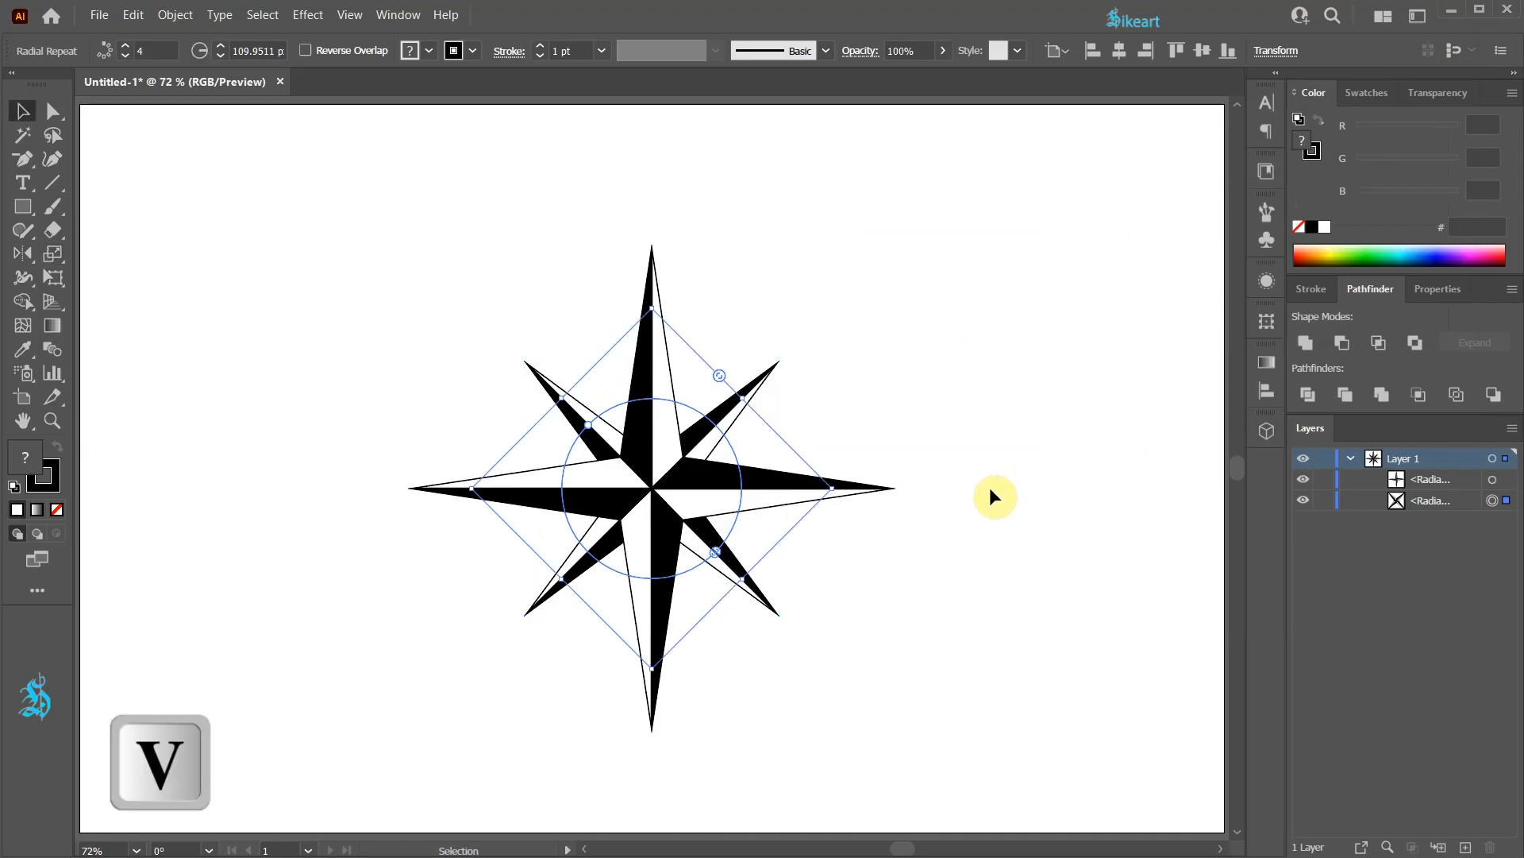
{"action": "double_click", "coordinate": [597, 450]}
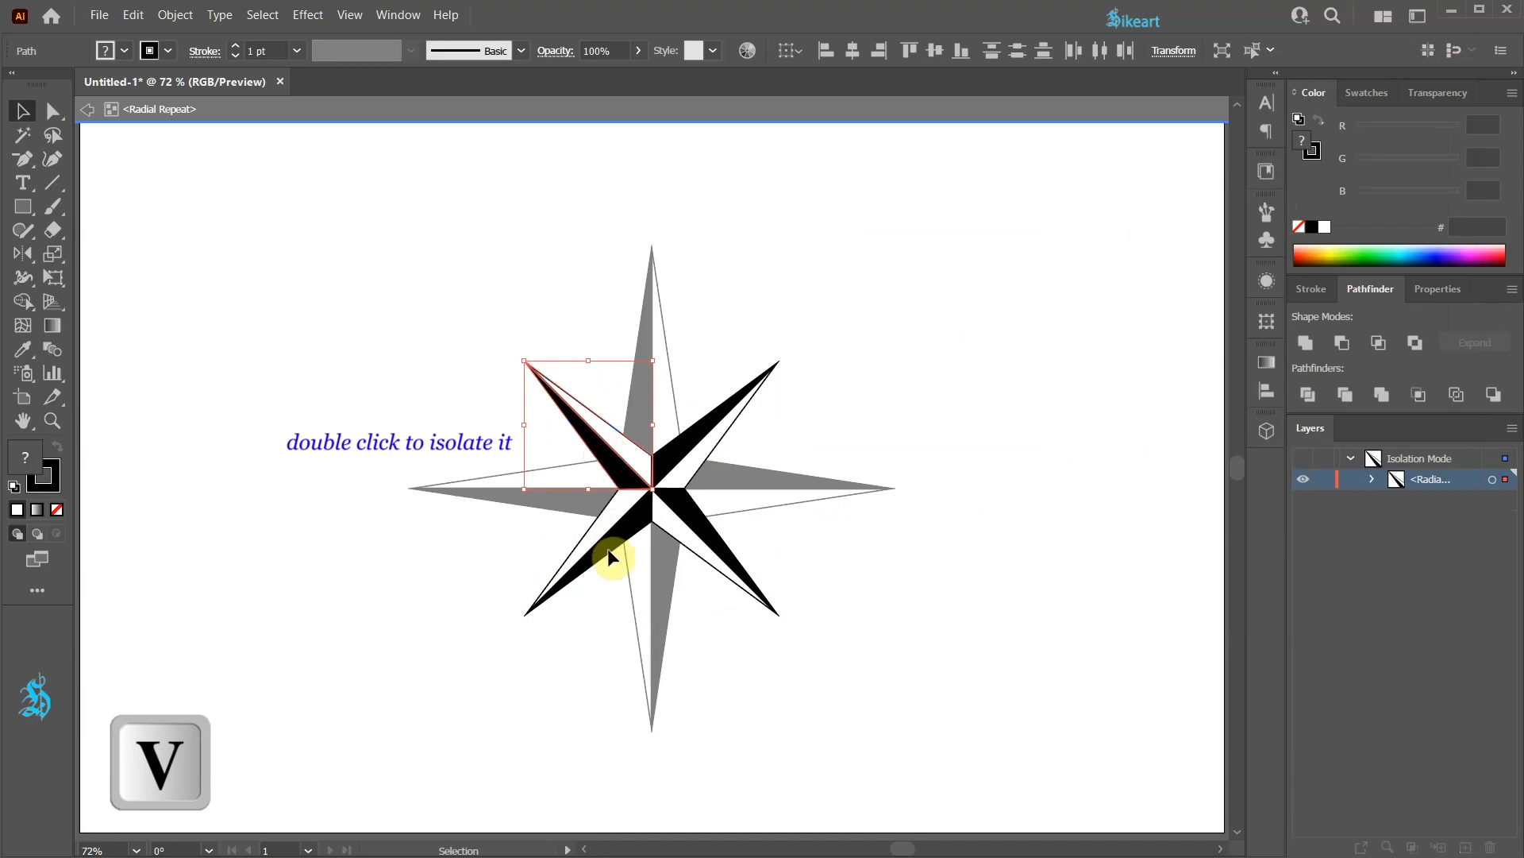
{"action": "key", "text": "a"}
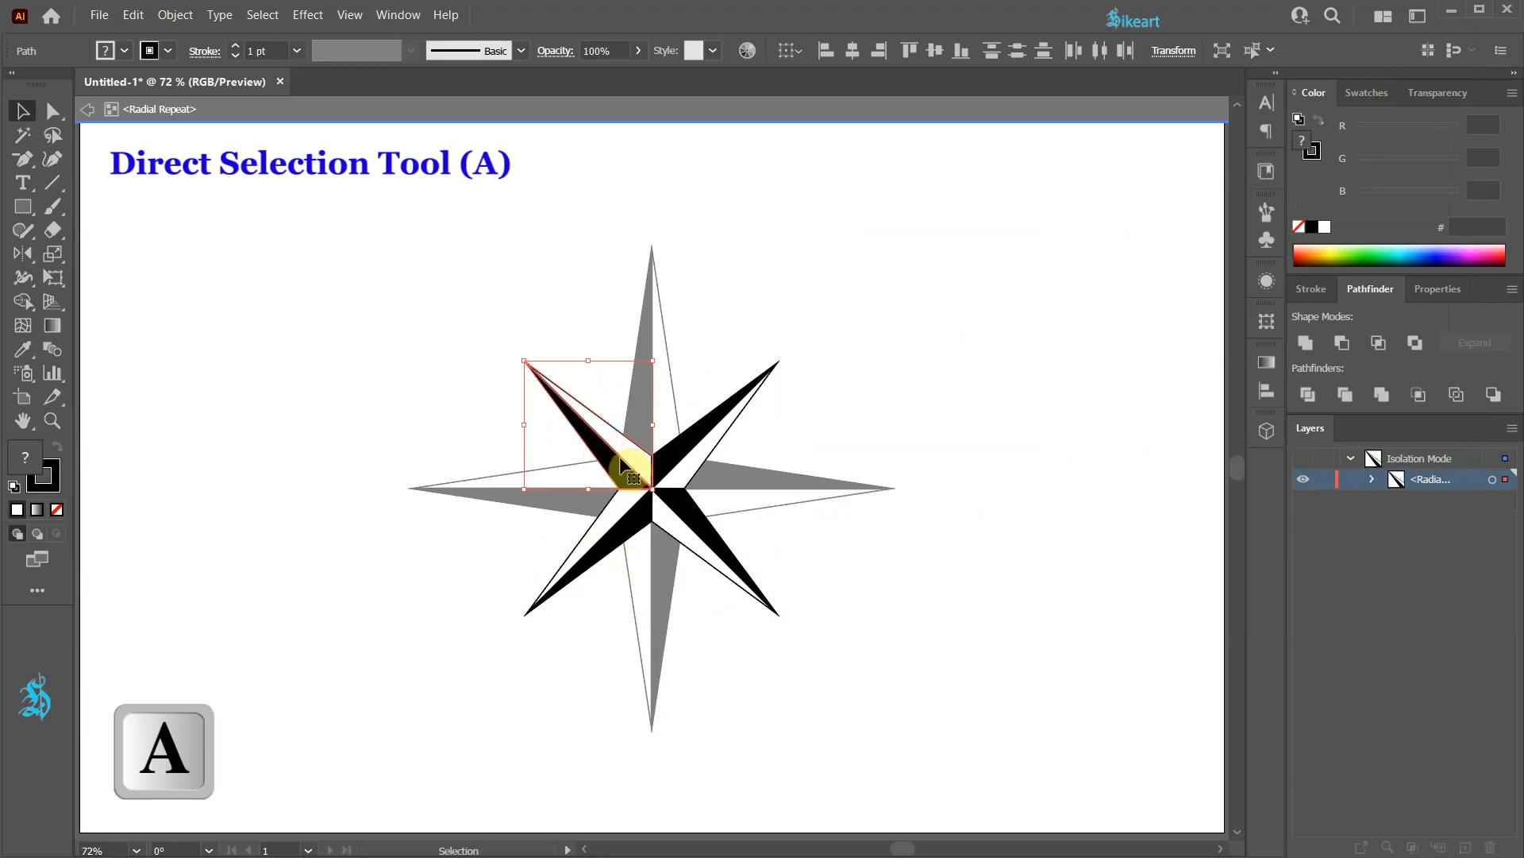
{"action": "key", "text": "a"}
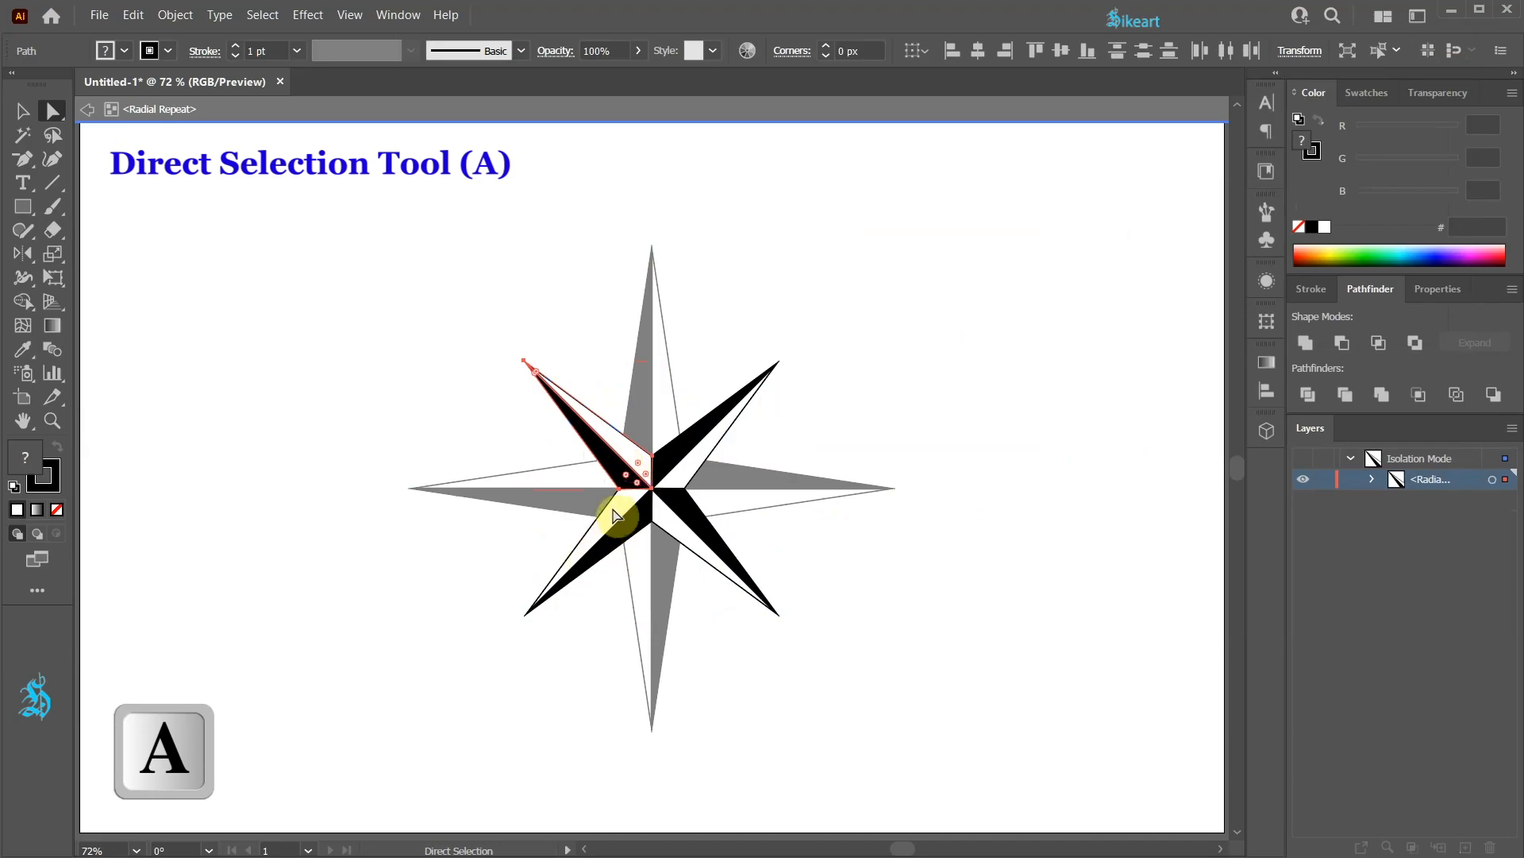
{"action": "left_click_drag", "start_coordinate": [621, 499], "coordinate": [652, 450]}
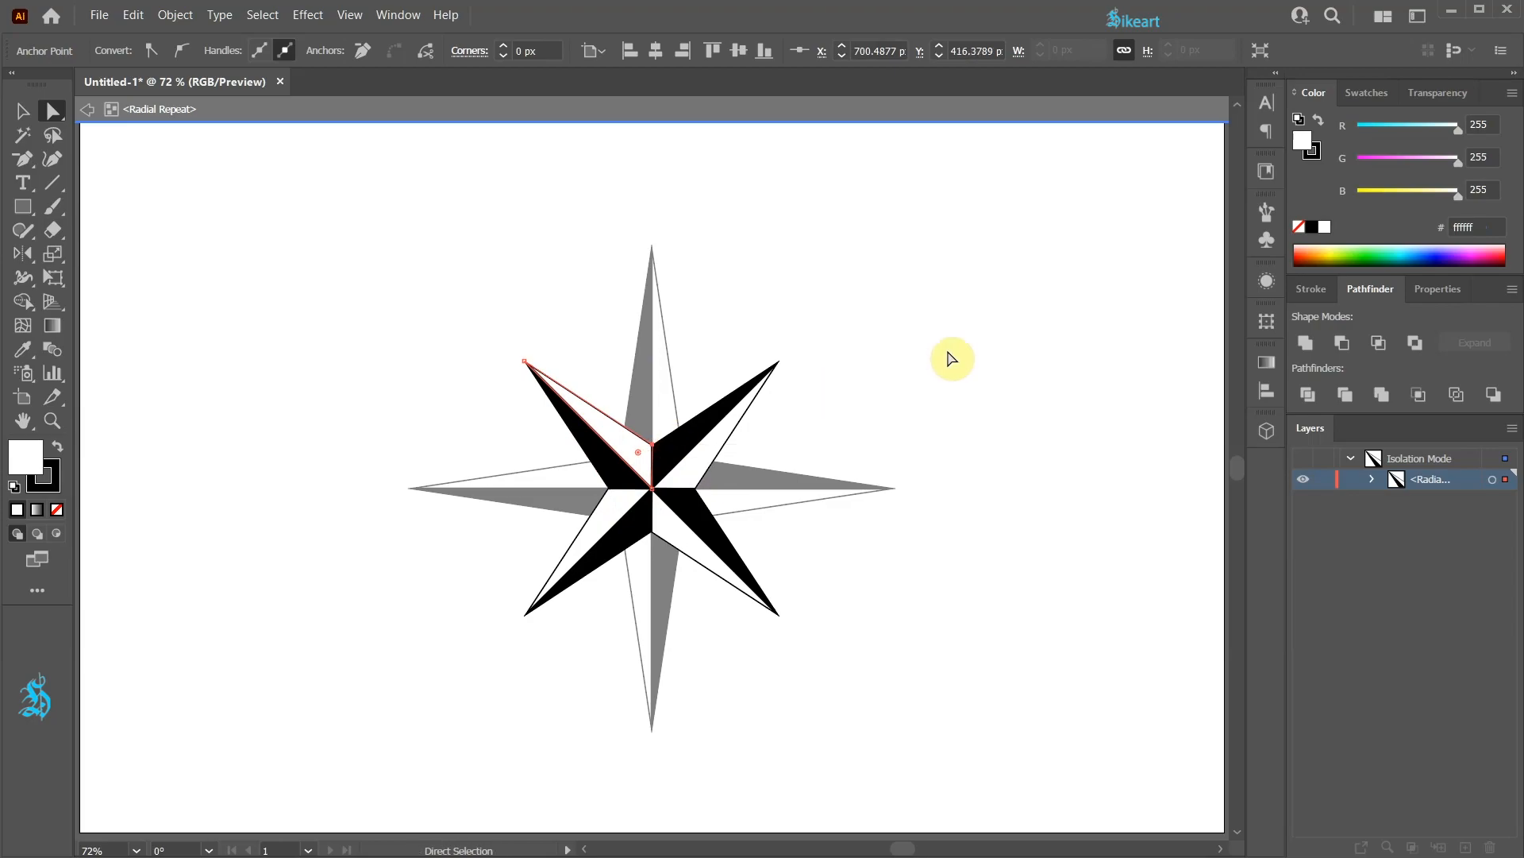
{"action": "key", "text": "Escape"}
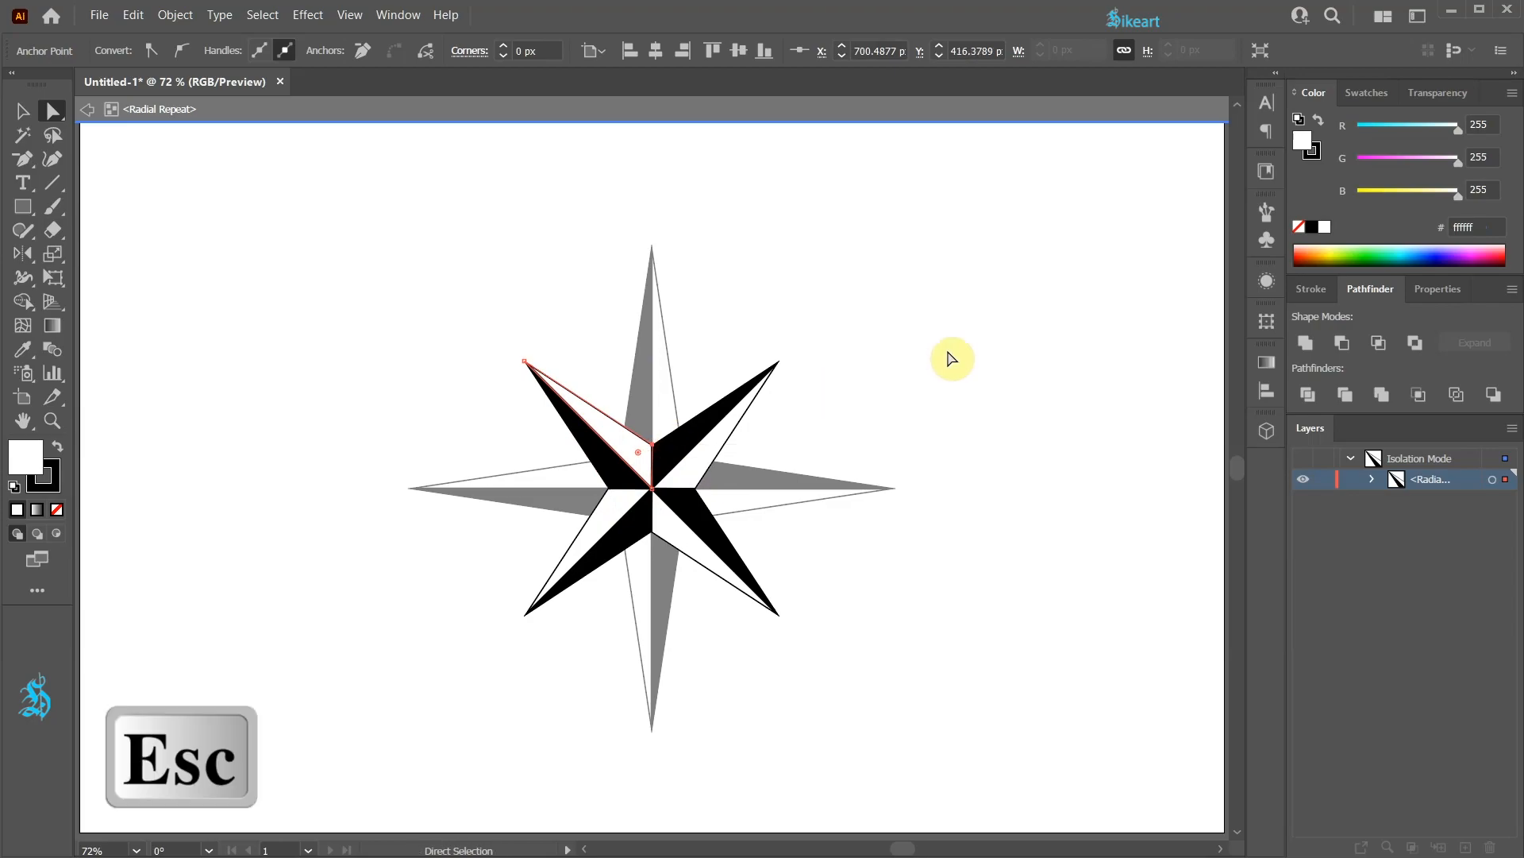
{"action": "key", "text": "Escape"}
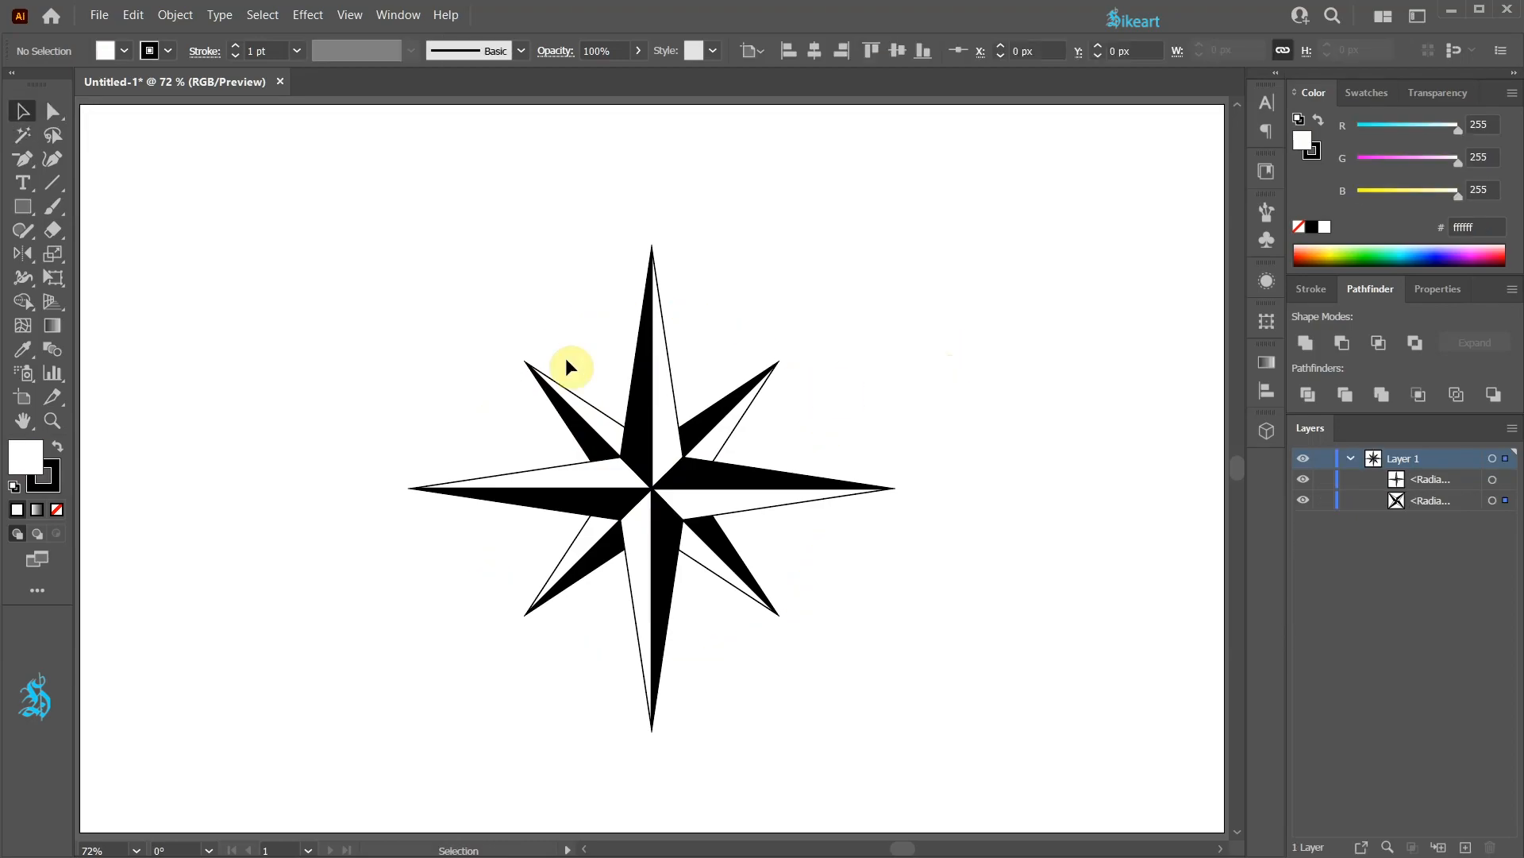
Step: Select both stars and place a duplicate of them horizontally beside the original
{"action": "key", "text": "v"}
{"action": "left_click_drag", "start_coordinate": [426, 308], "coordinate": [891, 675]}
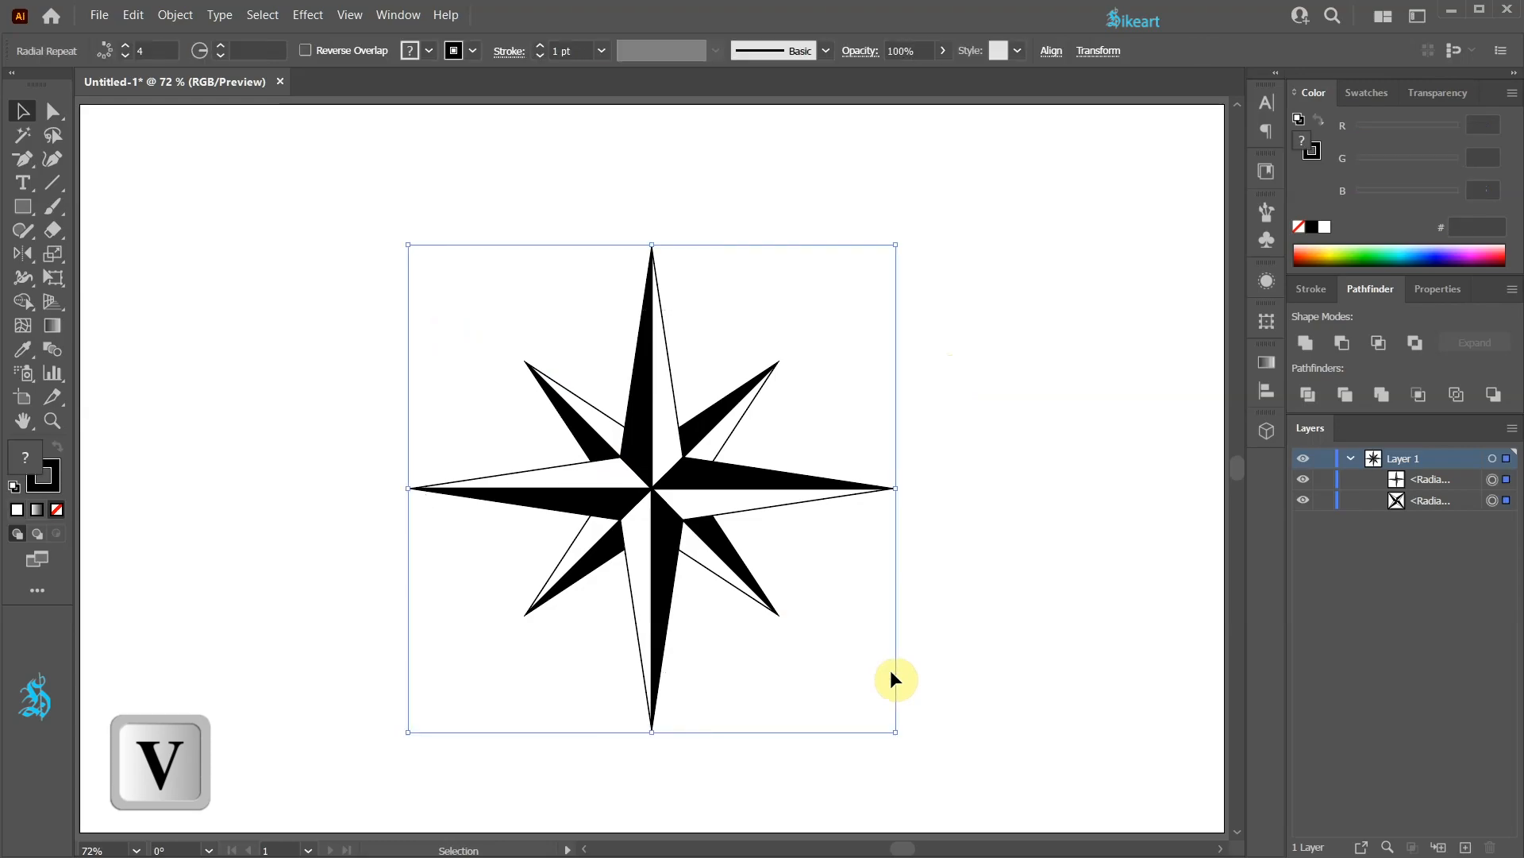
{"action": "key", "text": "space"}
{"action": "left_click_drag", "start_coordinate": [701, 589], "coordinate": [894, 520]}
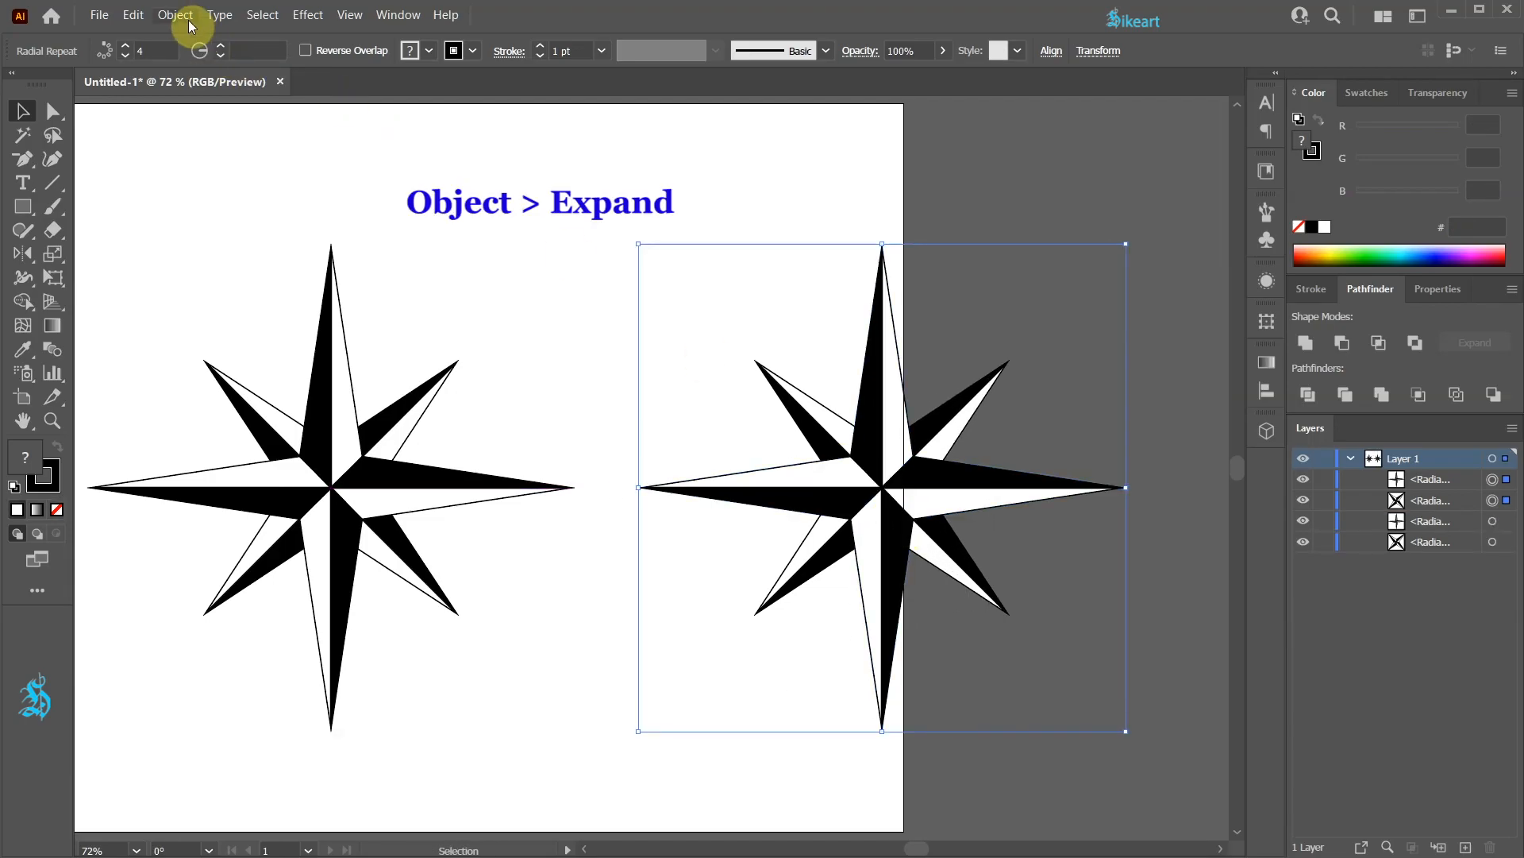
Step: Expand the duplicated stars' object and fill, and unite them into one silhouette filled with light blue 7feeff
{"action": "left_click", "coordinate": [188, 20]}
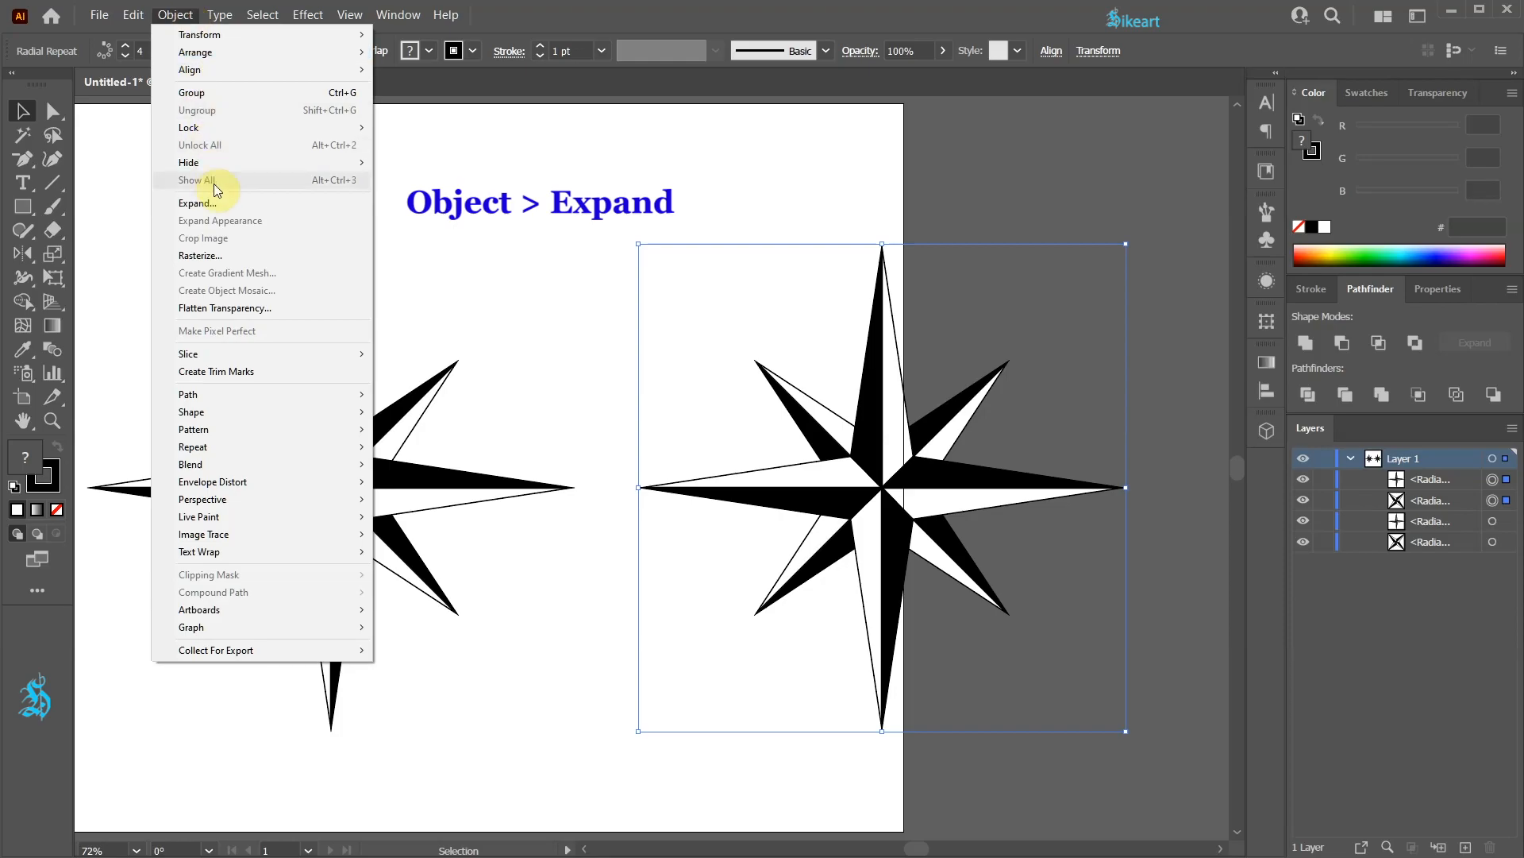
{"action": "left_click", "coordinate": [222, 201]}
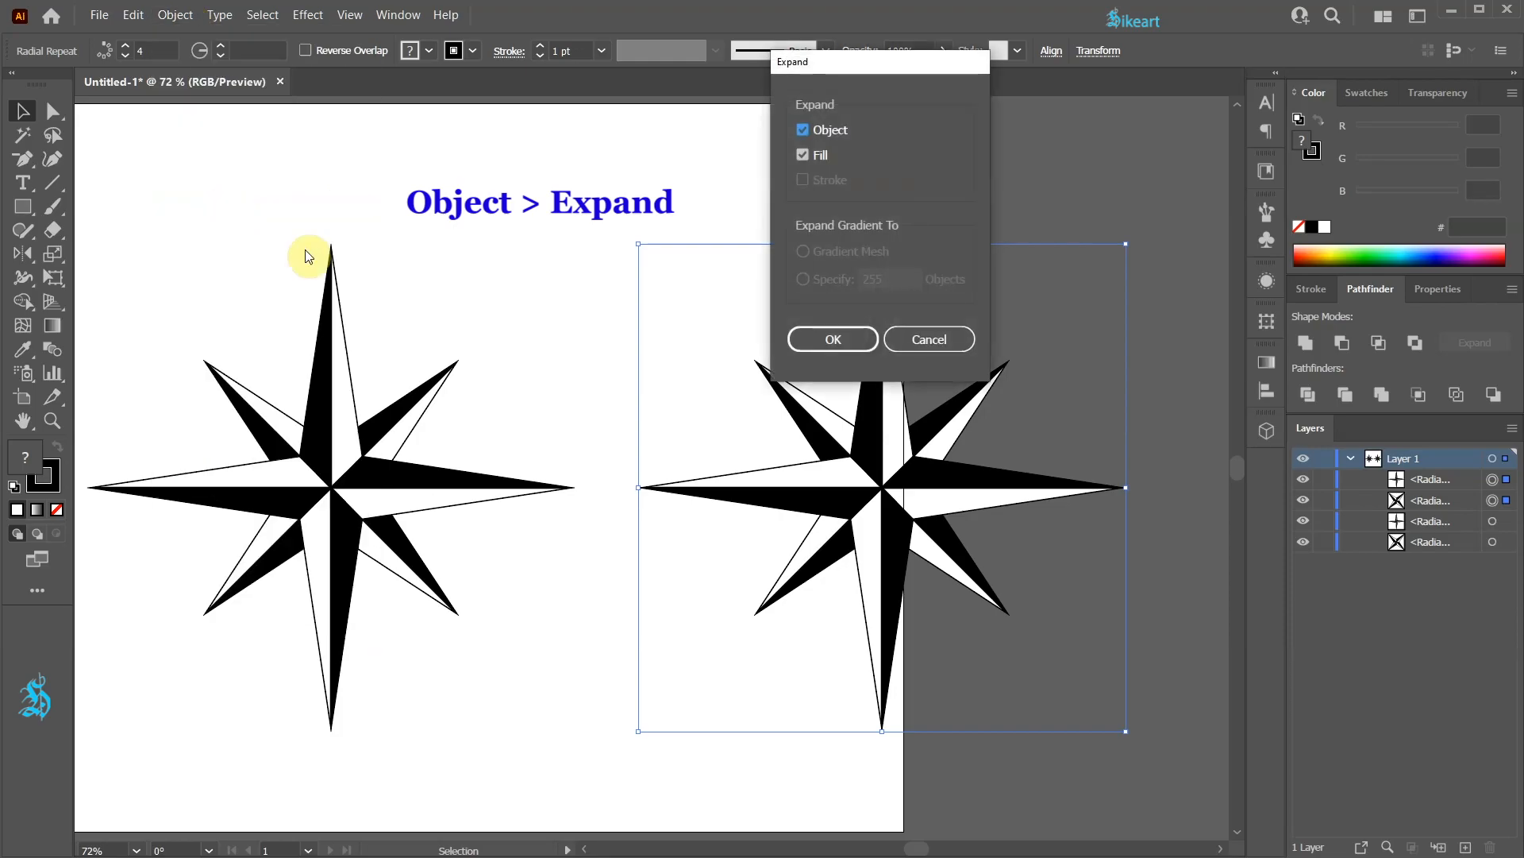
{"action": "left_click", "coordinate": [851, 340]}
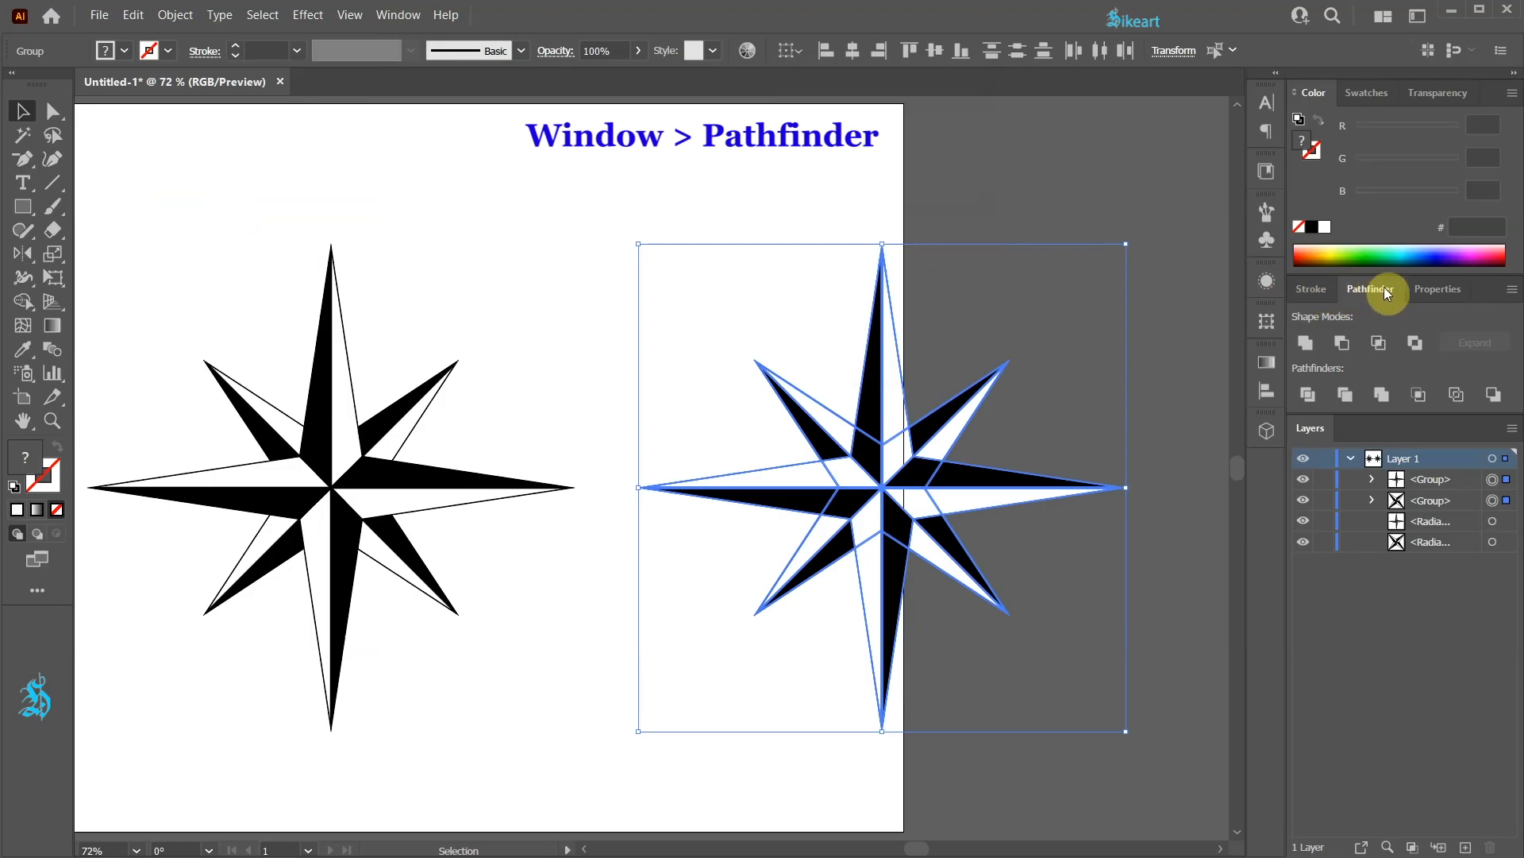
{"action": "left_click", "coordinate": [1304, 342]}
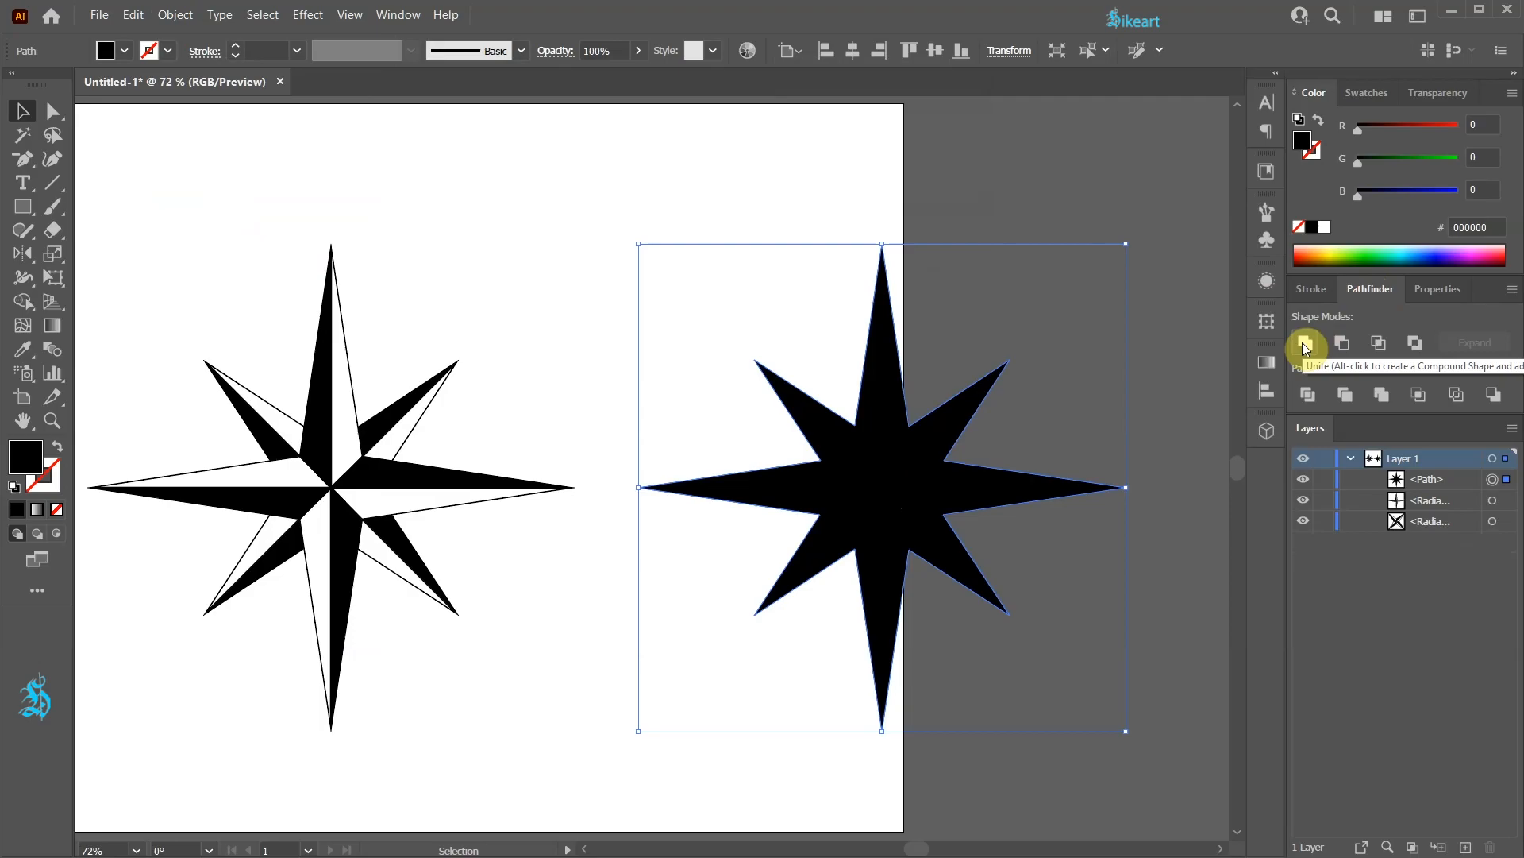
{"action": "left_click", "coordinate": [1404, 251]}
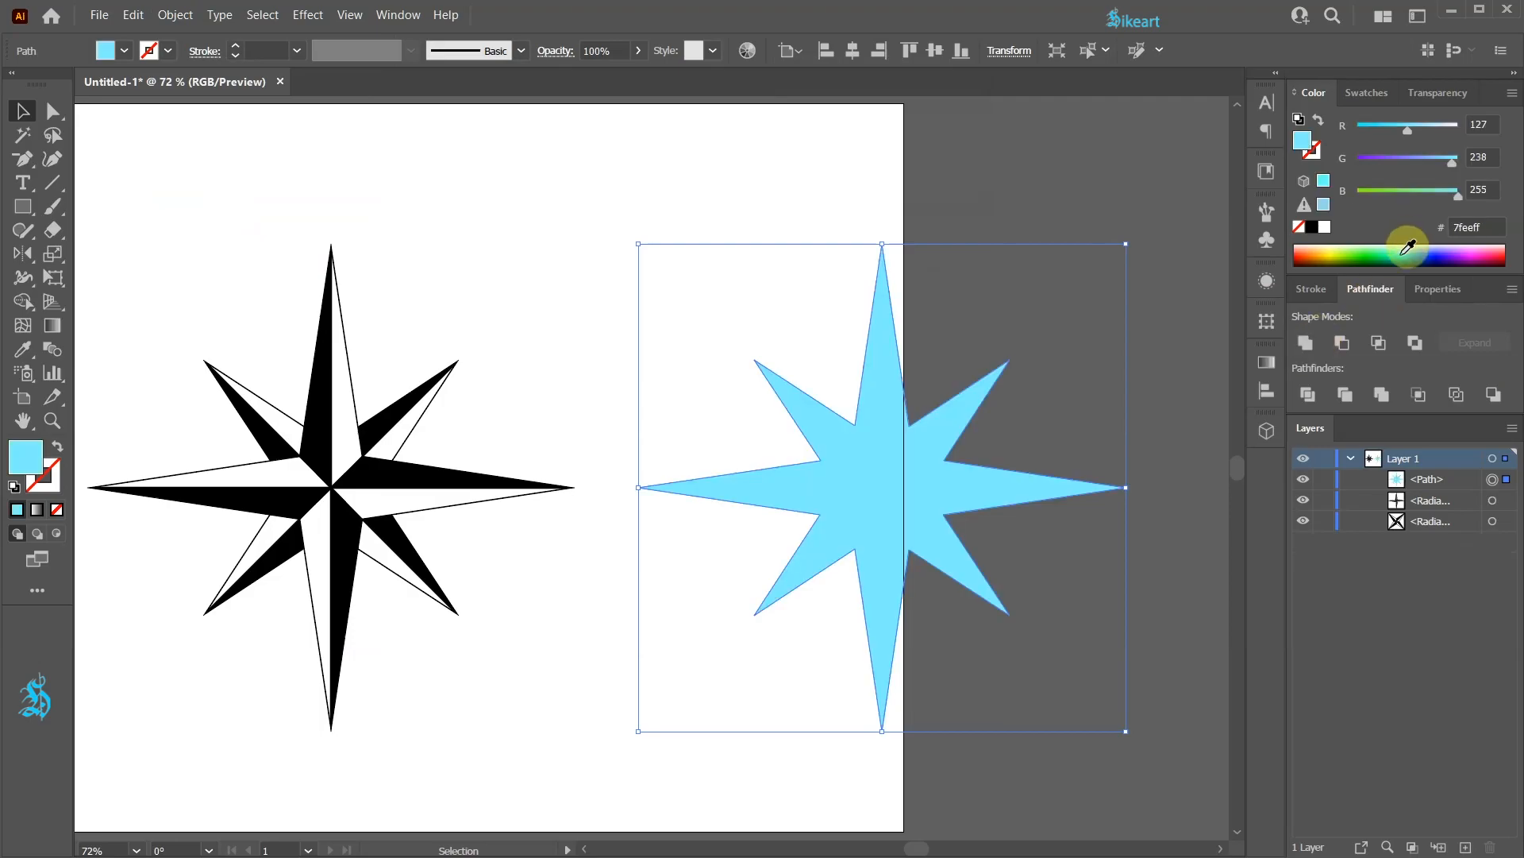
Step: Offset the blue silhouette's path by 15 px with a miter limit of 7, and delete the original inner silhouette
{"action": "left_click", "coordinate": [176, 17]}
{"action": "mouse_move", "coordinate": [248, 399]}
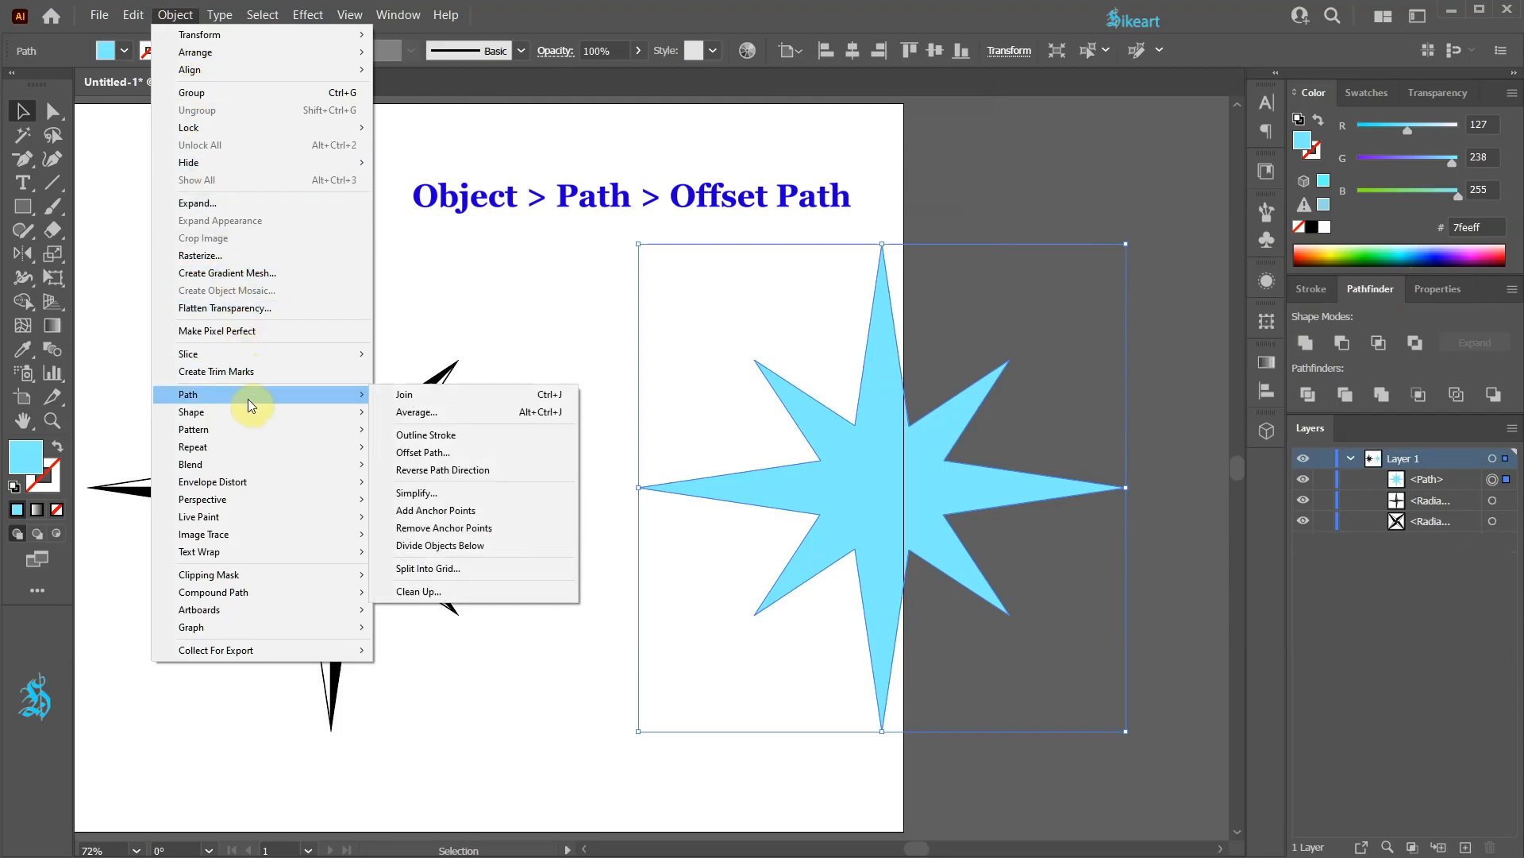
{"action": "left_click", "coordinate": [479, 453]}
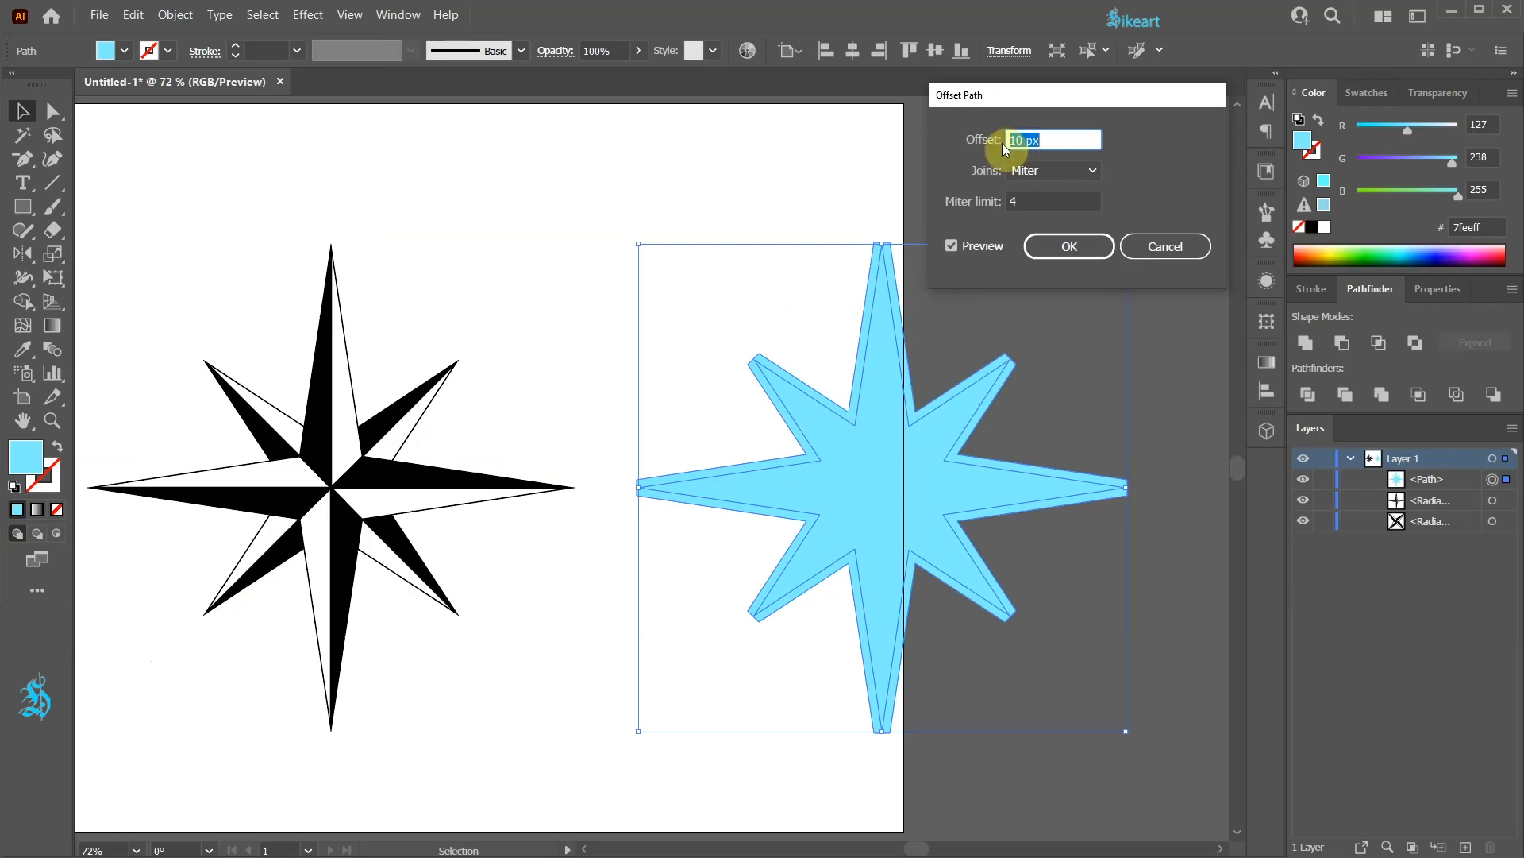
{"action": "key", "text": "Up"}
{"action": "key", "text": "Up"}
{"action": "key", "text": "Up"}
{"action": "key", "text": "Up"}
{"action": "key", "text": "Up"}
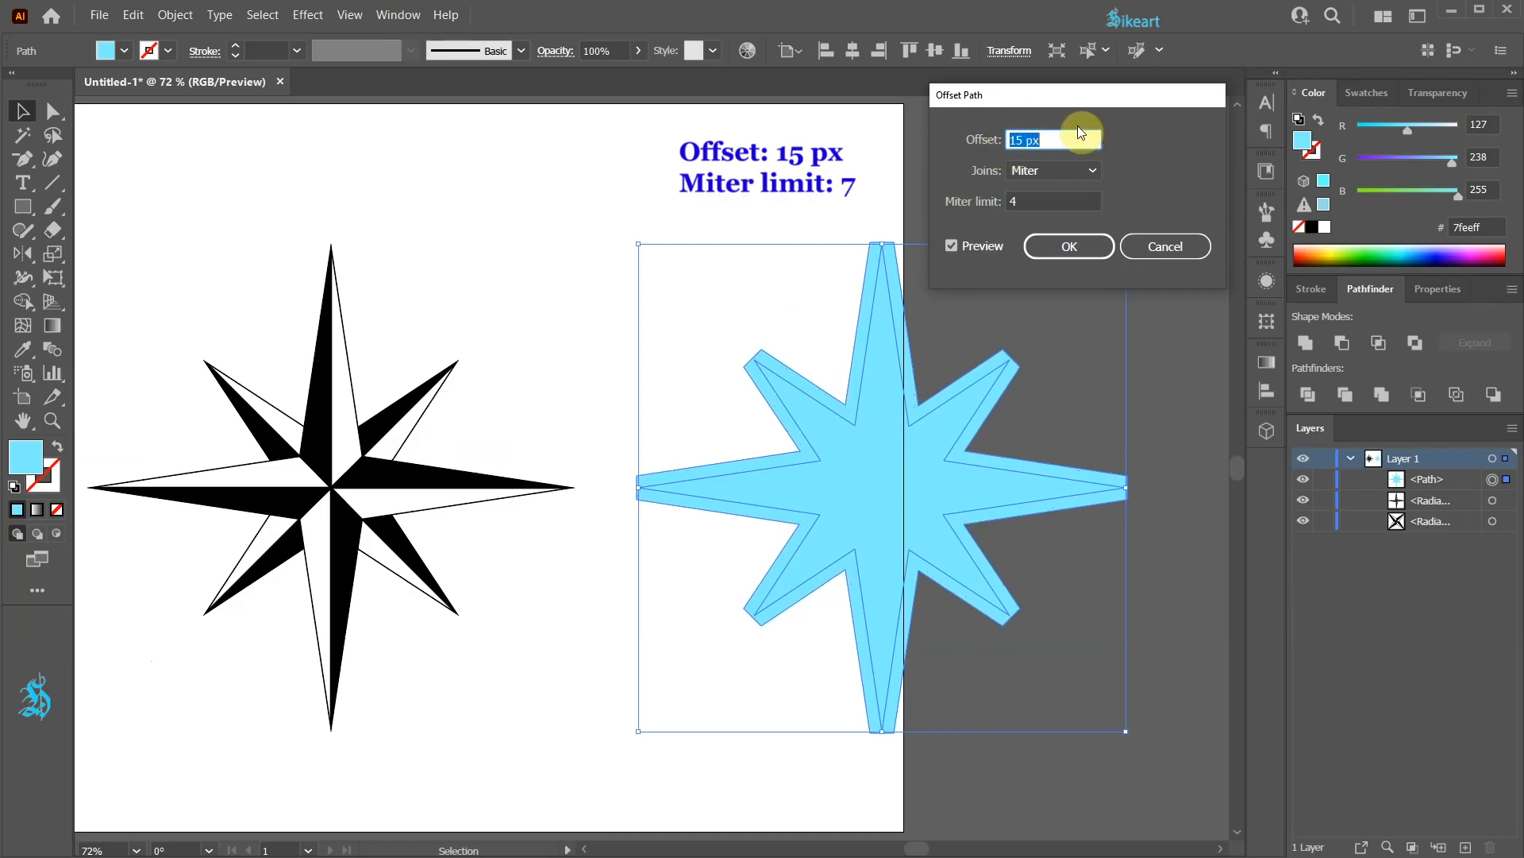
{"action": "left_click", "coordinate": [1033, 200]}
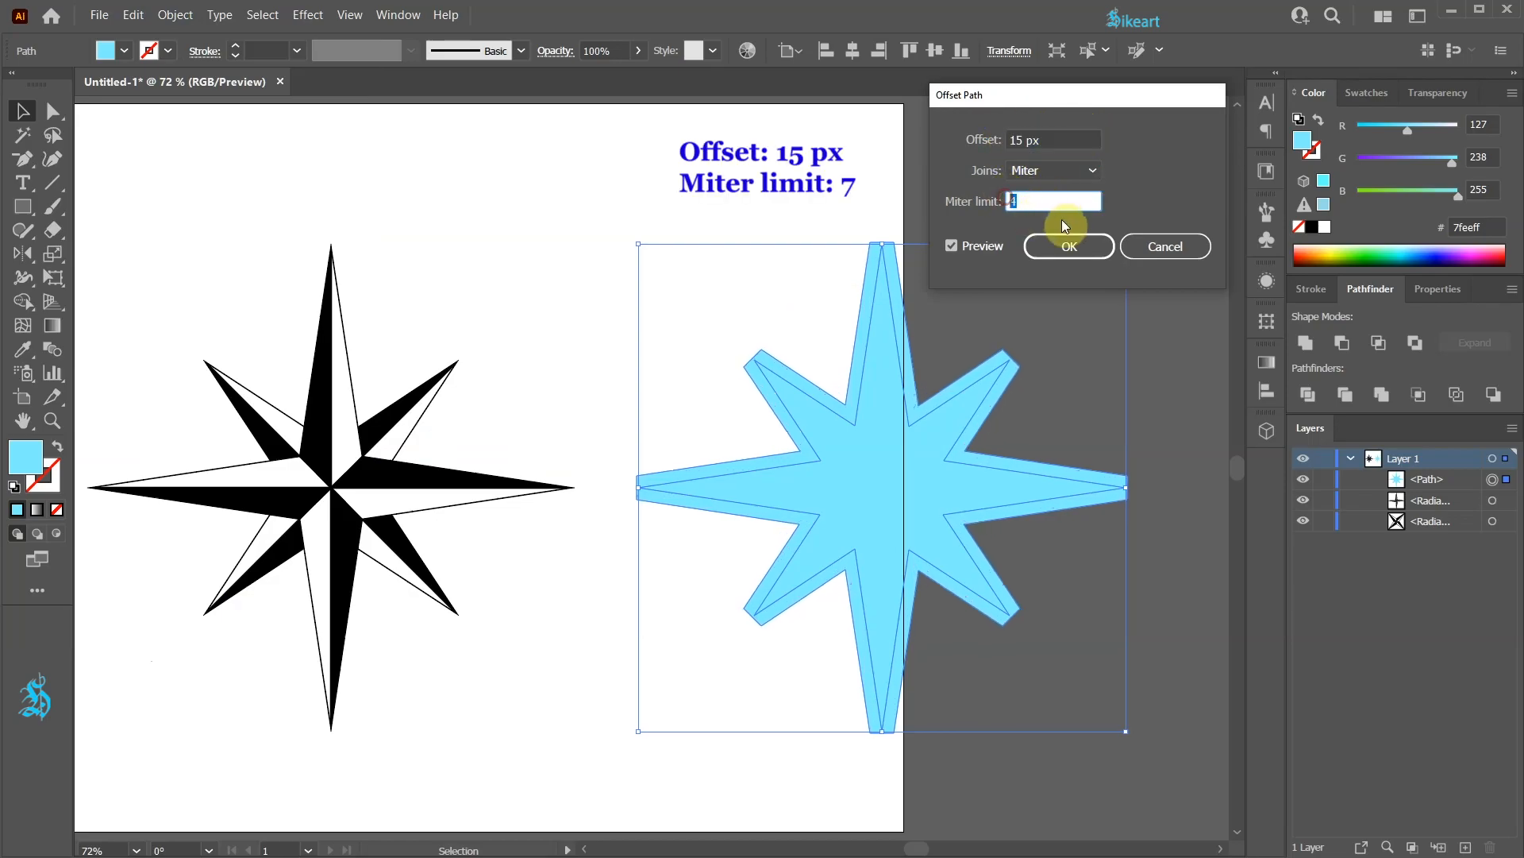
{"action": "key", "text": "Up"}
{"action": "key", "text": "Up"}
{"action": "key", "text": "Up"}
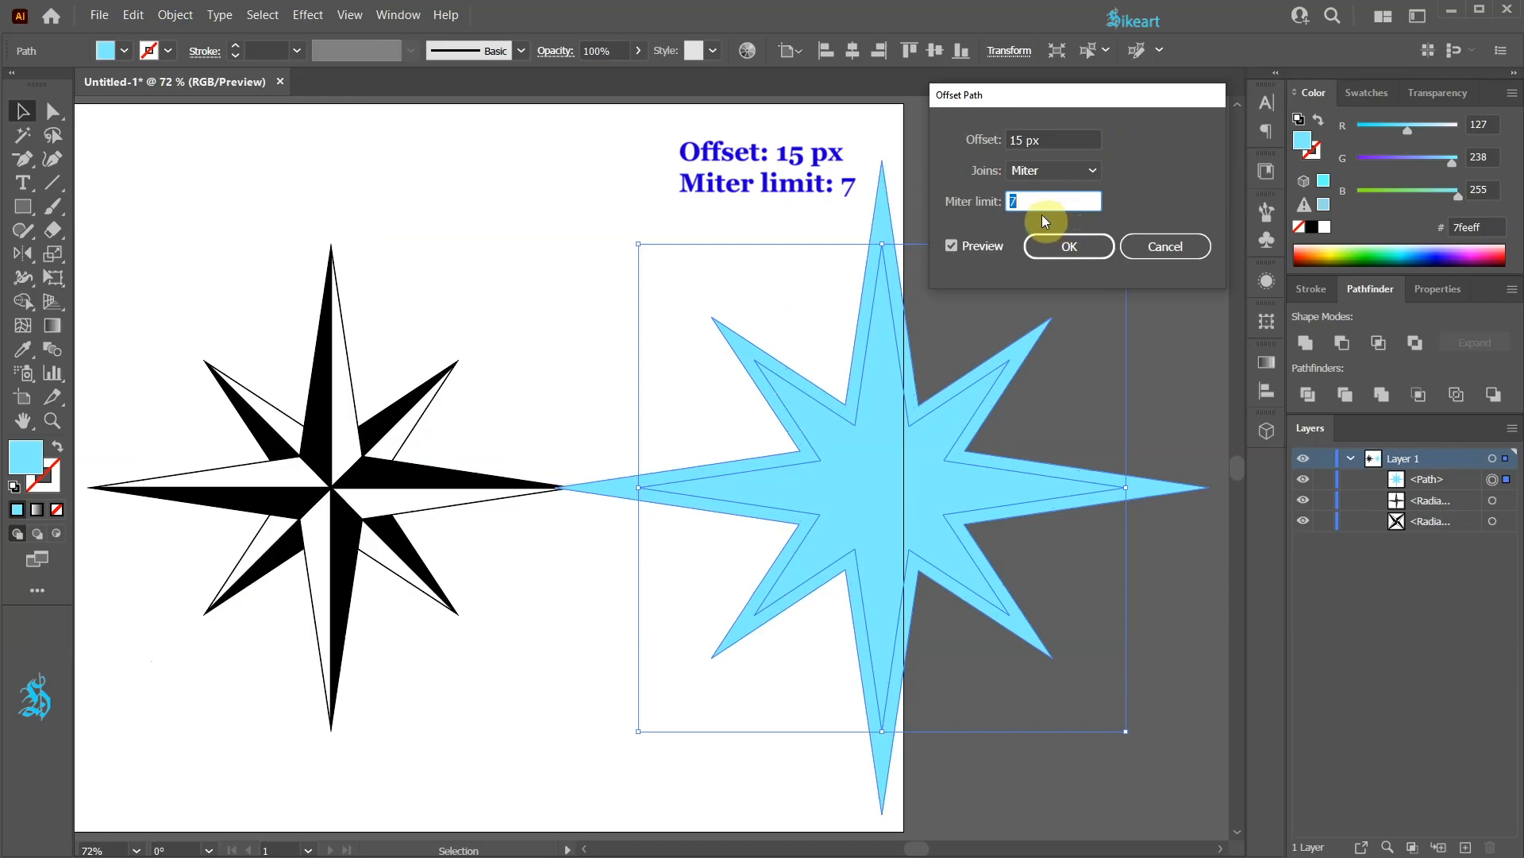
{"action": "key", "text": "Return"}
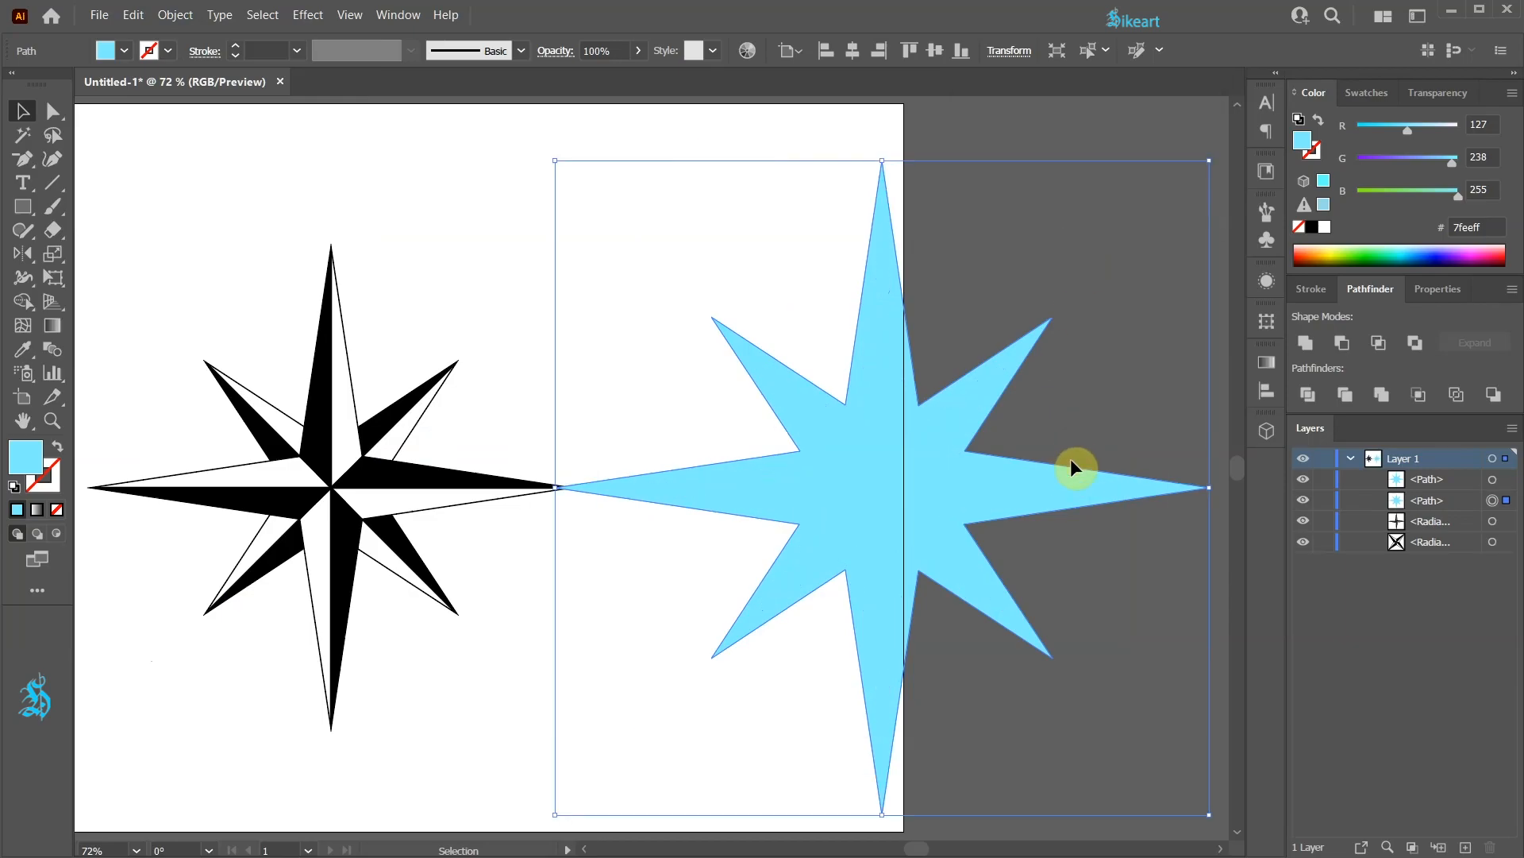
{"action": "left_click", "coordinate": [1014, 483]}
{"action": "key", "text": "Delete"}
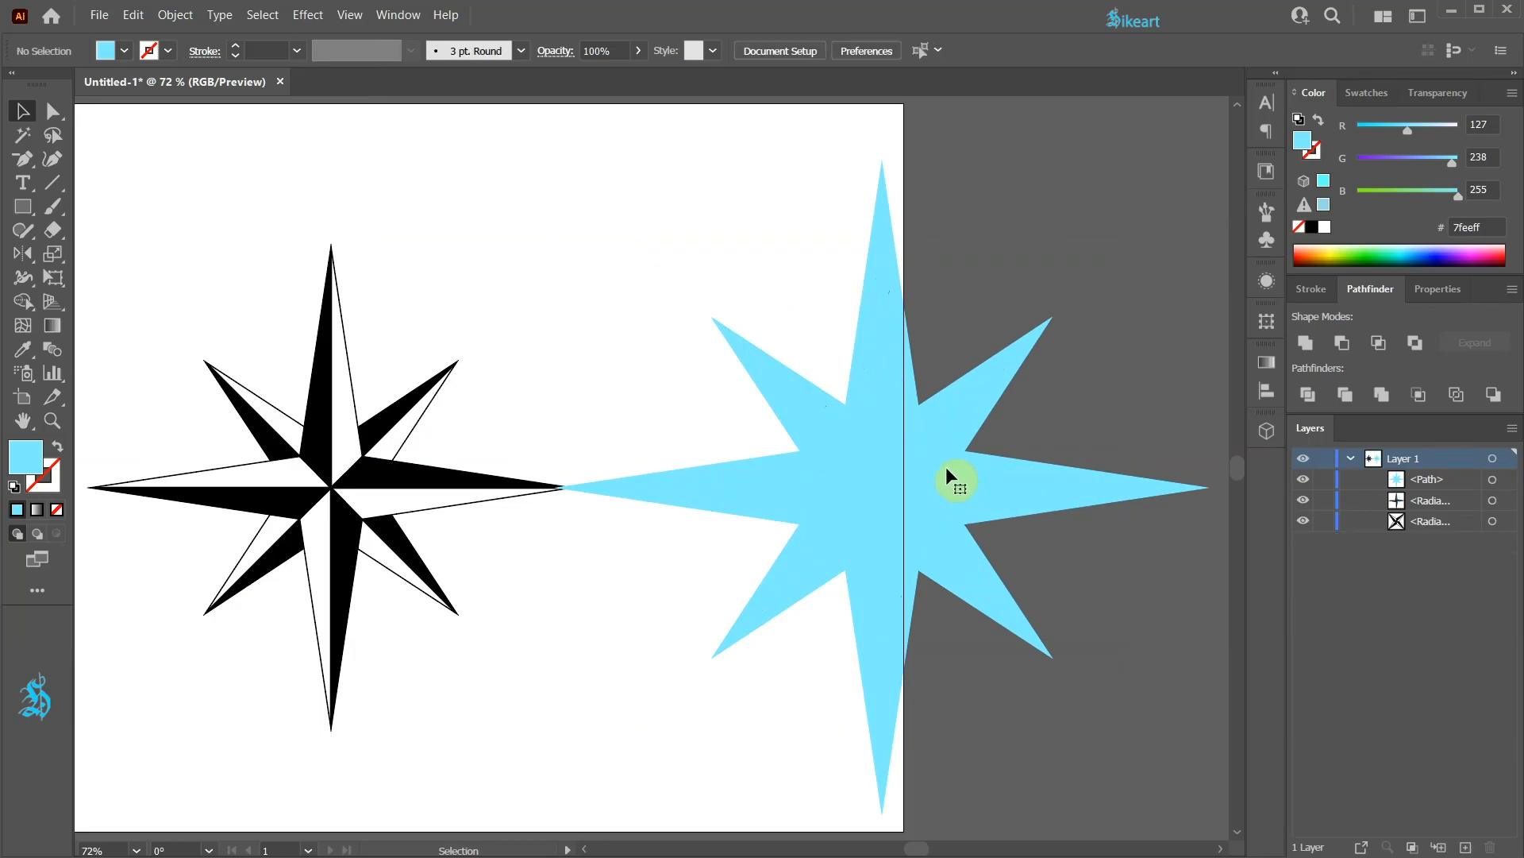
Step: Move the offset blue silhouette horizontally onto the compass rose's center and send it behind both radial repeats in the layer order
{"action": "left_click_drag", "start_coordinate": [880, 500], "coordinate": [322, 525]}
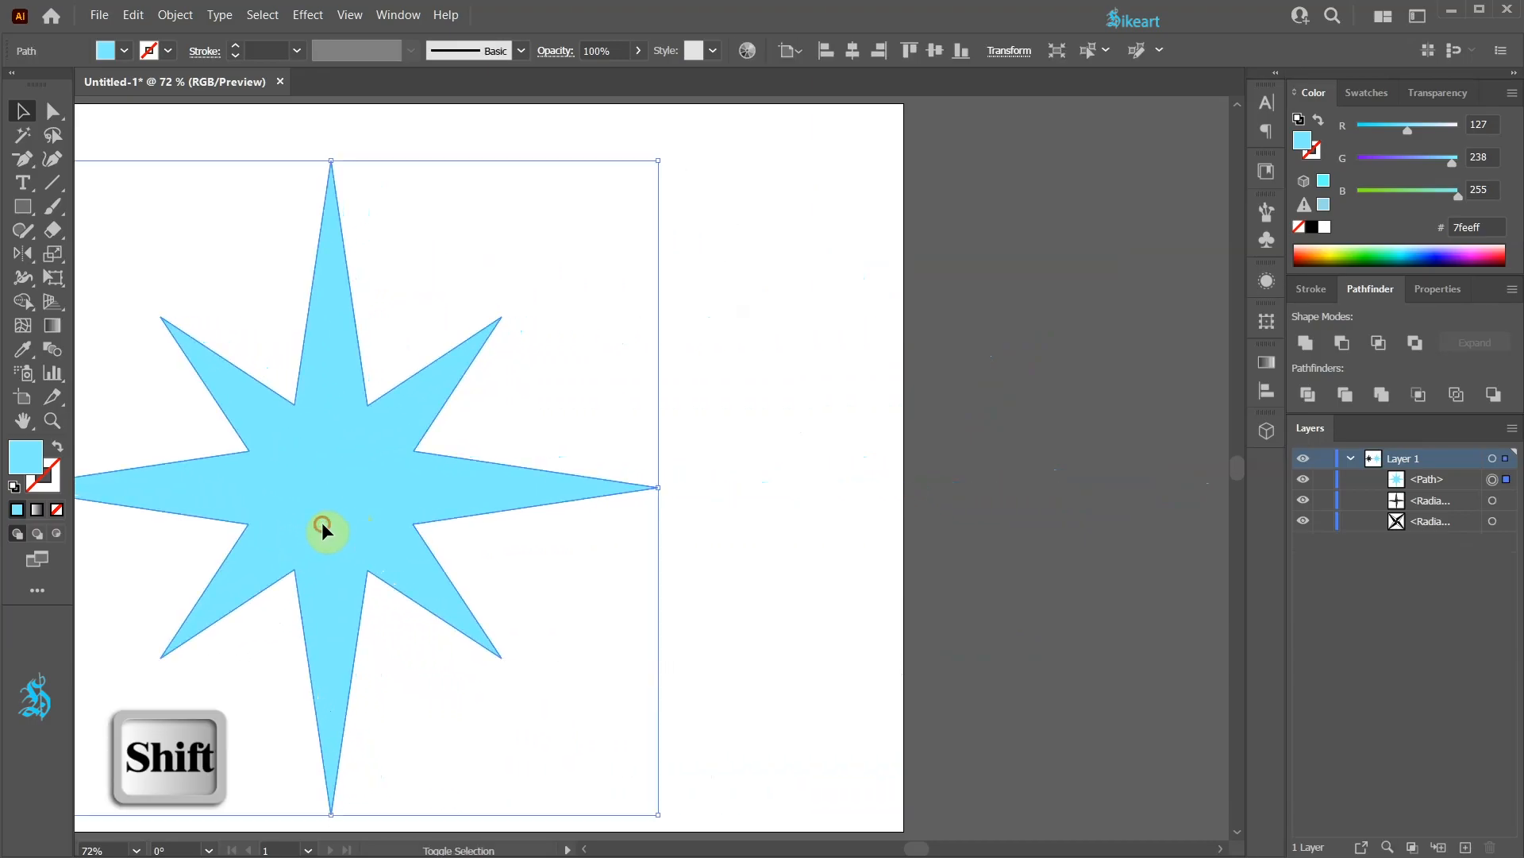
{"action": "scroll", "coordinate": [680, 487], "scroll_direction": "left", "scroll_amount": 5}
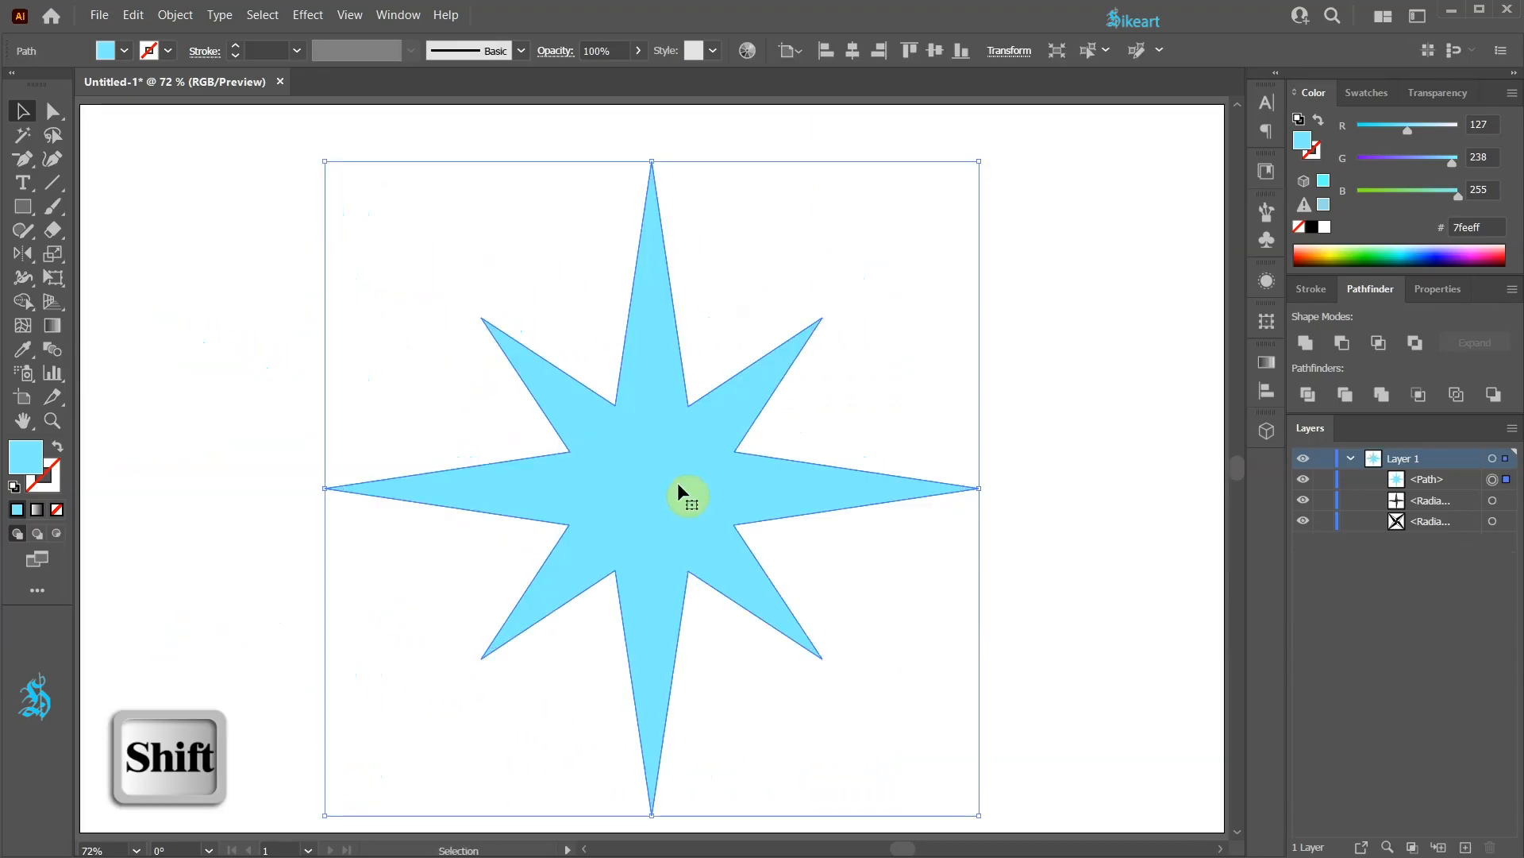
{"action": "left_click", "coordinate": [789, 527]}
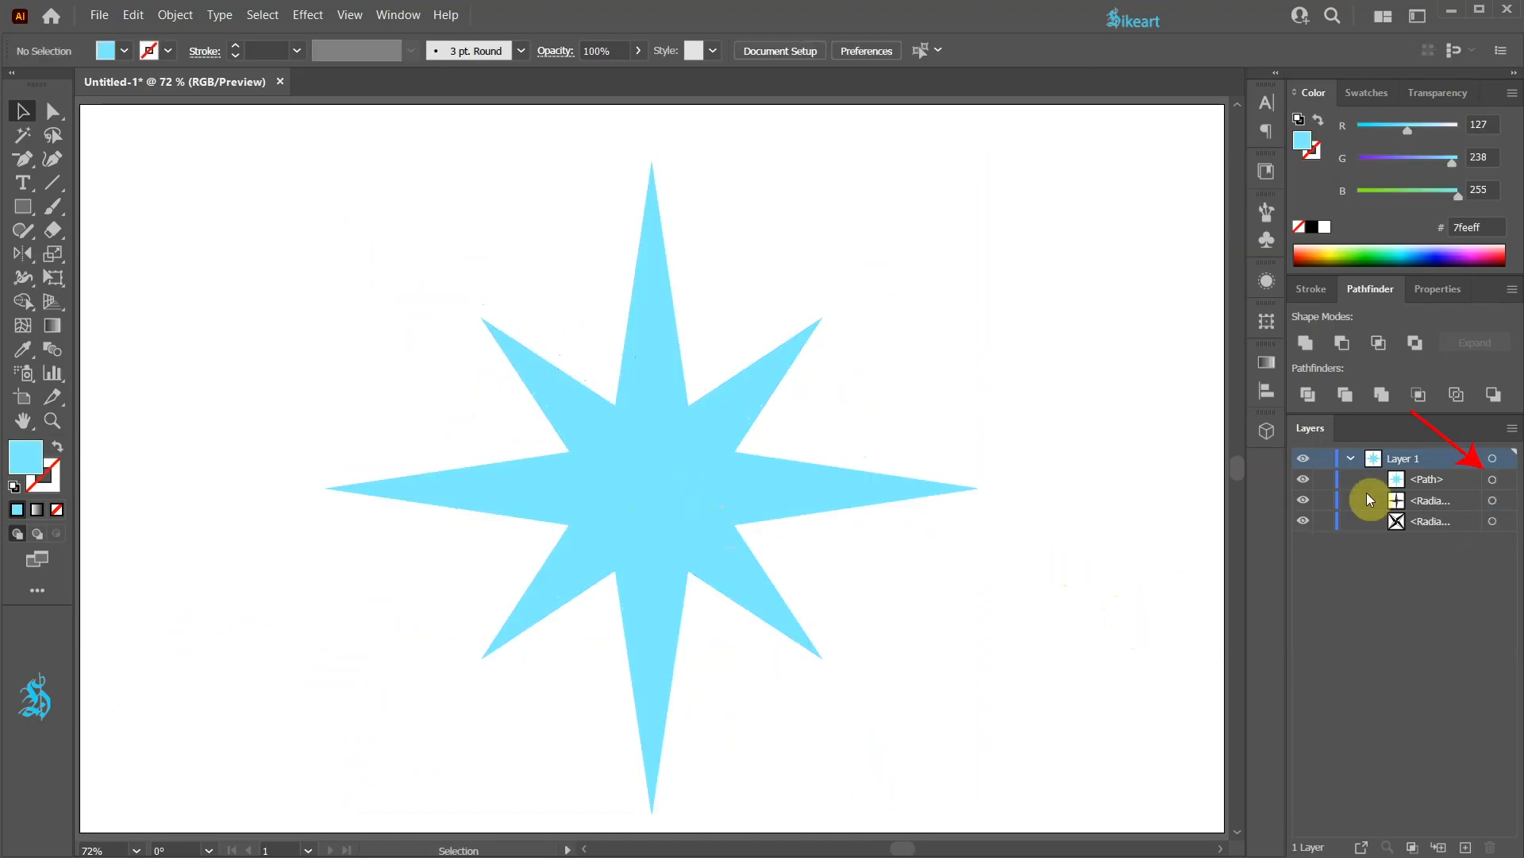
{"action": "left_click_drag", "start_coordinate": [1493, 478], "coordinate": [1446, 531]}
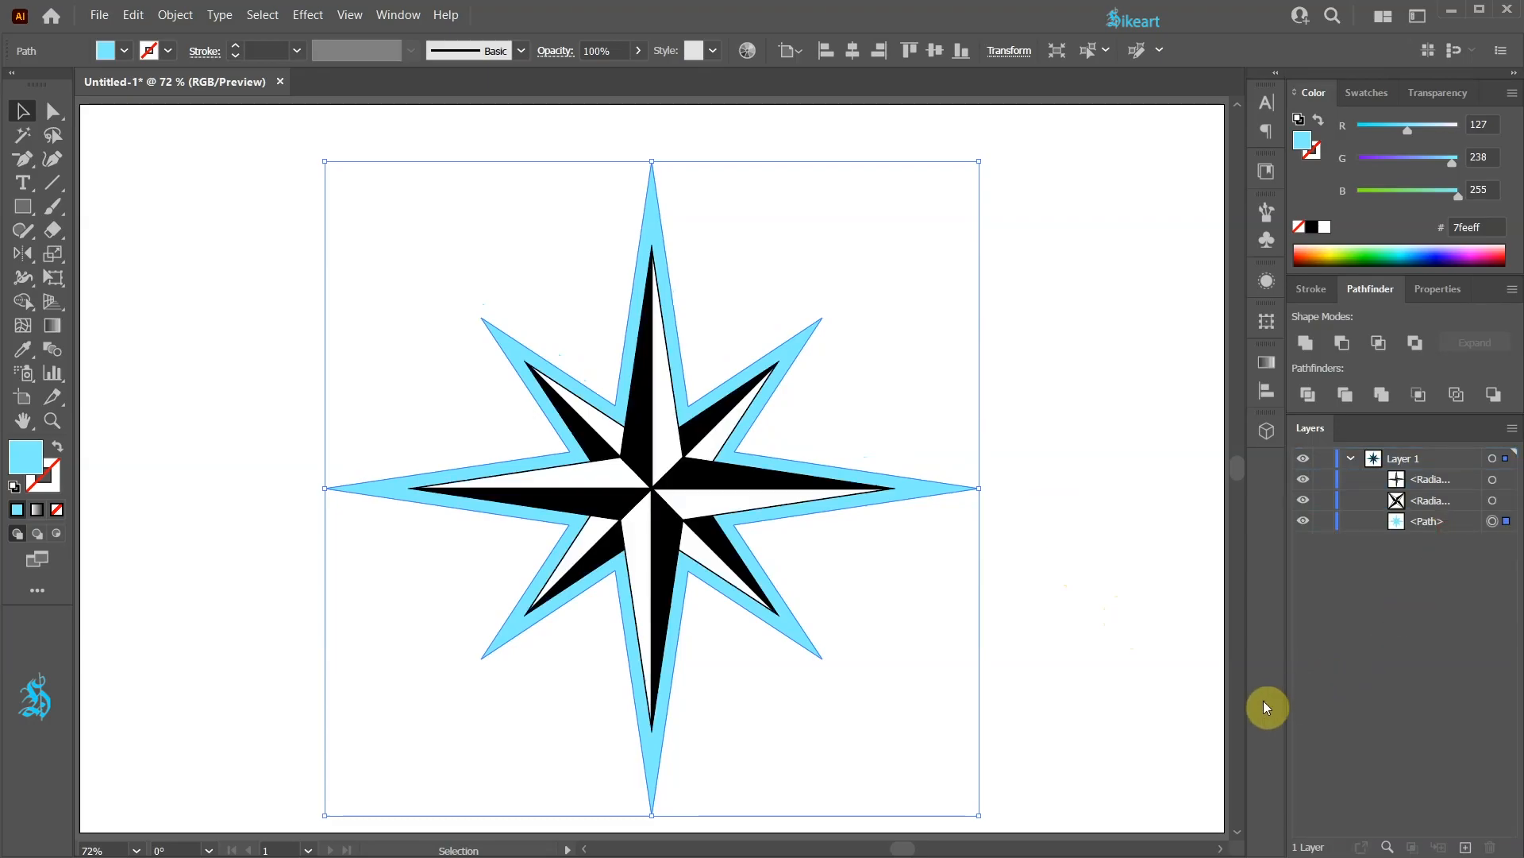
{"action": "left_click", "coordinate": [1131, 686]}
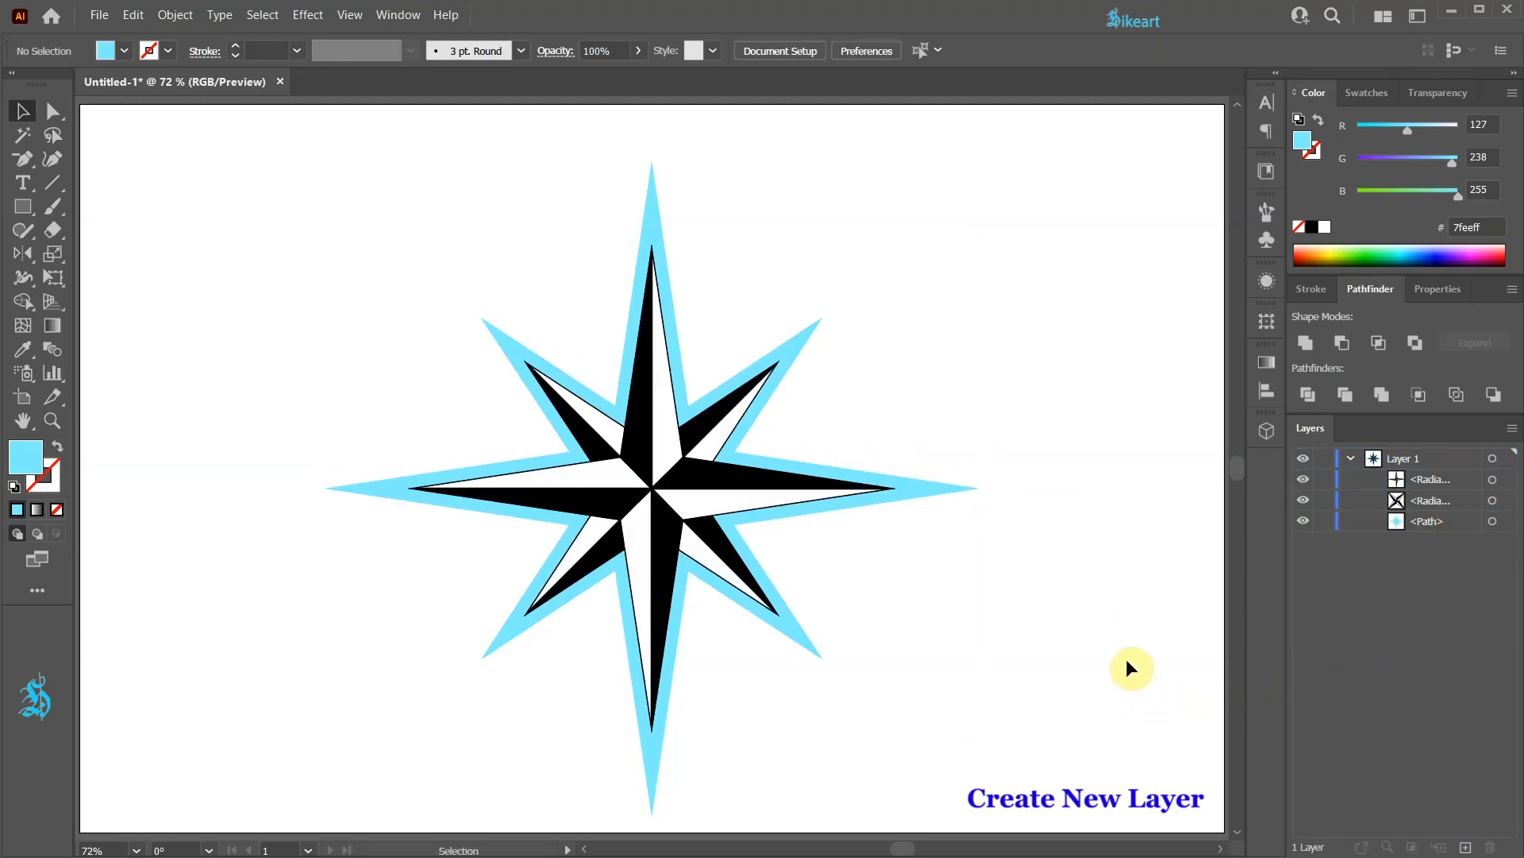
Step: Create a new layer and swap the fill and stroke colors to get no fill and a light blue stroke, with the stroke active
{"action": "left_click", "coordinate": [1466, 847]}
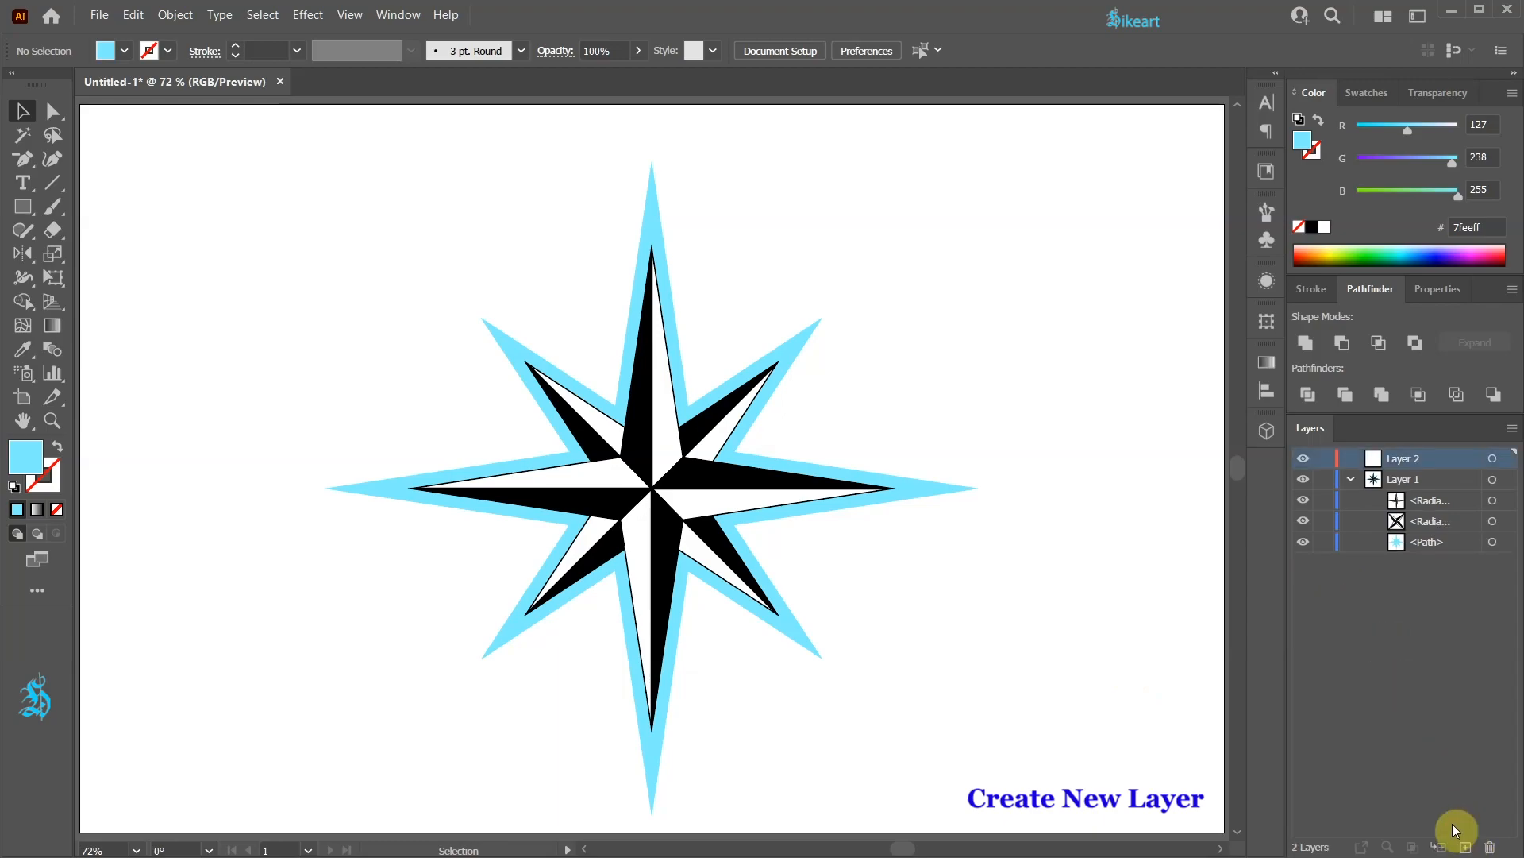
{"action": "left_click", "coordinate": [57, 446]}
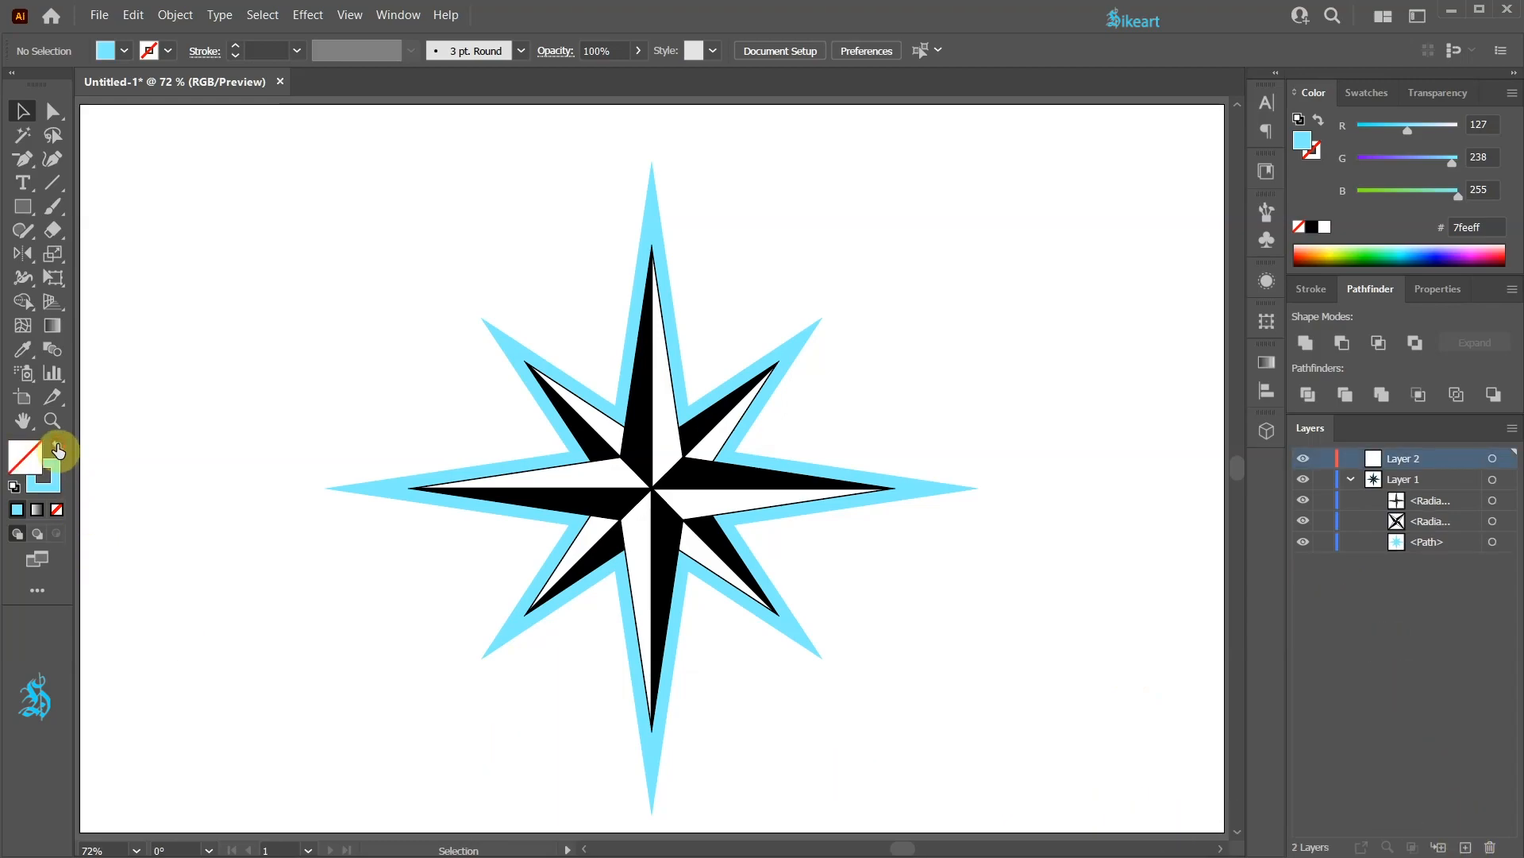
{"action": "left_click", "coordinate": [55, 475]}
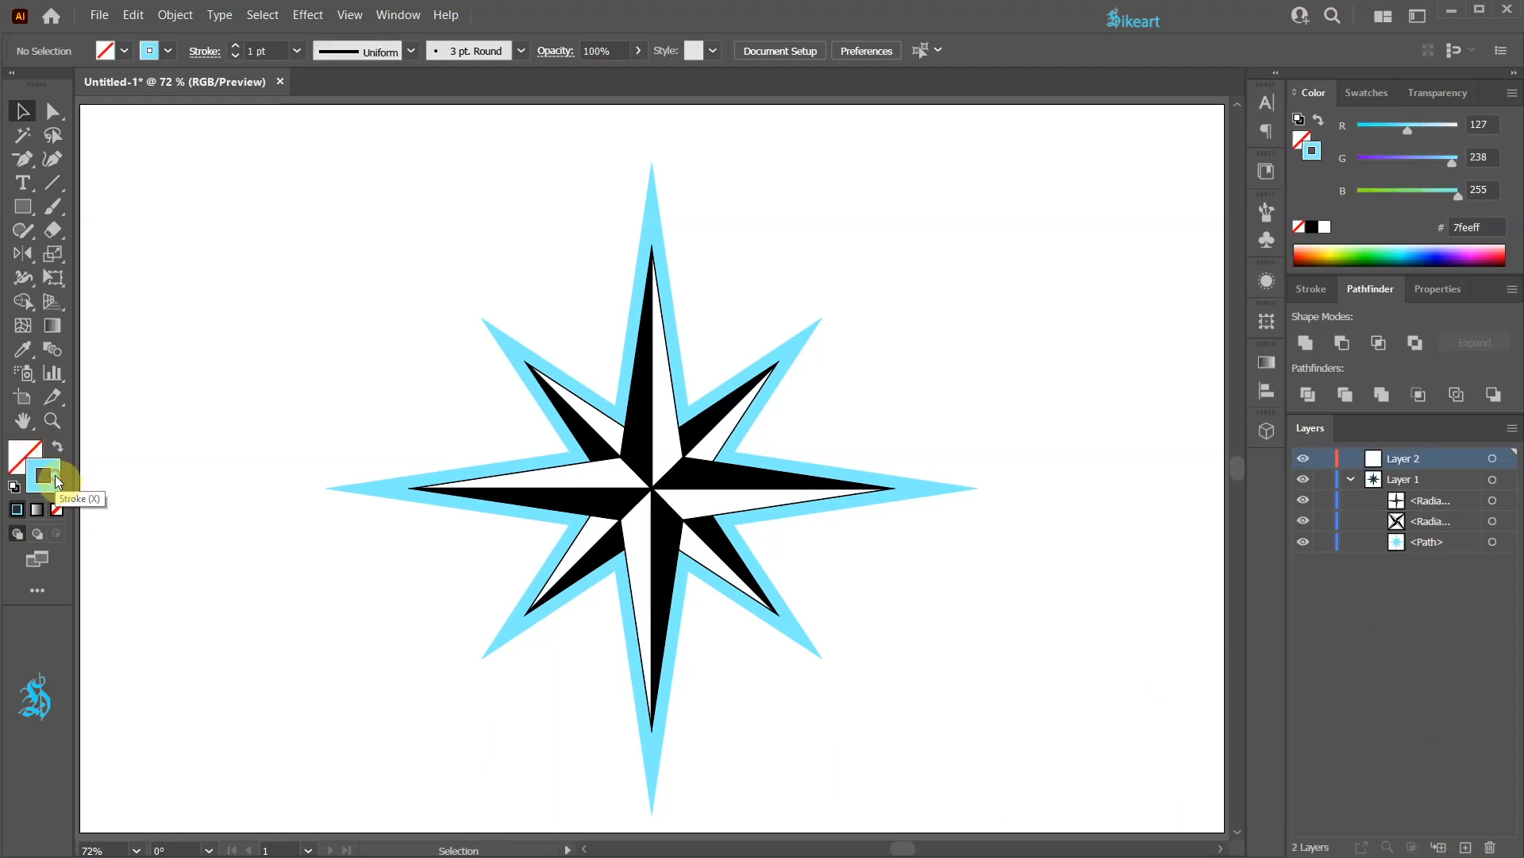
Step: Set the stroke to red and draw a circle about 437 px in diameter from the compass center through the shorter points' tips
{"action": "left_click", "coordinate": [1365, 93]}
{"action": "left_click", "coordinate": [1355, 154]}
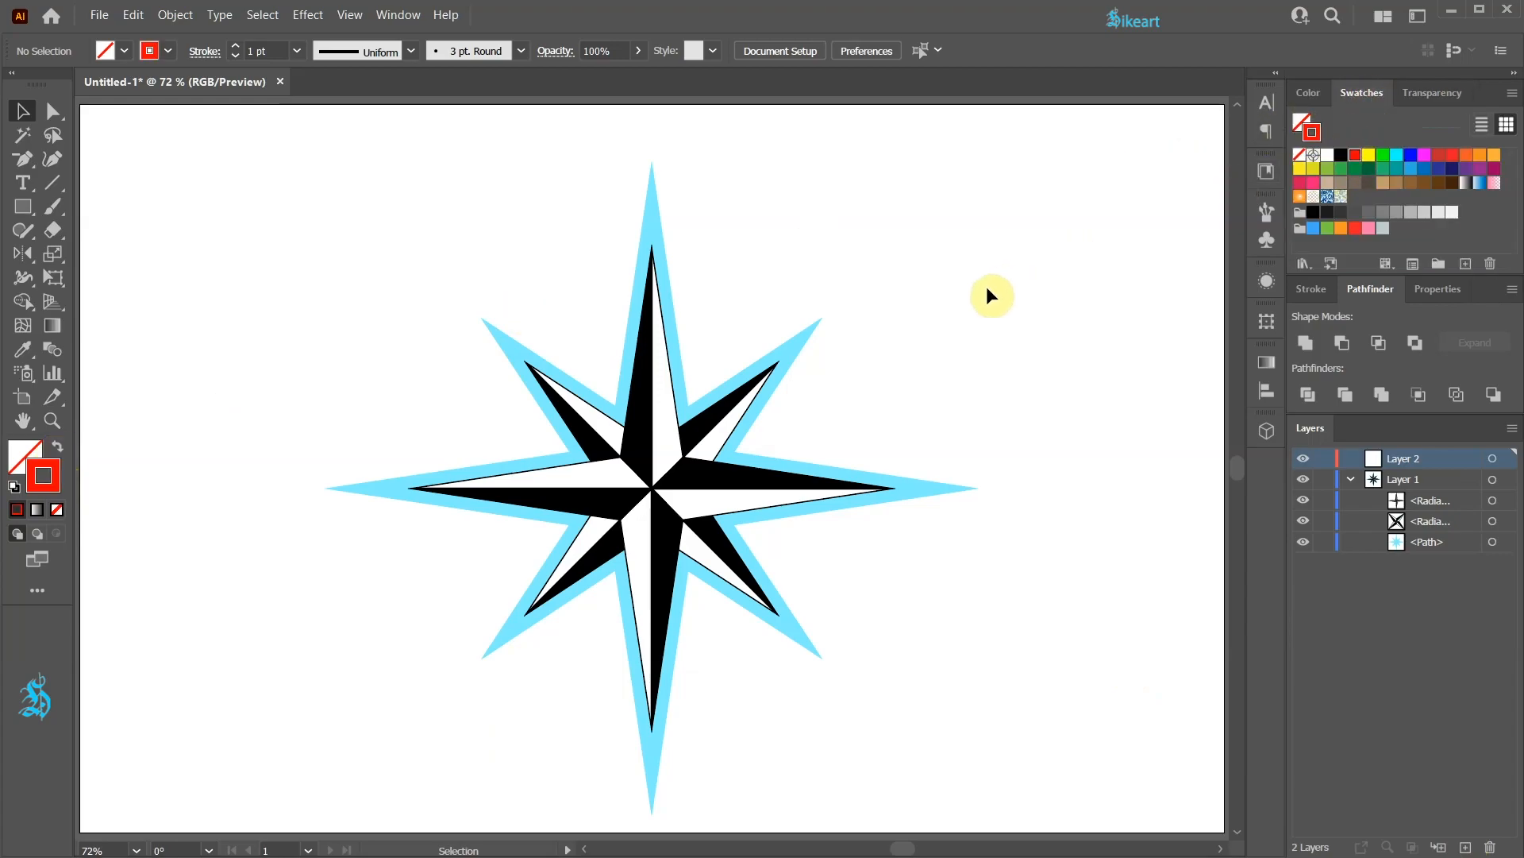
{"action": "key", "text": "l"}
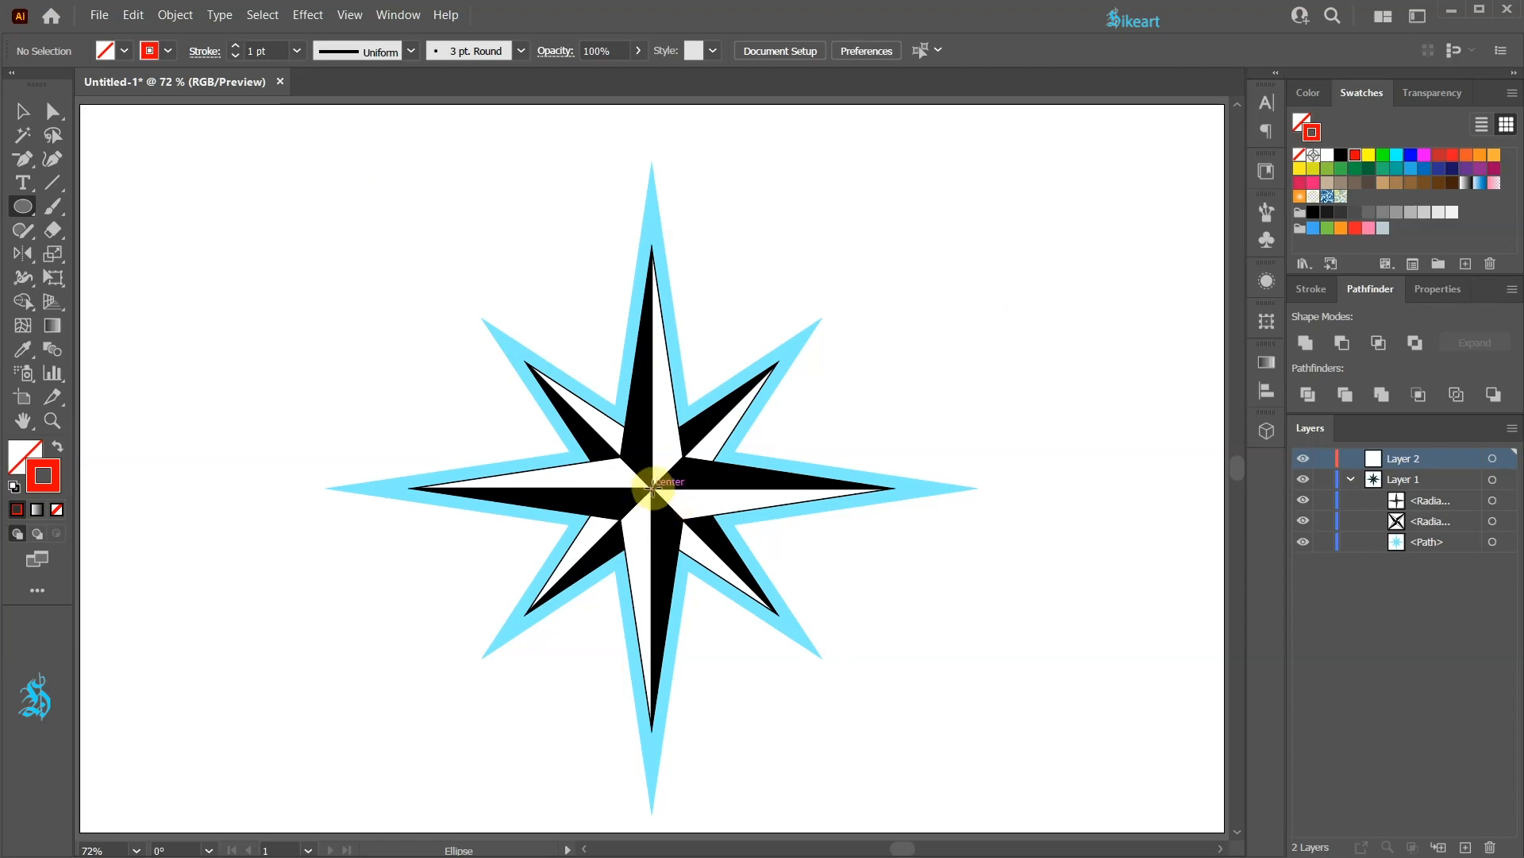
{"action": "left_click_drag", "start_coordinate": [651, 488], "coordinate": [830, 642]}
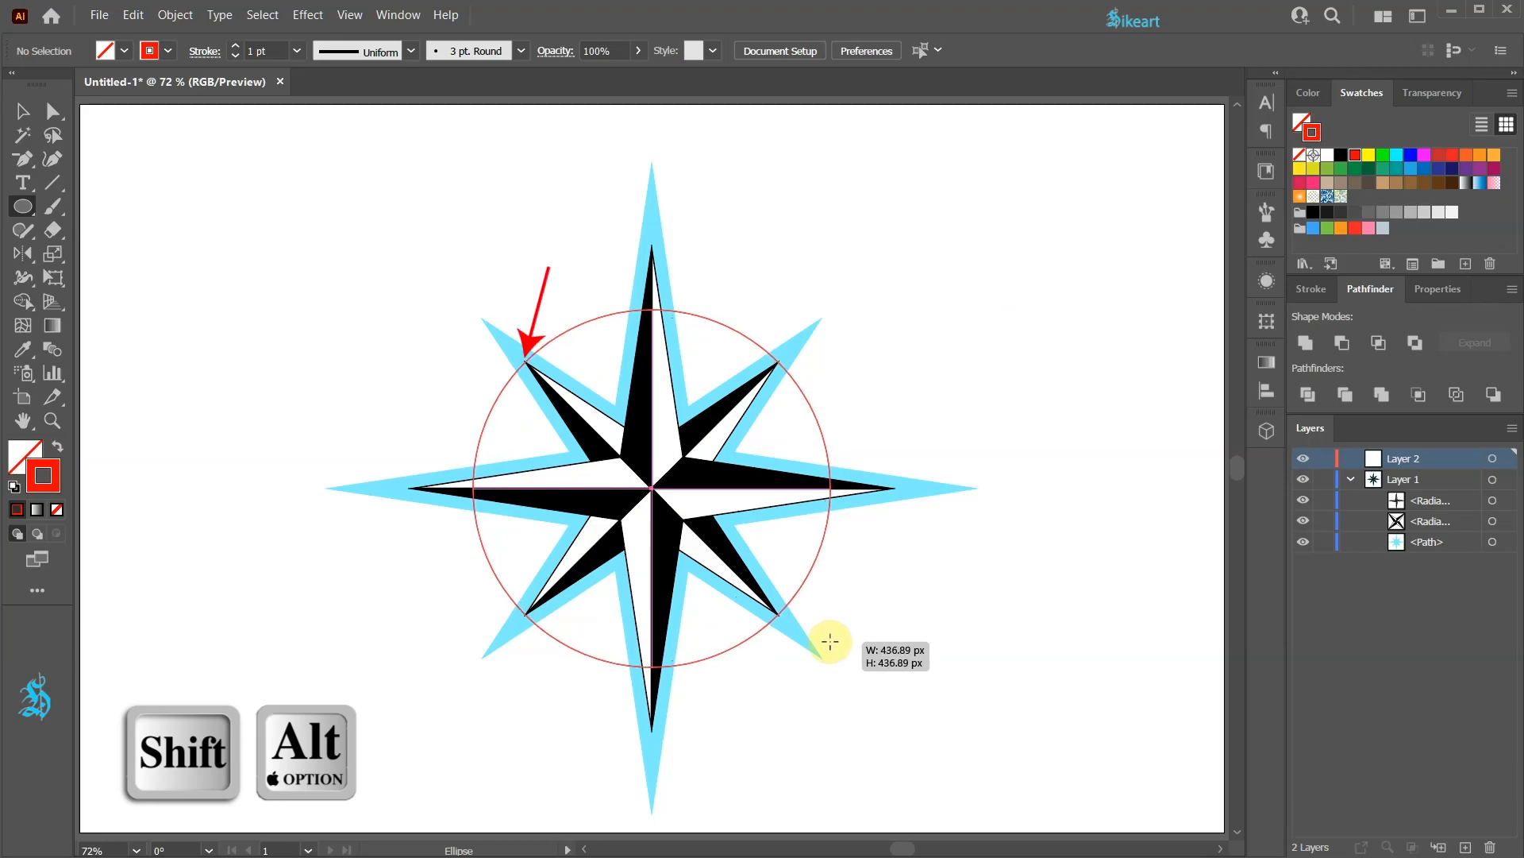
{"action": "left_click_drag", "start_coordinate": [830, 642], "coordinate": [830, 640]}
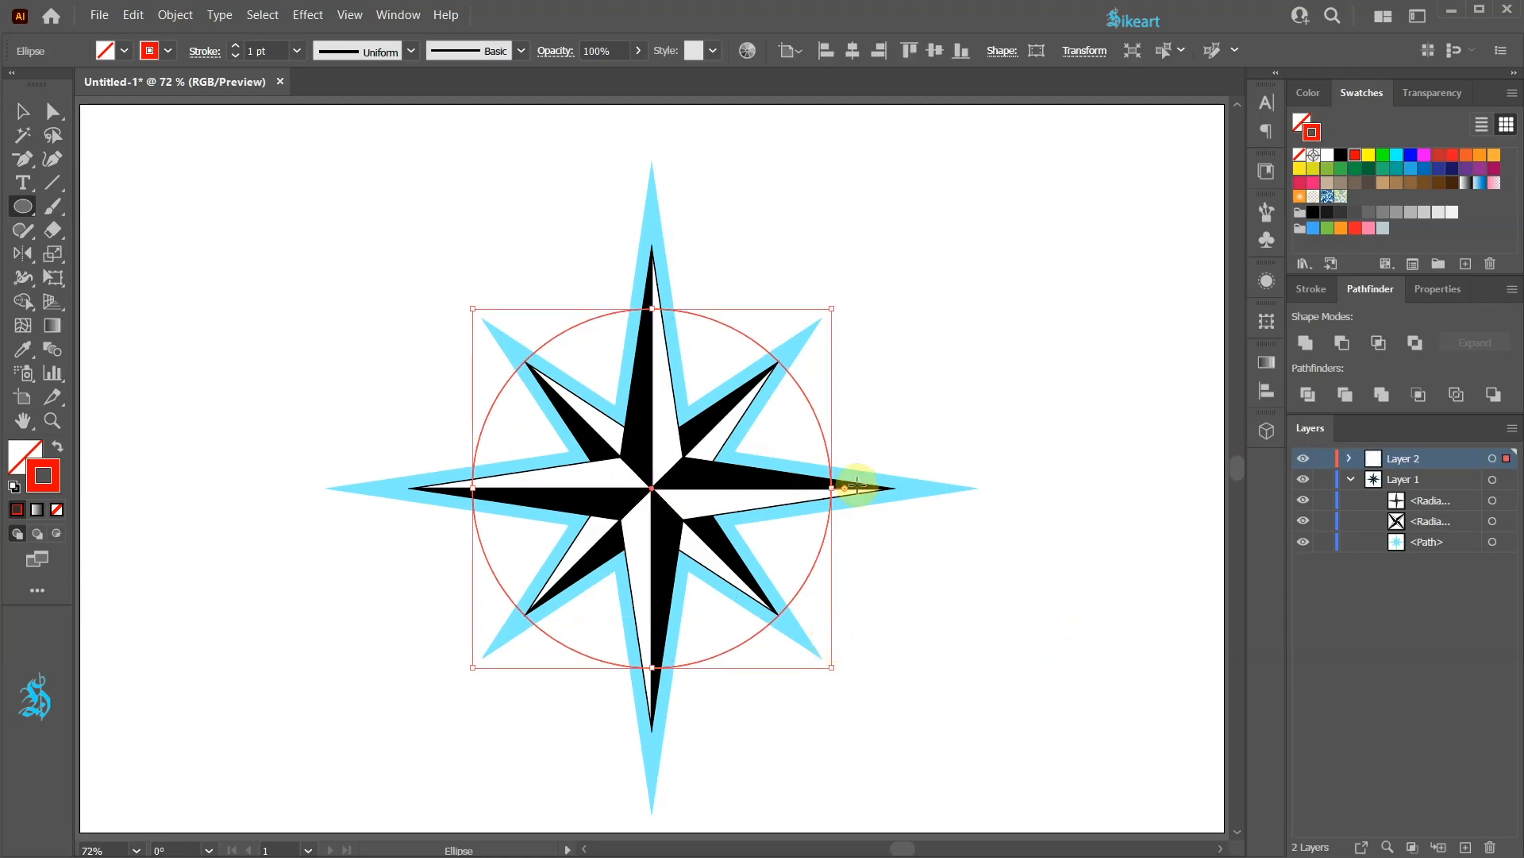
Step: Set the red circle's stroke weight to 20 pt and expand it into a filled ring
{"action": "left_click", "coordinate": [234, 47]}
{"action": "left_click", "coordinate": [235, 46]}
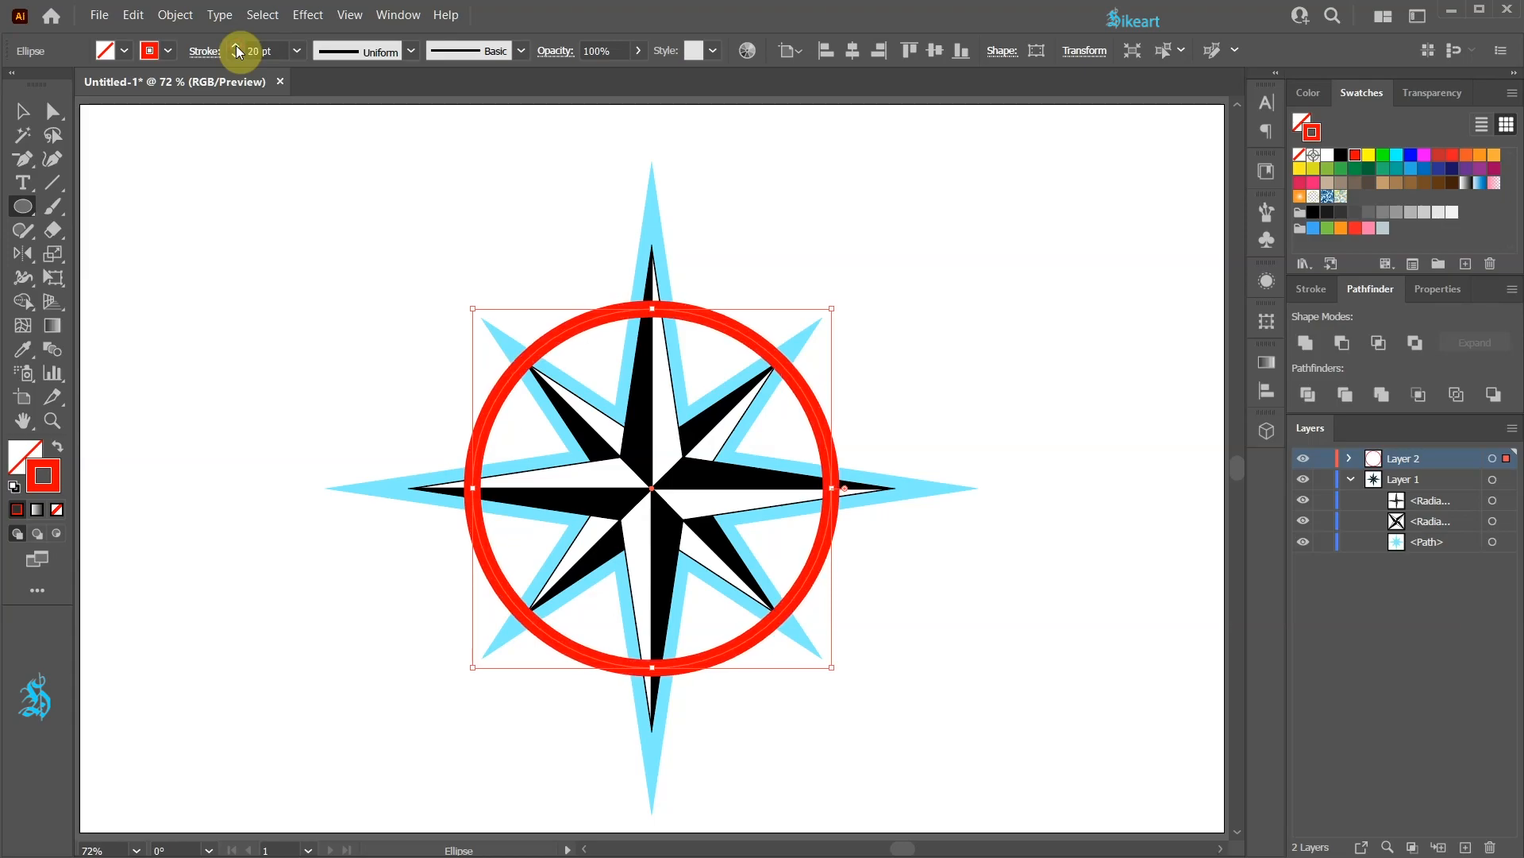
{"action": "left_click", "coordinate": [175, 15]}
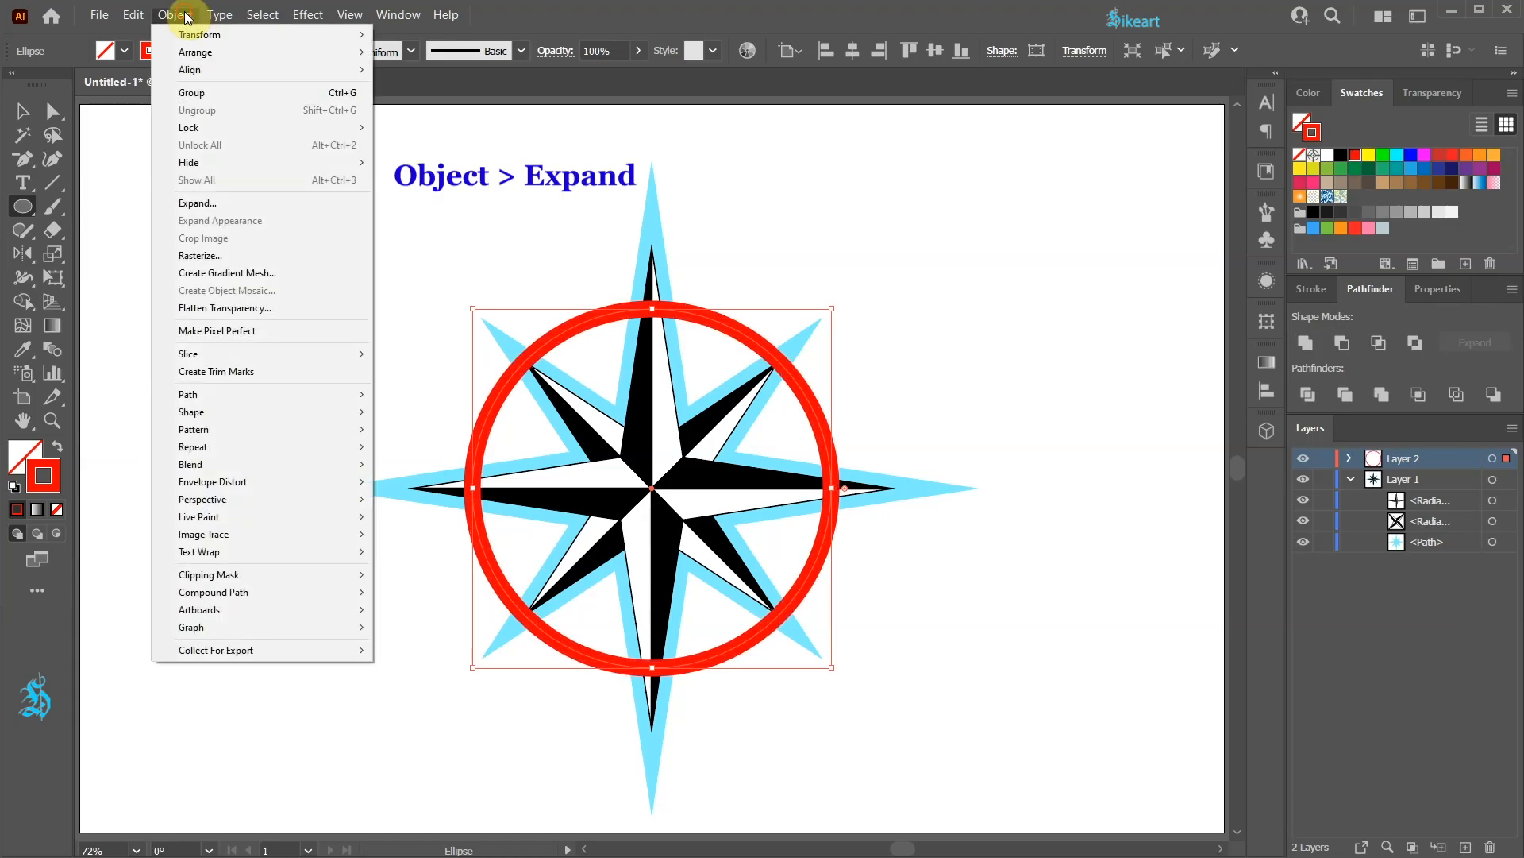
{"action": "left_click", "coordinate": [216, 202]}
{"action": "left_click", "coordinate": [860, 343]}
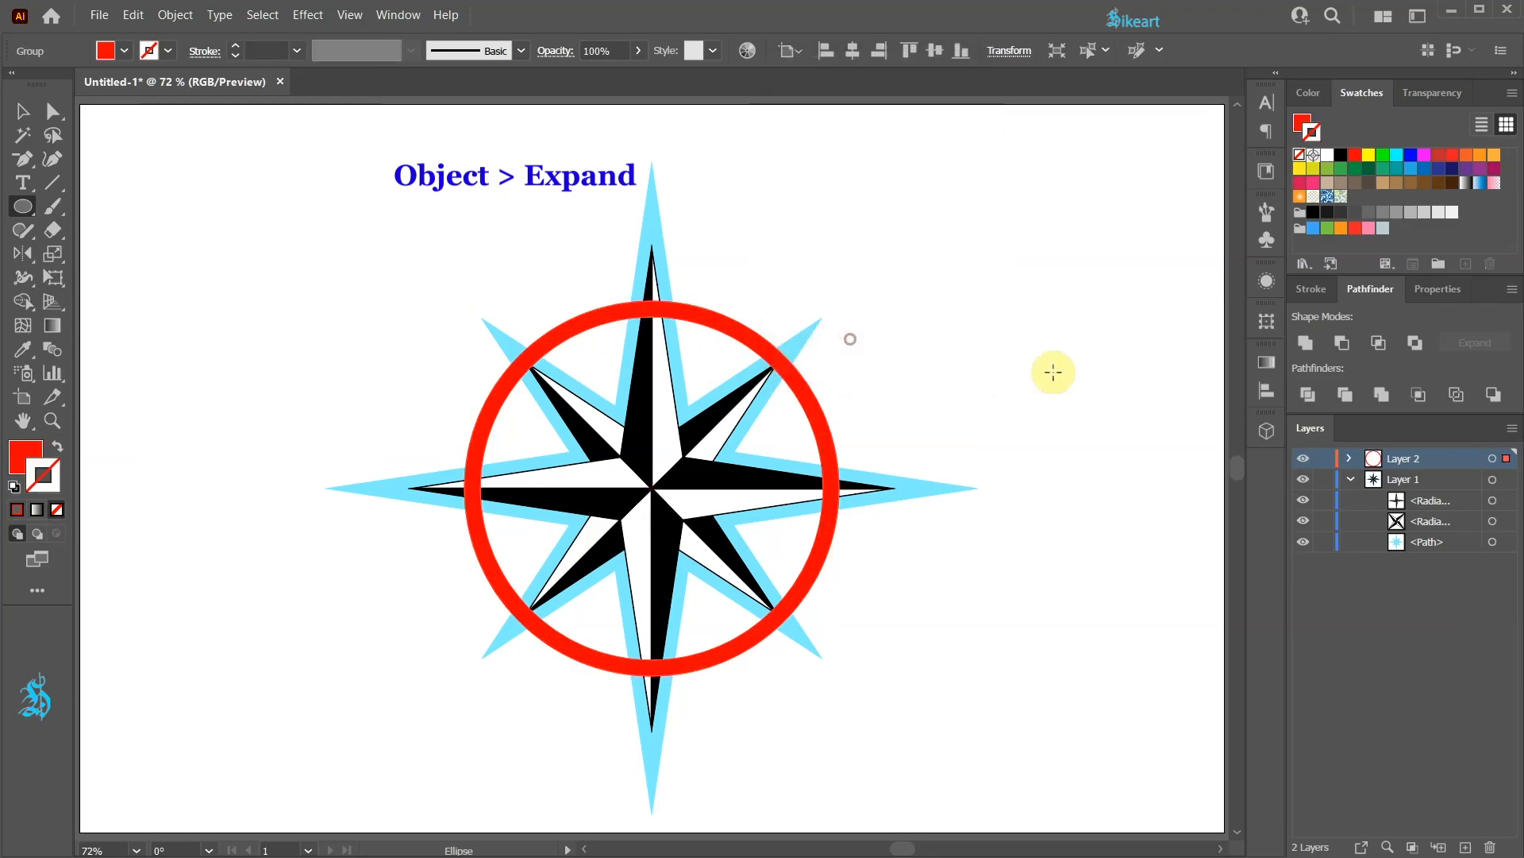
Step: Lock both radial repeats and remove all eight overlaps between the red ring and the blue silhouette with the Shape Builder tool
{"action": "left_click", "coordinate": [1325, 500]}
{"action": "left_click", "coordinate": [1325, 522]}
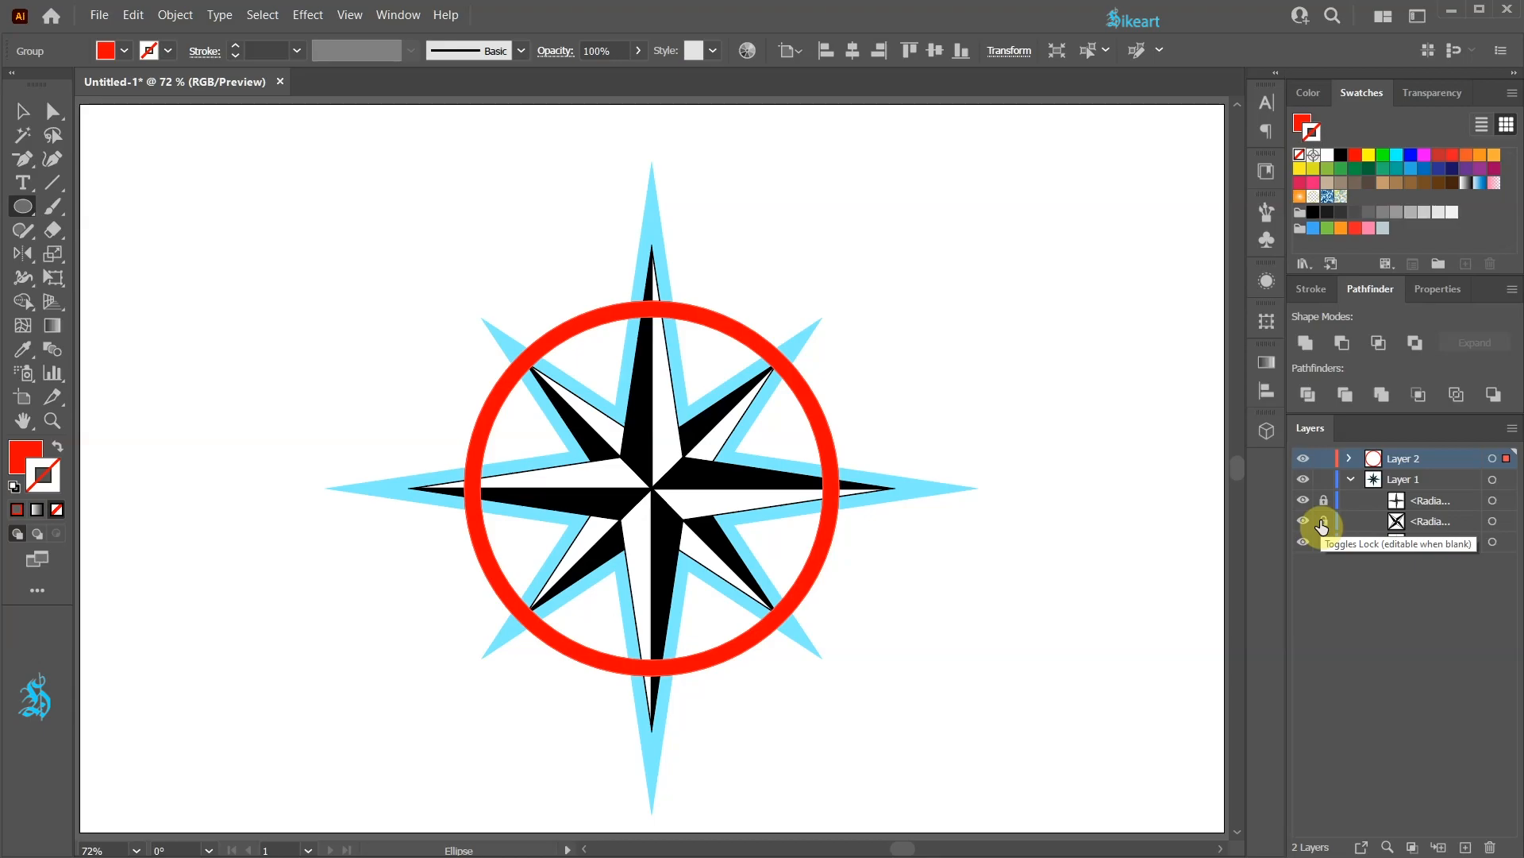
{"action": "key", "text": "ctrl+a"}
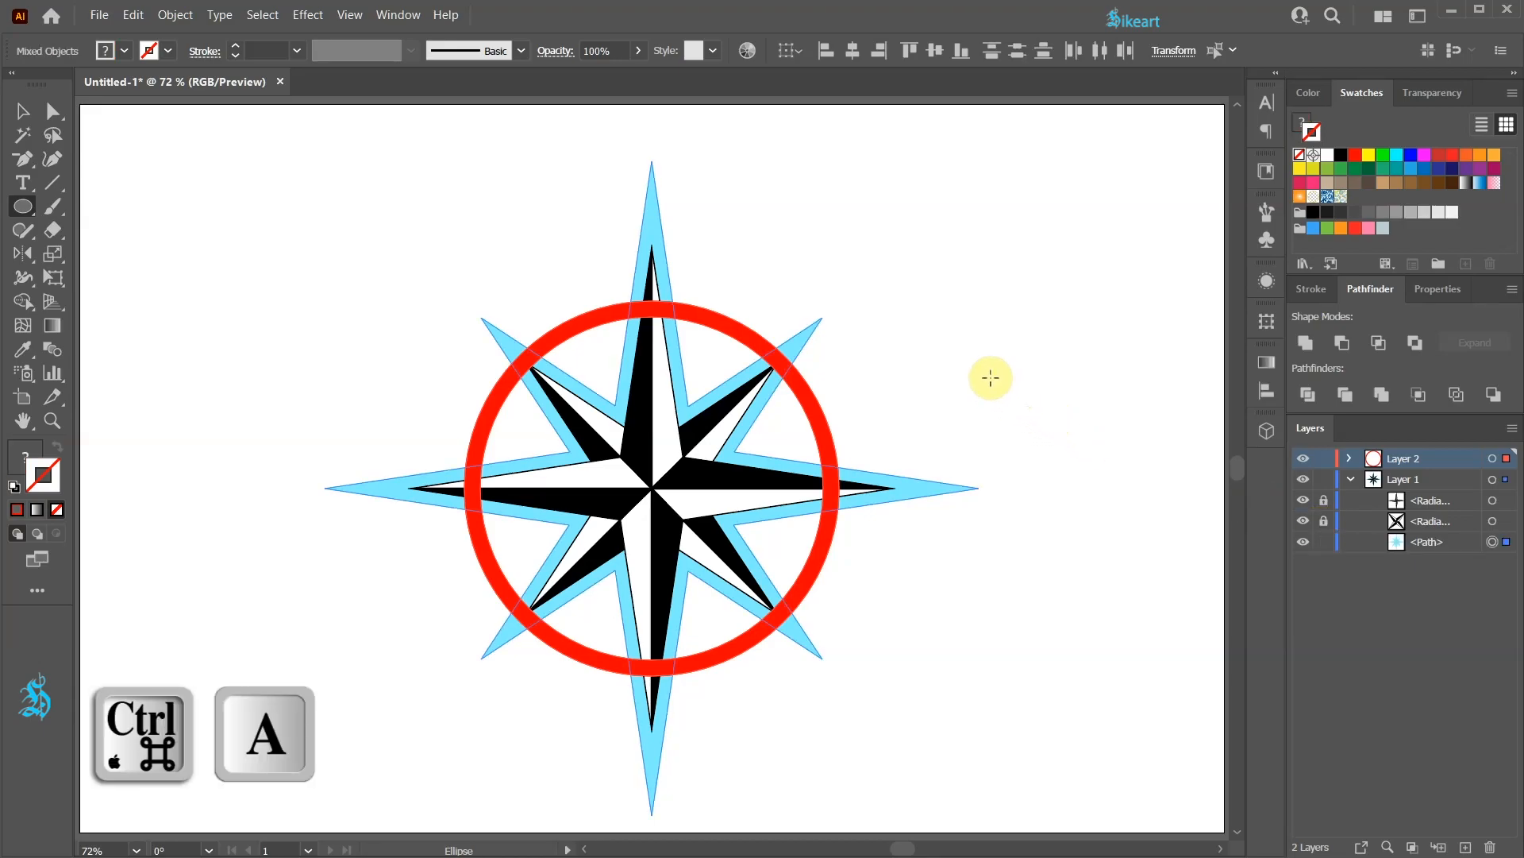
{"action": "key", "text": "v"}
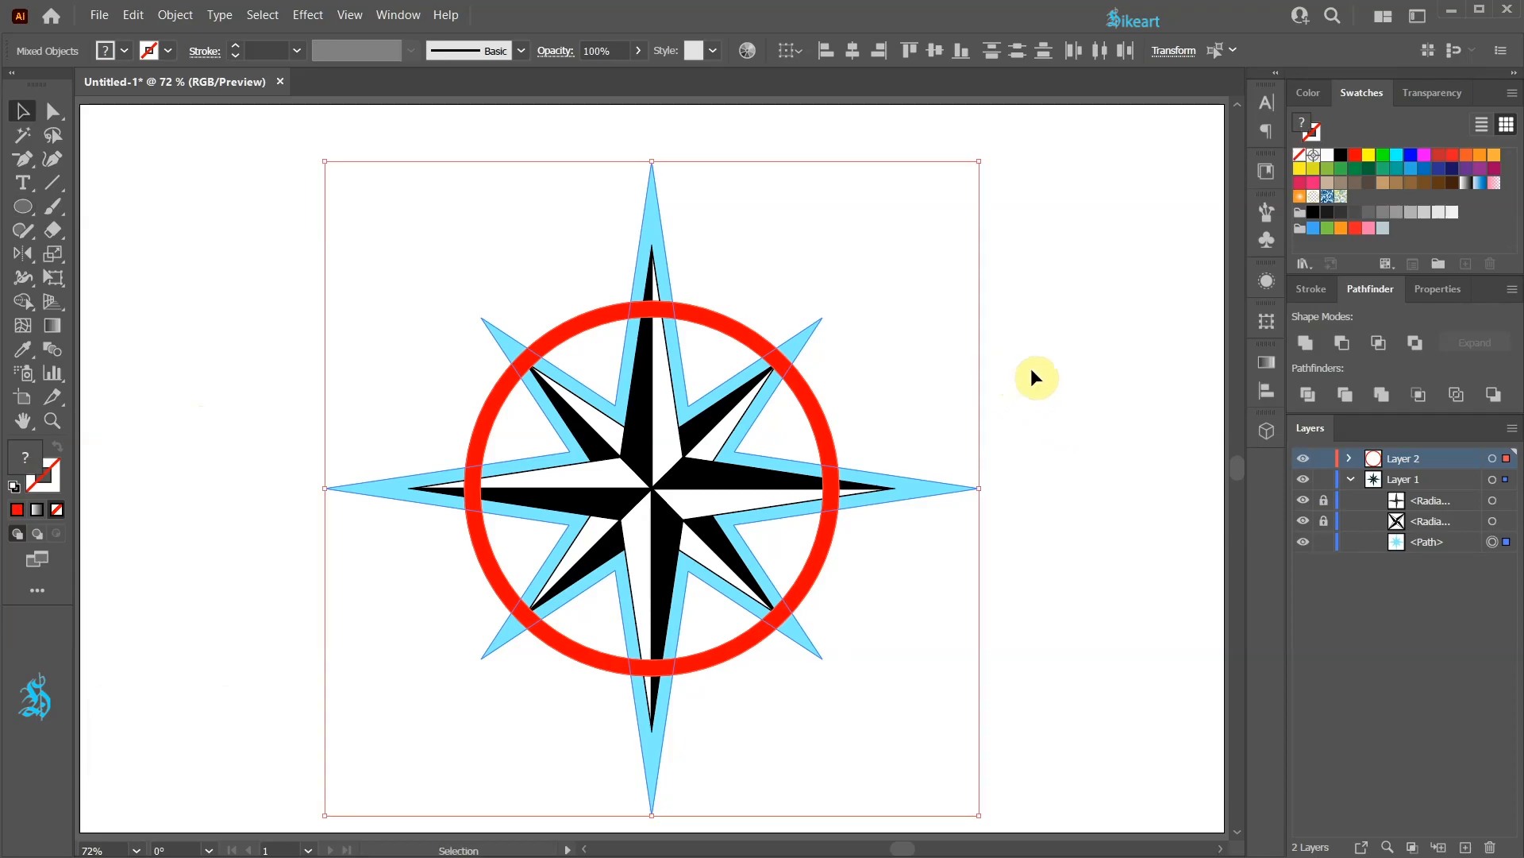
{"action": "key", "text": "shift+m"}
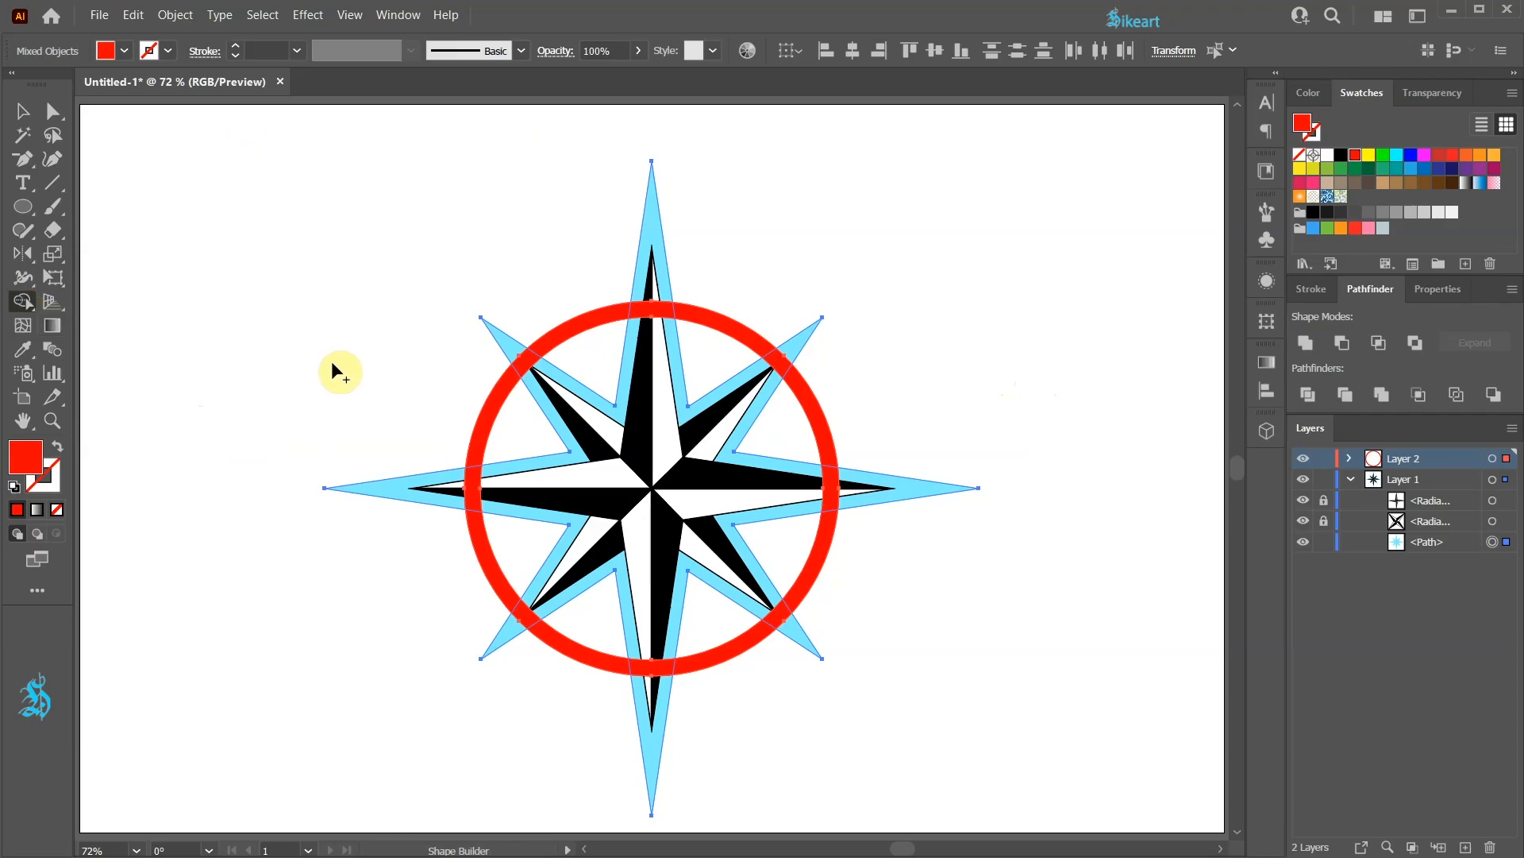
{"action": "key", "text": "alt"}
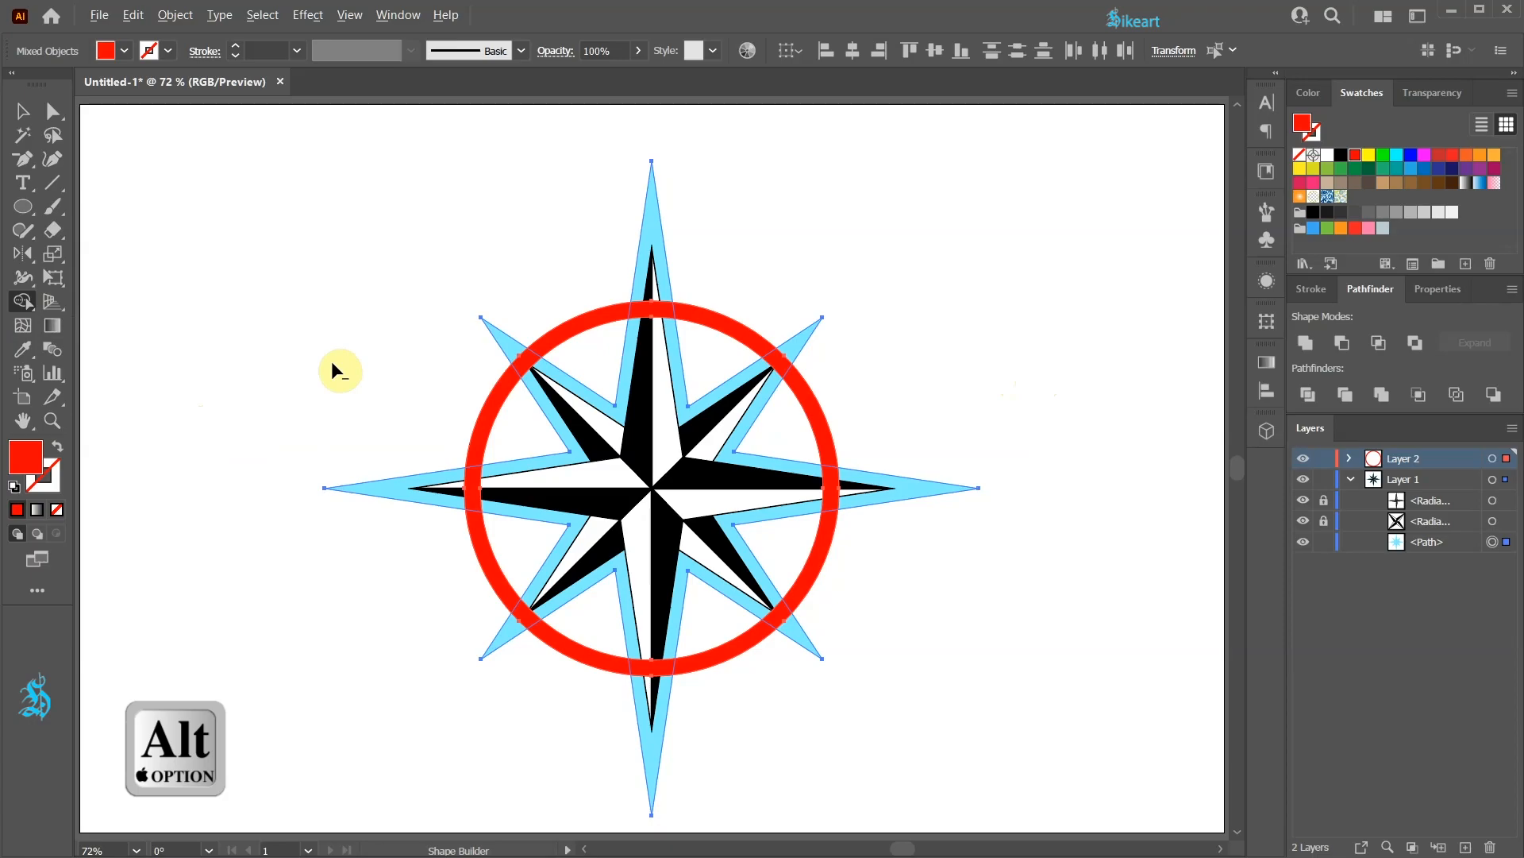
{"action": "mouse_move", "coordinate": [517, 363]}
{"action": "left_mouse_down"}
{"action": "mouse_move", "coordinate": [657, 330]}
{"action": "mouse_move", "coordinate": [762, 329]}
{"action": "left_mouse_up"}
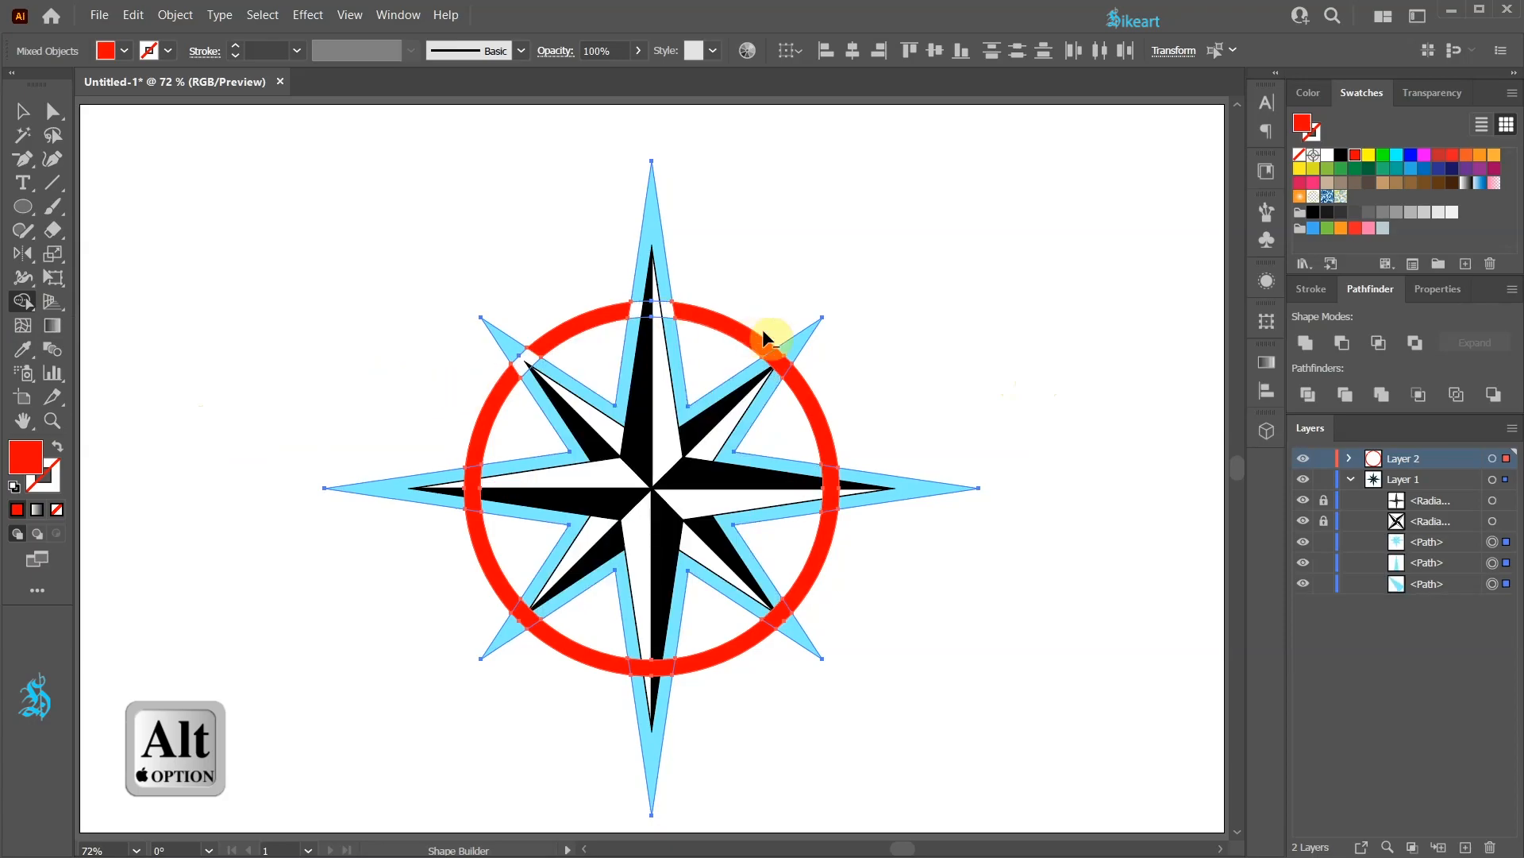
{"action": "left_click", "coordinate": [784, 361]}
{"action": "left_click", "coordinate": [830, 487]}
{"action": "left_click", "coordinate": [777, 616]}
{"action": "left_click", "coordinate": [651, 667]}
{"action": "left_click", "coordinate": [526, 615]}
{"action": "left_click", "coordinate": [472, 487]}
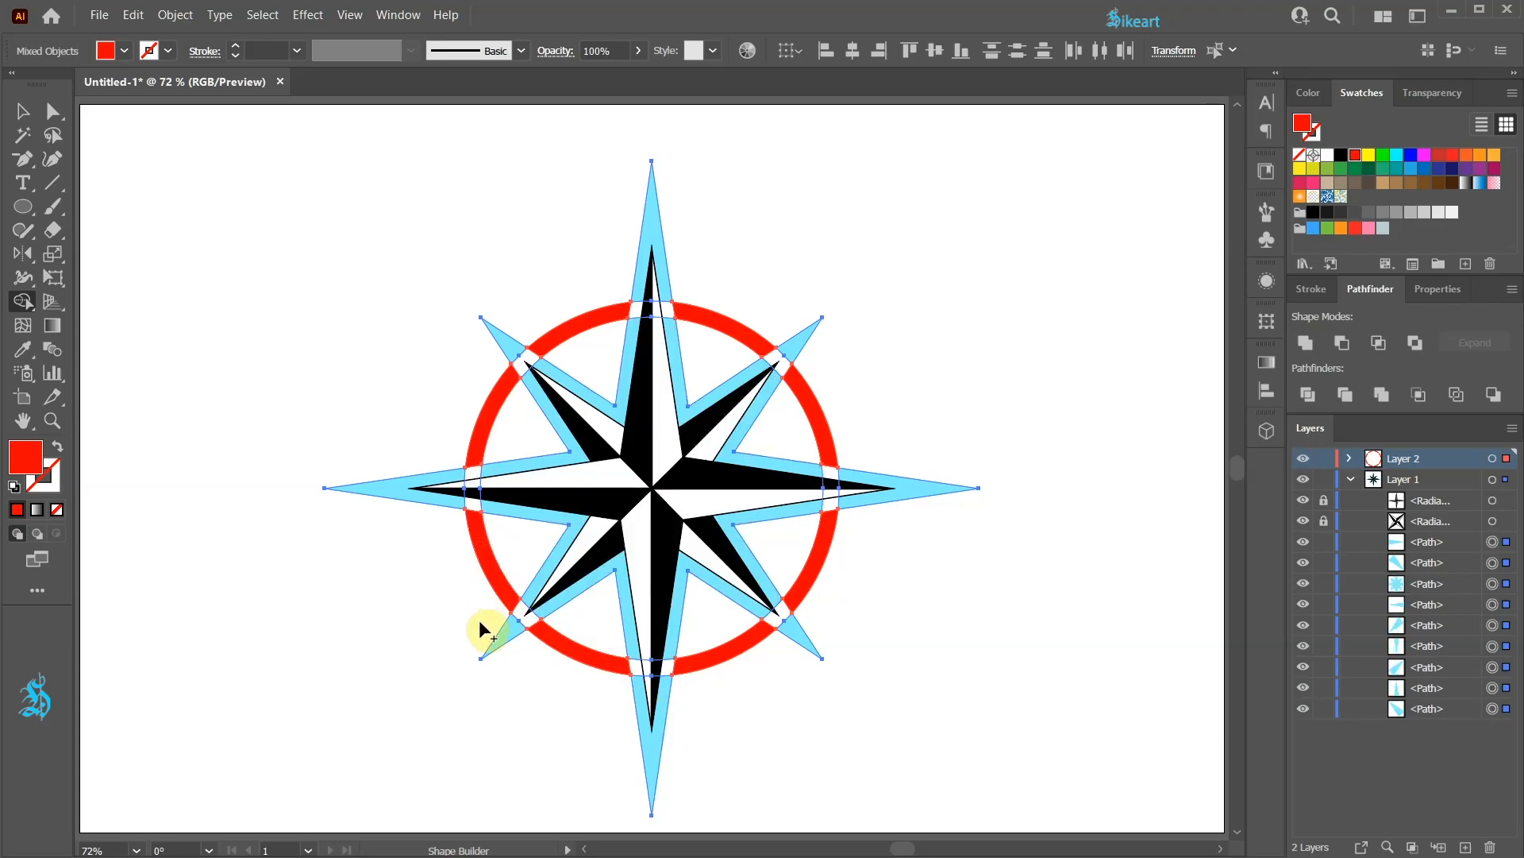
Step: Select all light blue pieces with the Magic Wand tool and delete them
{"action": "key", "text": "y"}
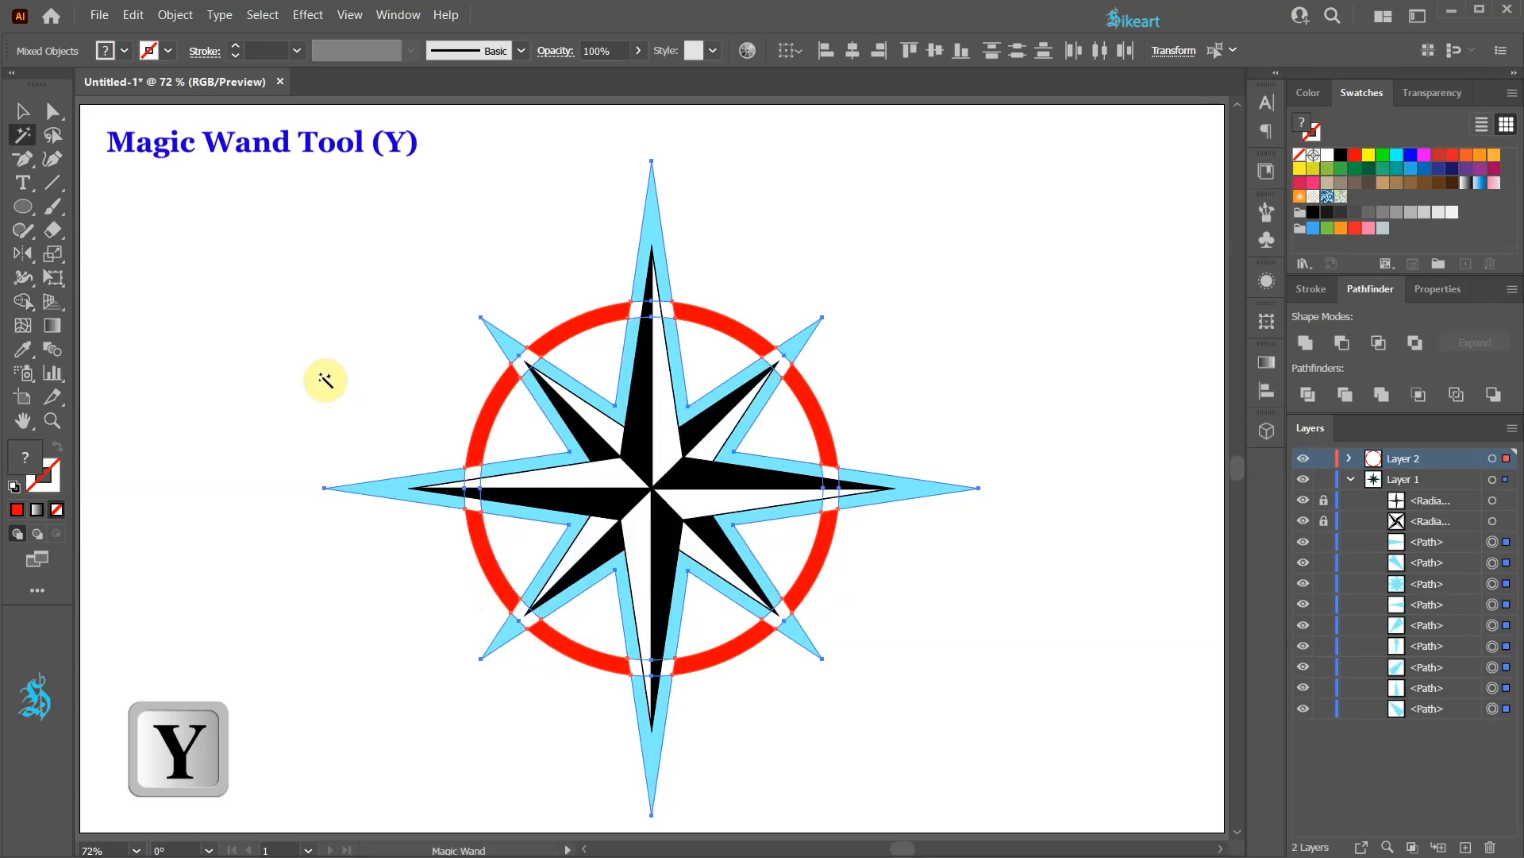
{"action": "left_click", "coordinate": [377, 493]}
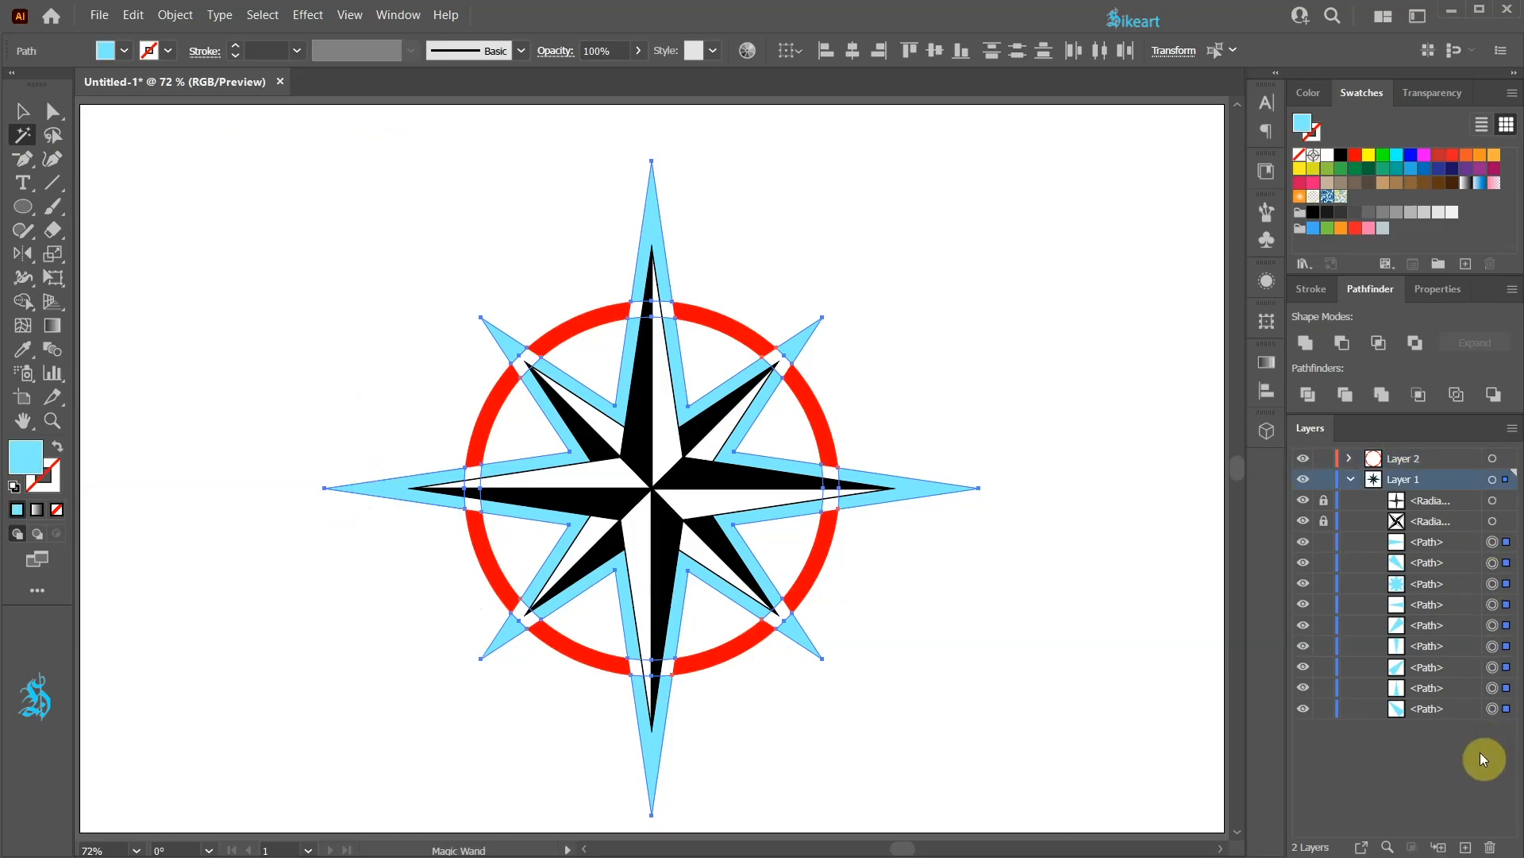
{"action": "key", "text": "Delete"}
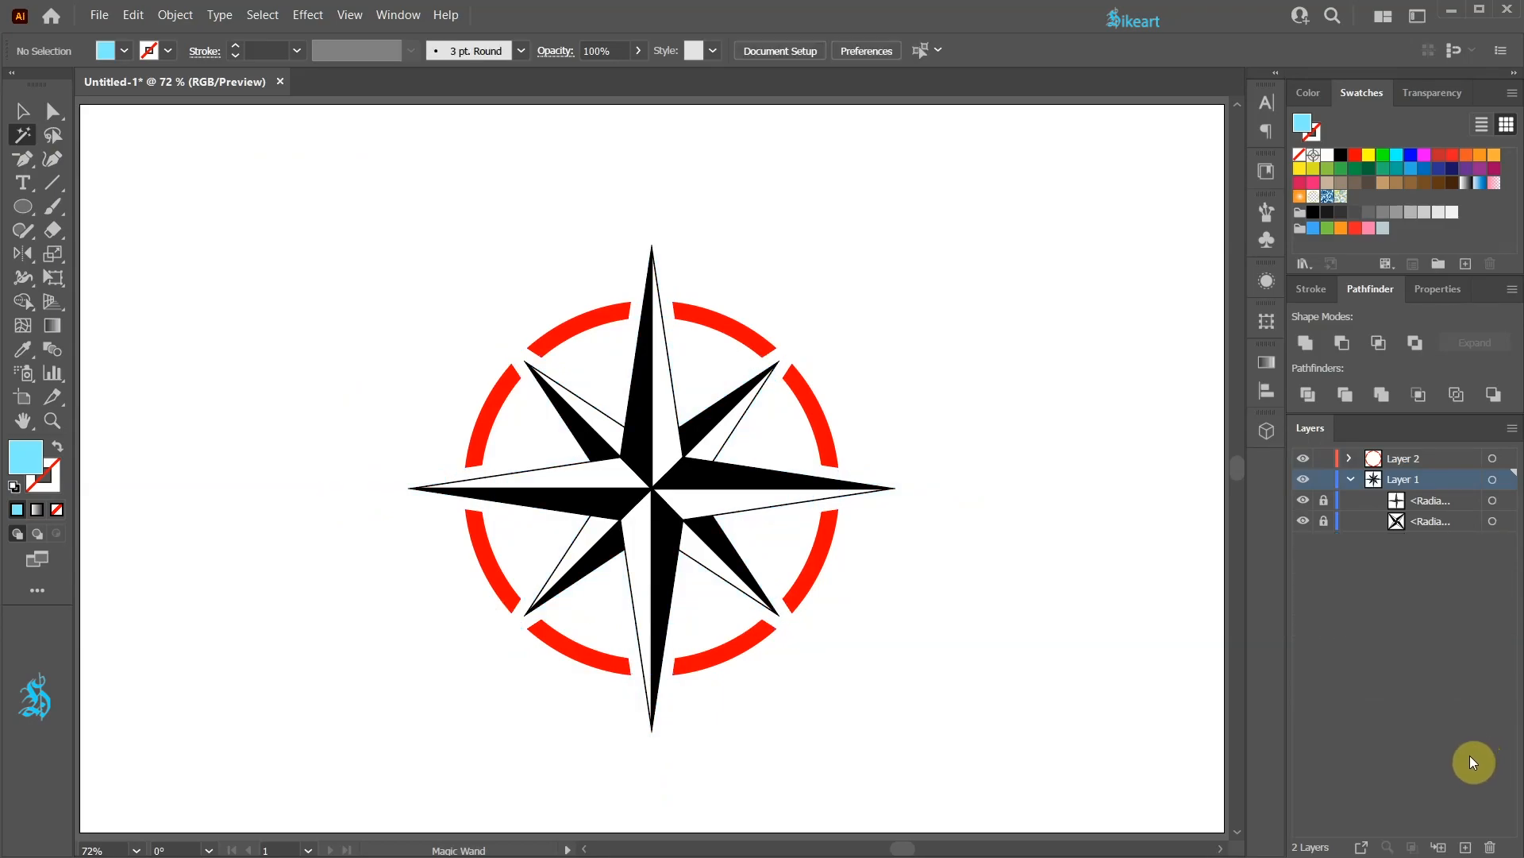
Step: Lock Layer 1 and Layer 2, and create a new layer above them
{"action": "left_click_drag", "start_coordinate": [1324, 486], "coordinate": [1323, 458]}
{"action": "left_click", "coordinate": [1437, 460]}
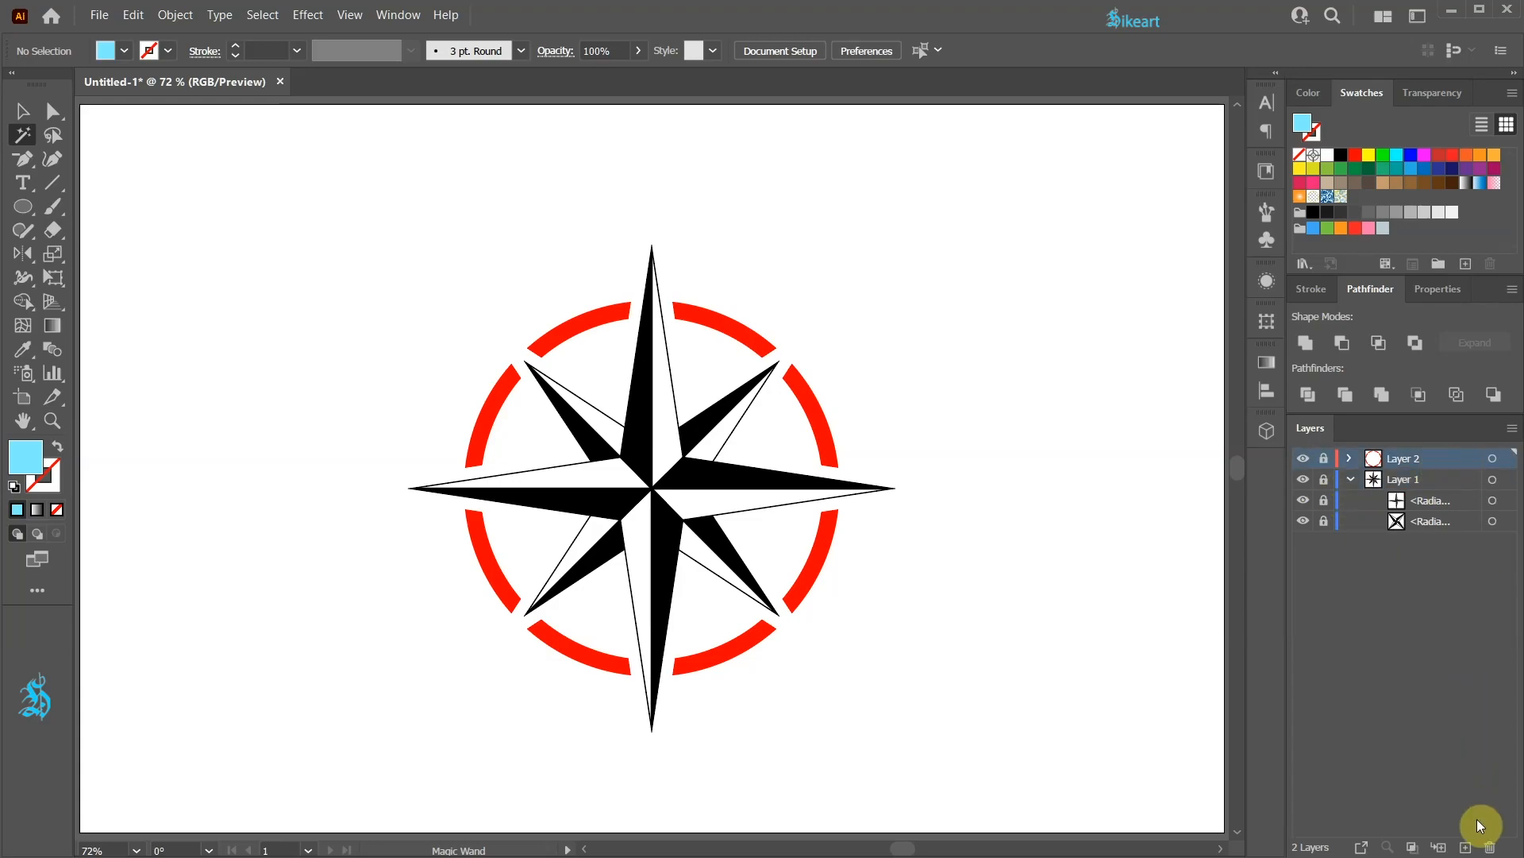
{"action": "left_click", "coordinate": [1466, 847]}
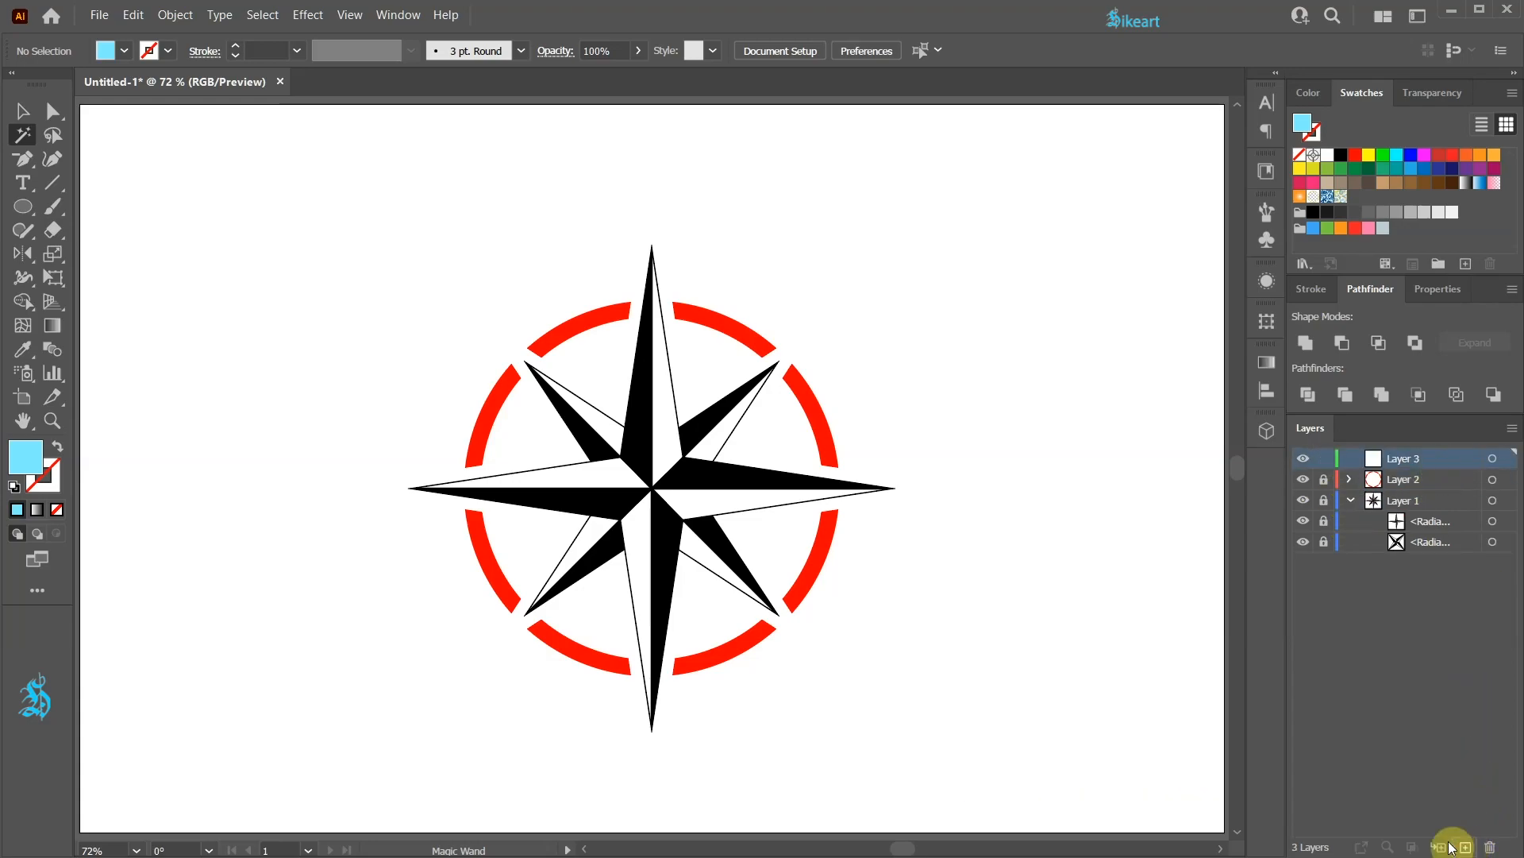
Step: Set no fill and a black stroke, and draw a circle from the compass center out to the long points' tips
{"action": "left_click", "coordinate": [57, 448]}
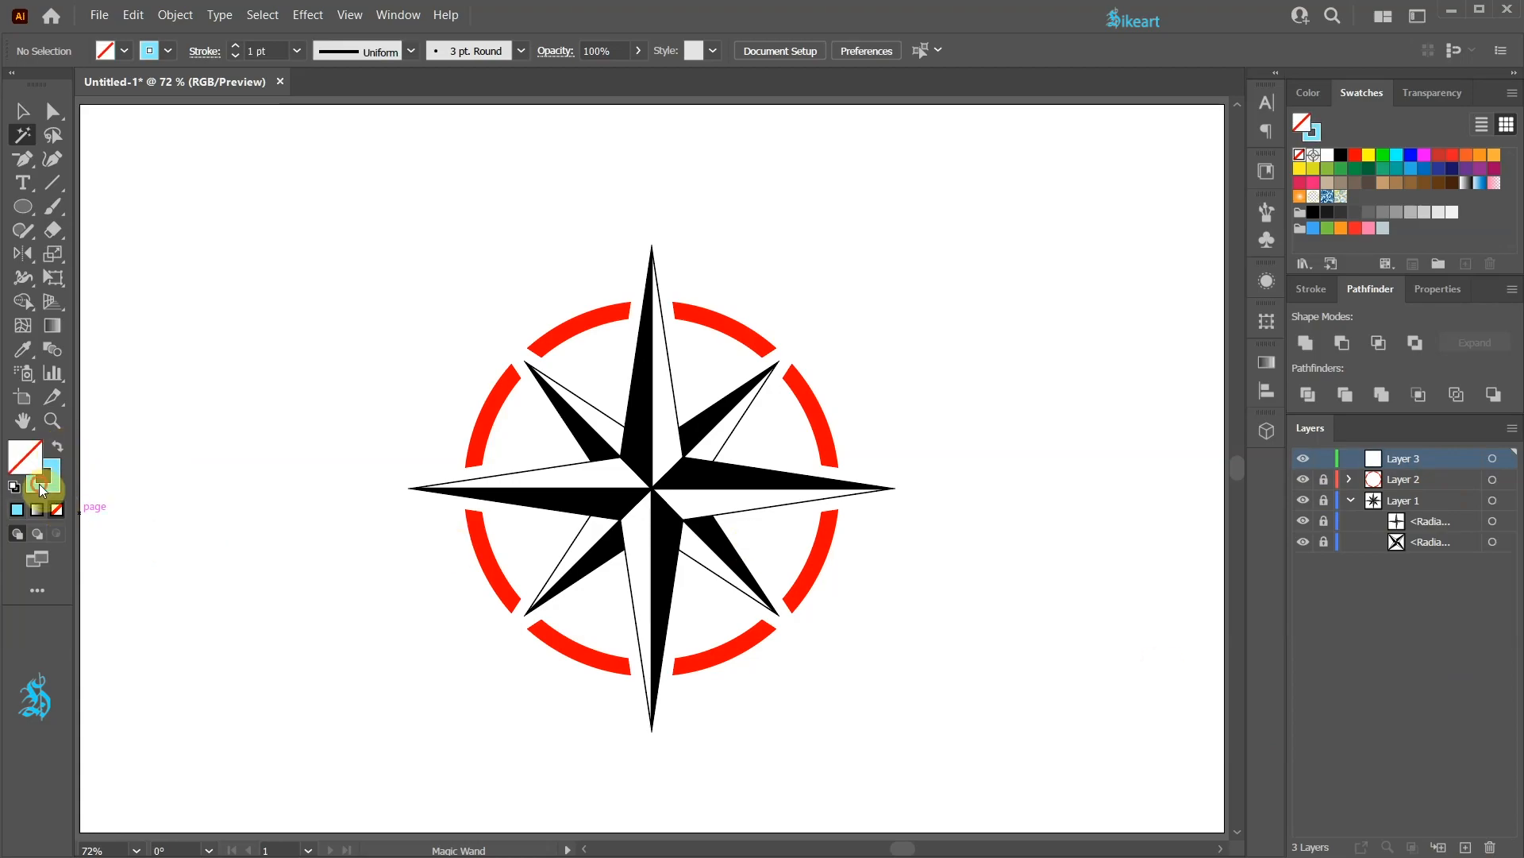
{"action": "left_click", "coordinate": [39, 483]}
{"action": "left_click", "coordinate": [1313, 227]}
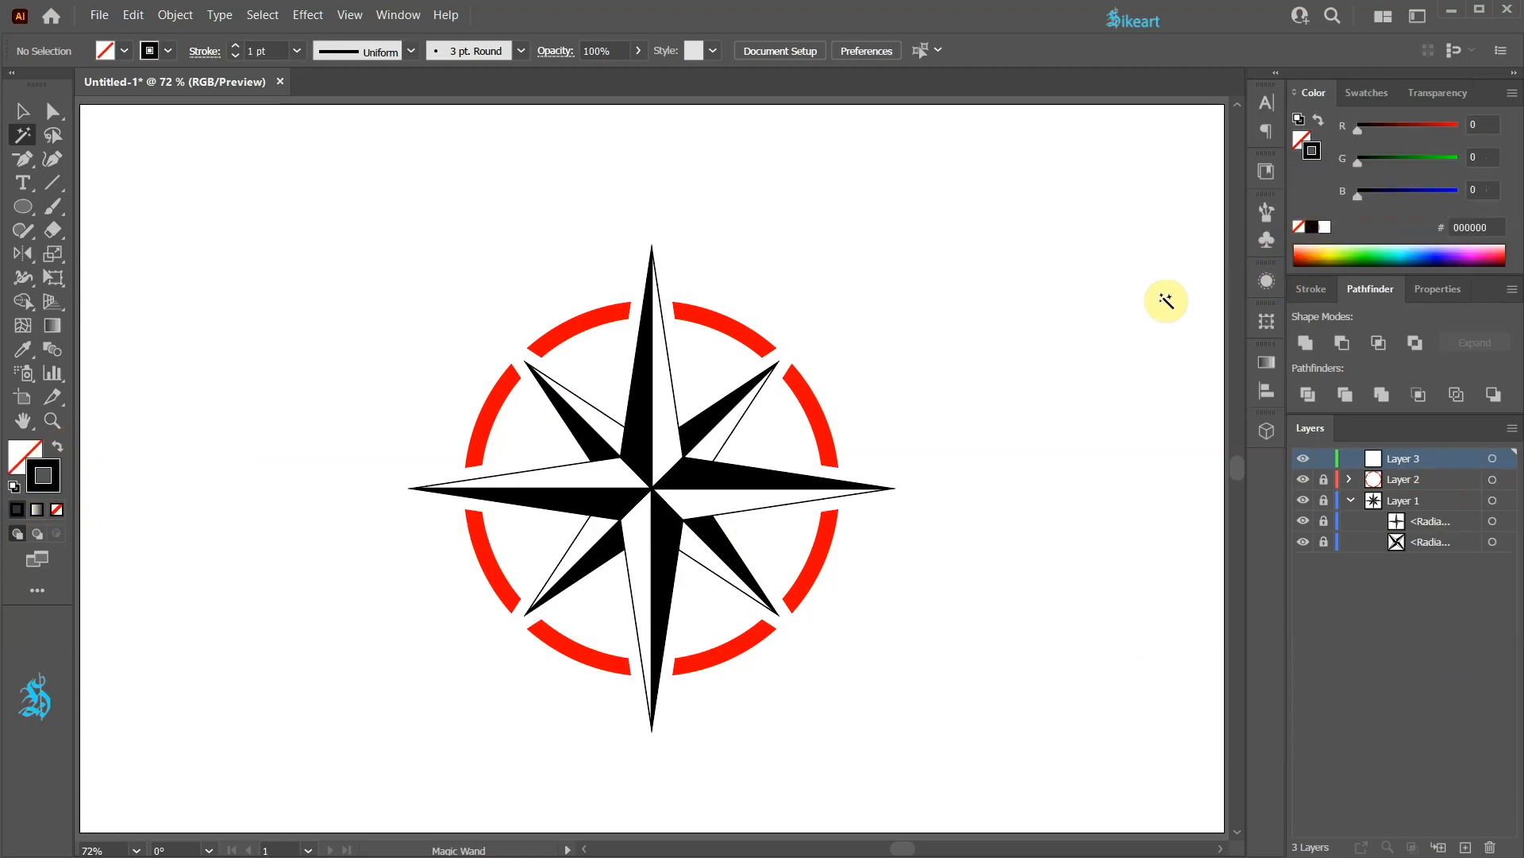
{"action": "key", "text": "l"}
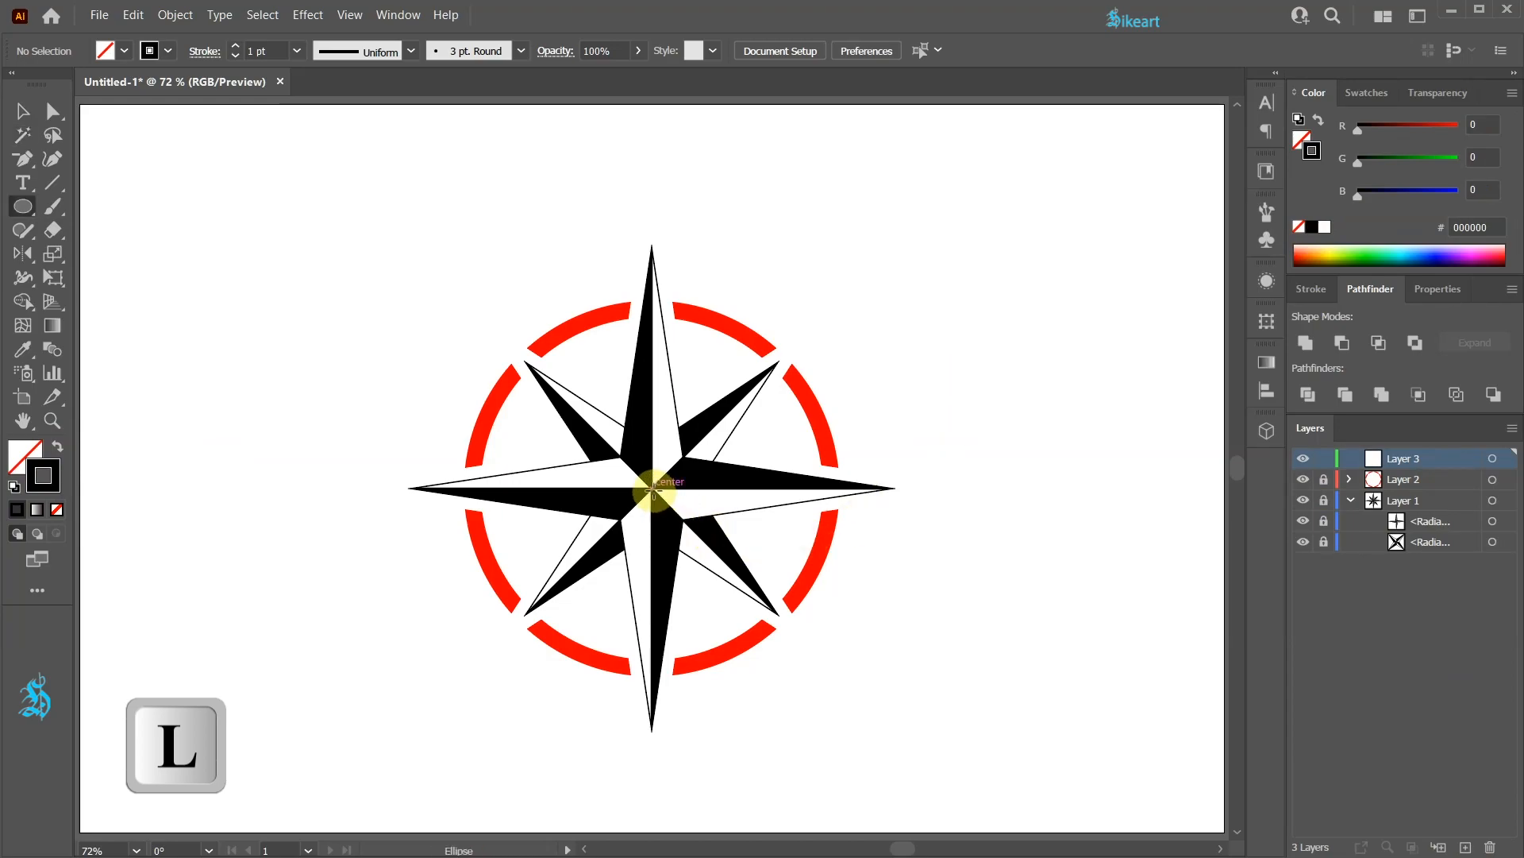
{"action": "left_click_drag", "start_coordinate": [651, 488], "coordinate": [893, 704]}
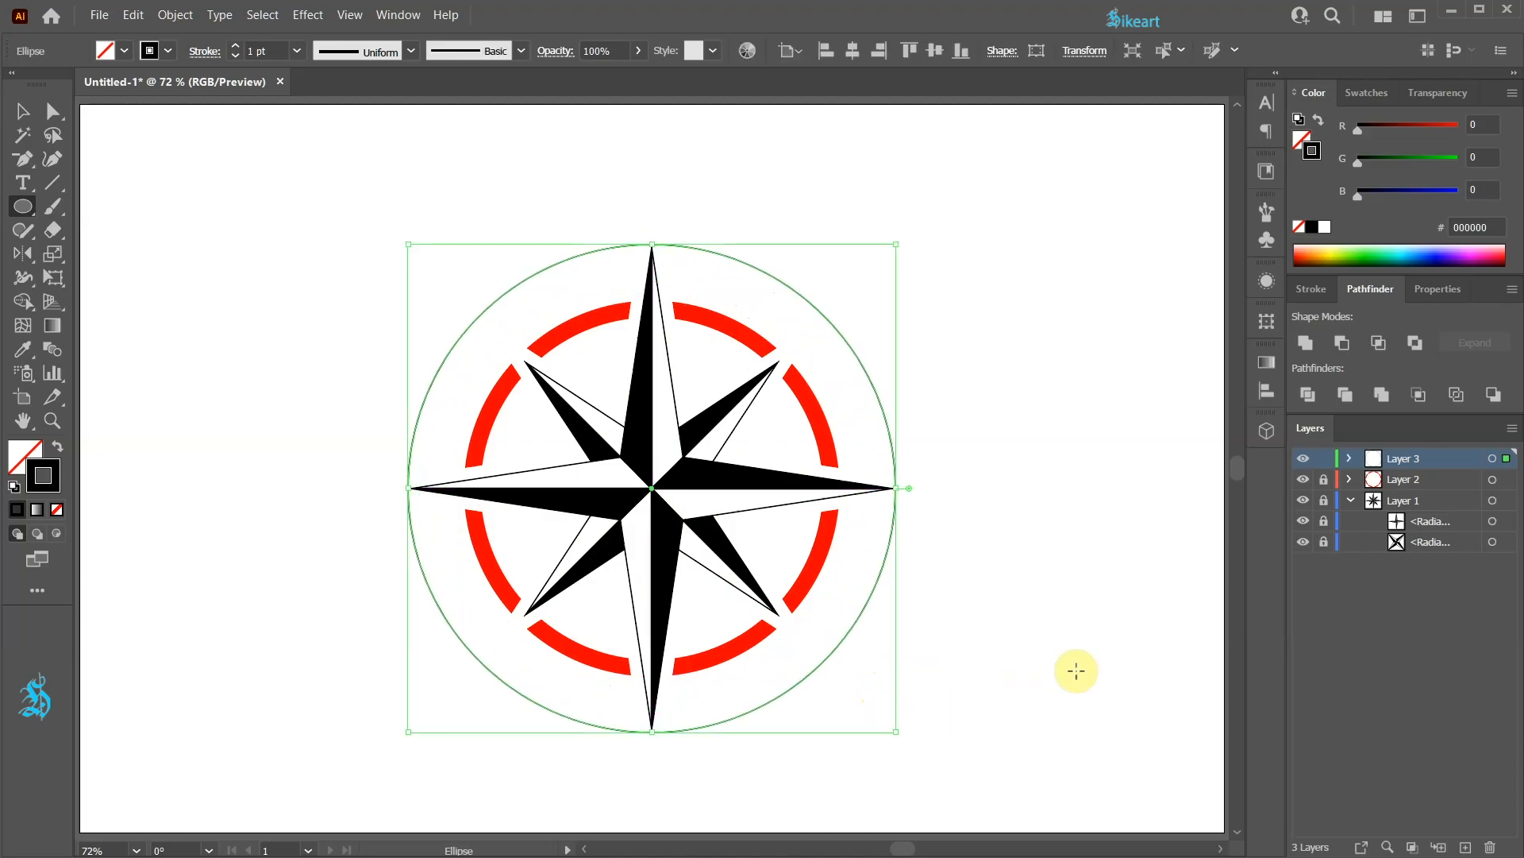
Step: Lock the outer circle's layer and draw a vertical line about 40 px long upward from the top point's tip on a new layer
{"action": "left_click", "coordinate": [1327, 458]}
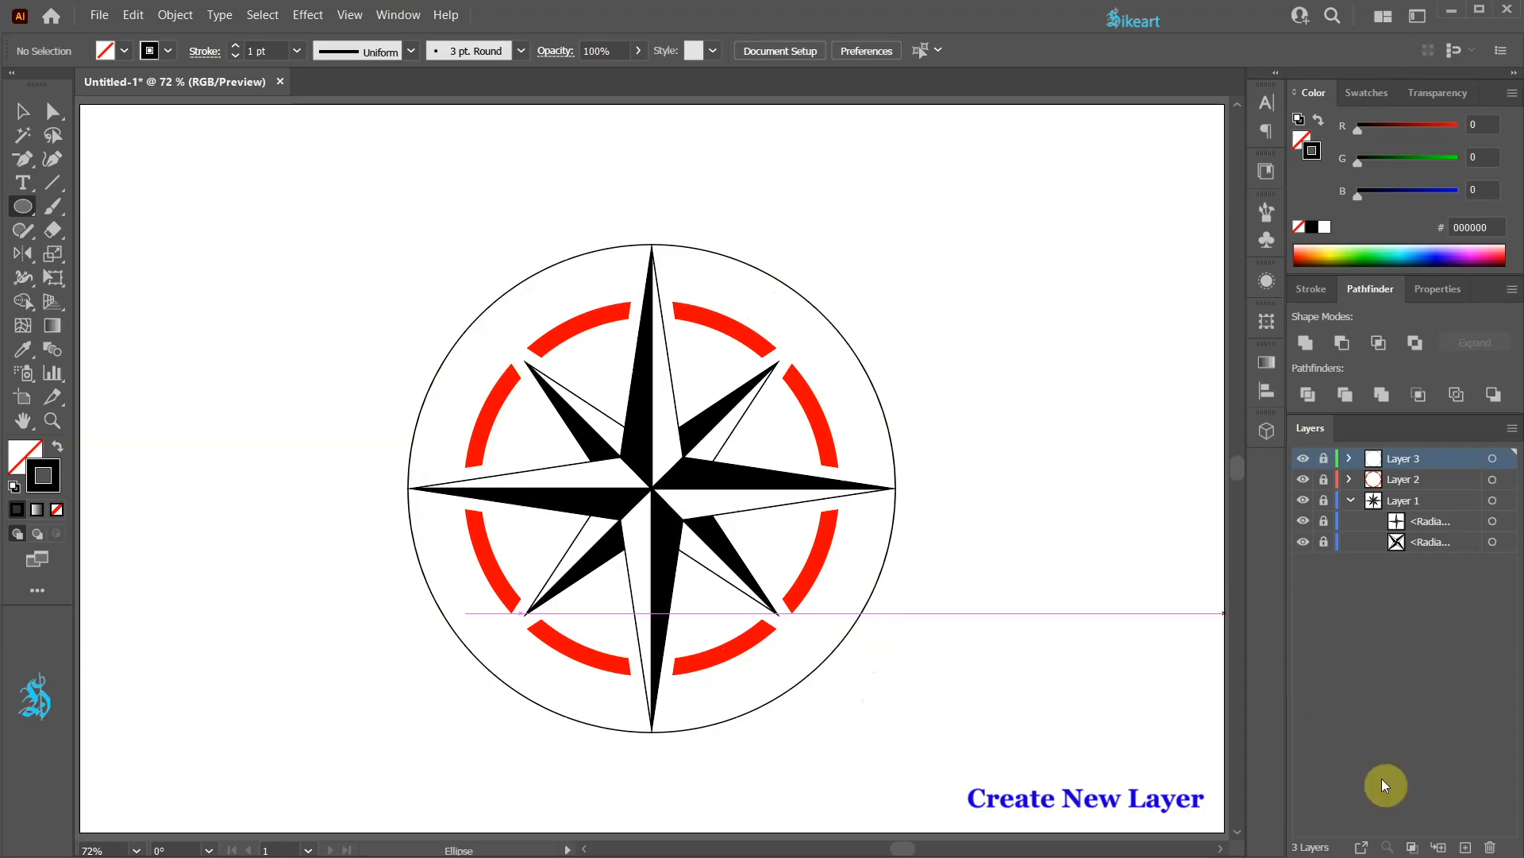
{"action": "left_click", "coordinate": [1466, 847]}
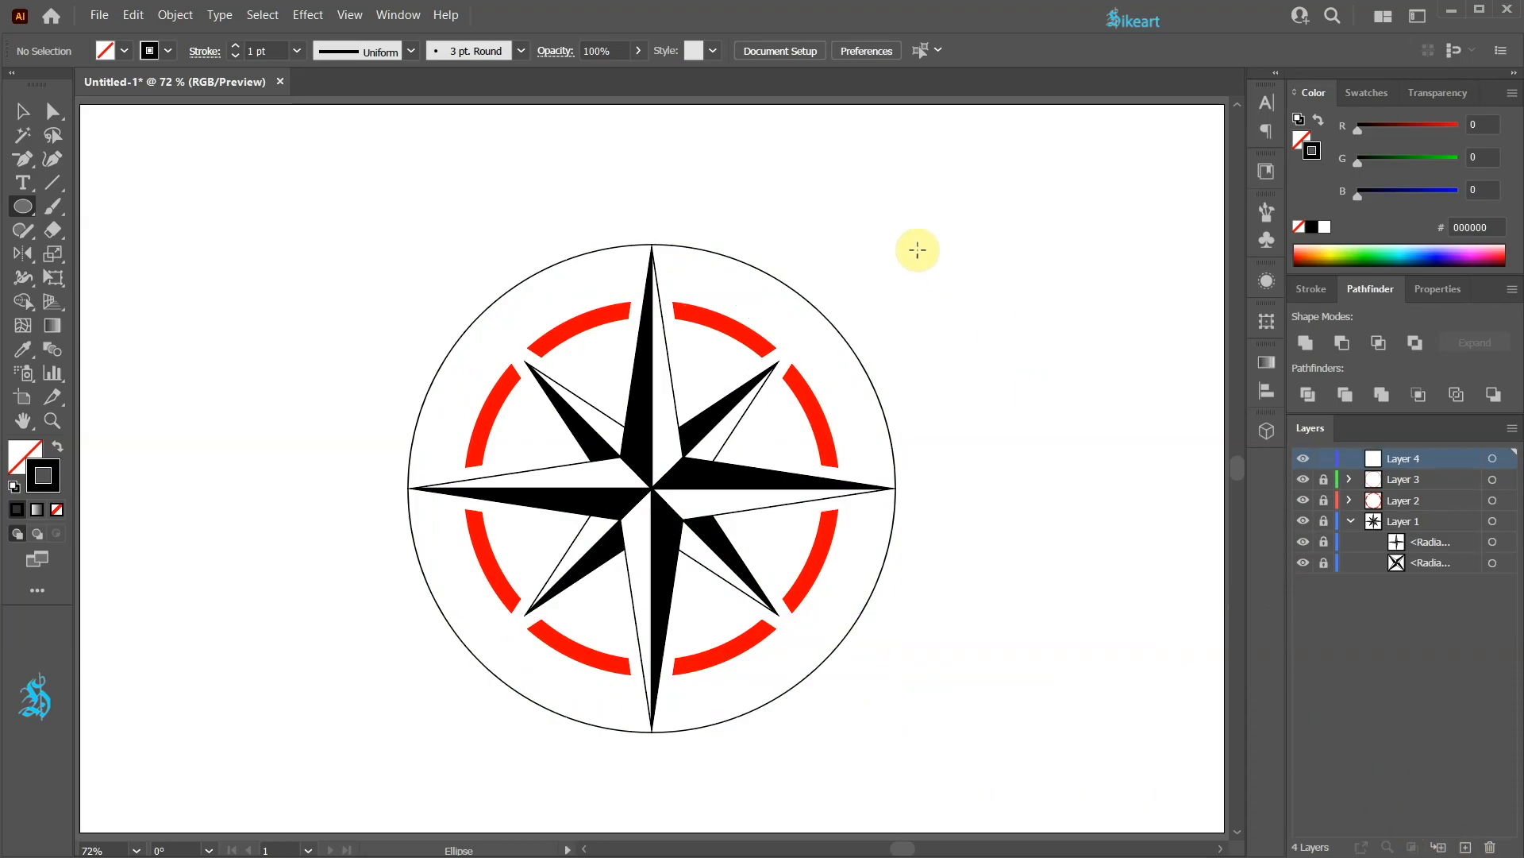
{"action": "key", "text": "p"}
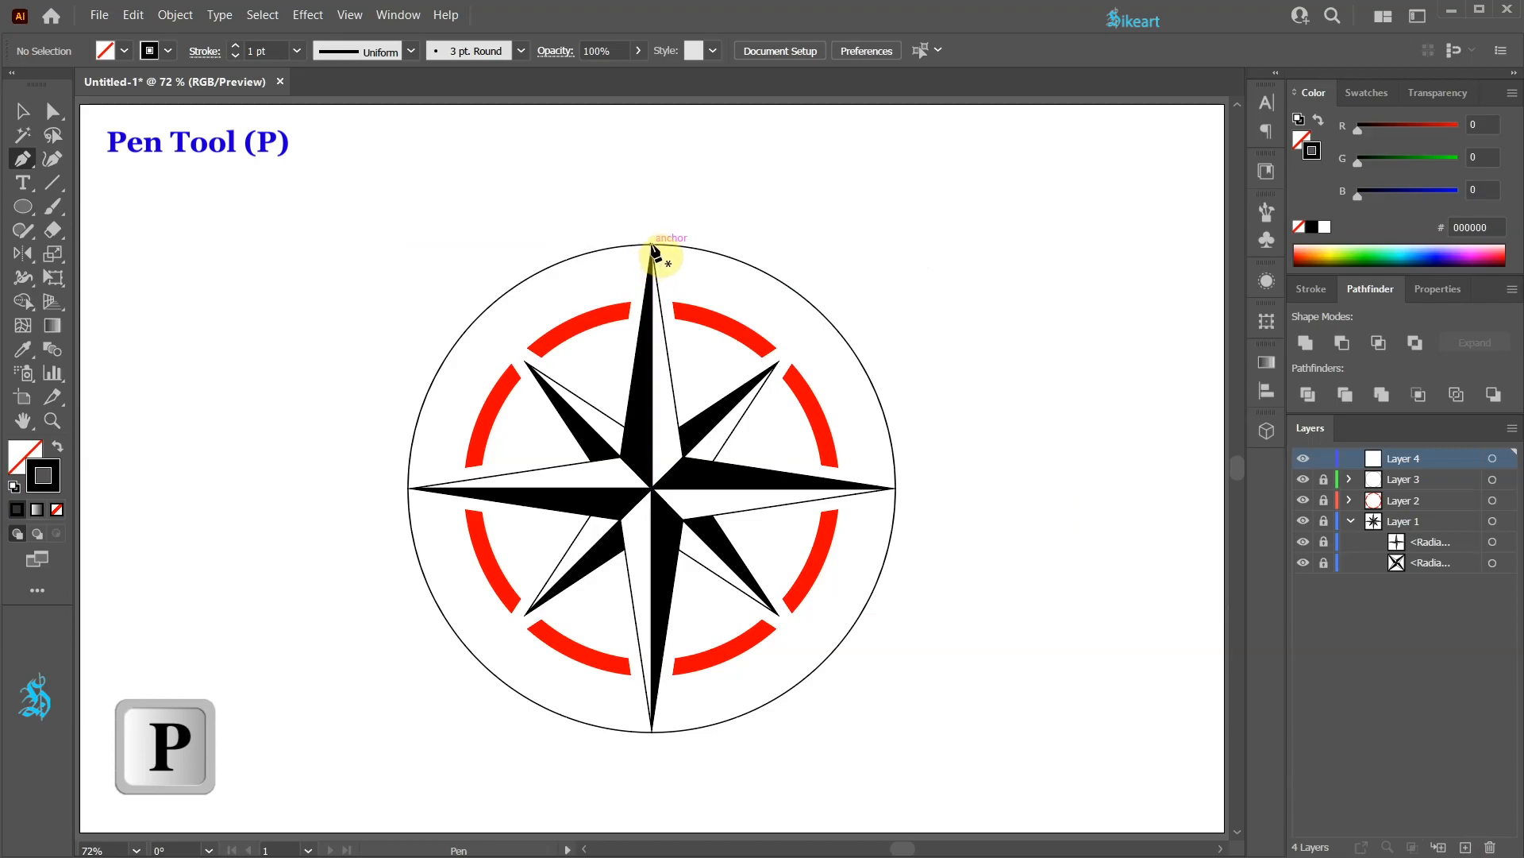
{"action": "left_click", "coordinate": [651, 246]}
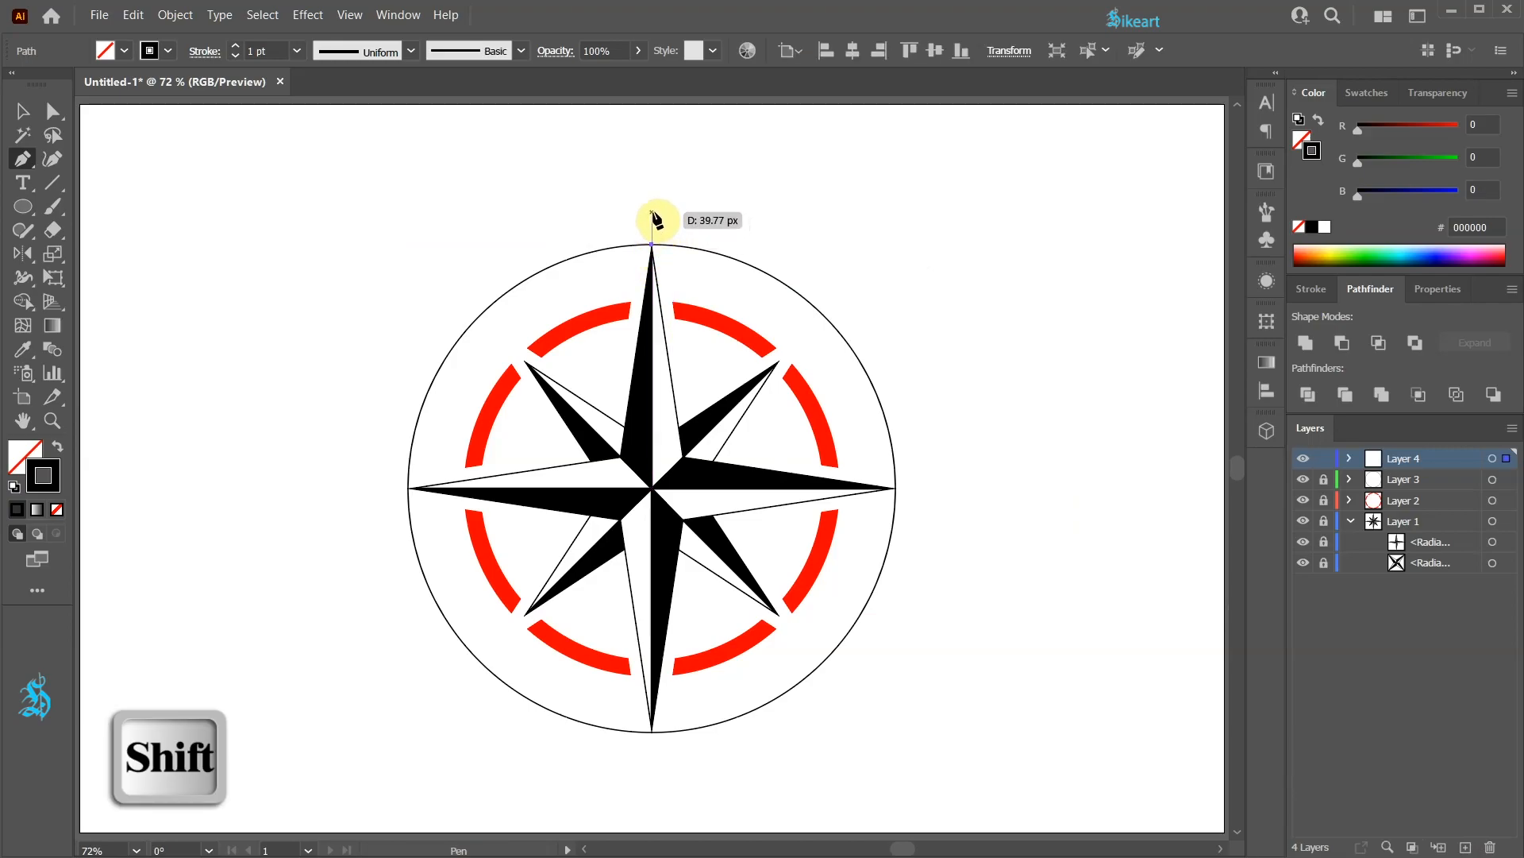
{"action": "left_click", "coordinate": [652, 212]}
{"action": "left_click", "coordinate": [834, 204], "text": "ctrl"}
Step: Select the short vertical line above the top point and set its stroke weight to 3 pt
{"action": "key", "text": "v"}
{"action": "left_click_drag", "start_coordinate": [643, 202], "coordinate": [674, 225]}
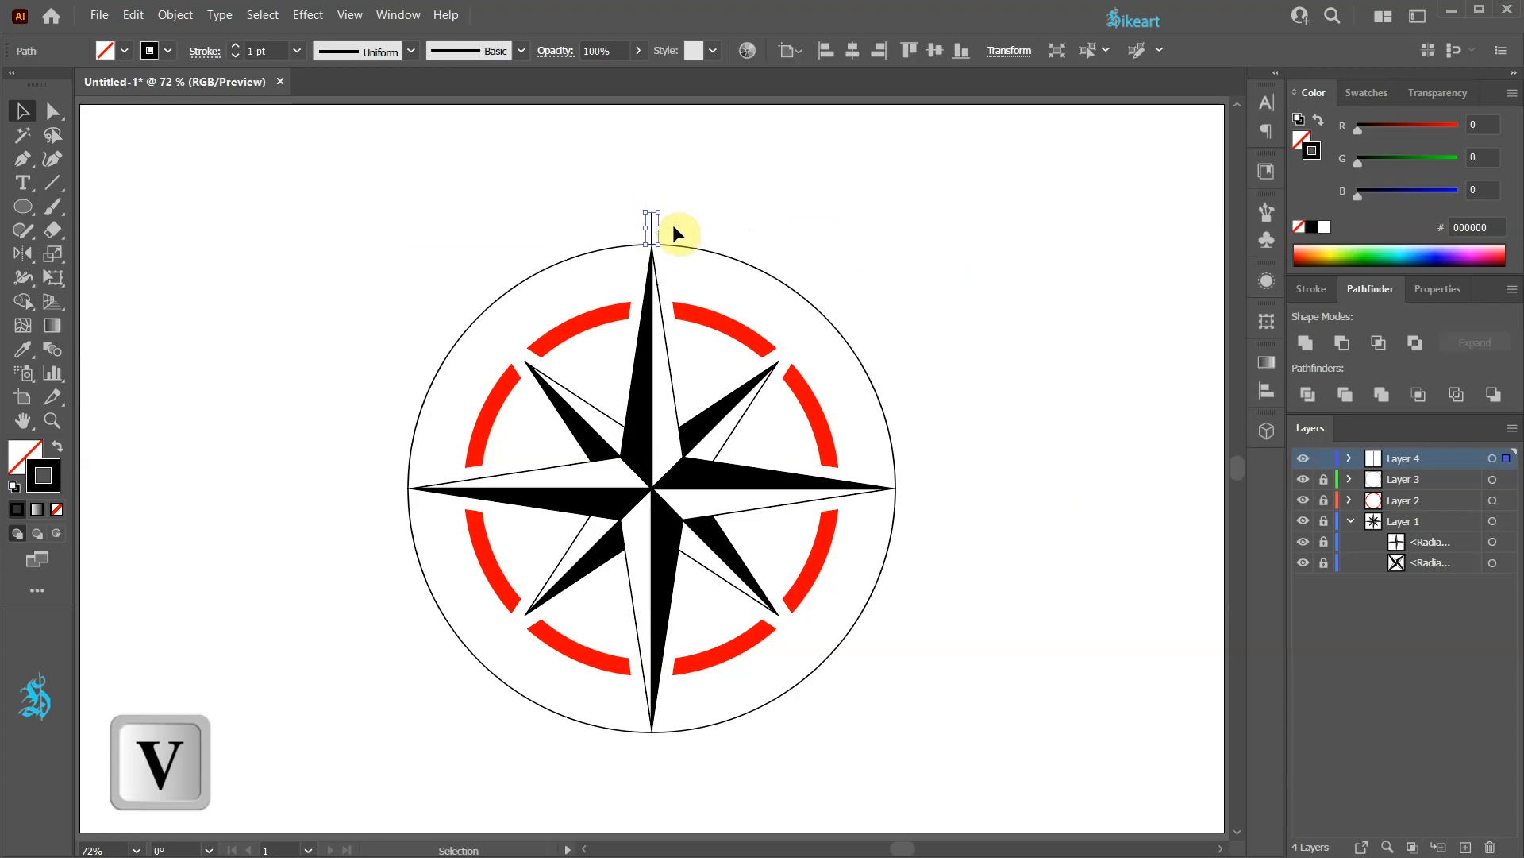
{"action": "left_click", "coordinate": [234, 47]}
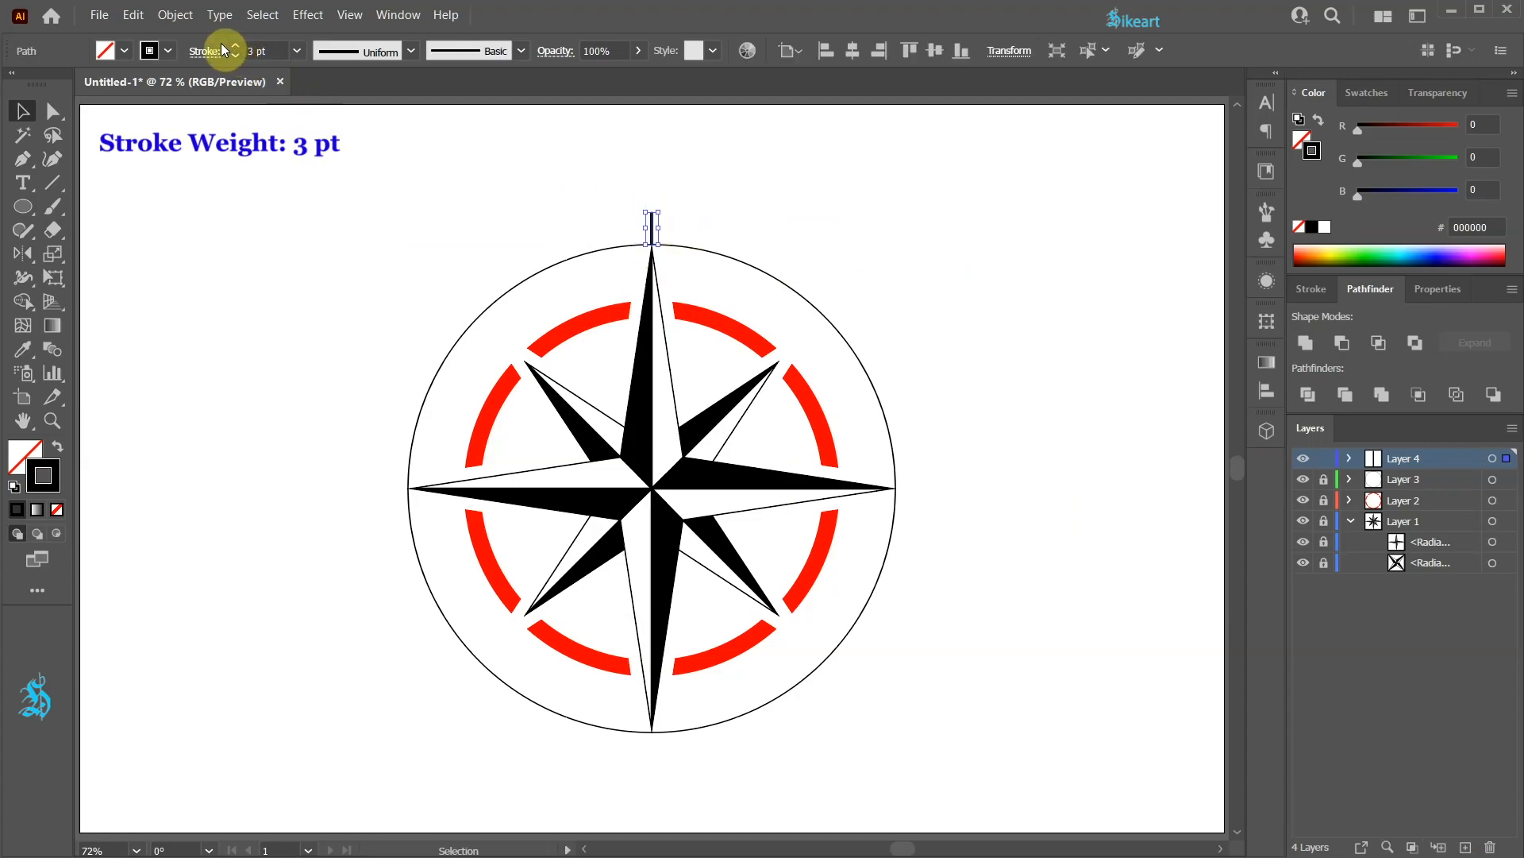
Step: Turn the short line into a radial repeat and move it onto the compass rose's center
{"action": "left_click", "coordinate": [176, 15]}
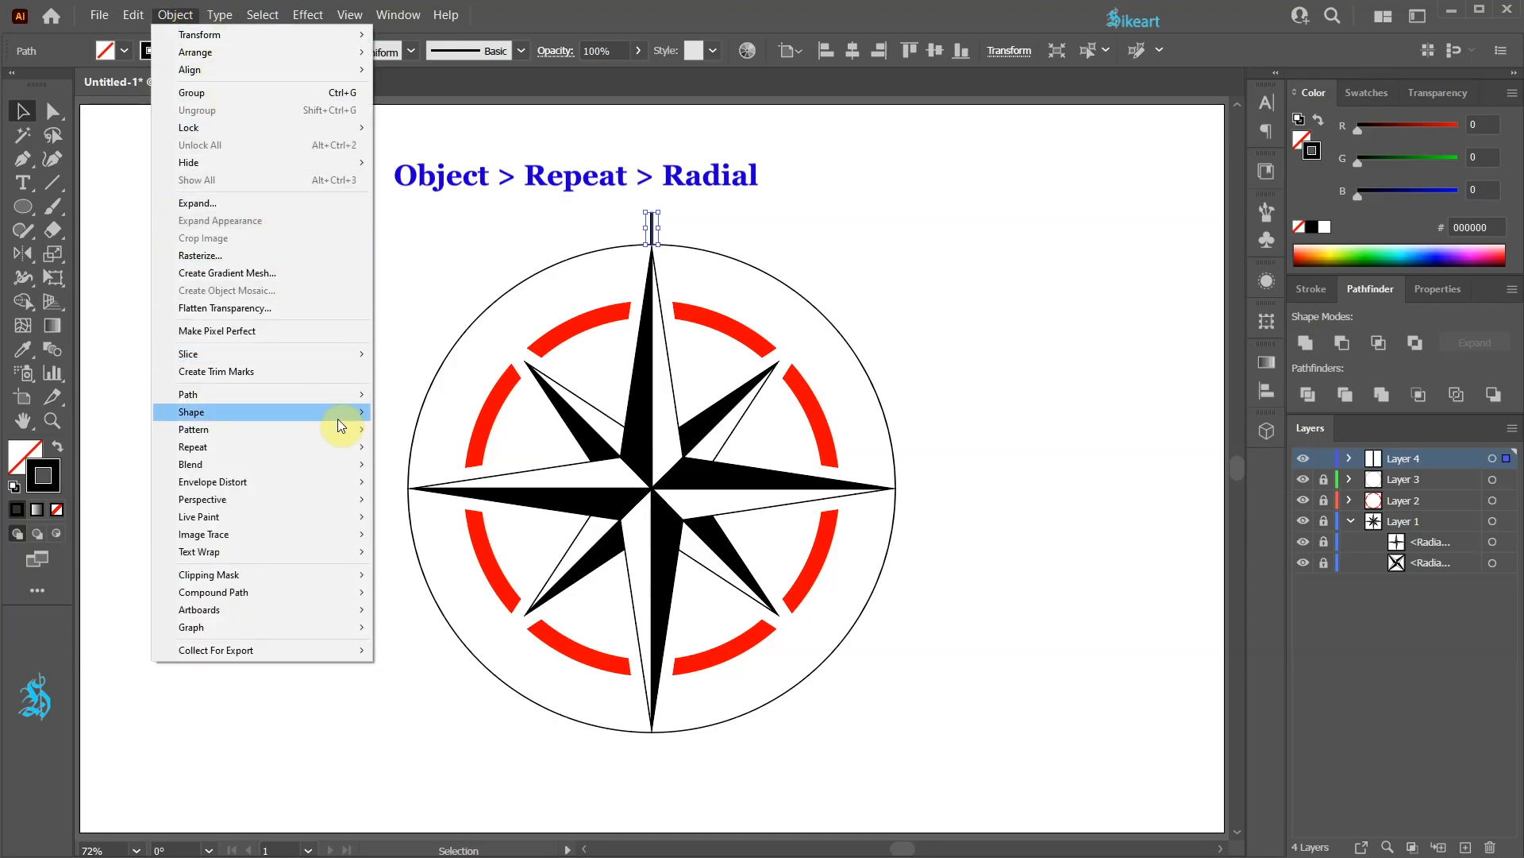
{"action": "left_click", "coordinate": [380, 445]}
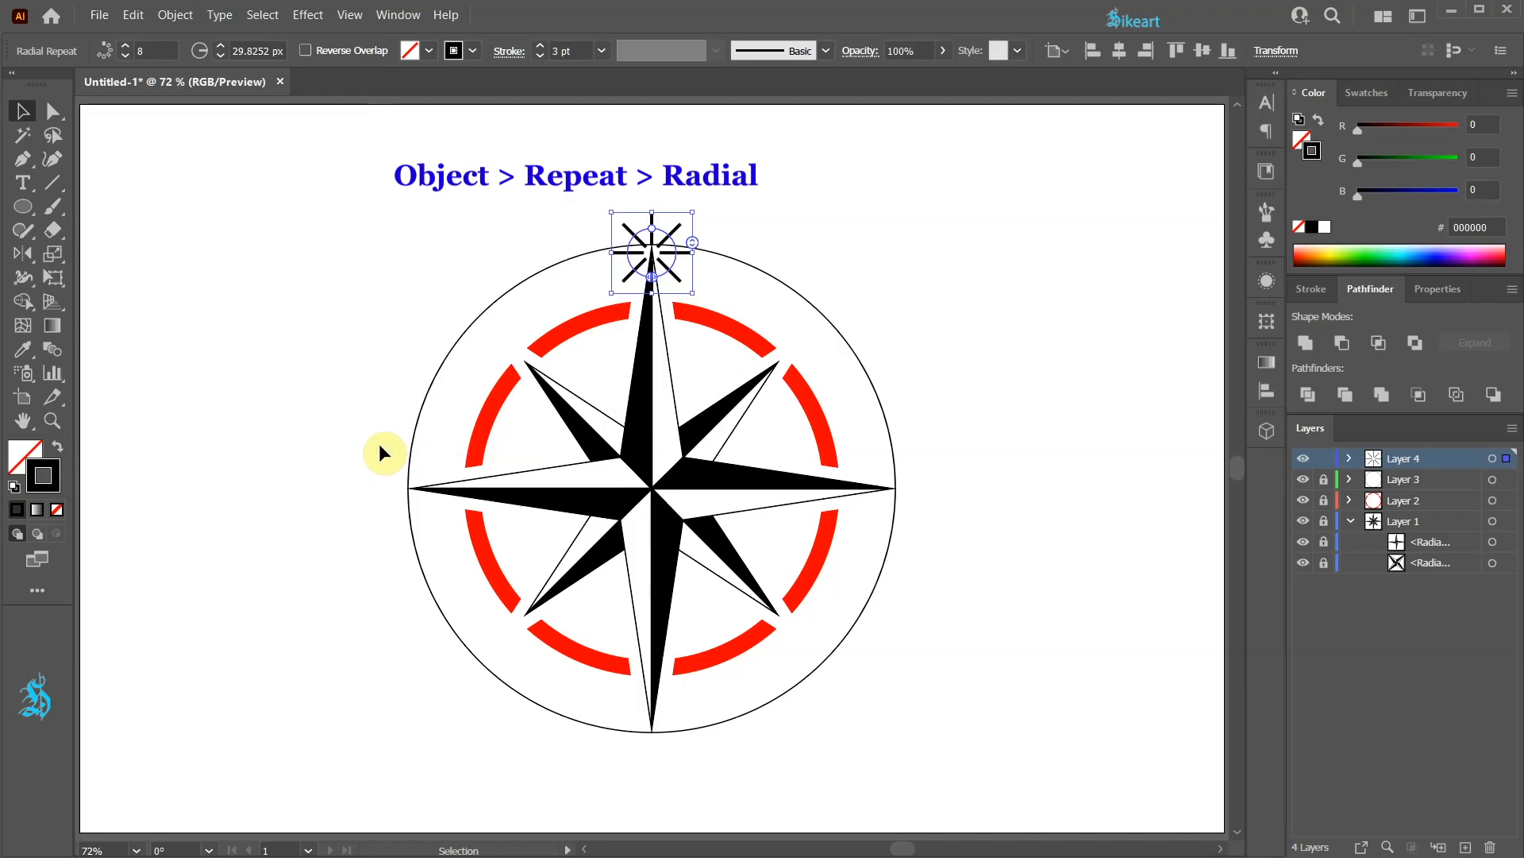
{"action": "left_click", "coordinate": [649, 246]}
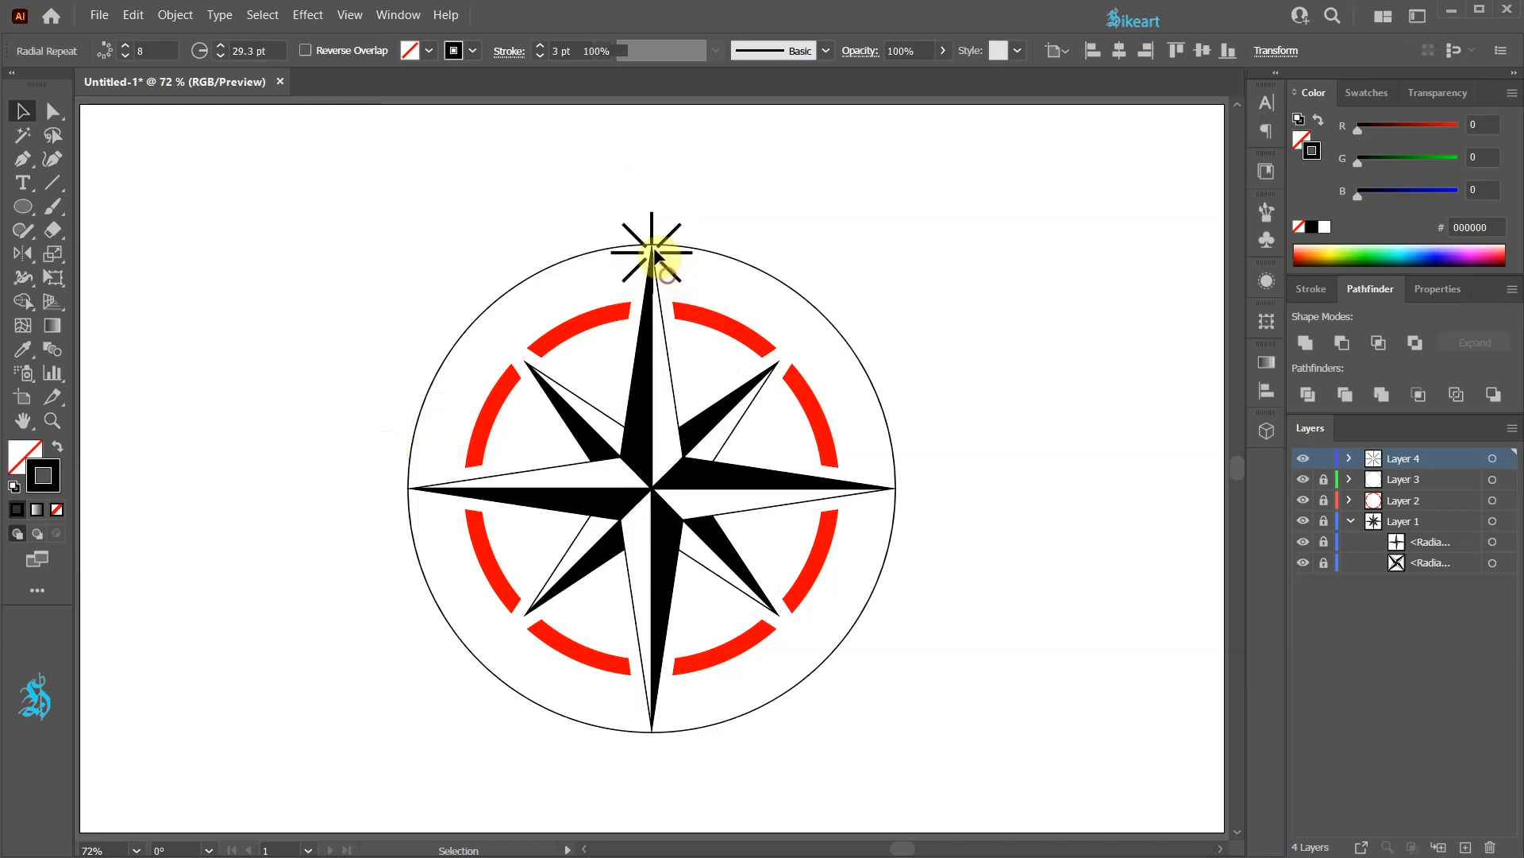
{"action": "left_click_drag", "start_coordinate": [652, 247], "coordinate": [664, 468]}
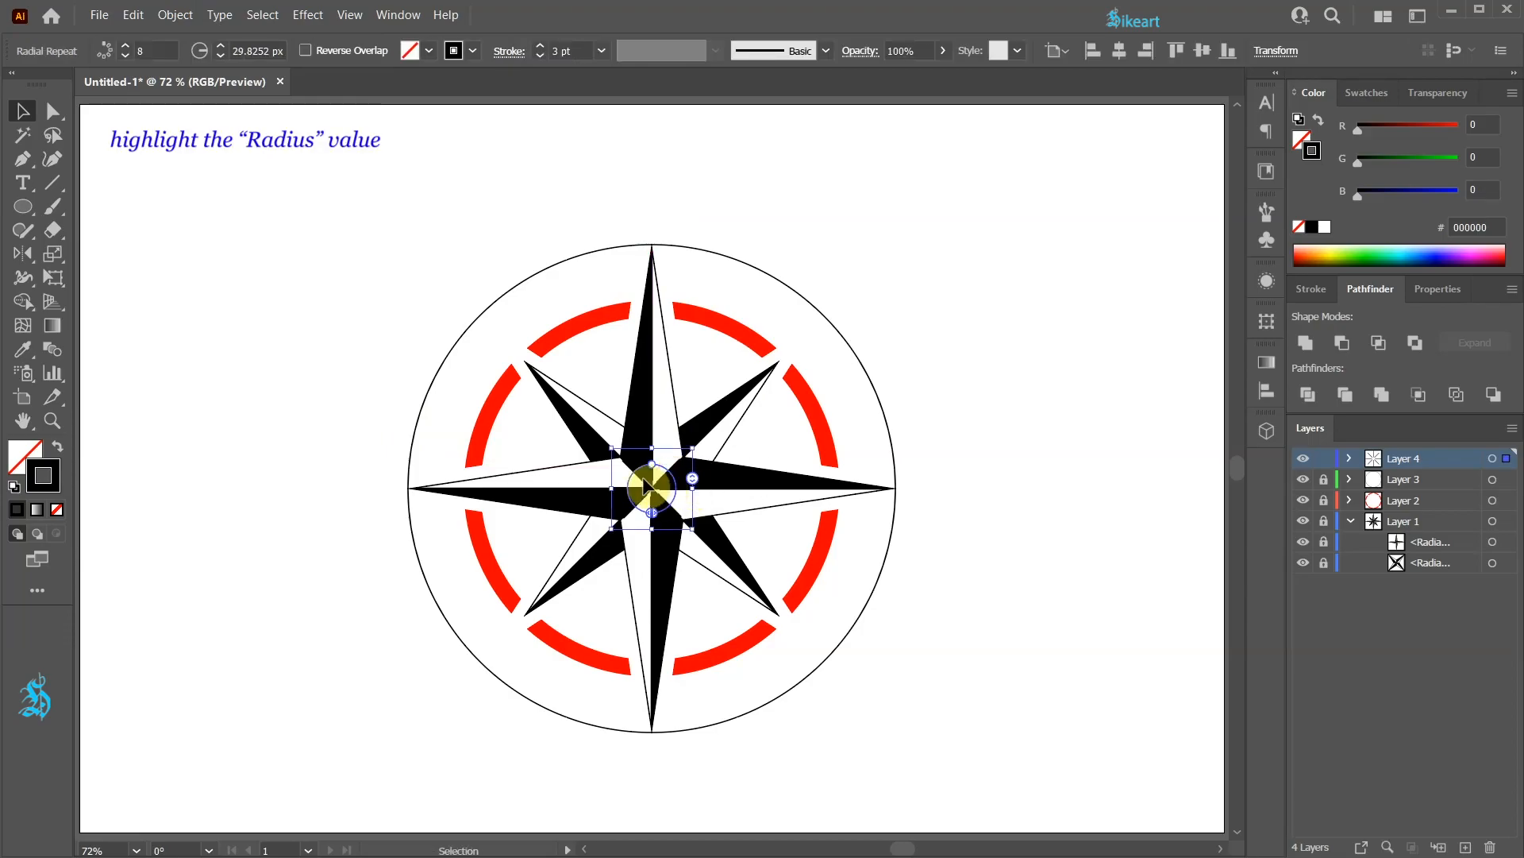
Step: Set the radius of the 3 pt tick-mark radial repeat to 320 px, moving the ticks out around the outer circle
{"action": "left_click", "coordinate": [270, 51]}
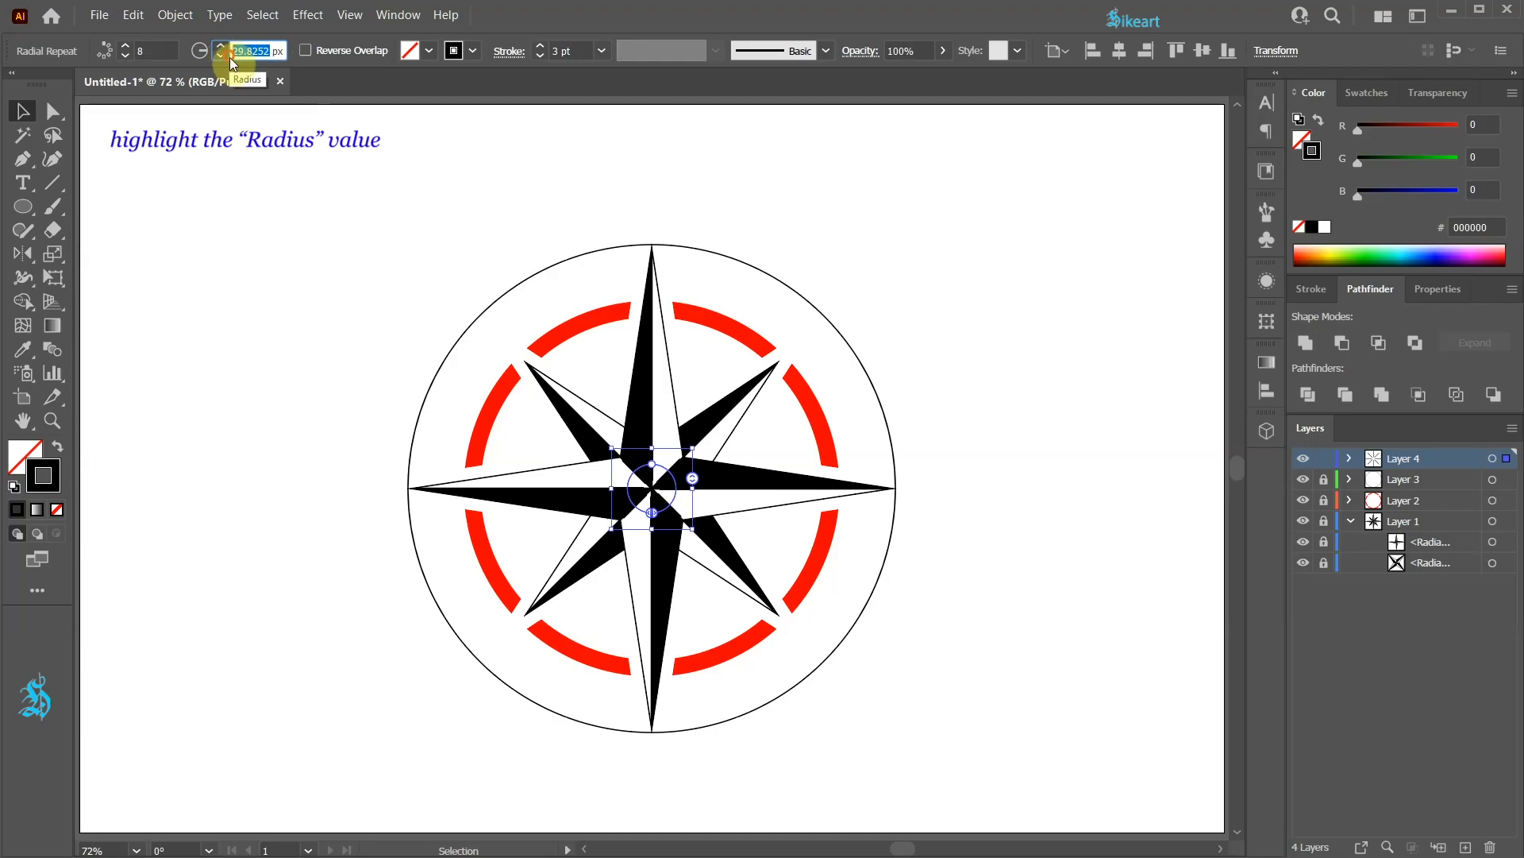
{"action": "key", "text": "Up"}
{"action": "key", "text": "shift+Up"}
{"action": "key", "text": "shift+Up"}
{"action": "key", "text": "shift+Up"}
{"action": "key", "text": "shift+Up"}
{"action": "key", "text": "shift+Up"}
{"action": "key", "text": "shift+Up"}
{"action": "key", "text": "shift+Up"}
{"action": "key", "text": "shift+Up"}
{"action": "key", "text": "shift+Up"}
{"action": "key", "text": "shift+Up"}
{"action": "key", "text": "shift+Up"}
{"action": "key", "text": "shift+Up"}
{"action": "key", "text": "shift+Up"}
{"action": "key", "text": "shift+Up"}
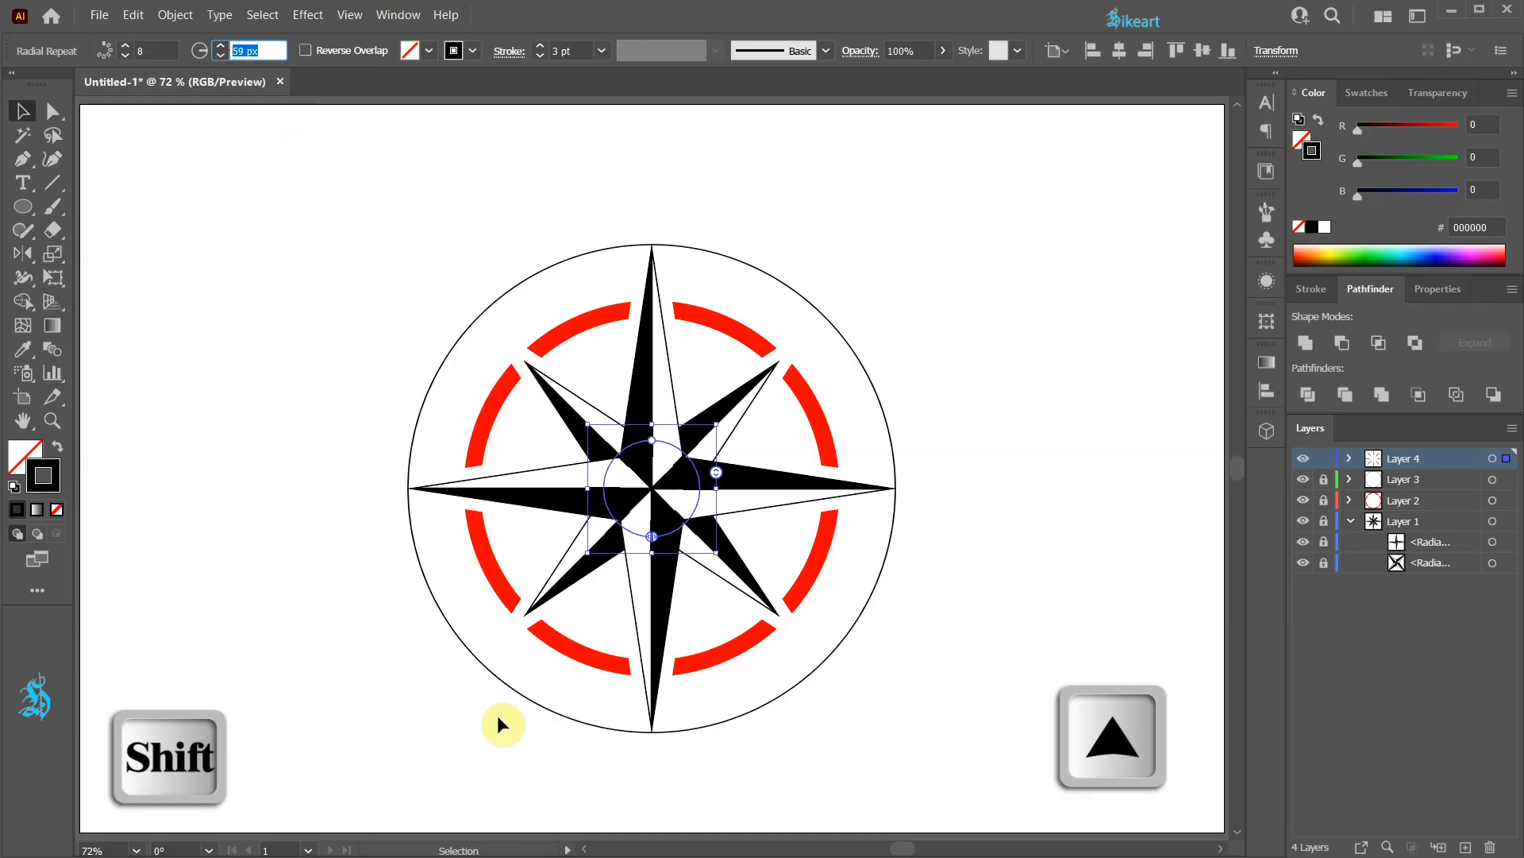
{"action": "key", "text": "shift+Up"}
{"action": "key", "text": "shift+Up"}
{"action": "key", "text": "shift+Up"}
{"action": "key", "text": "shift+Up"}
{"action": "key", "text": "shift+Up"}
{"action": "key", "text": "shift+Up"}
{"action": "key", "text": "shift+Up"}
{"action": "key", "text": "shift+Up"}
{"action": "key", "text": "shift+Up"}
{"action": "key", "text": "shift+Up"}
{"action": "key", "text": "shift+Up"}
{"action": "key", "text": "shift+Up"}
{"action": "key", "text": "shift+Up"}
{"action": "key", "text": "shift+Up"}
{"action": "key", "text": "shift+Up"}
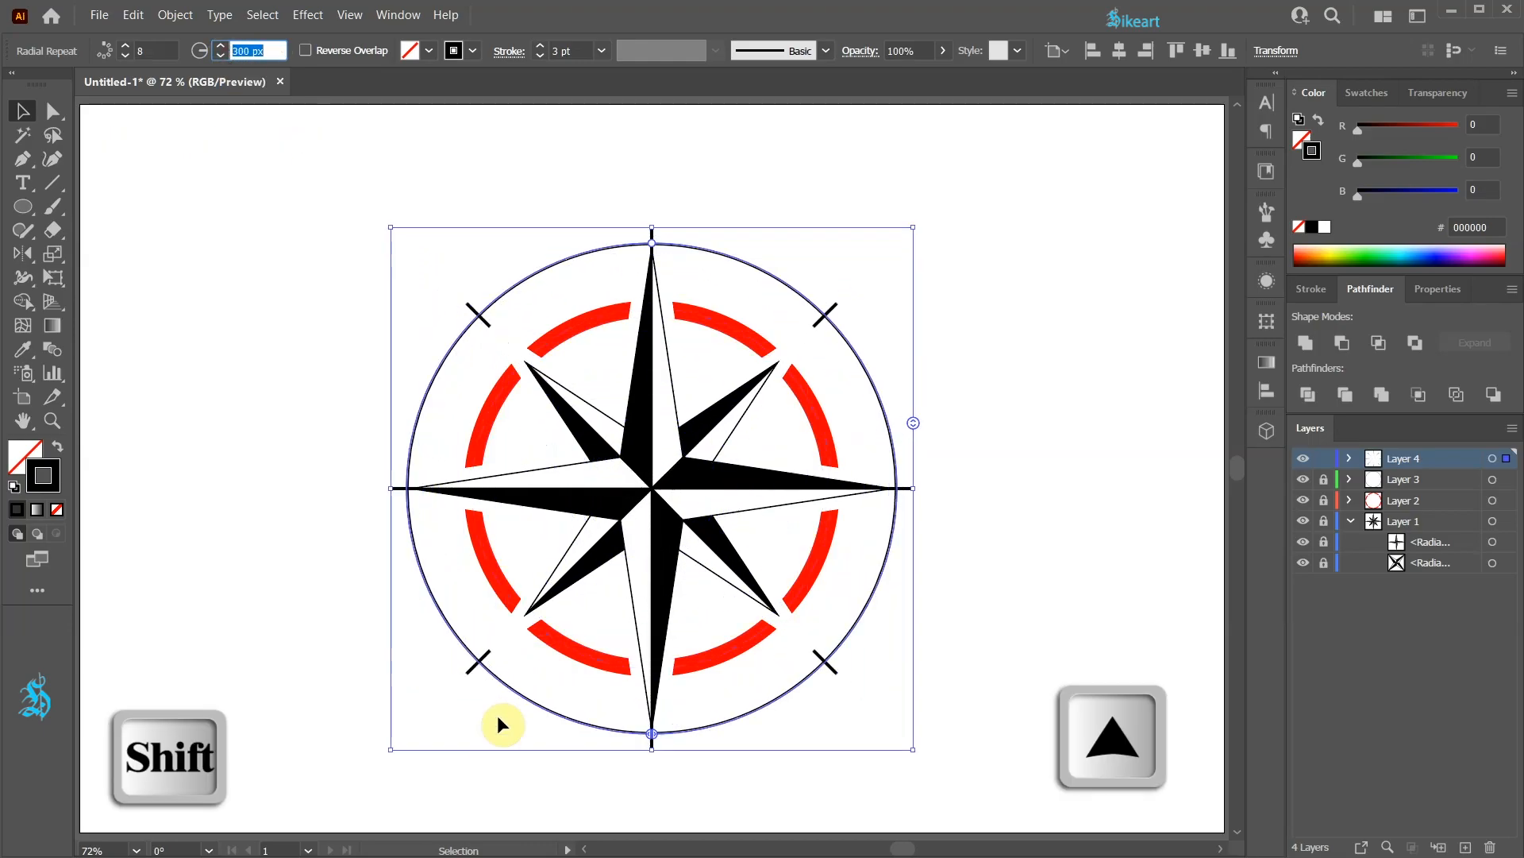
{"action": "key", "text": "shift+Up"}
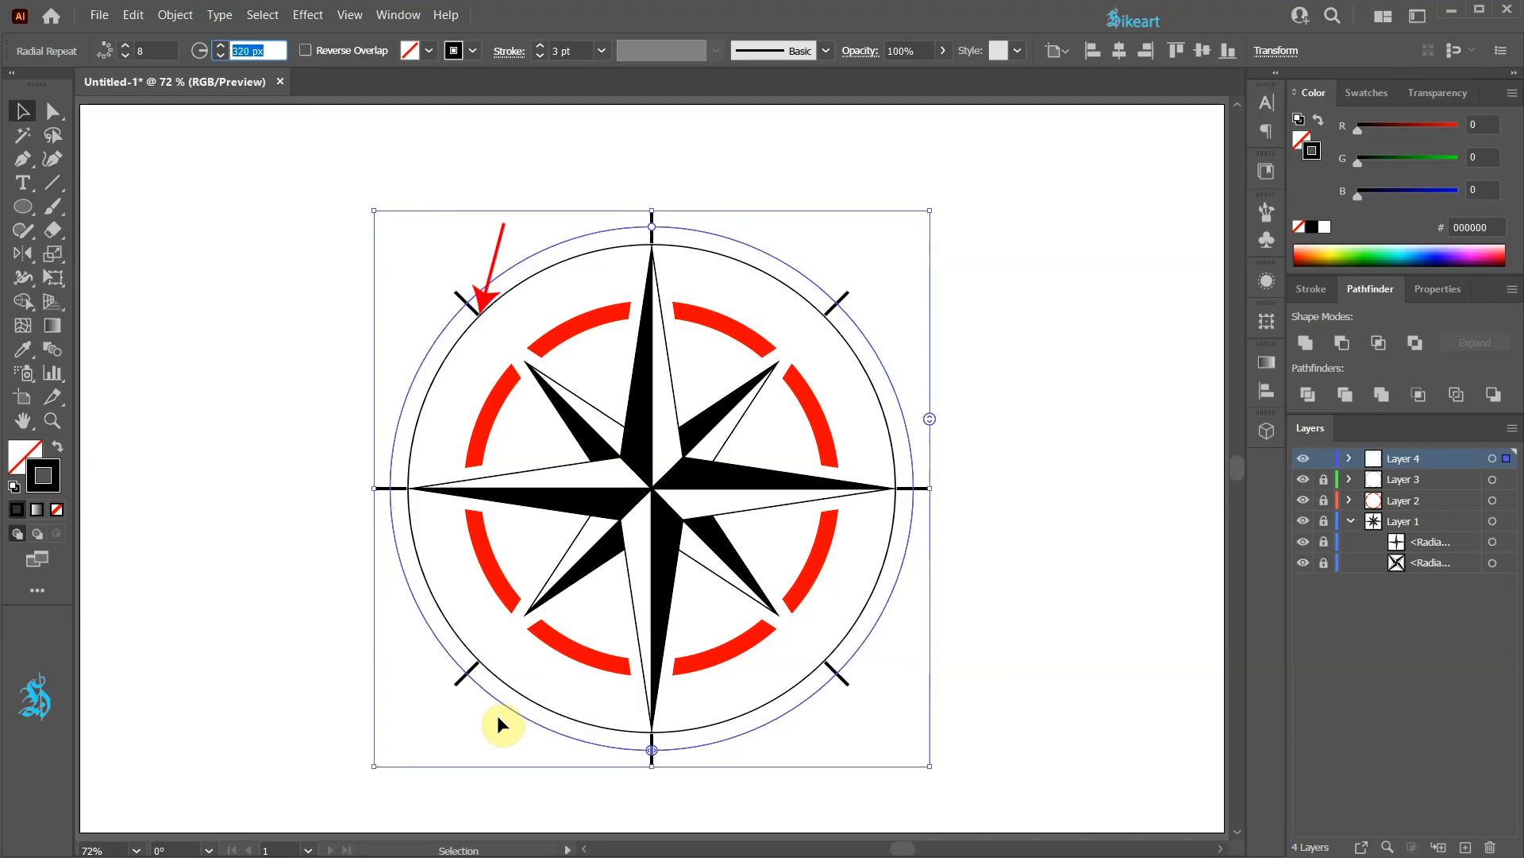
Step: Fine-tune the thick tick-mark repeat's radius to 318 px so the marks meet the outer circle
{"action": "scroll", "coordinate": [658, 194], "scroll_direction": "up", "scroll_amount": 7}
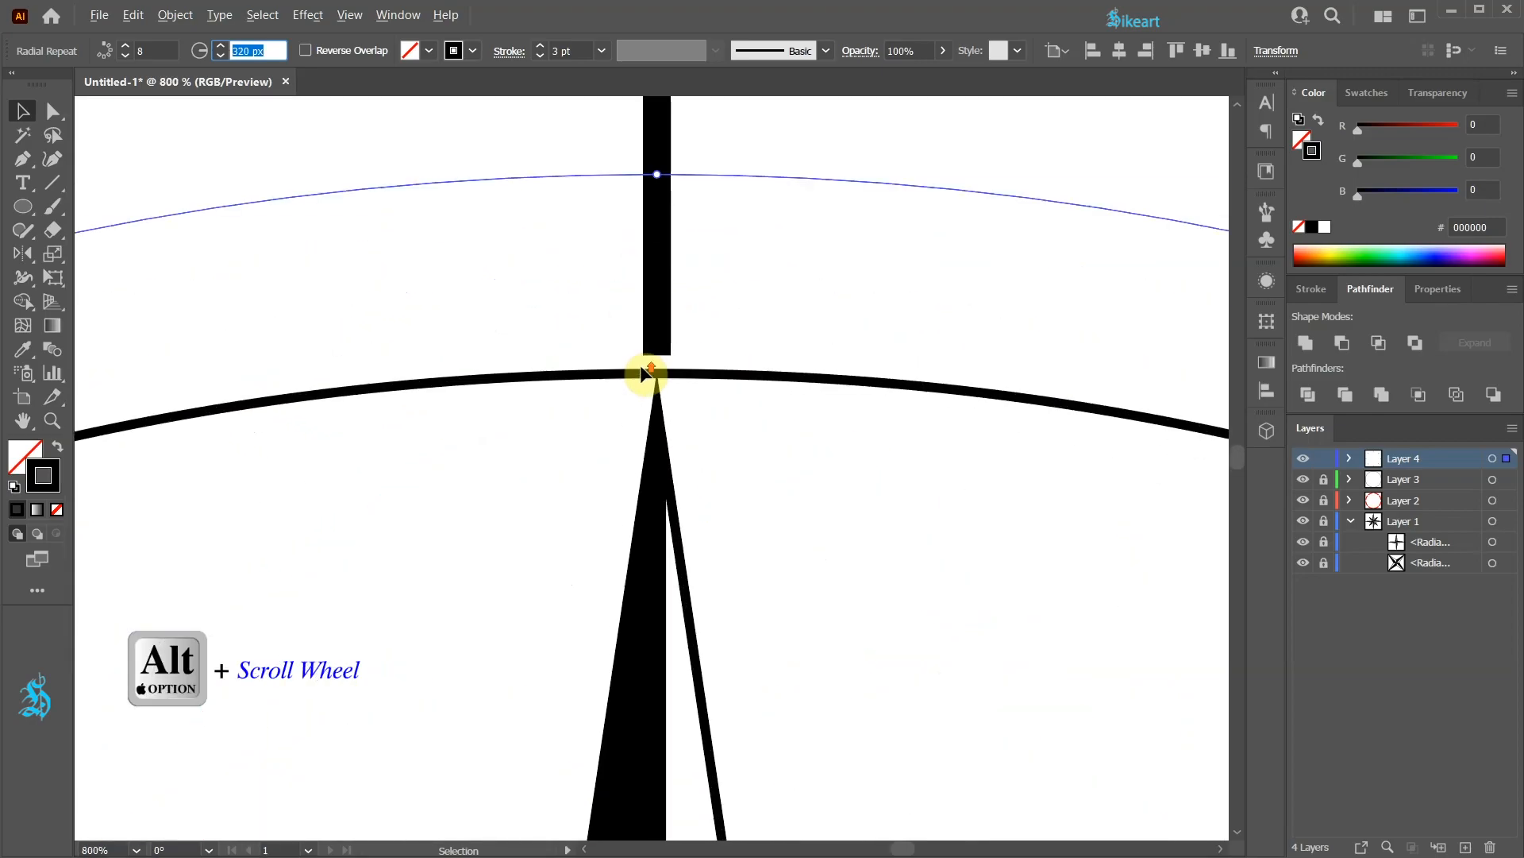
{"action": "left_click", "coordinate": [720, 267]}
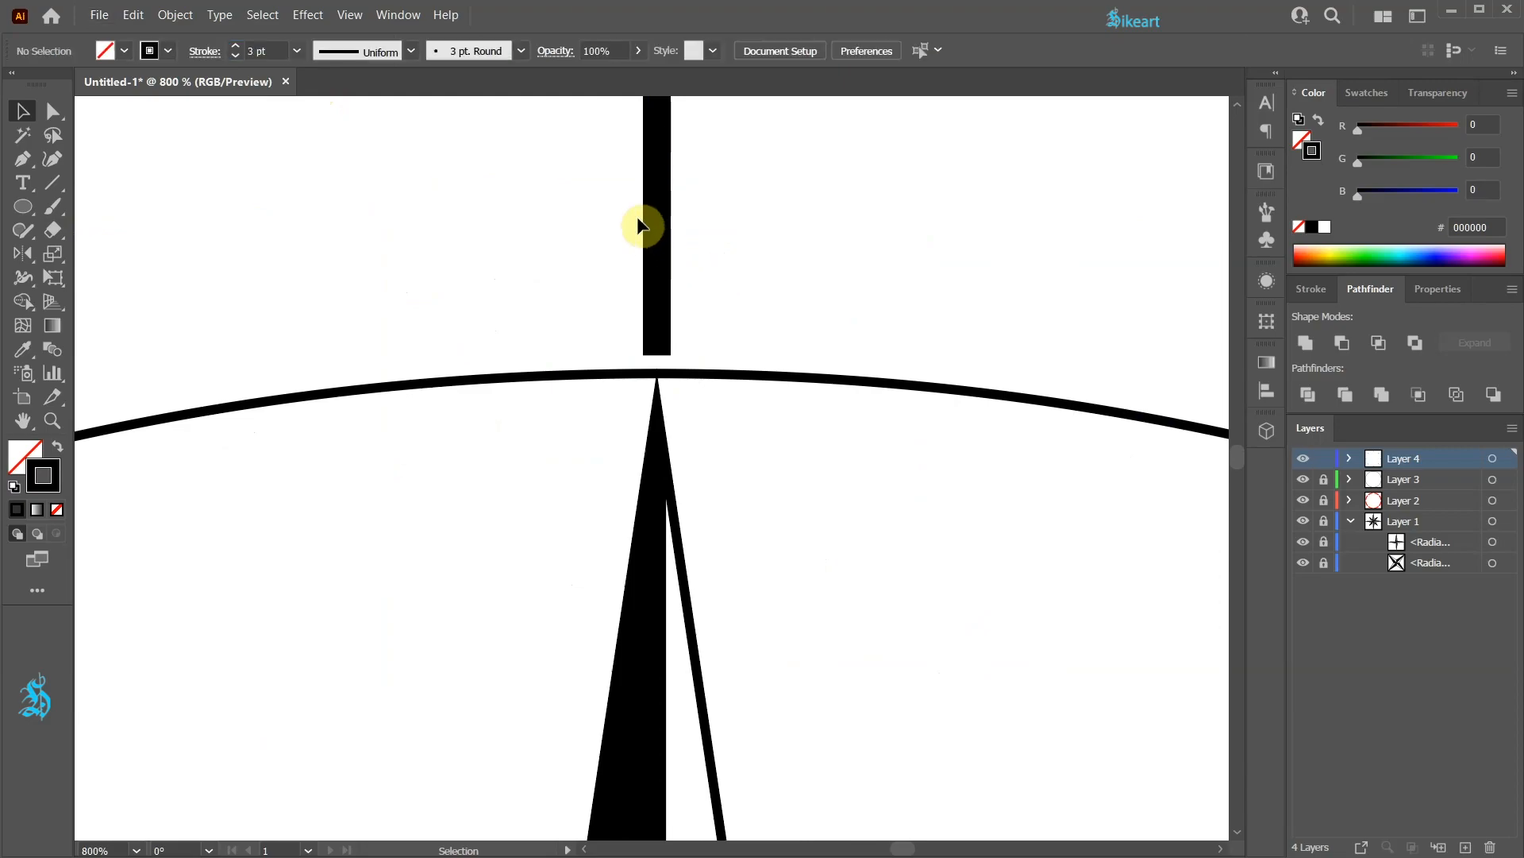
{"action": "left_click", "coordinate": [672, 255]}
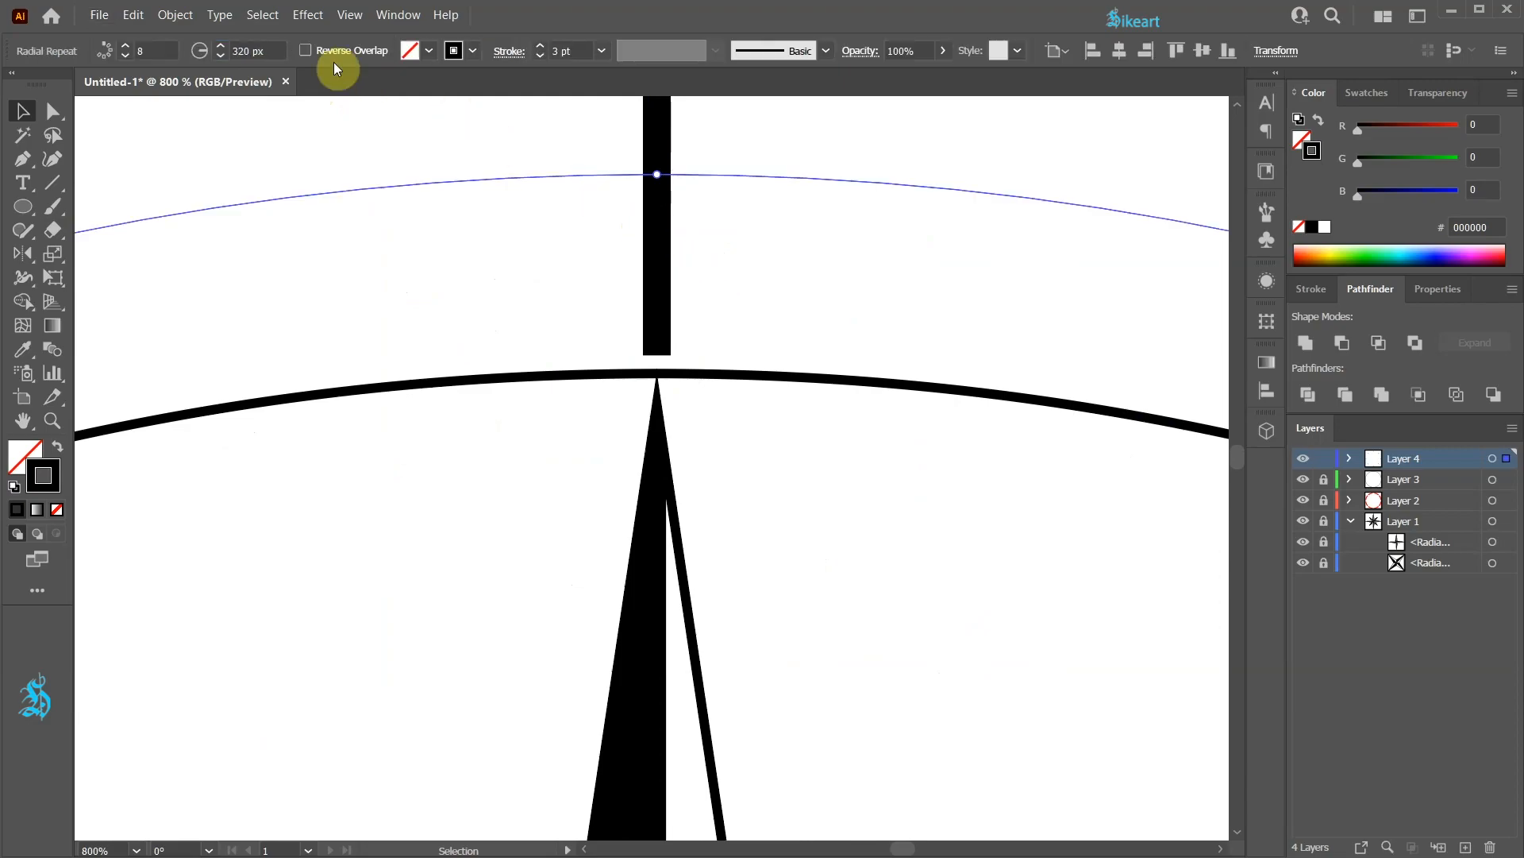
{"action": "left_click", "coordinate": [256, 50]}
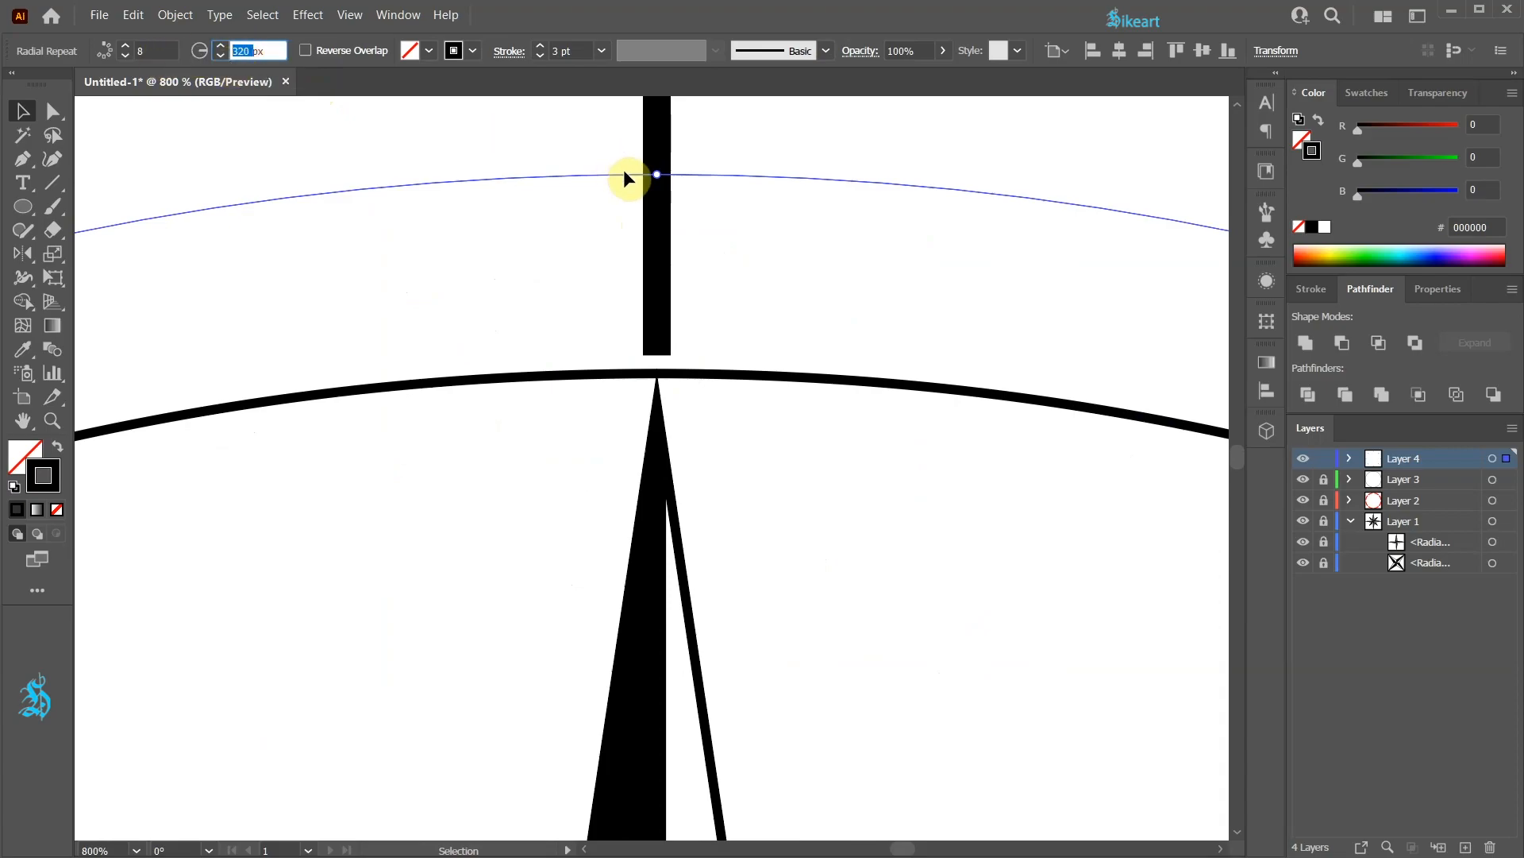
{"action": "key", "text": "Down"}
{"action": "key", "text": "Down"}
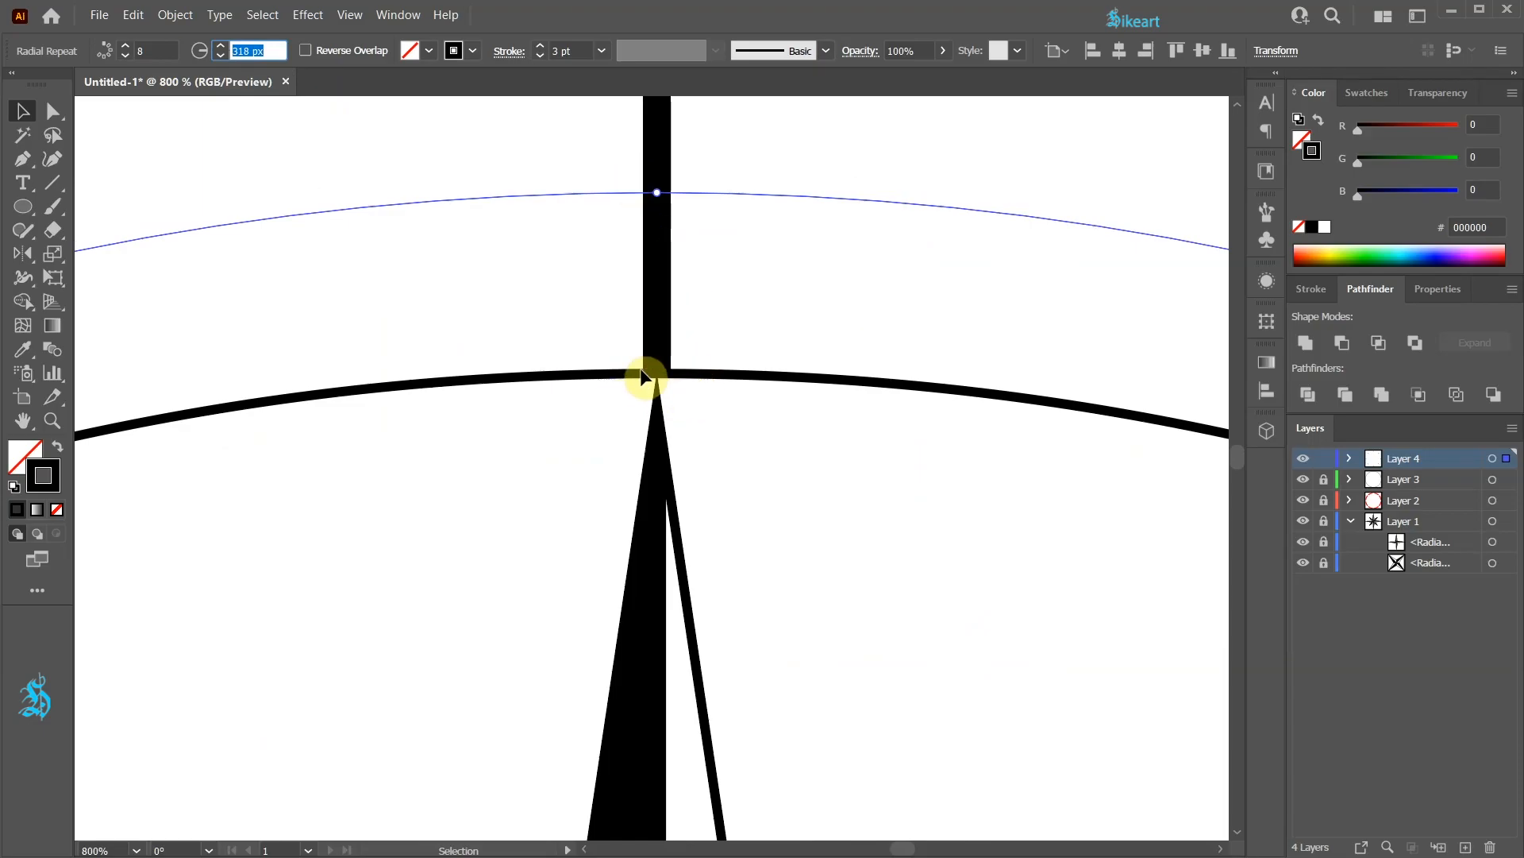
{"action": "scroll", "coordinate": [643, 375], "scroll_direction": "down", "scroll_amount": 4, "text": "alt"}
{"action": "left_click", "coordinate": [731, 289]}
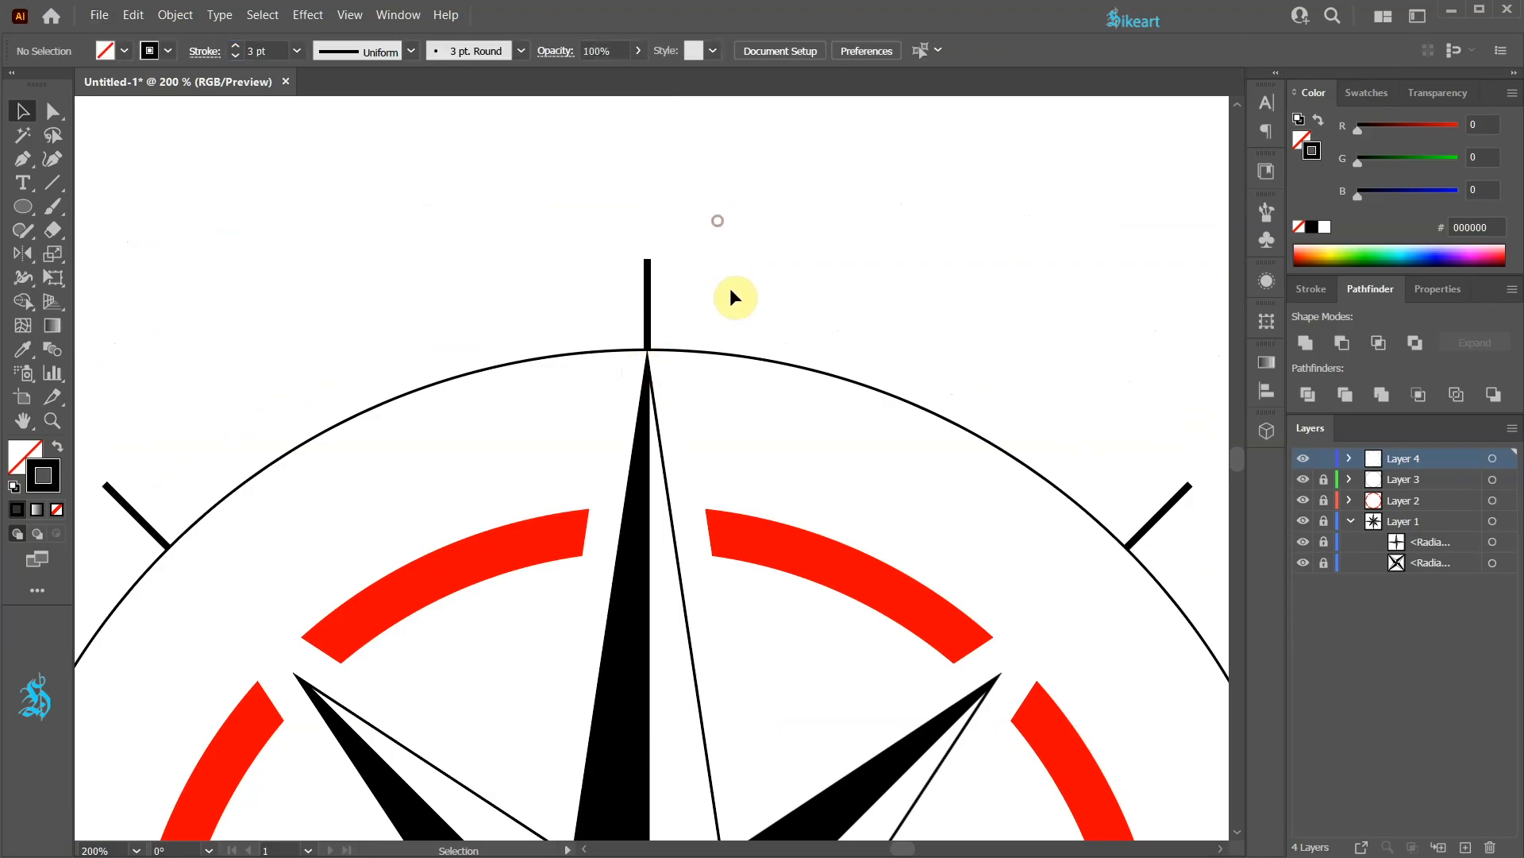
{"action": "key", "text": "ctrl+0"}
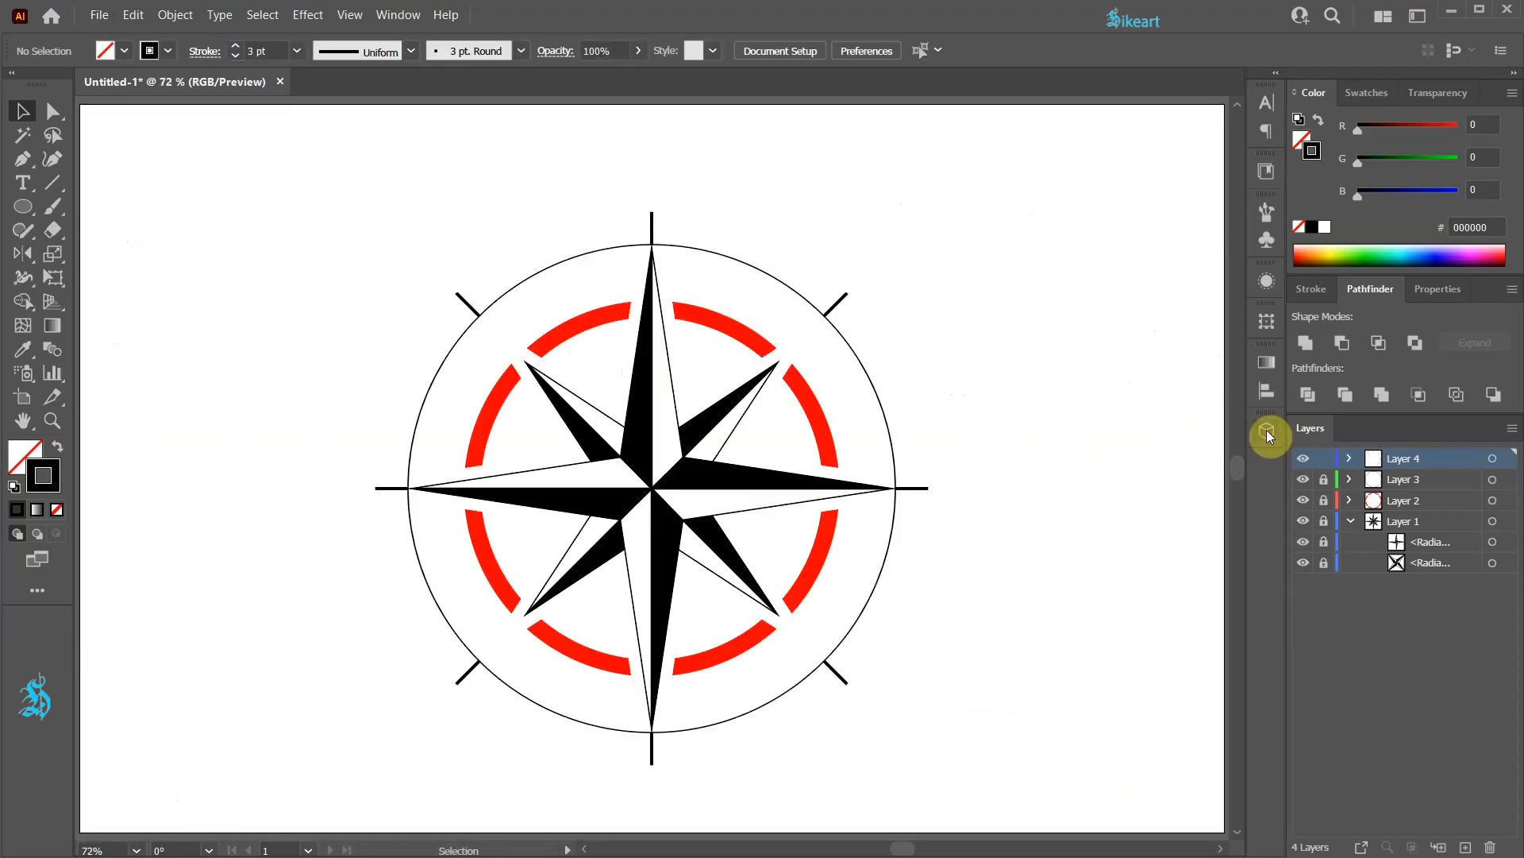
Step: Lock the thick ticks' layer and draw a vertical line about 30 px long upward from the top point's tip on a new layer
{"action": "left_click", "coordinate": [1324, 459]}
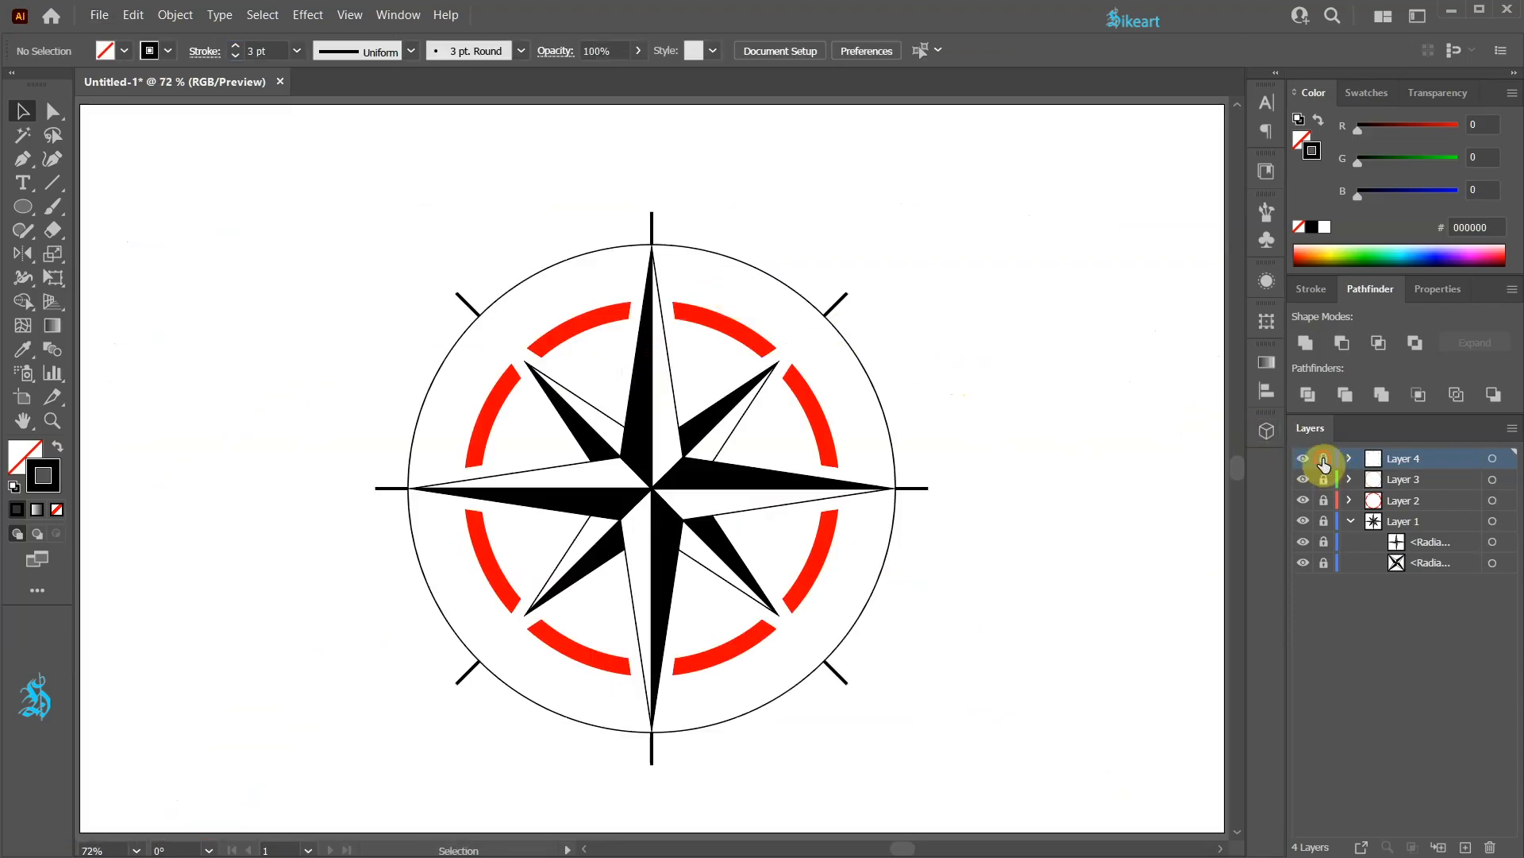
{"action": "left_click", "coordinate": [1467, 848]}
{"action": "scroll", "coordinate": [655, 239], "scroll_direction": "up", "scroll_amount": 2, "text": "alt"}
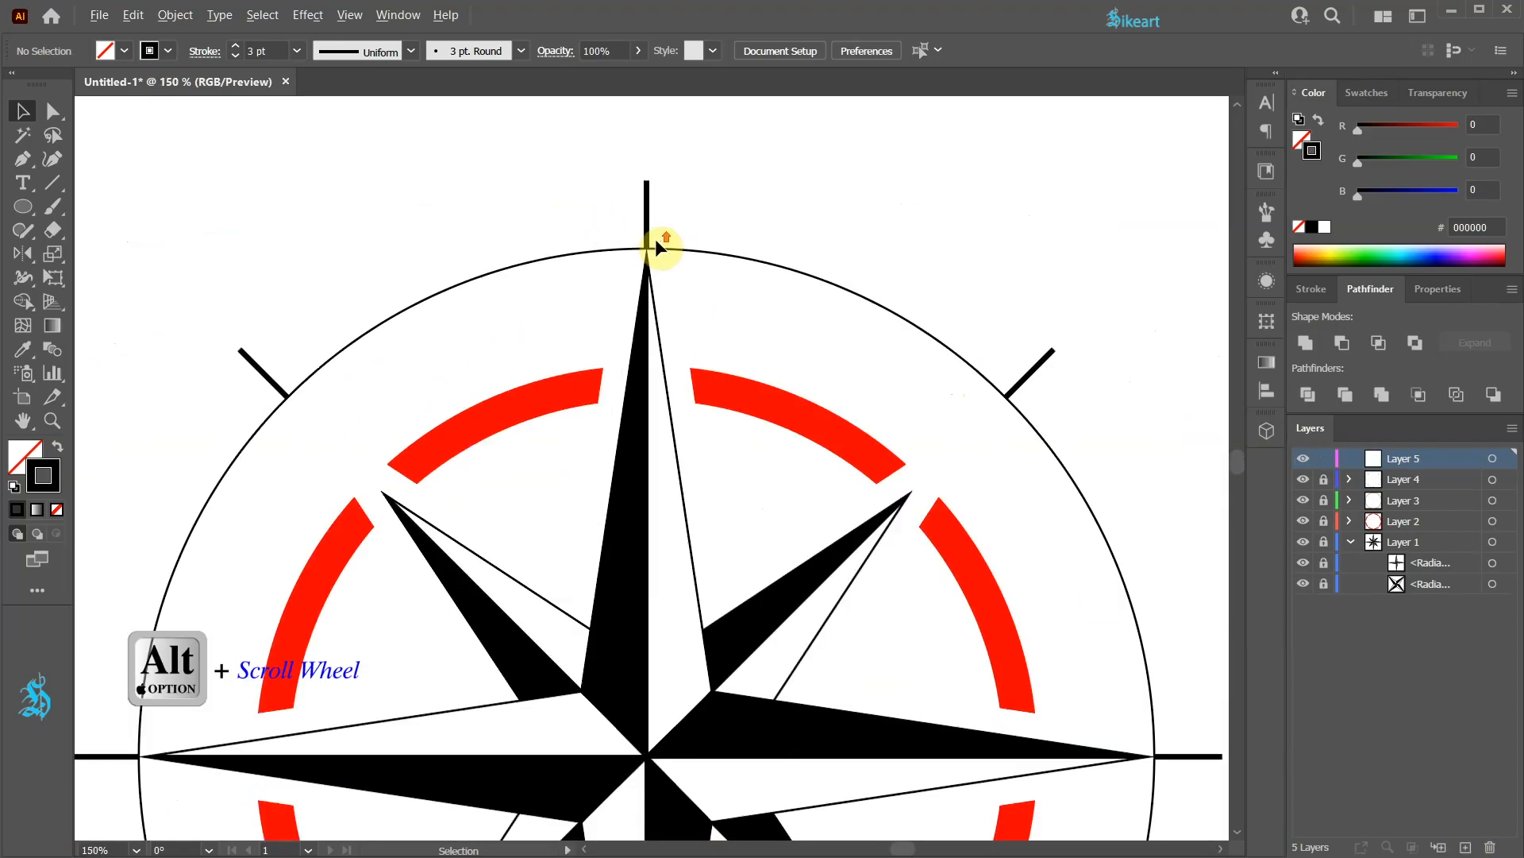
{"action": "scroll", "coordinate": [655, 238], "scroll_direction": "up", "scroll_amount": 2, "text": "alt"}
{"action": "key", "text": "p"}
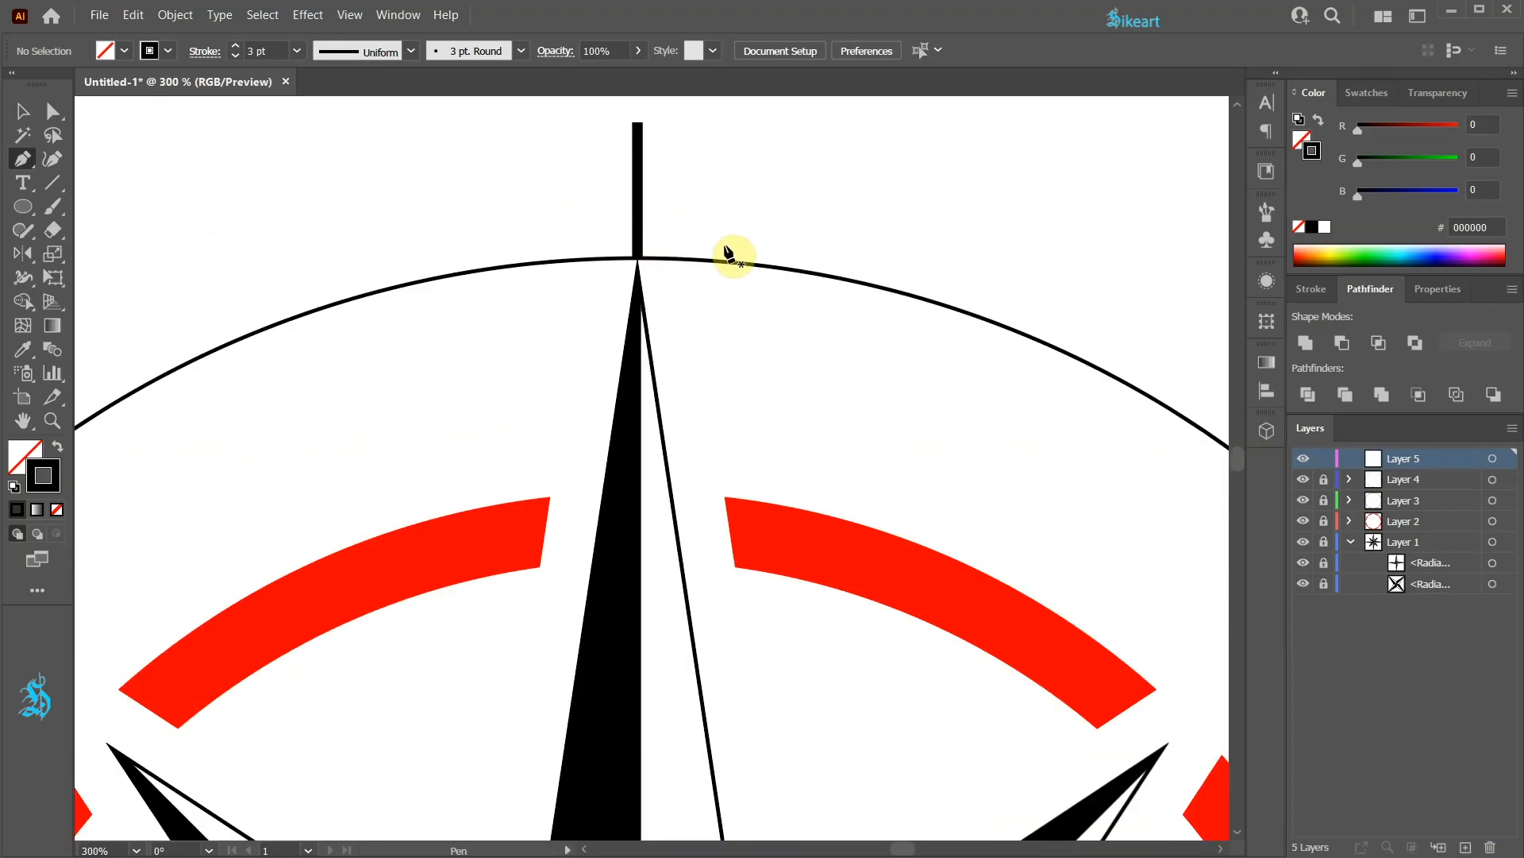
{"action": "left_click", "coordinate": [637, 258]}
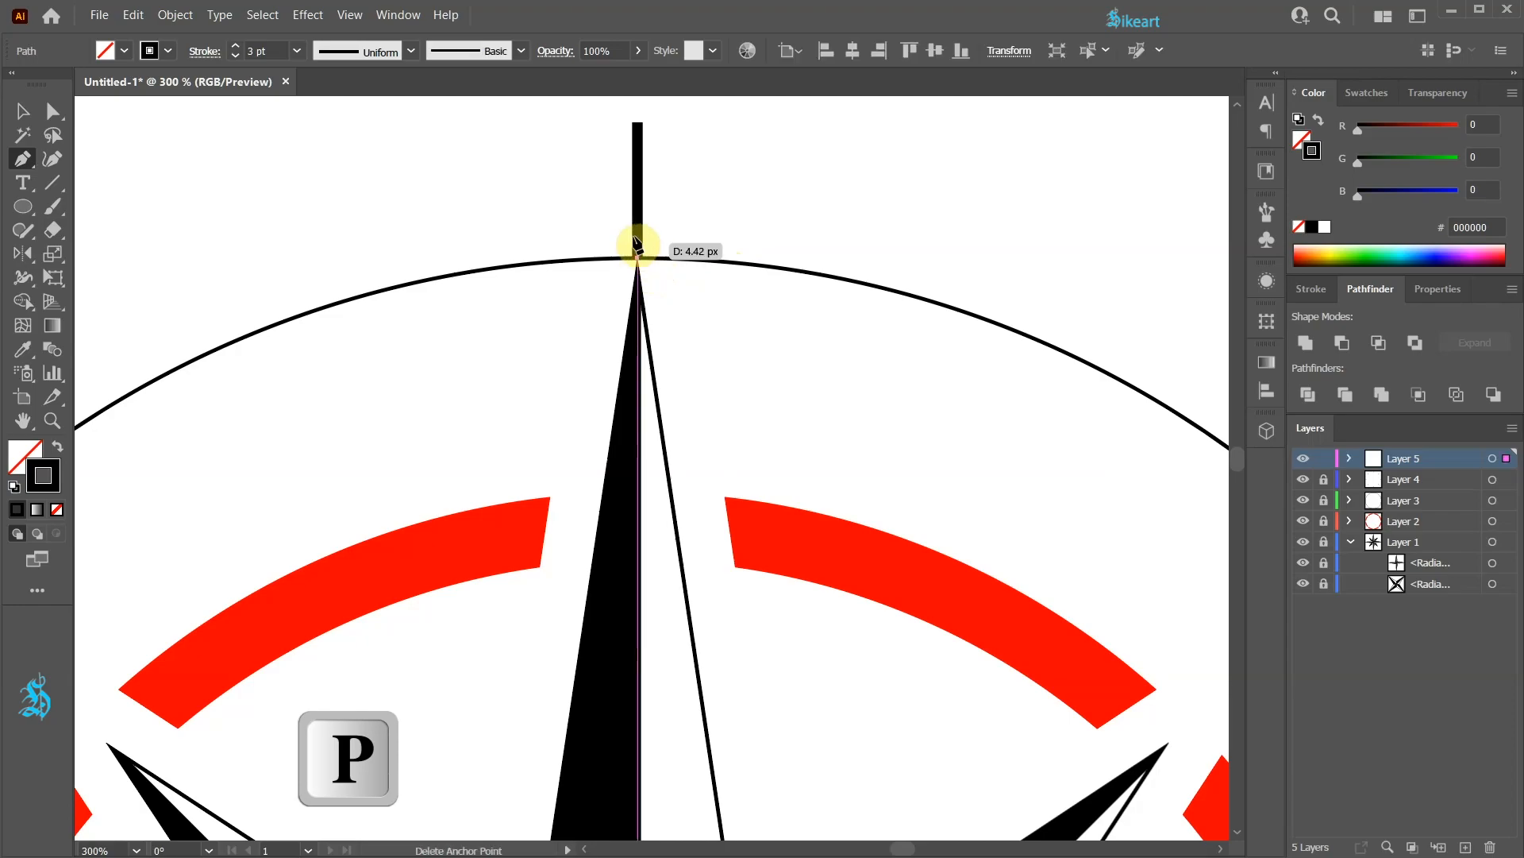
{"action": "left_click", "coordinate": [638, 156]}
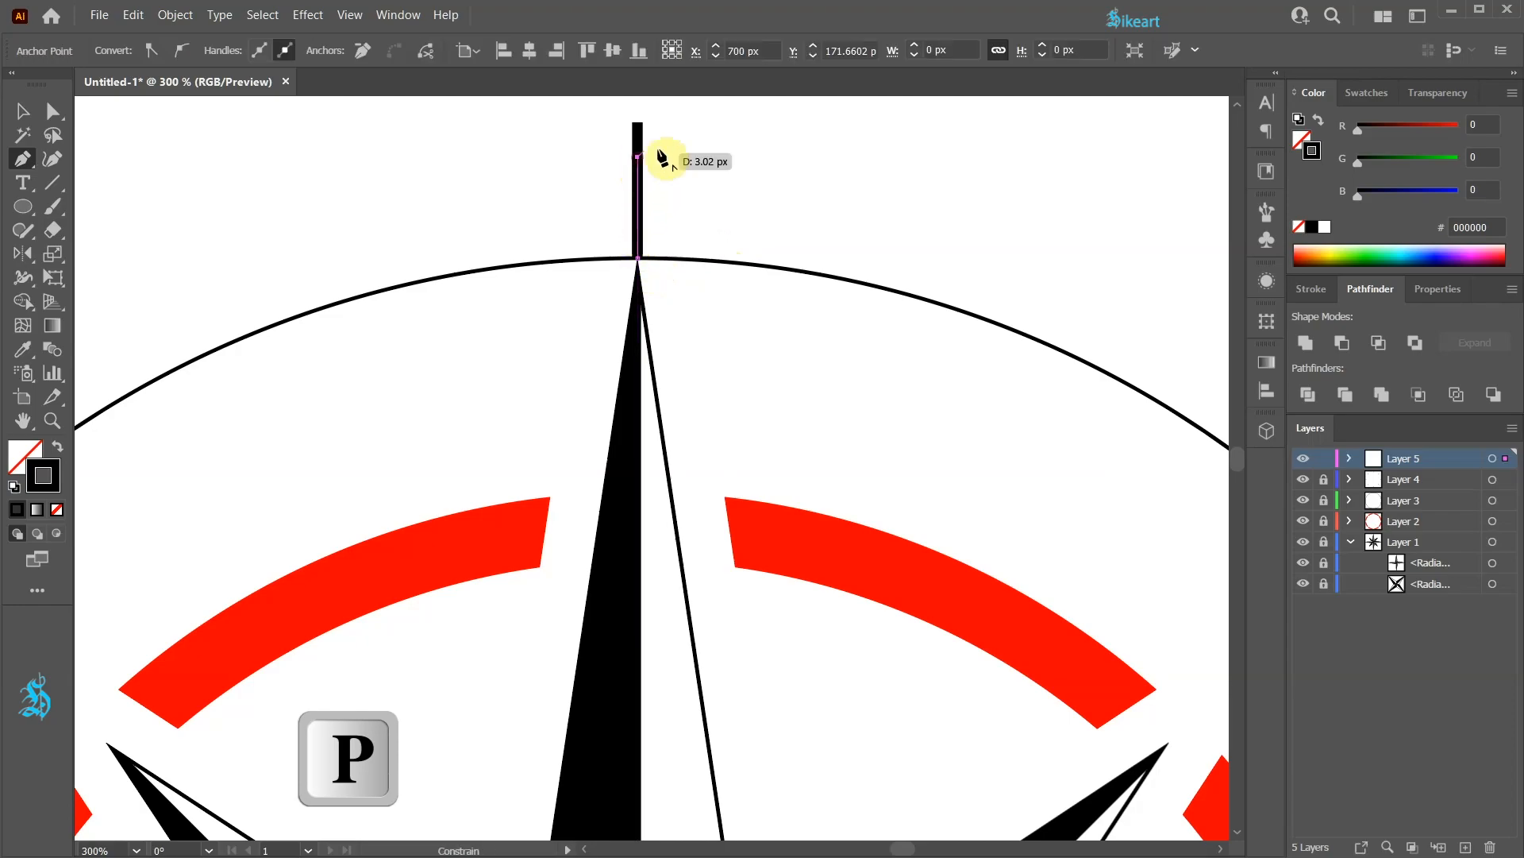
{"action": "left_click", "coordinate": [638, 187], "text": "ctrl"}
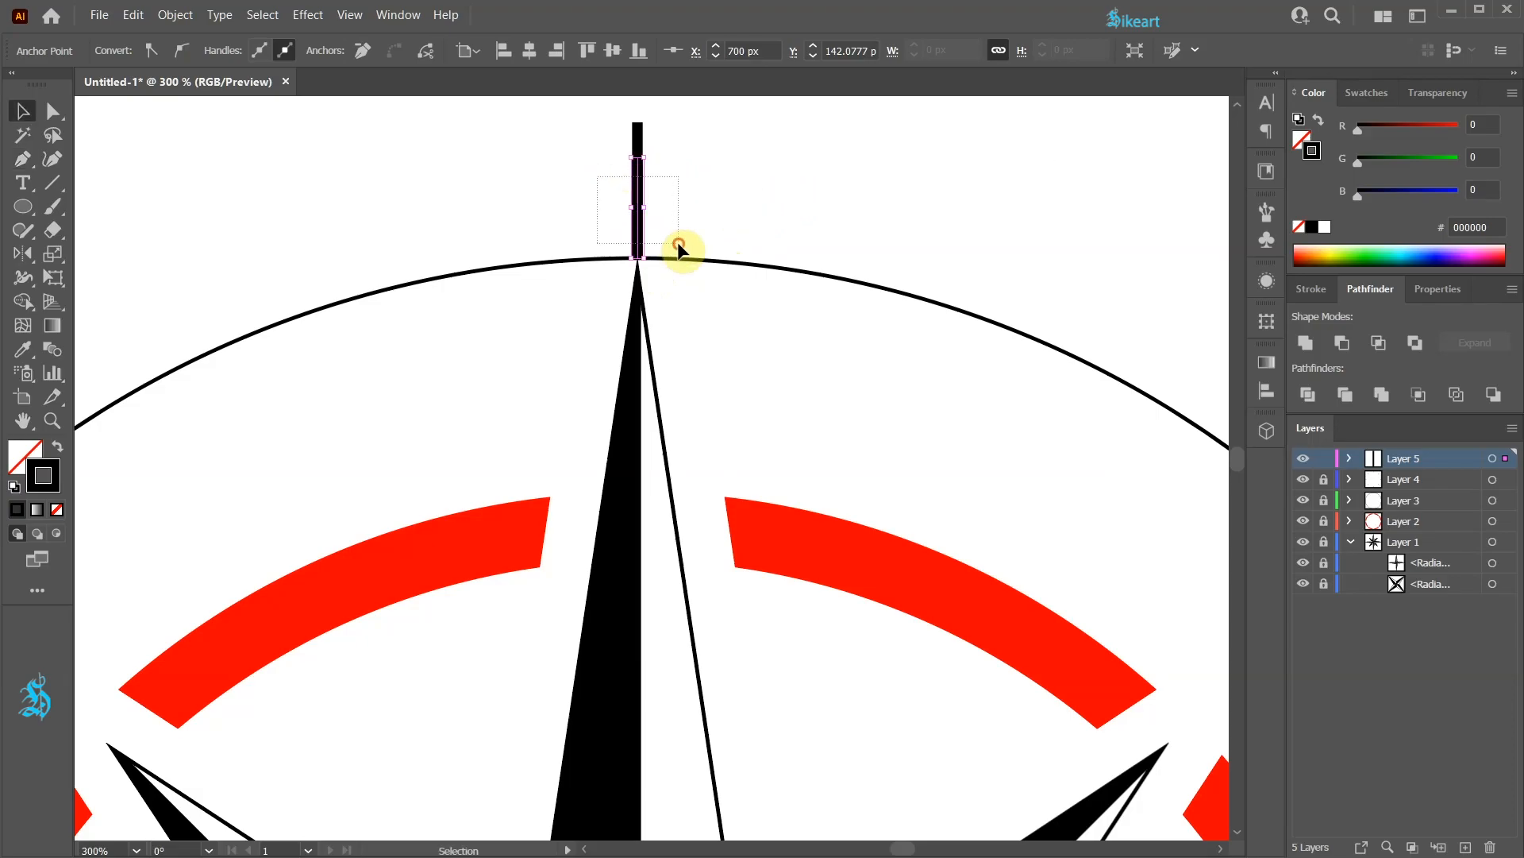
Step: Select the new shorter vertical line above the top point and set its stroke weight to 1 pt
{"action": "key", "text": "v"}
{"action": "left_click", "coordinate": [235, 52]}
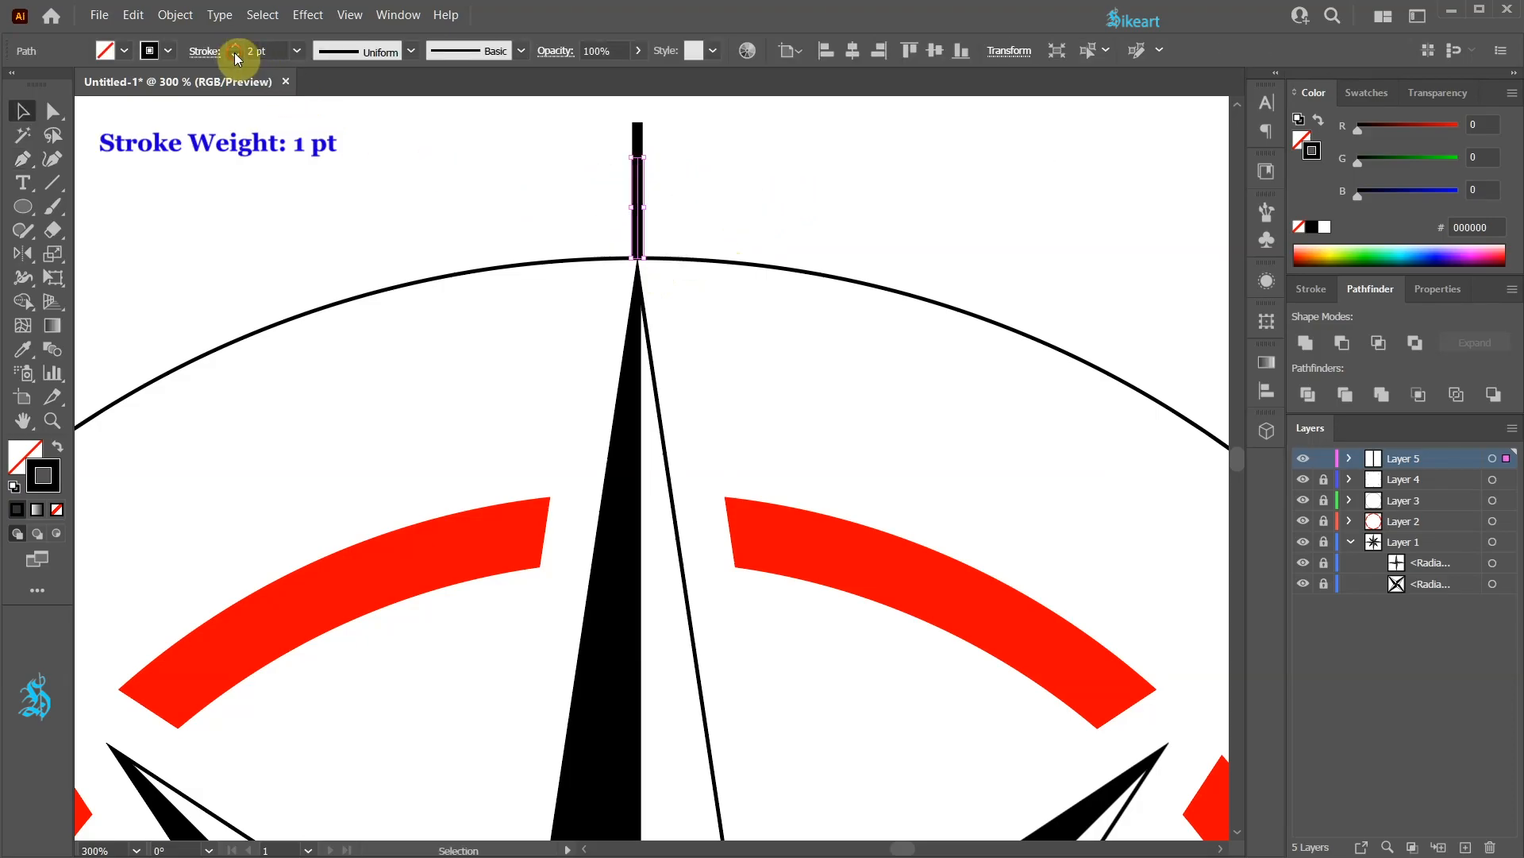
{"action": "key", "text": "ctrl+0"}
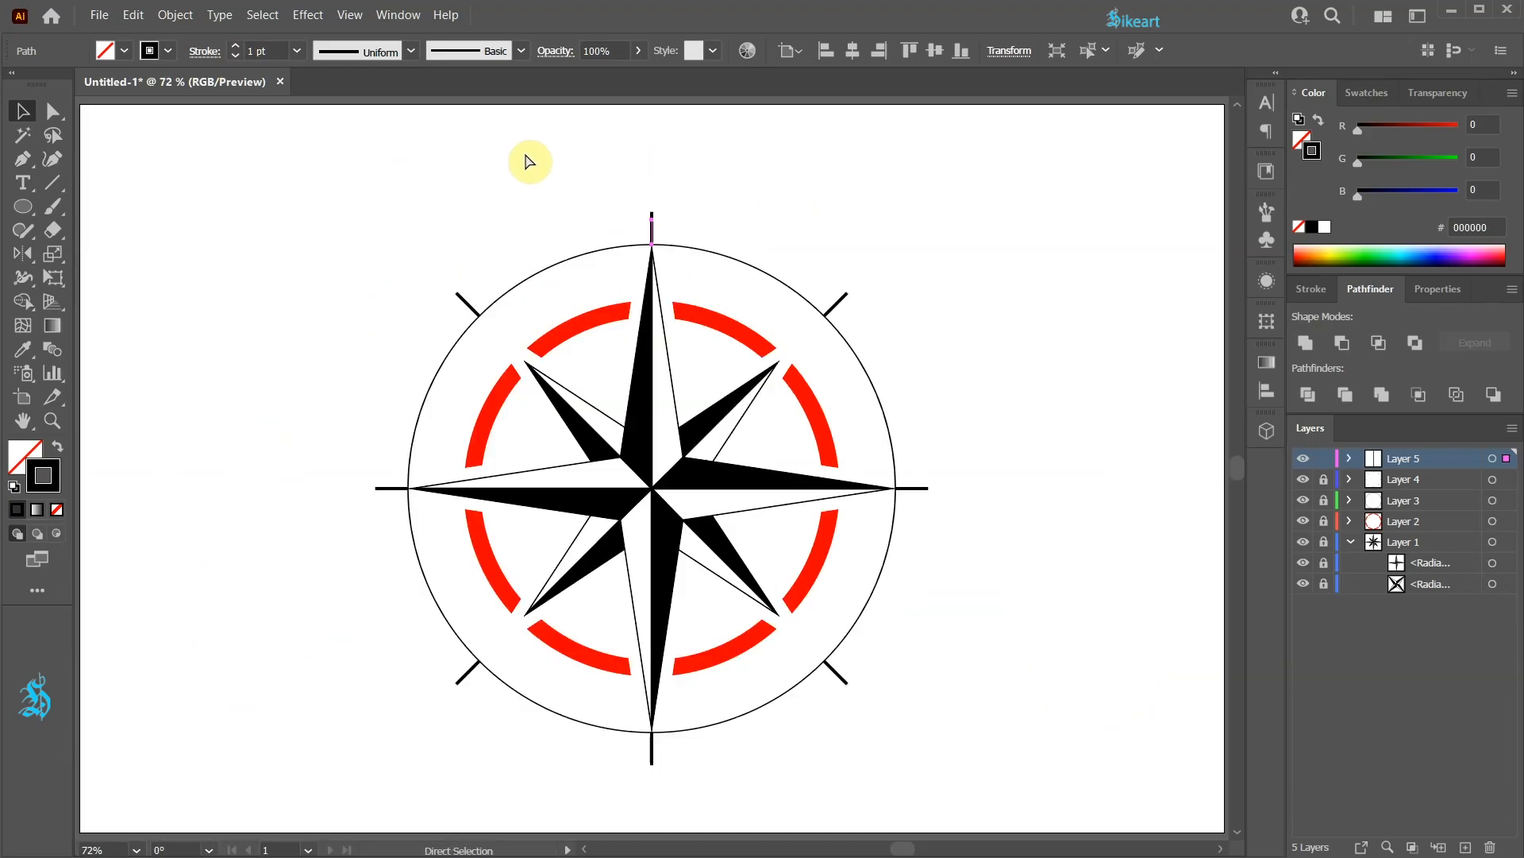
Step: Turn the 1 pt line into a radial repeat and move it onto the compass rose's center
{"action": "key", "text": "v"}
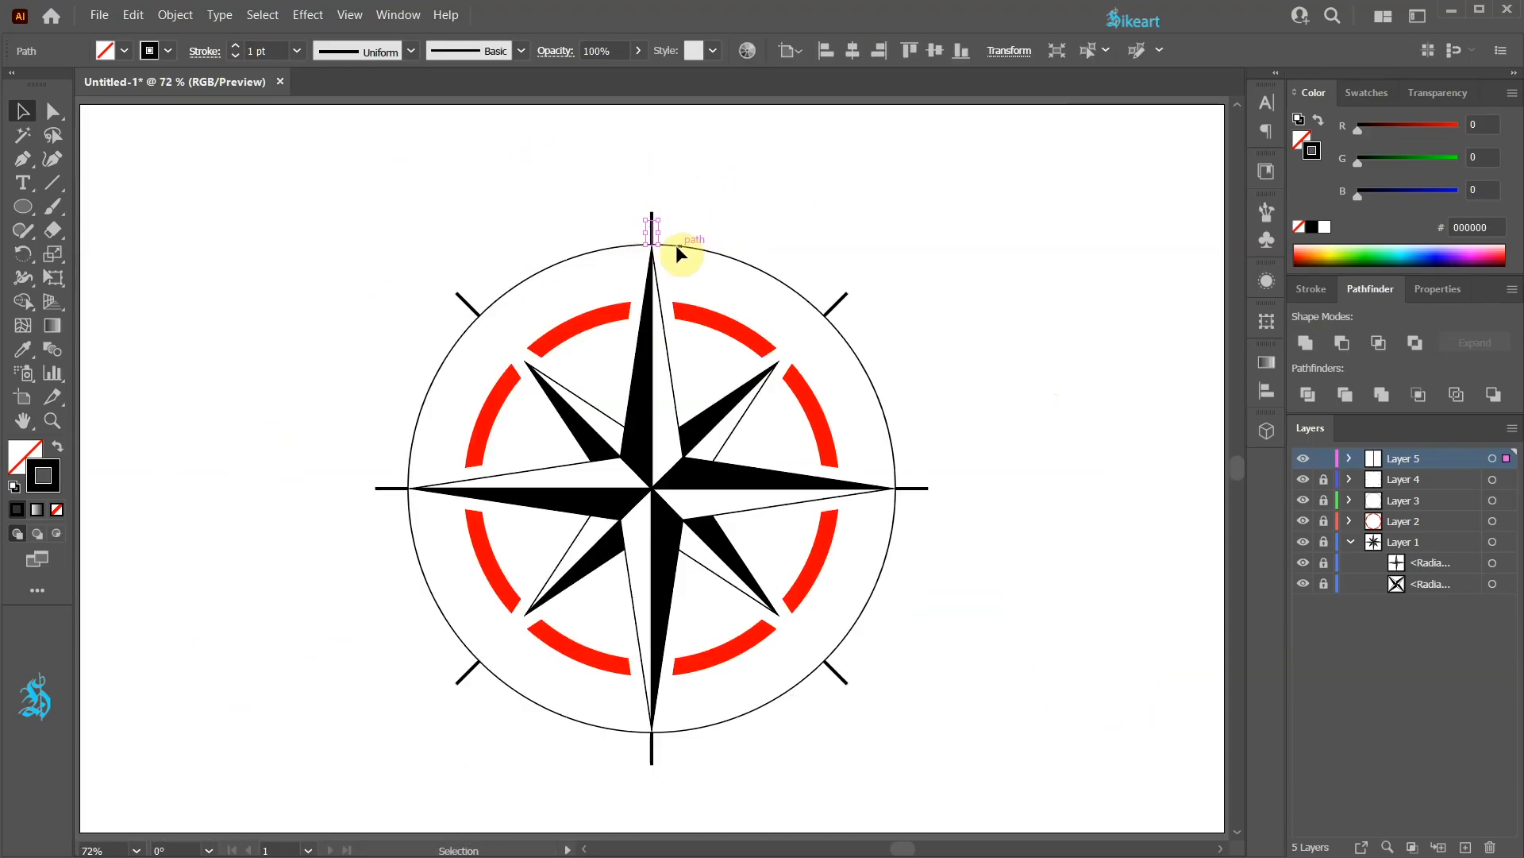
{"action": "left_click", "coordinate": [188, 20]}
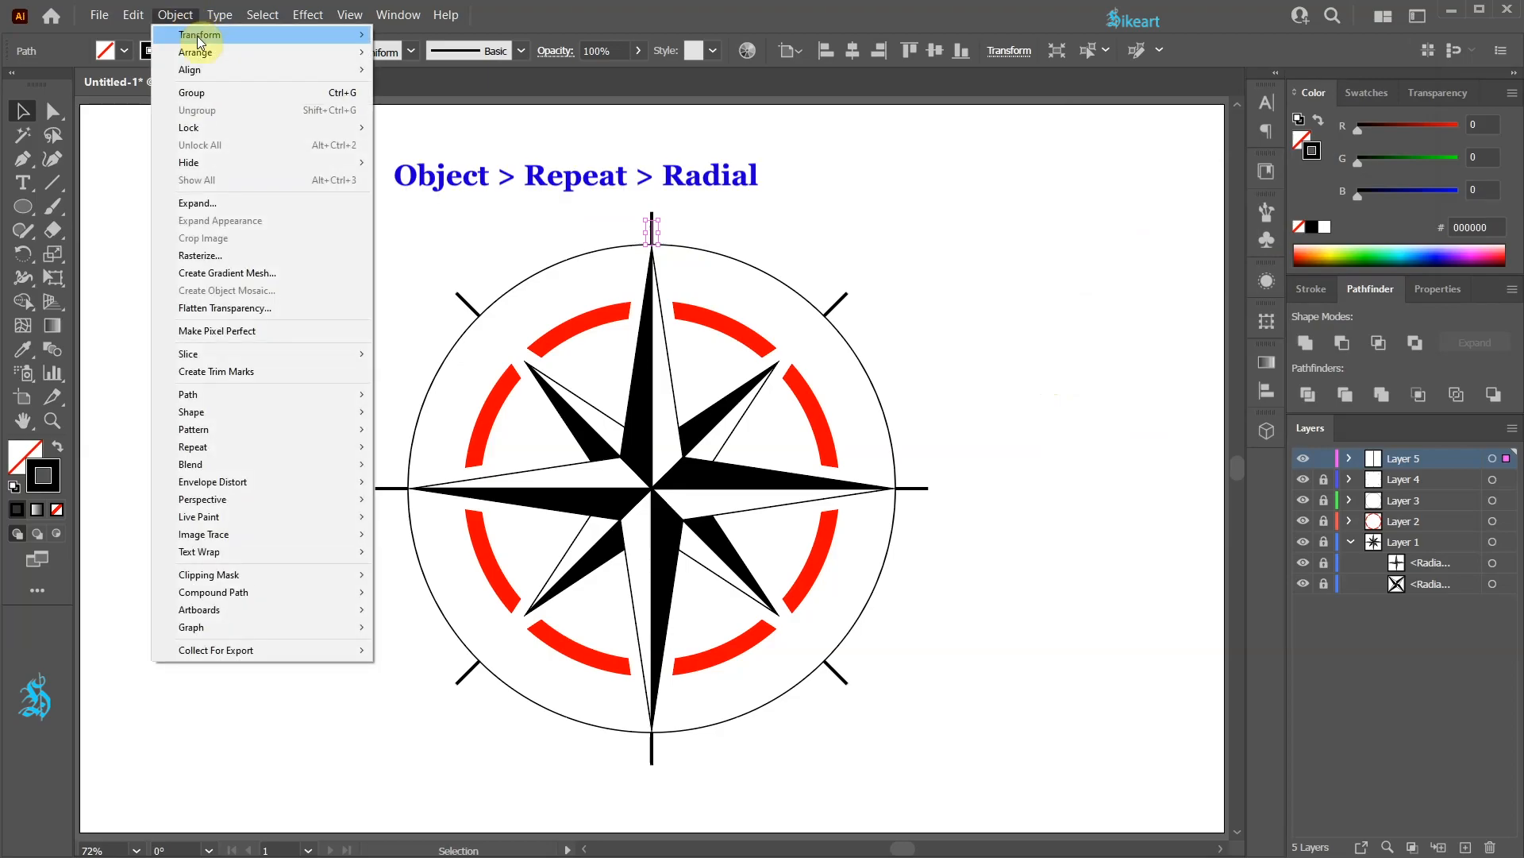
{"action": "mouse_move", "coordinate": [339, 446]}
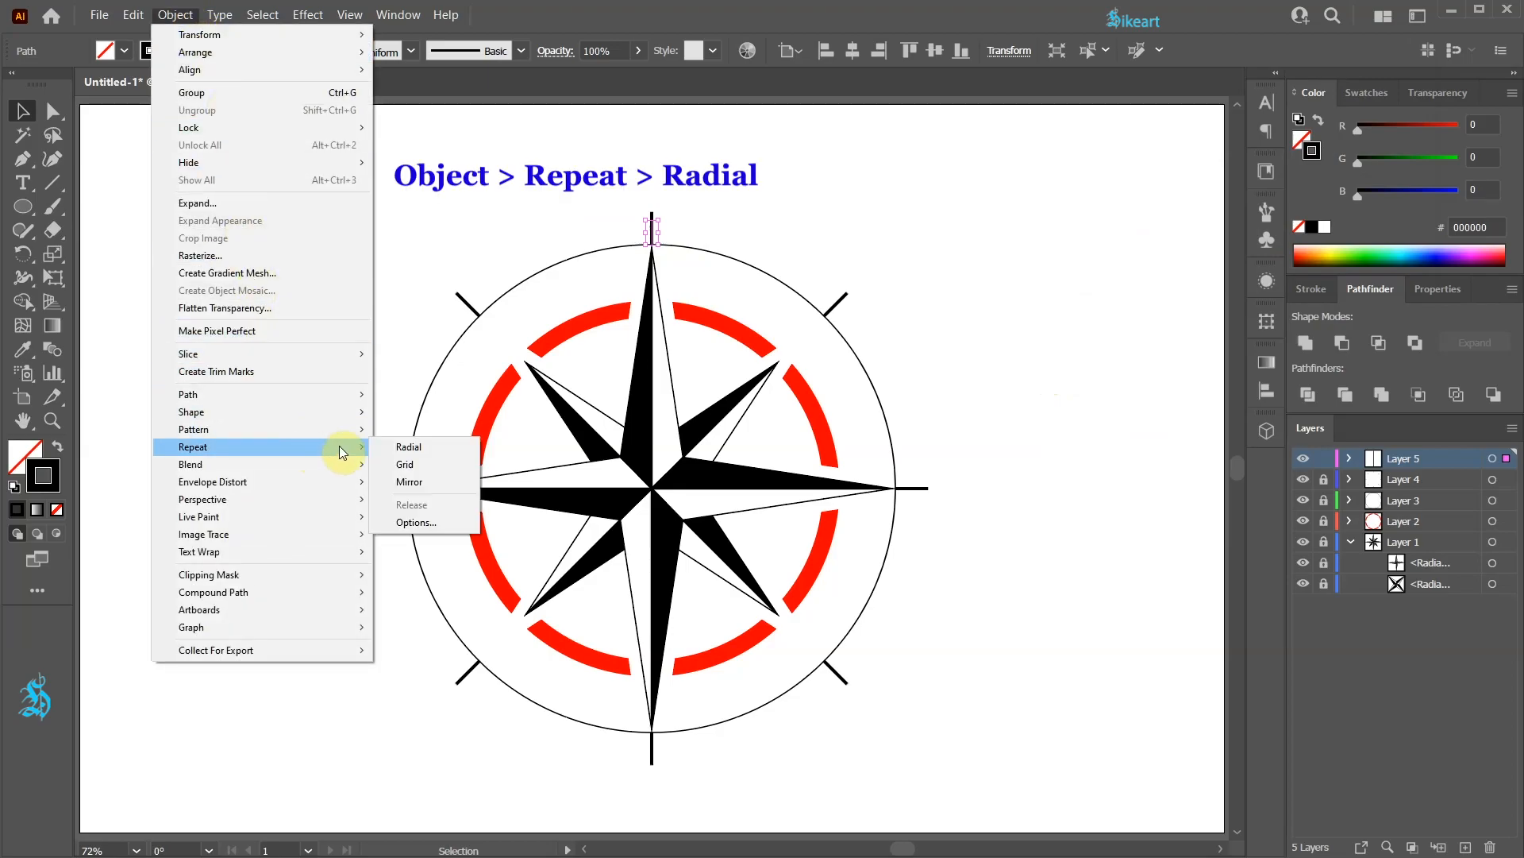
{"action": "left_click", "coordinate": [421, 444]}
{"action": "left_click", "coordinate": [739, 226]}
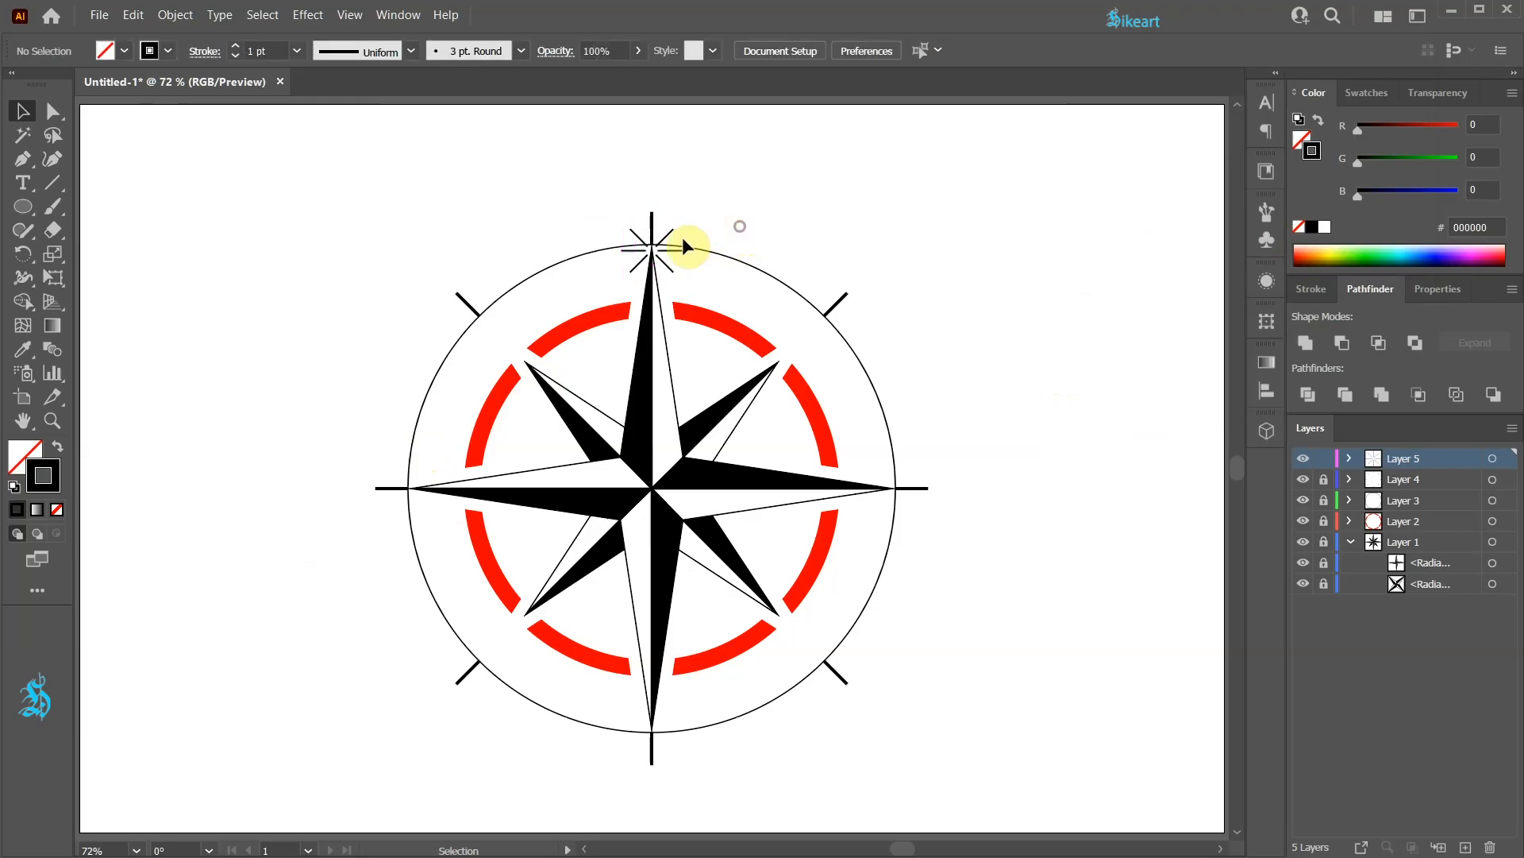
{"action": "left_click_drag", "start_coordinate": [666, 242], "coordinate": [667, 486]}
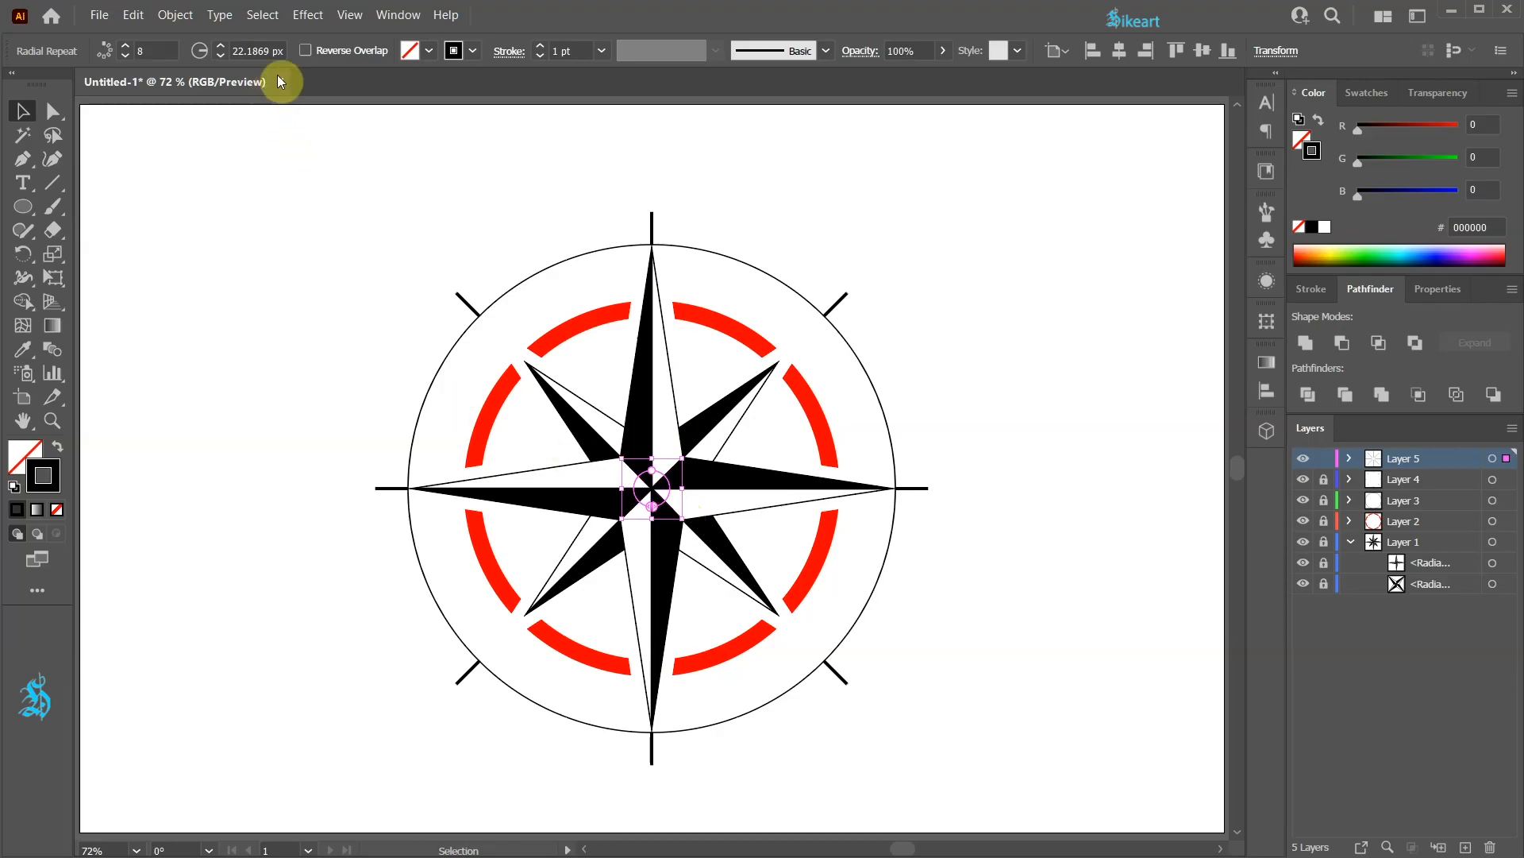
Step: Set the radius of the thin tick-mark radial repeat to 310 px
{"action": "left_click_drag", "start_coordinate": [274, 53], "coordinate": [204, 50]}
{"action": "key", "text": "Up"}
{"action": "key", "text": "Up"}
{"action": "key", "text": "Up"}
{"action": "key", "text": "shift+Up"}
{"action": "key", "text": "shift+Up"}
{"action": "key", "text": "shift+Up"}
{"action": "key", "text": "shift+Up"}
{"action": "key", "text": "shift+Up"}
{"action": "key", "text": "shift+Up"}
{"action": "key", "text": "shift+Up"}
{"action": "key", "text": "shift+Up"}
{"action": "key", "text": "shift+Up"}
{"action": "key", "text": "shift+Up"}
{"action": "key", "text": "shift+Up"}
{"action": "key", "text": "shift+Up"}
{"action": "key", "text": "shift+Up"}
{"action": "key", "text": "shift+Up"}
{"action": "key", "text": "shift+Up"}
{"action": "key", "text": "shift+Up"}
{"action": "key", "text": "shift+Up"}
{"action": "key", "text": "shift+Up"}
{"action": "key", "text": "shift+Up"}
{"action": "key", "text": "shift+Up"}
{"action": "key", "text": "shift+Down"}
{"action": "key", "text": "shift+Down"}
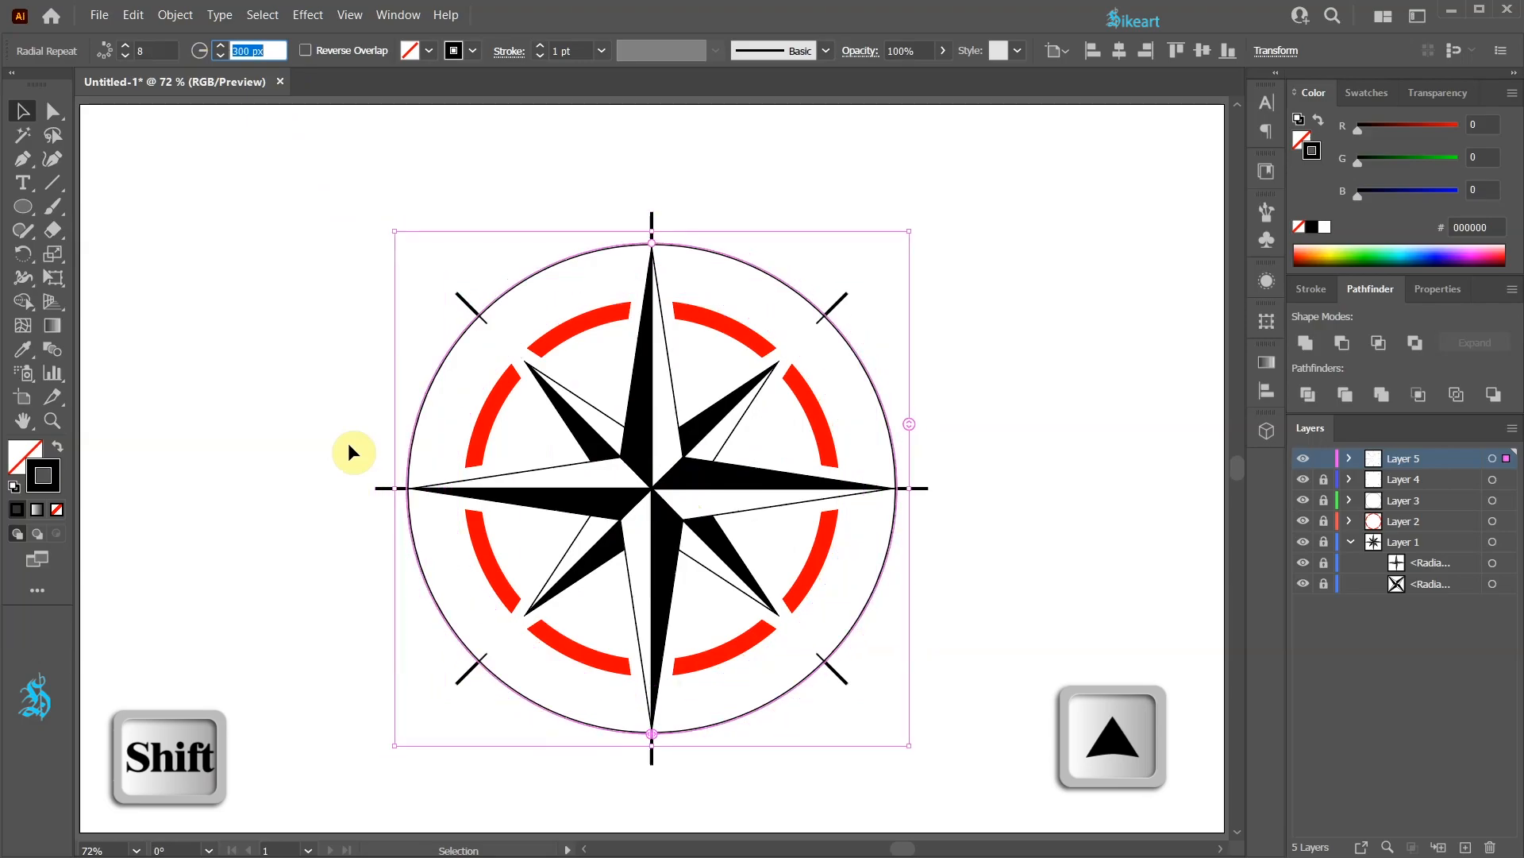
{"action": "key", "text": "shift+Up"}
Step: Fine-tune the thin tick-mark repeat's radius to 313 px so the ticks start on the outer circle
{"action": "scroll", "coordinate": [632, 264], "scroll_direction": "up", "scroll_amount": 3}
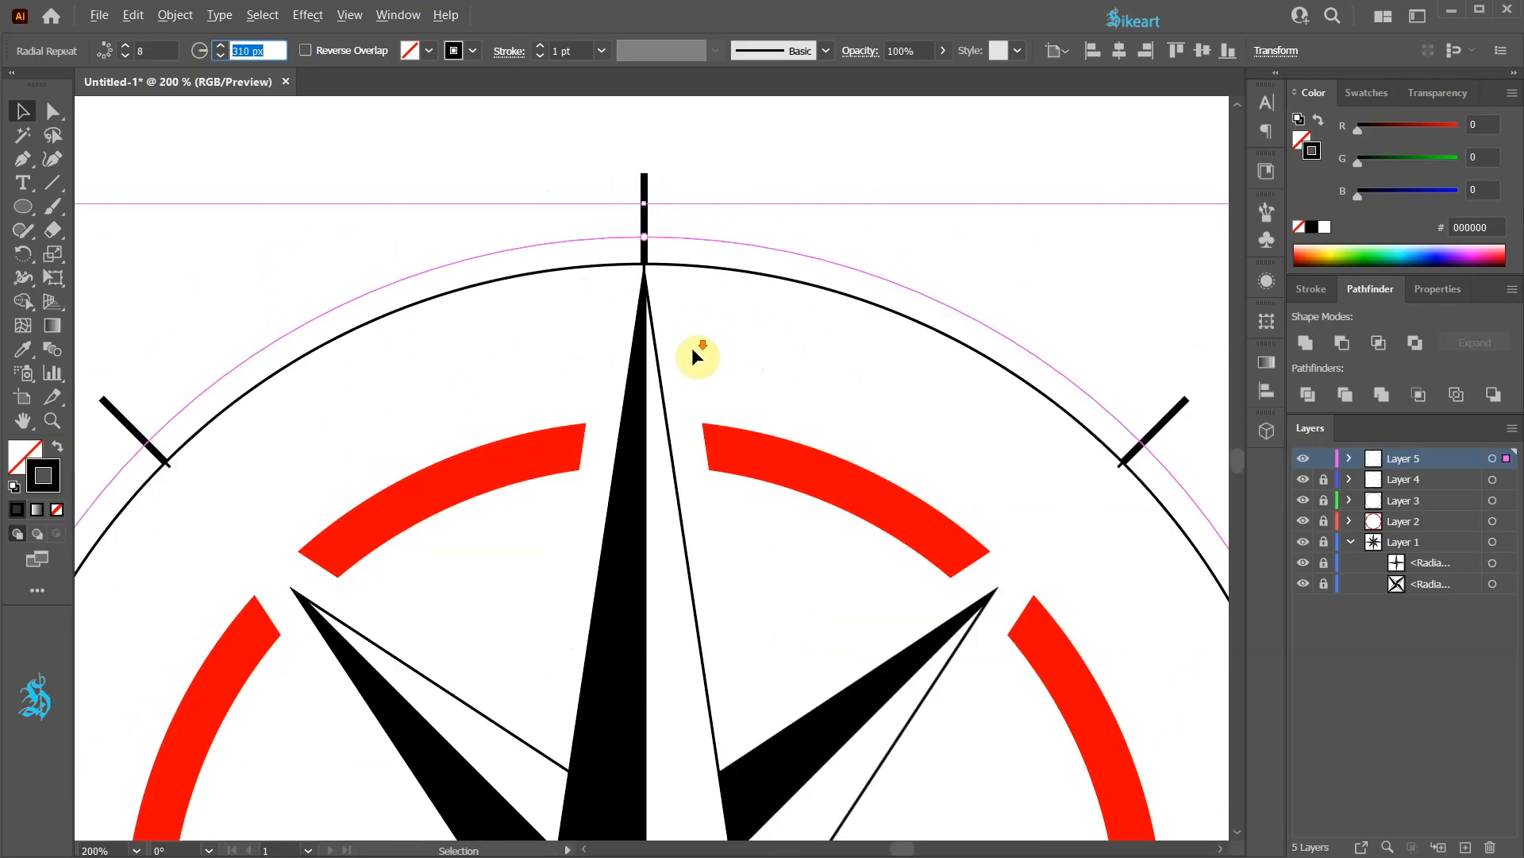
{"action": "scroll", "coordinate": [1013, 457], "scroll_direction": "up", "scroll_amount": 4}
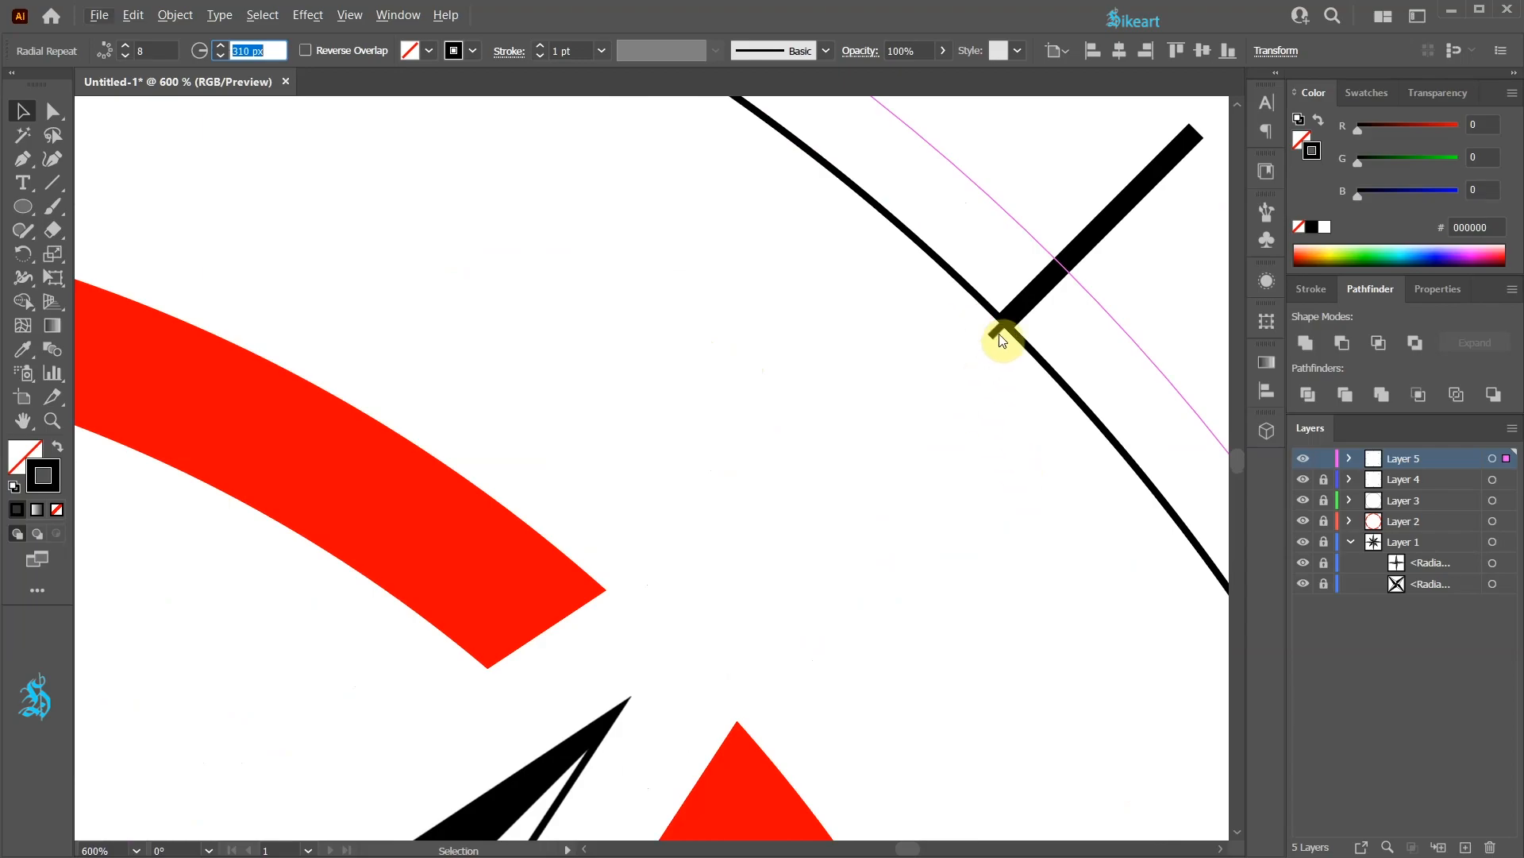
{"action": "left_click", "coordinate": [1003, 374]}
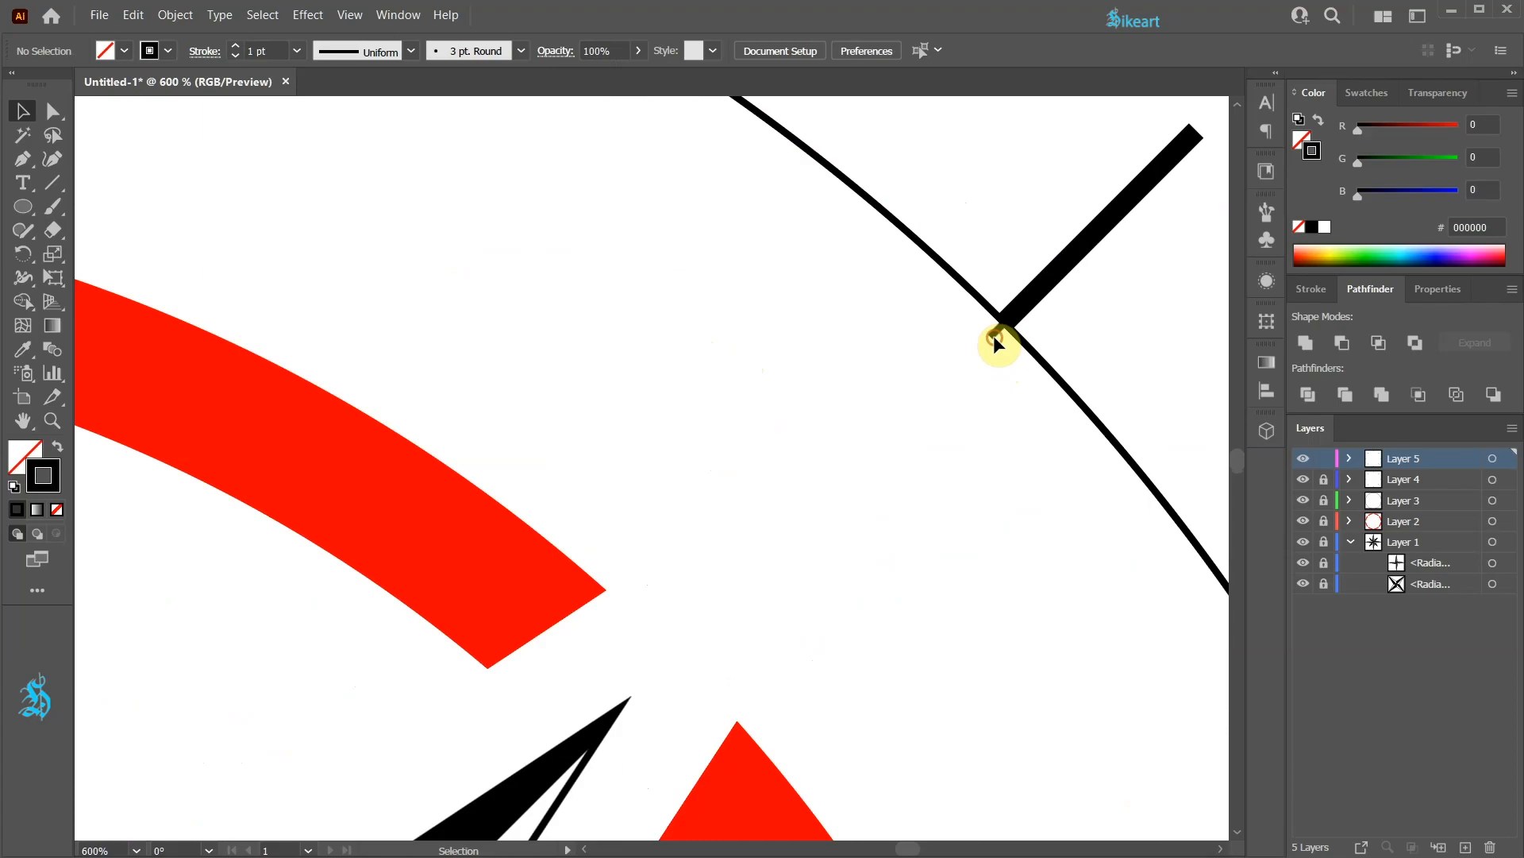
{"action": "left_click", "coordinate": [997, 340]}
{"action": "double_click", "coordinate": [242, 50]}
{"action": "key", "text": "Up"}
{"action": "key", "text": "Up"}
{"action": "key", "text": "Up"}
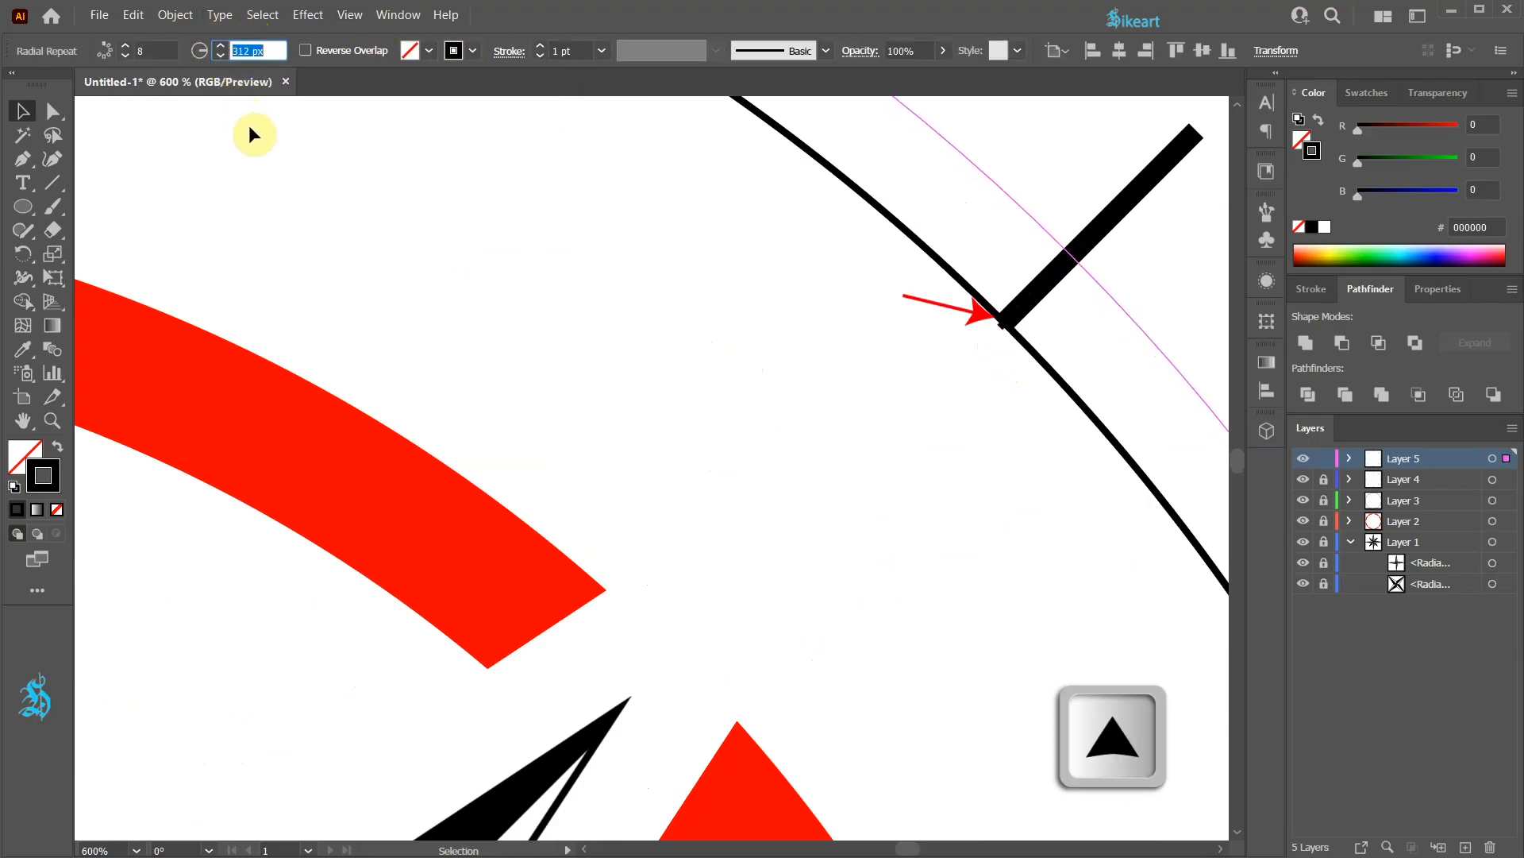
{"action": "left_click", "coordinate": [746, 375]}
{"action": "key", "text": "ctrl+0"}
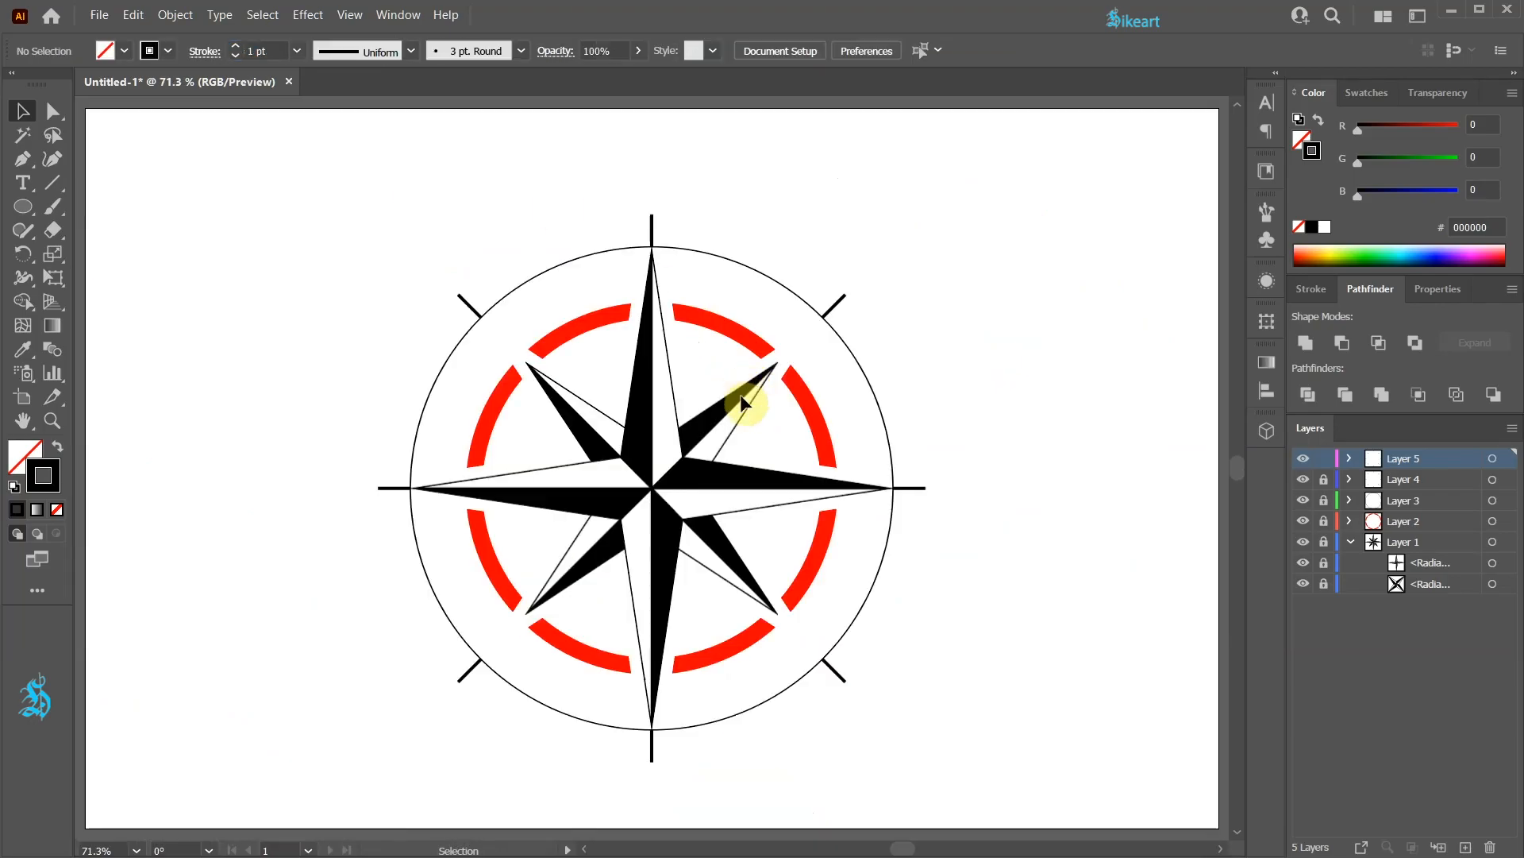
Step: Set the thin tick-mark radial repeat to 64 instances and lock its layer
{"action": "left_click", "coordinate": [670, 245]}
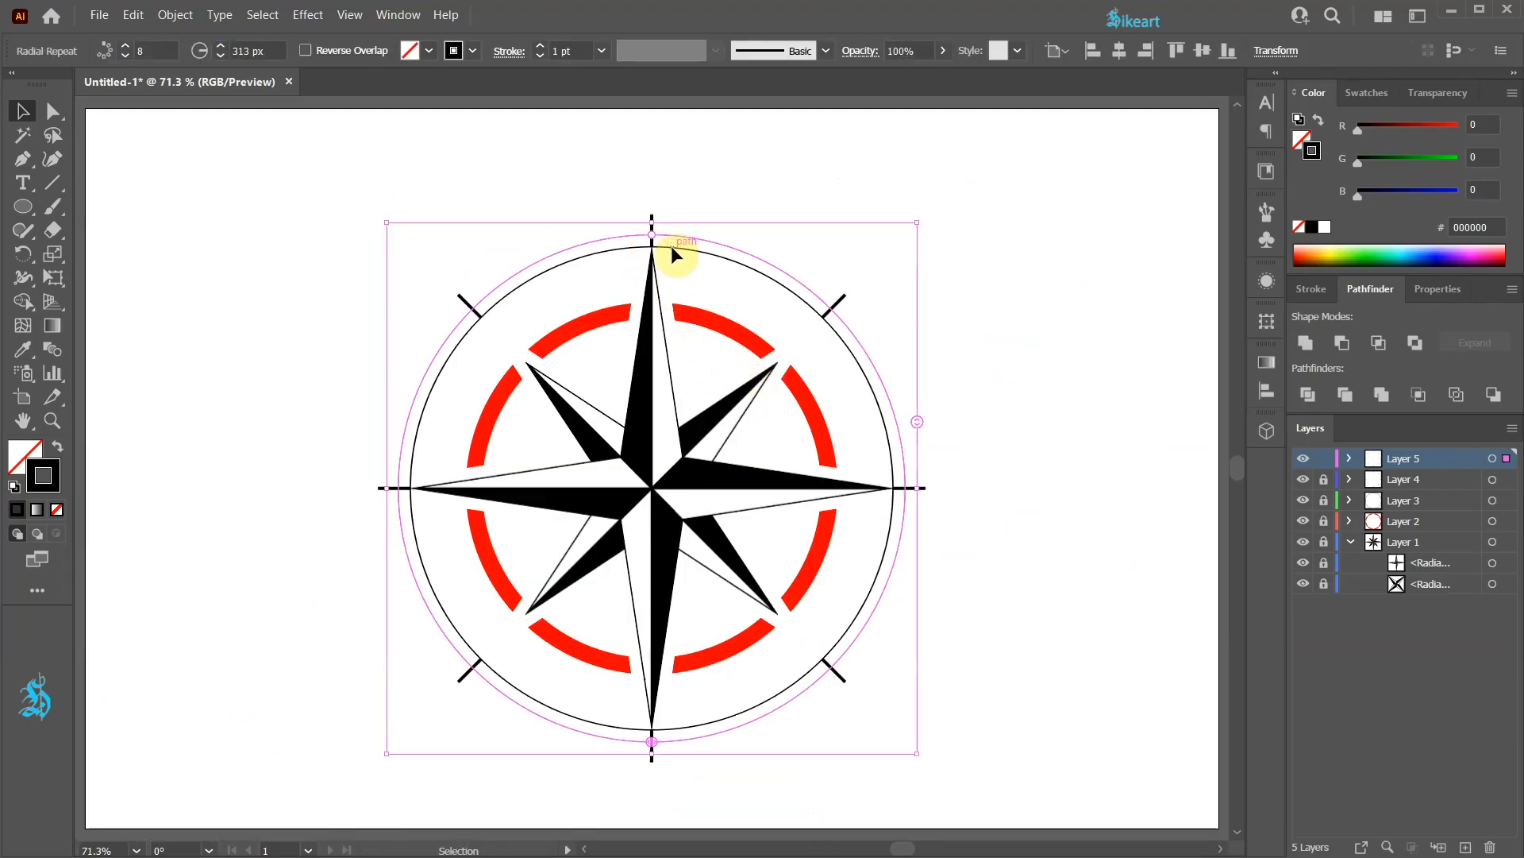
{"action": "left_click", "coordinate": [124, 45]}
{"action": "left_click", "coordinate": [124, 45]}
{"action": "left_click", "coordinate": [126, 45]}
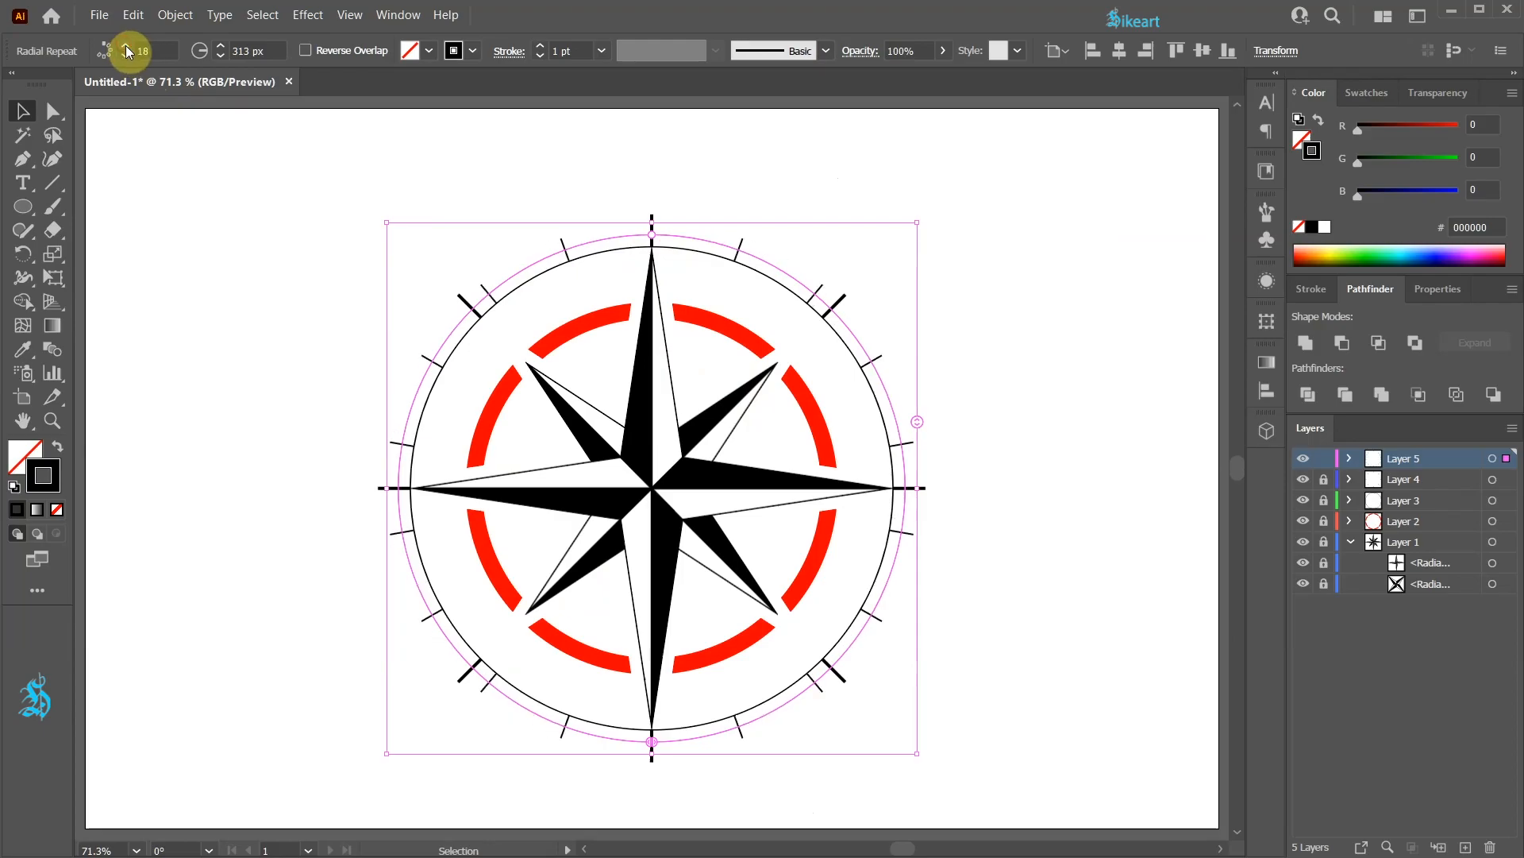
{"action": "left_click", "coordinate": [125, 45]}
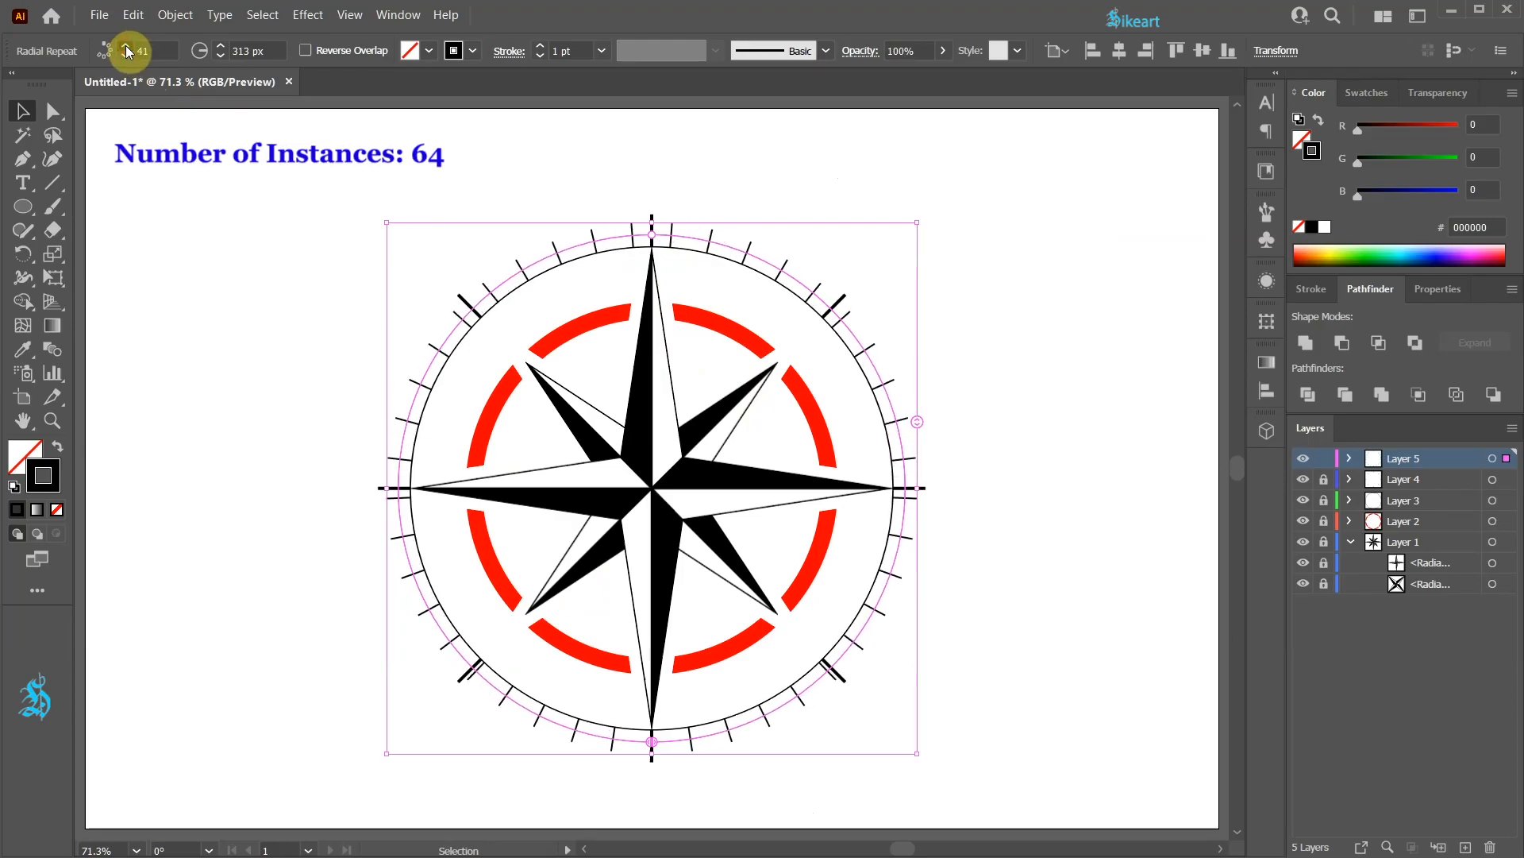
{"action": "left_click", "coordinate": [126, 45]}
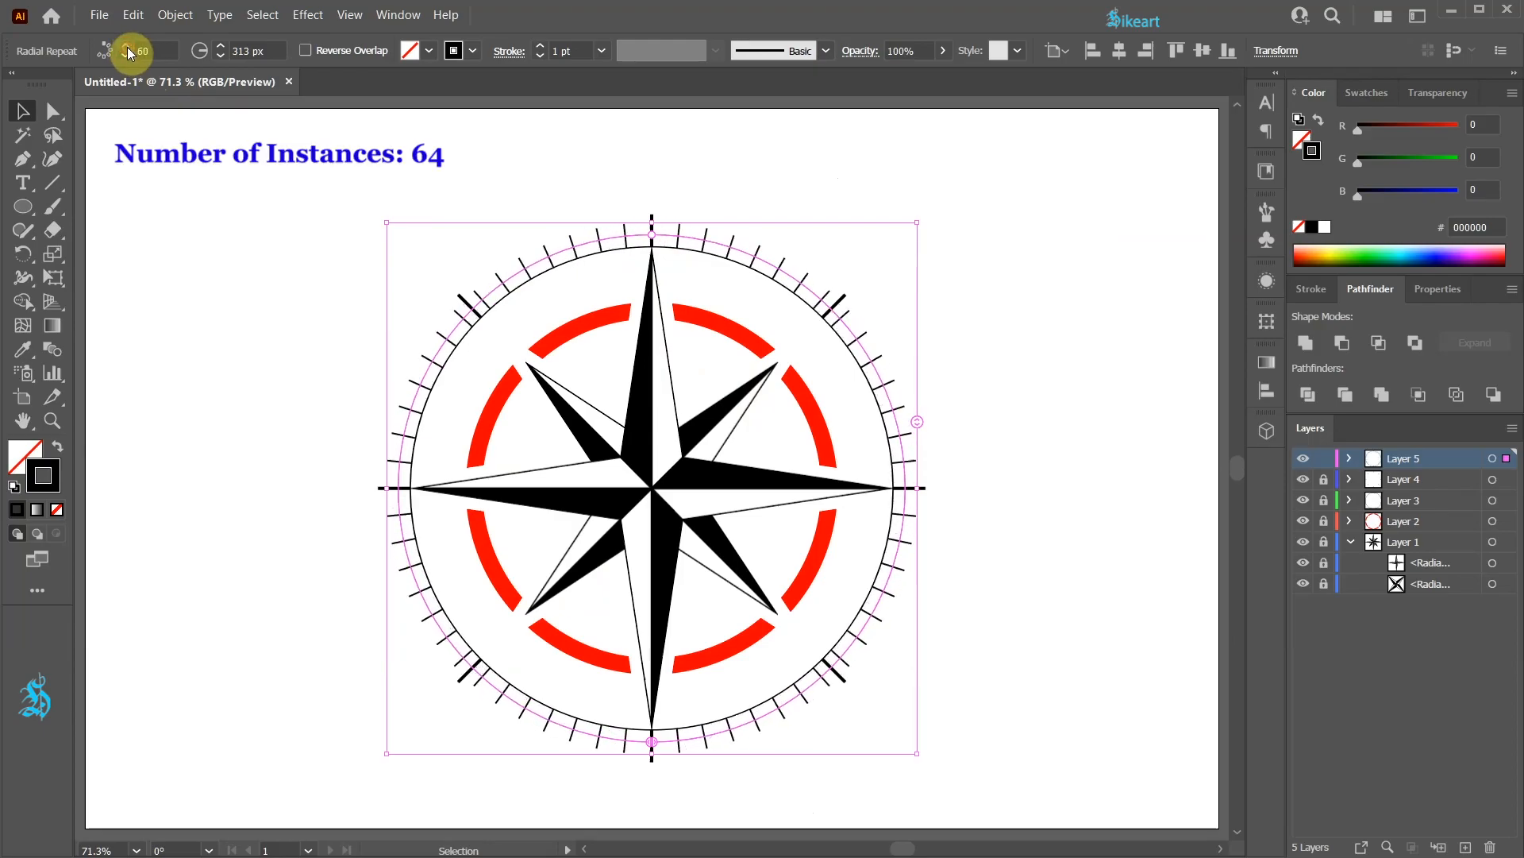
{"action": "left_click", "coordinate": [727, 195]}
{"action": "left_click", "coordinate": [1323, 458]}
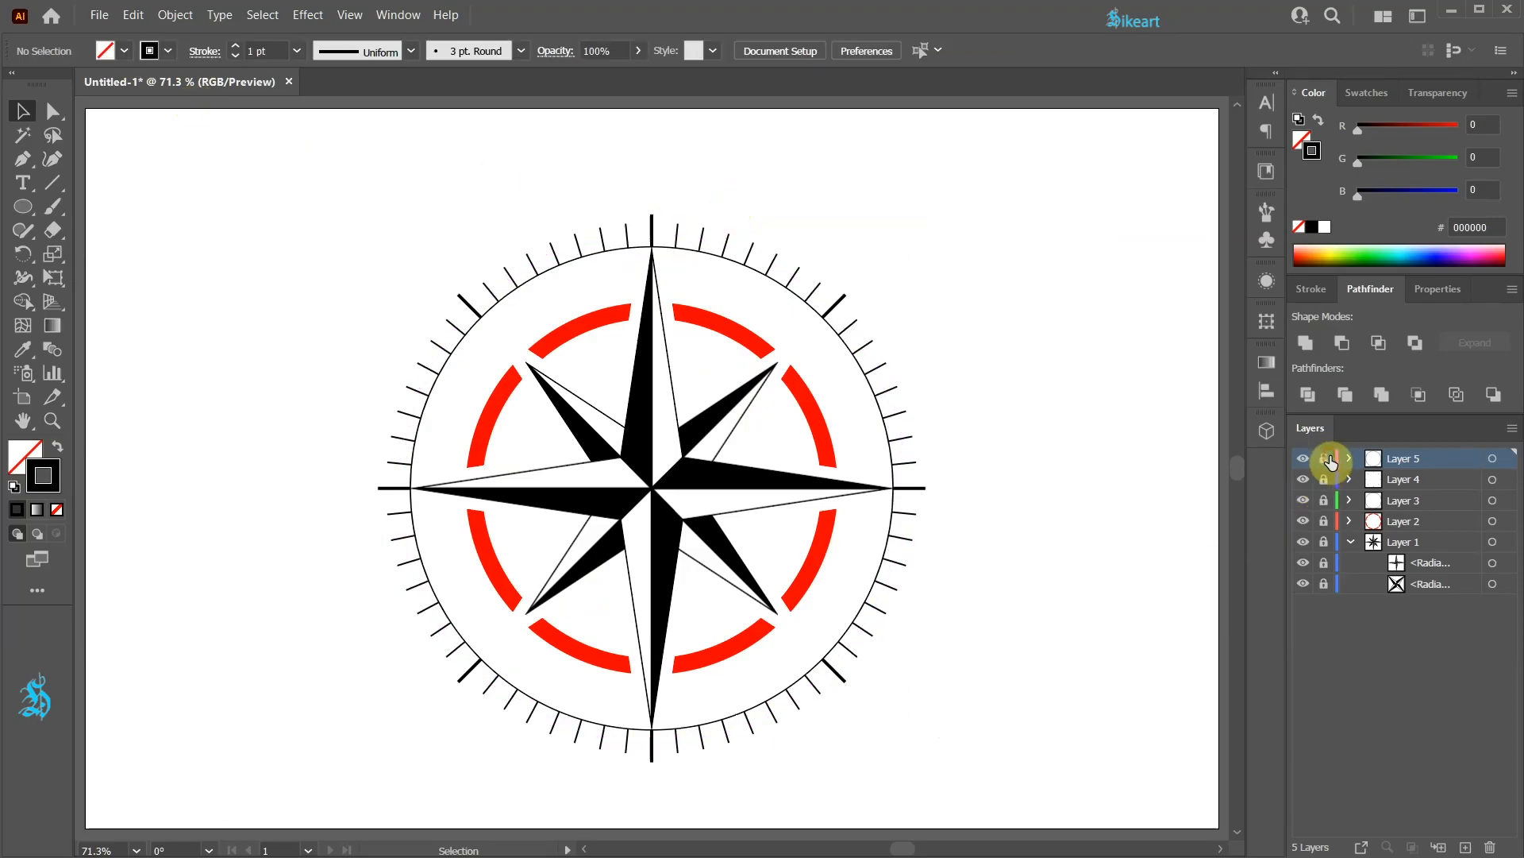
Step: Add a new layer and place the point text 360 in the empty space above the compass rose
{"action": "left_click", "coordinate": [1466, 846]}
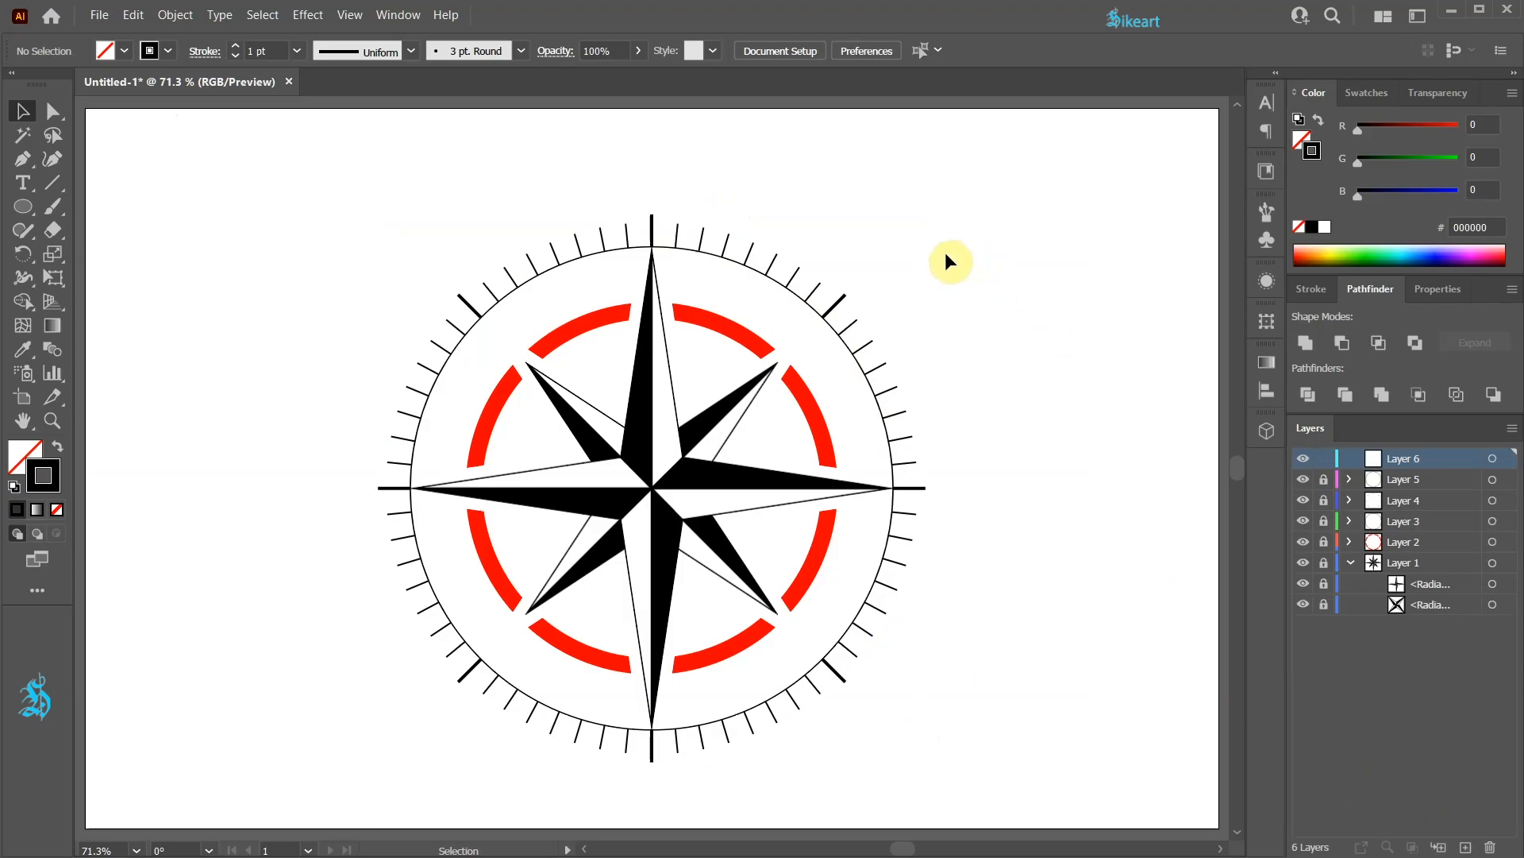
{"action": "left_click", "coordinate": [23, 181]}
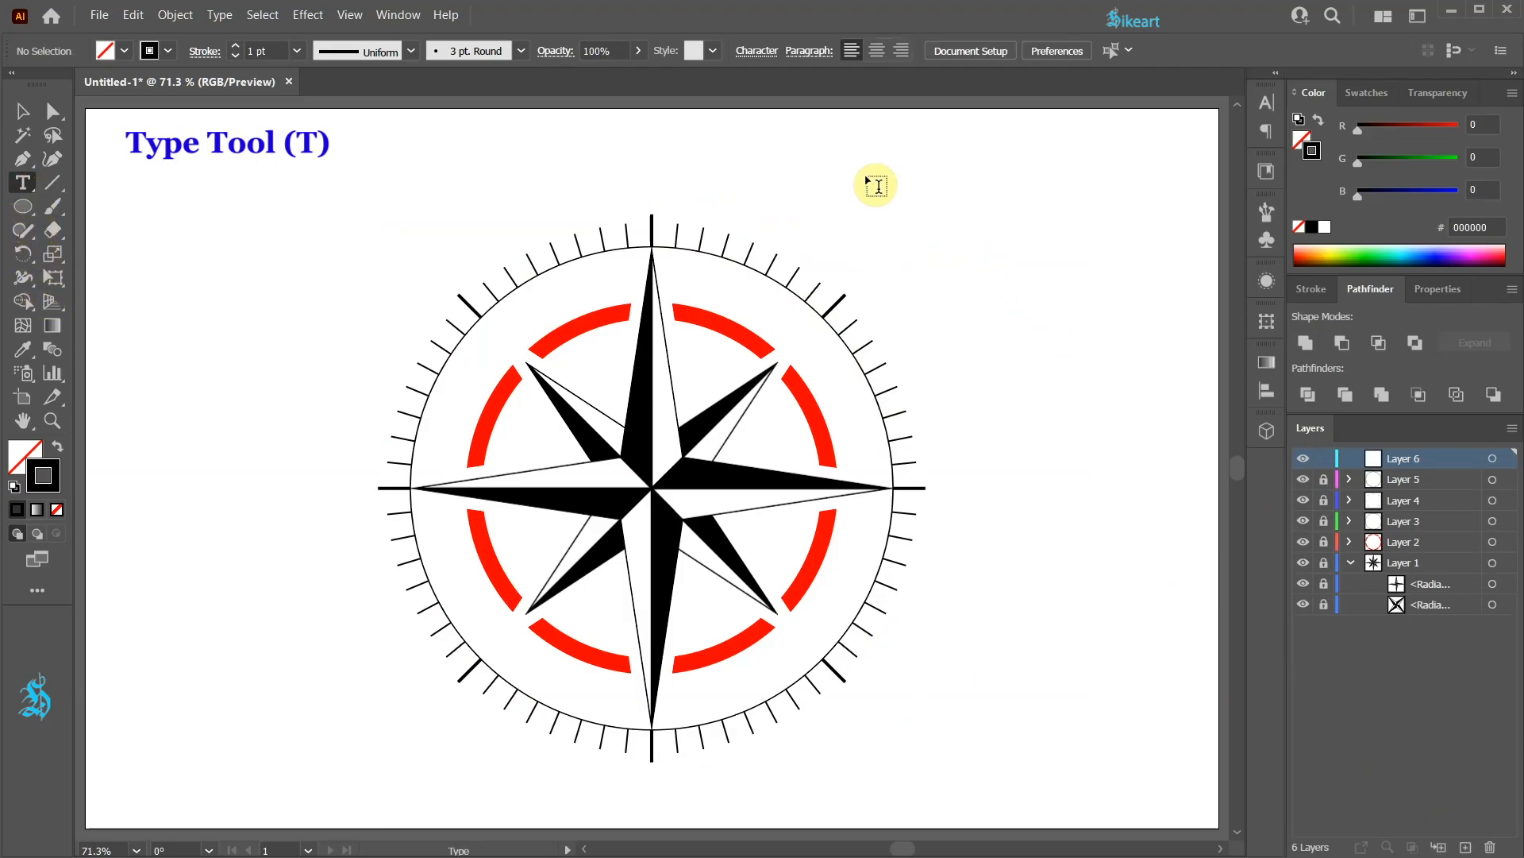
{"action": "left_click", "coordinate": [845, 193]}
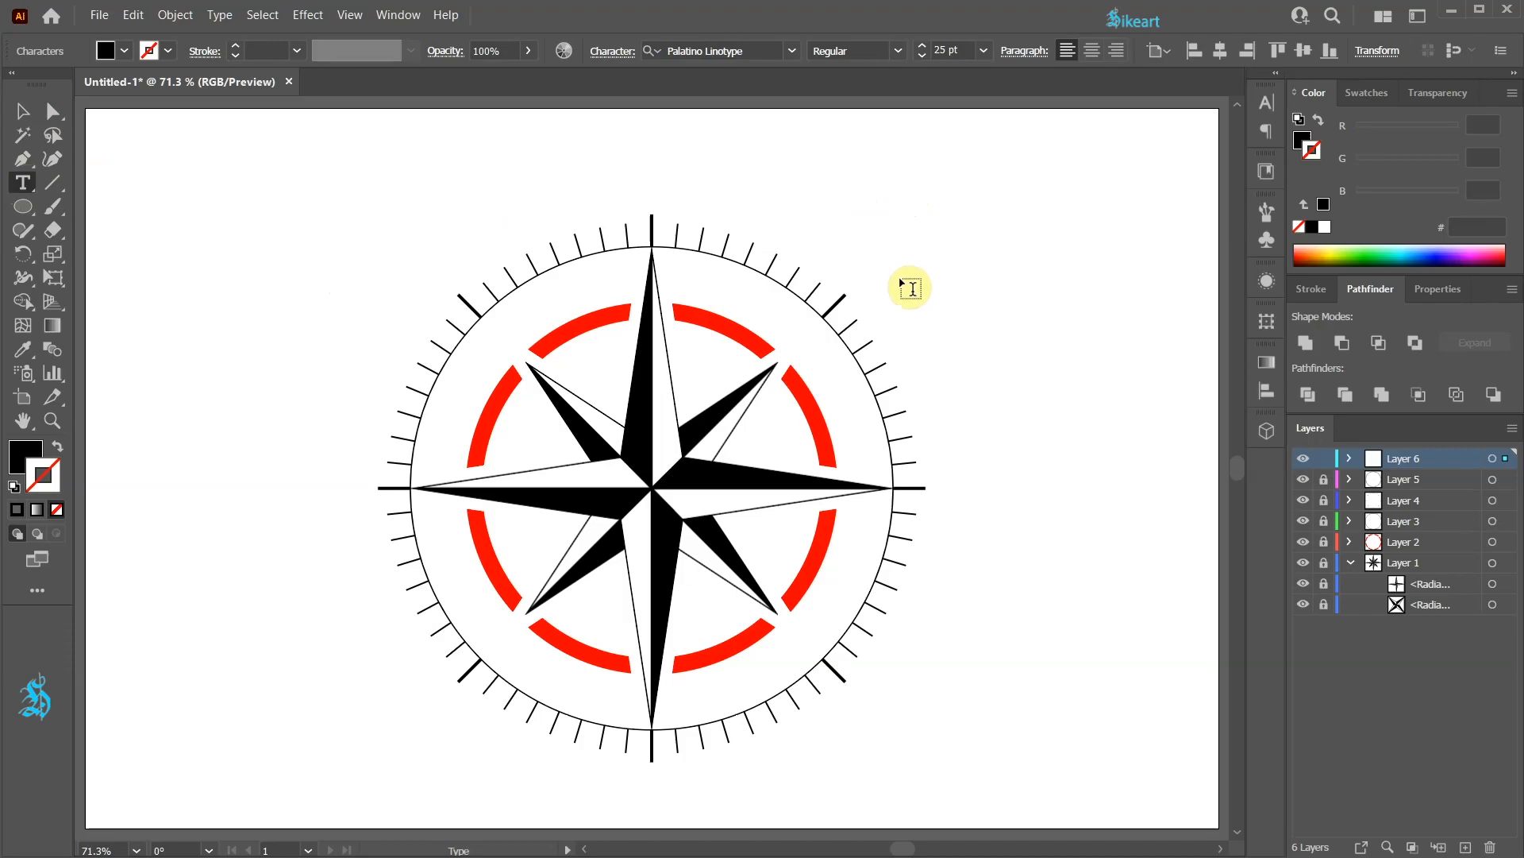
{"action": "type", "text": "360"}
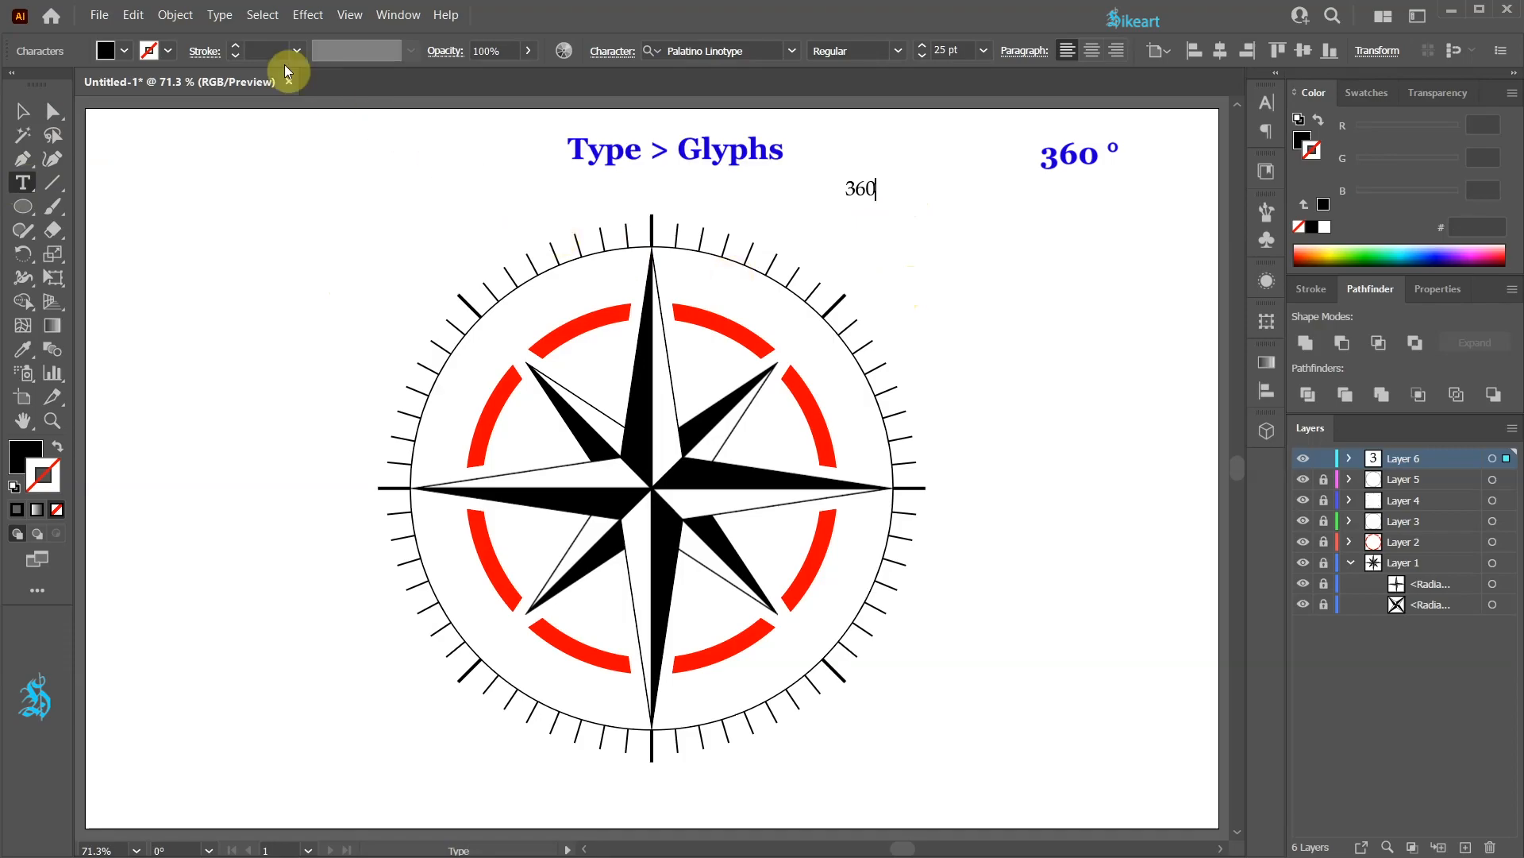
Step: Append the degree sign from the Palatino Linotype glyphs to the 360 text
{"action": "left_click", "coordinate": [221, 15]}
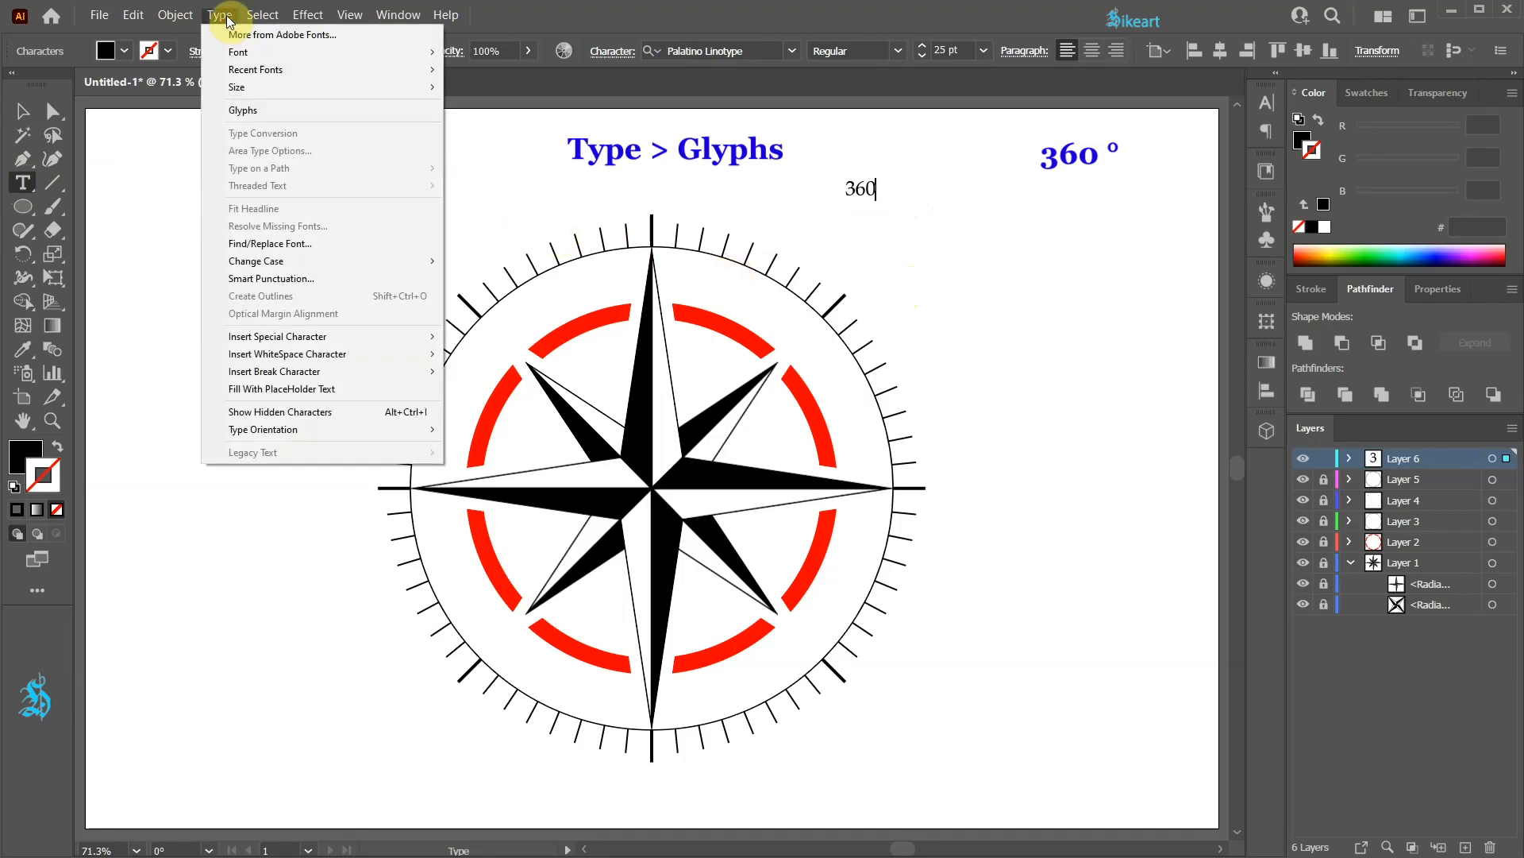
{"action": "left_click", "coordinate": [266, 111]}
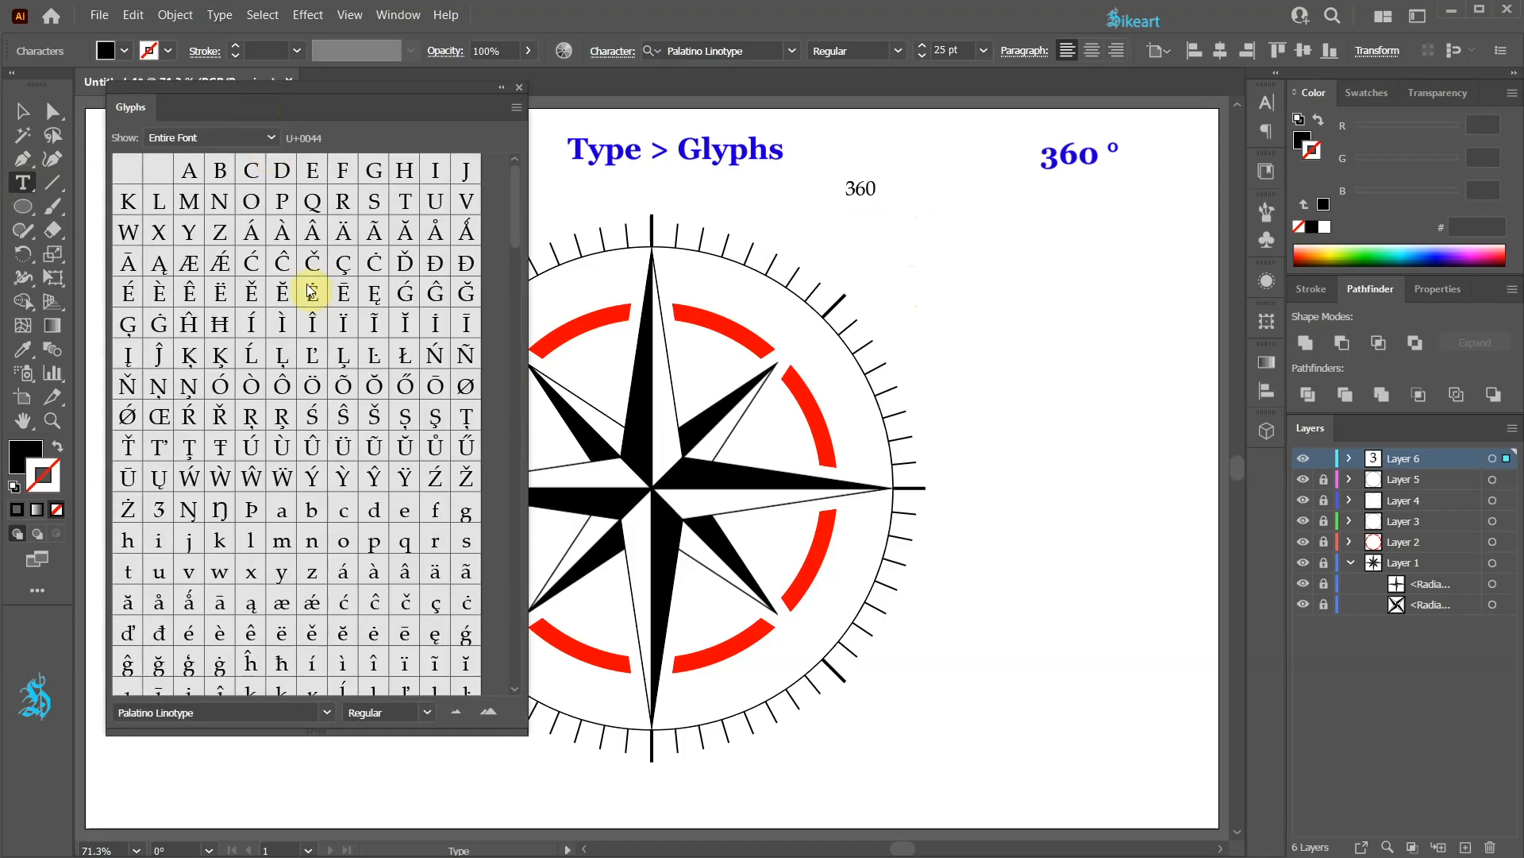
{"action": "scroll", "coordinate": [373, 536], "scroll_direction": "down", "scroll_amount": 4}
{"action": "scroll", "coordinate": [373, 536], "scroll_direction": "down", "scroll_amount": 10}
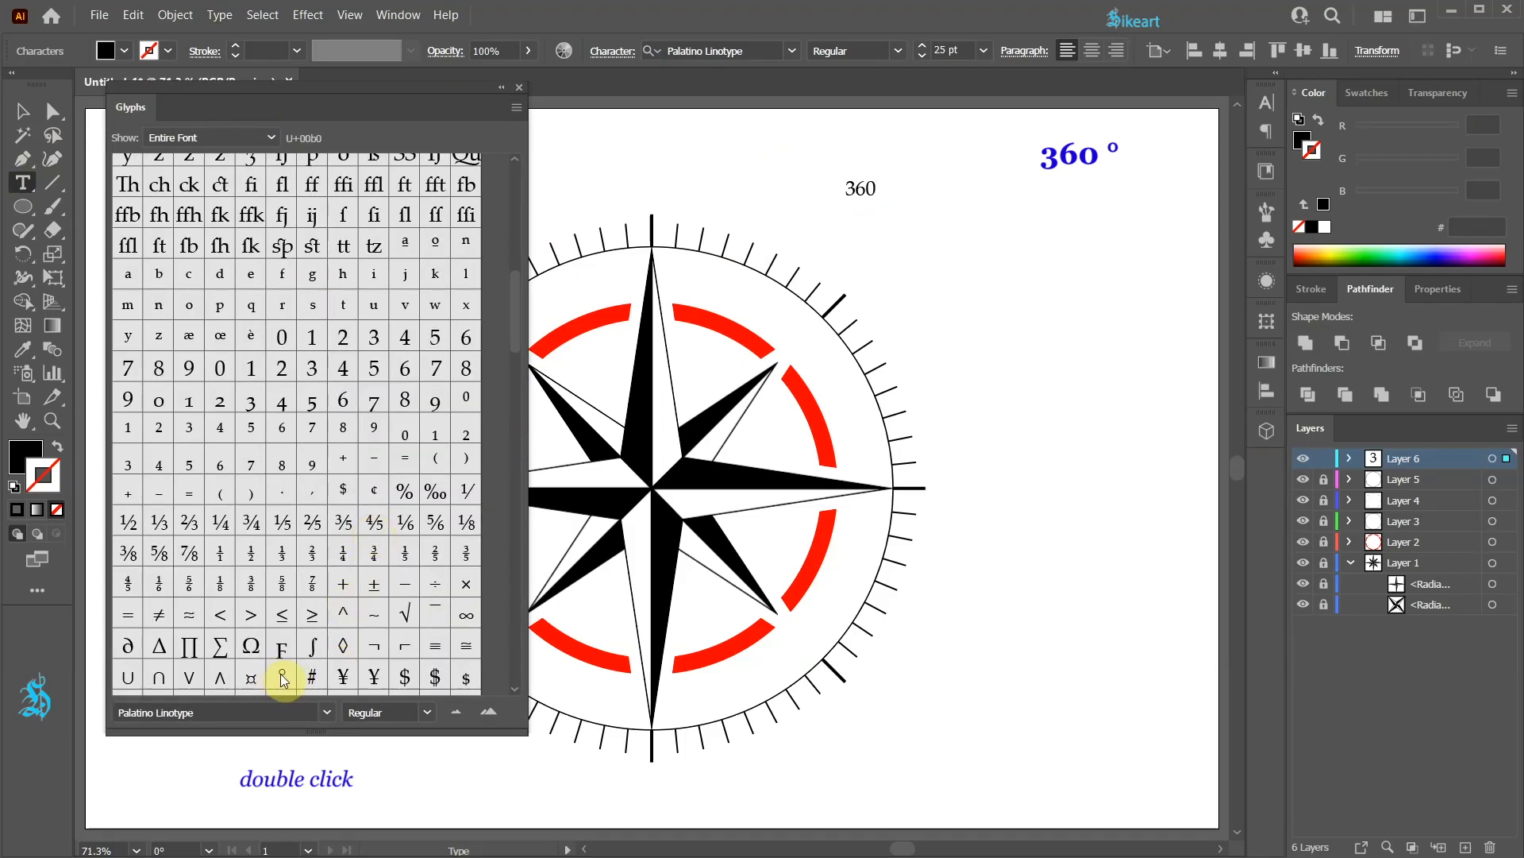
{"action": "double_click", "coordinate": [282, 677]}
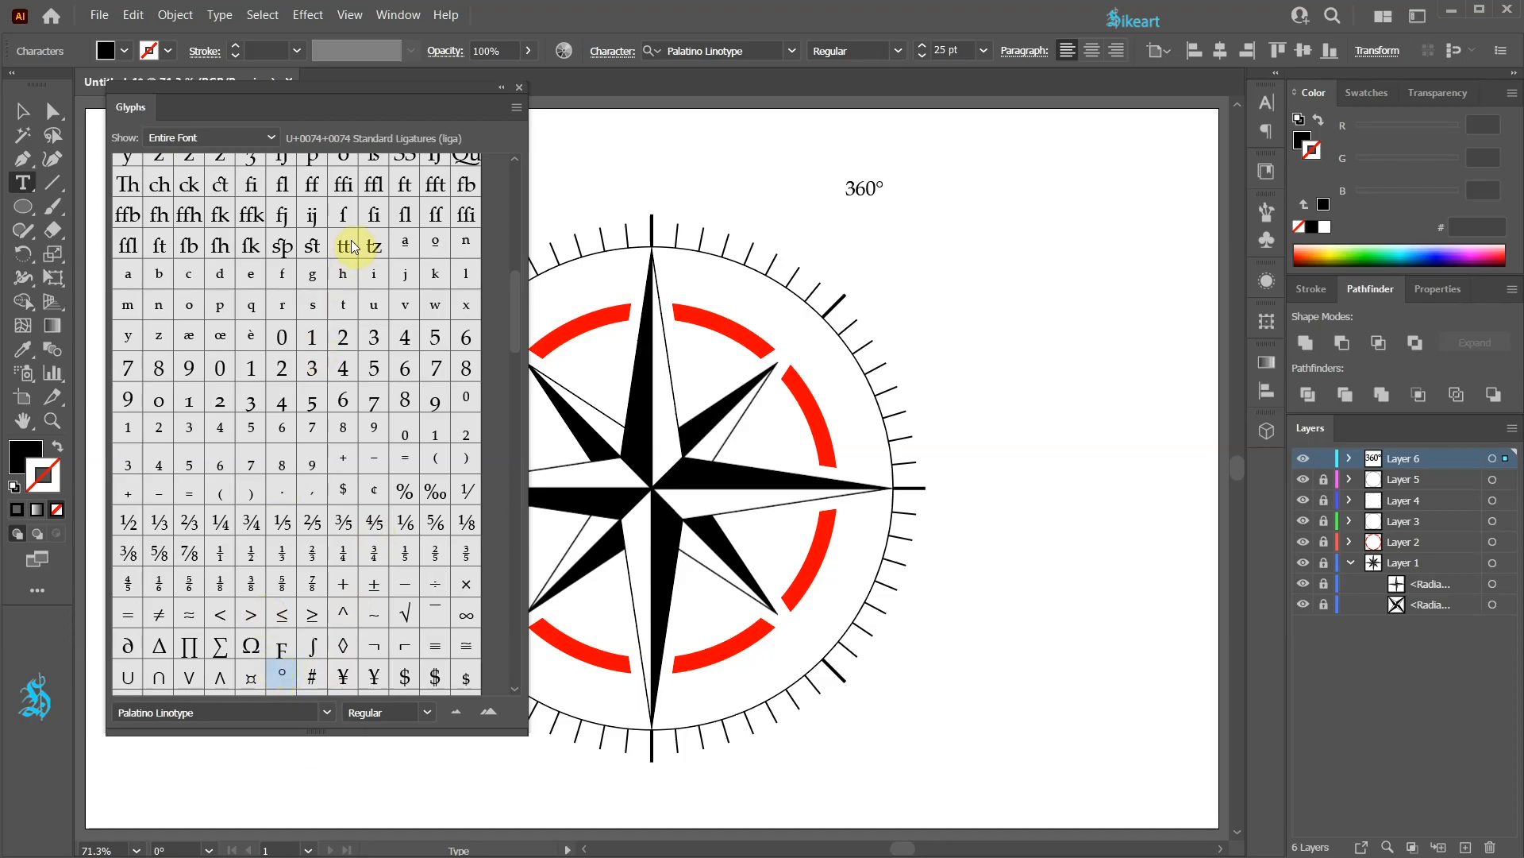
{"action": "left_click", "coordinate": [520, 88]}
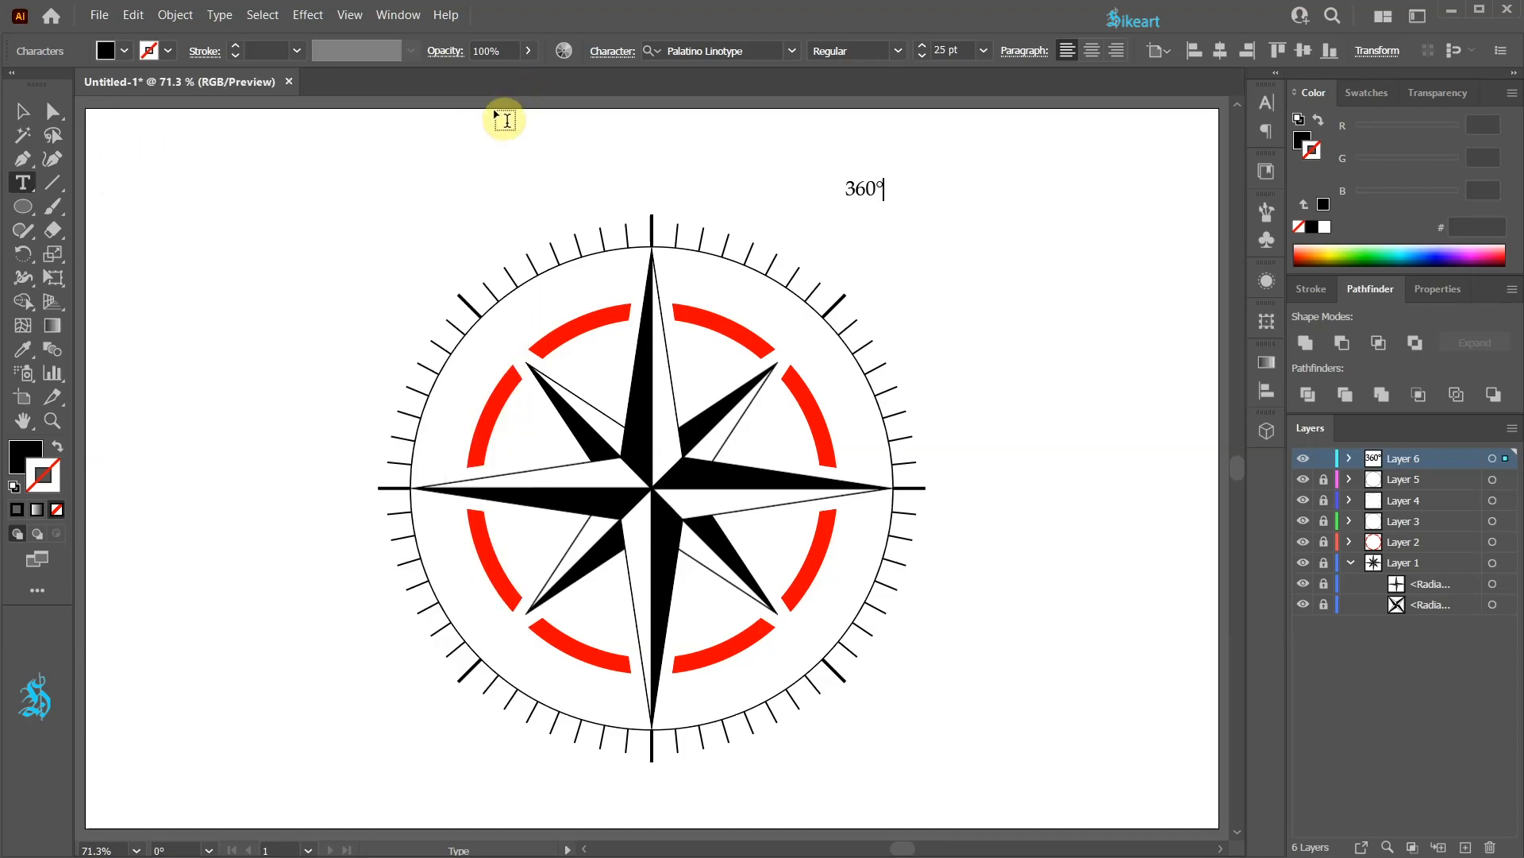
Step: Center-align the 360° text and position it just above the compass rose's north tick mark
{"action": "left_click", "coordinate": [22, 111]}
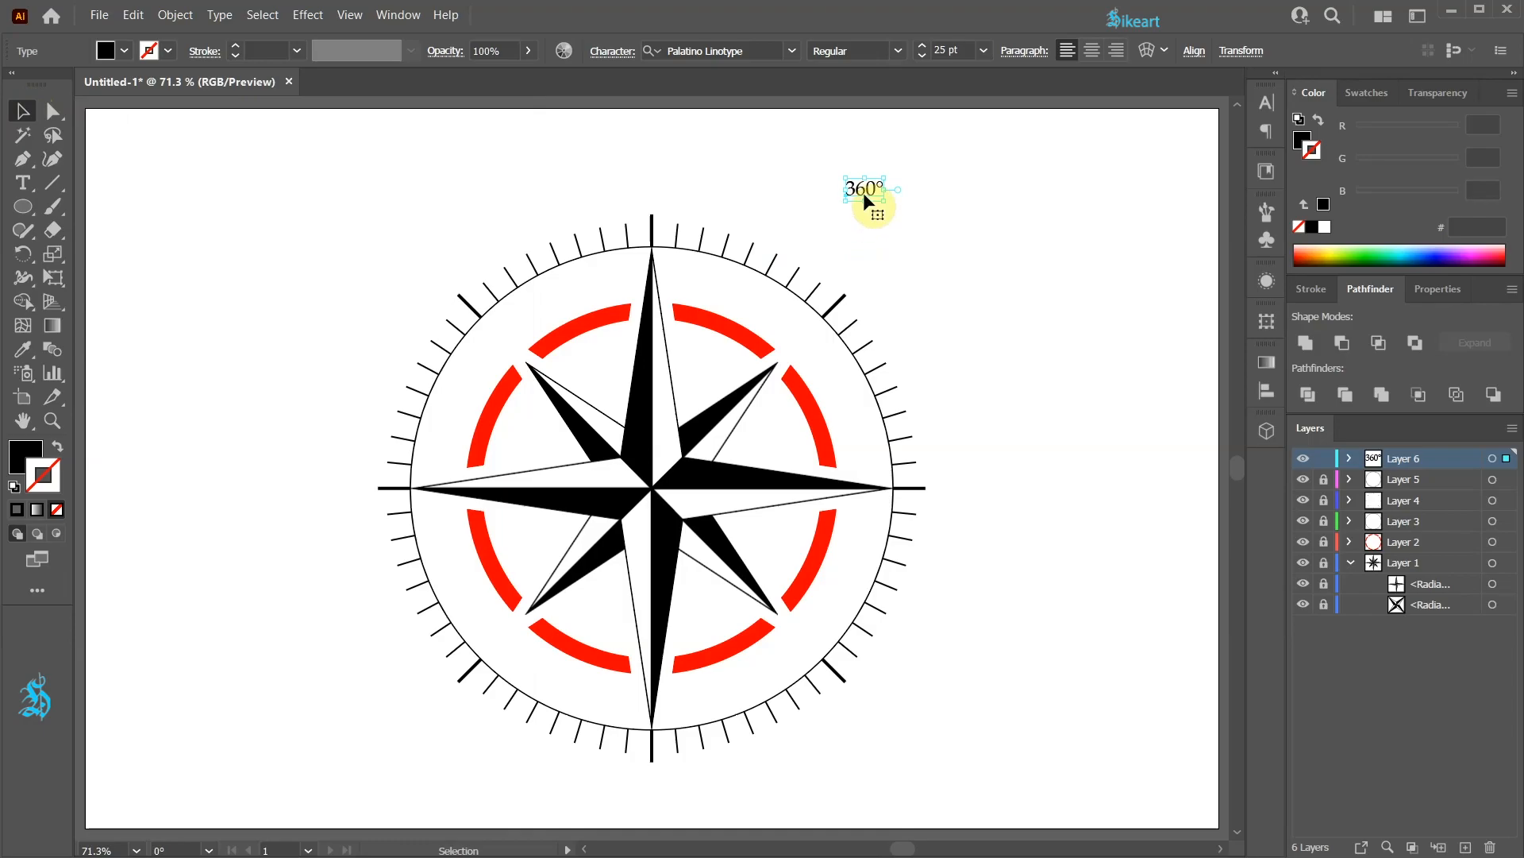
{"action": "left_click", "coordinate": [1093, 51]}
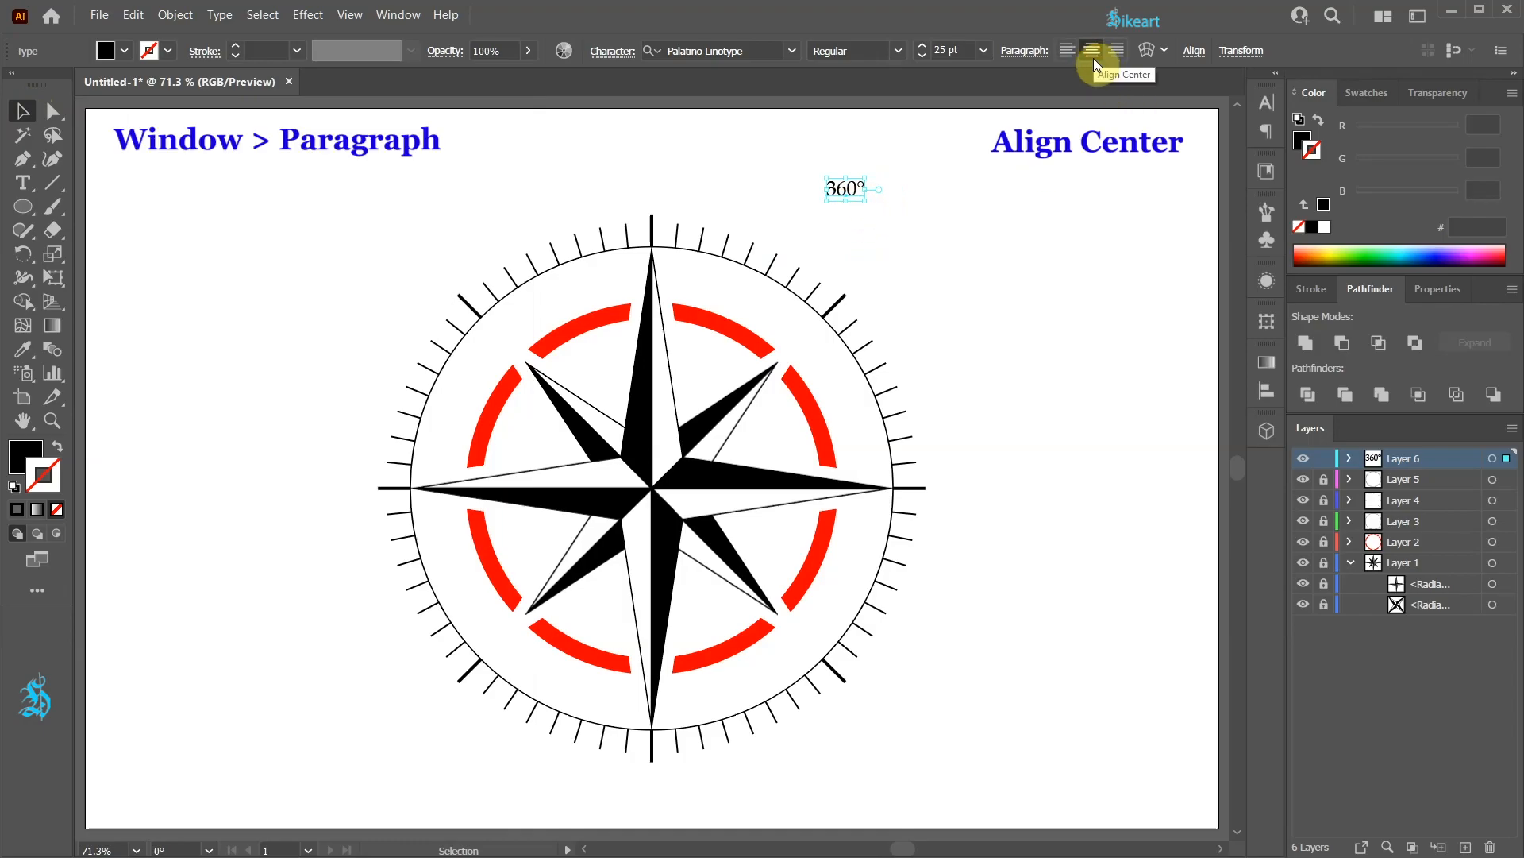
{"action": "scroll", "coordinate": [845, 188], "scroll_direction": "up", "scroll_amount": 6}
{"action": "left_click_drag", "start_coordinate": [845, 187], "coordinate": [842, 190]}
{"action": "left_click_drag", "start_coordinate": [717, 222], "coordinate": [717, 224]}
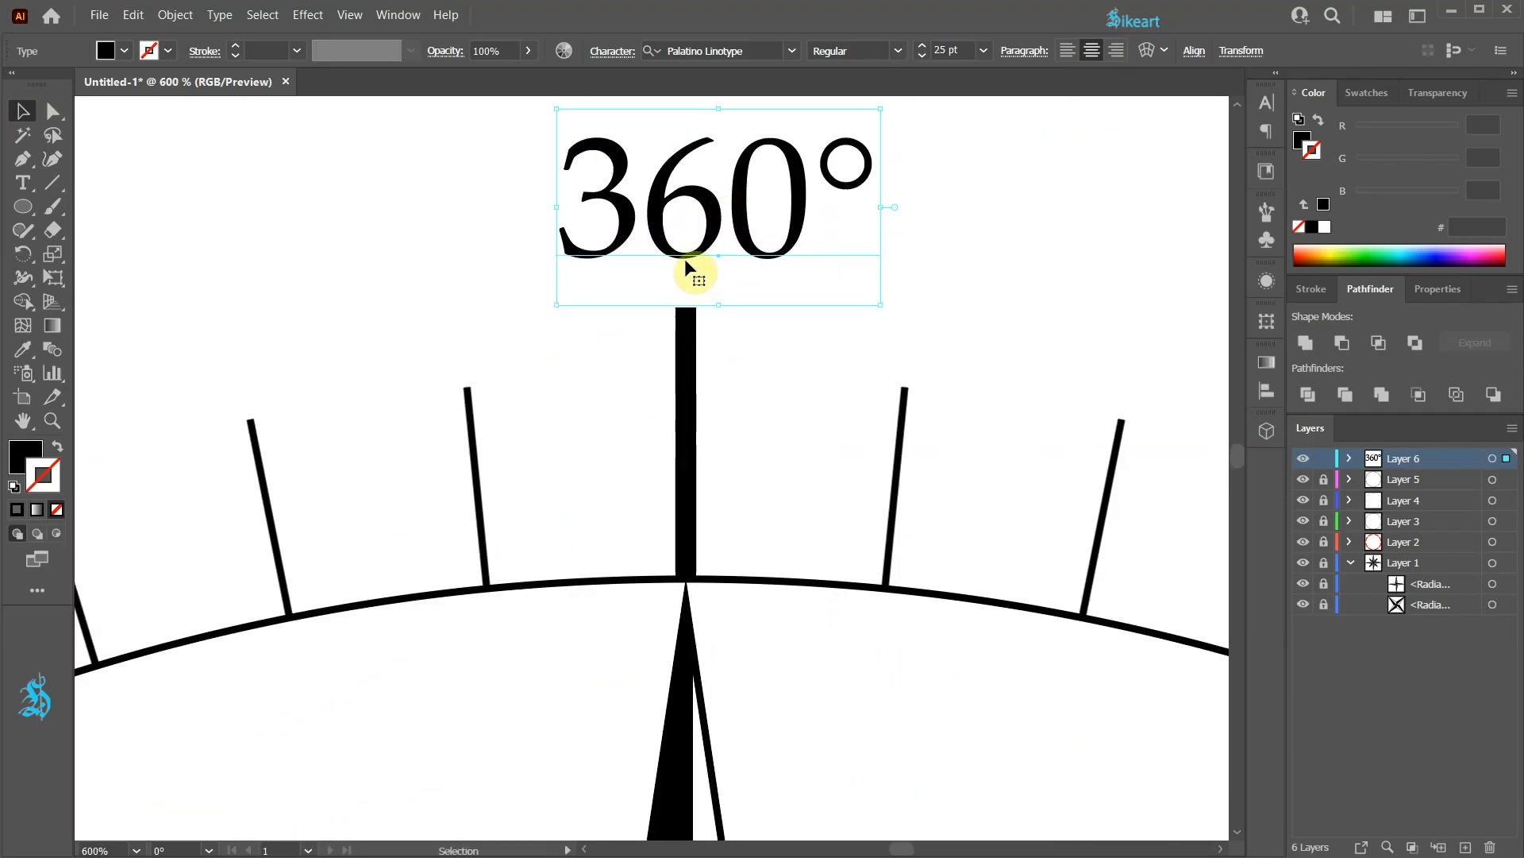
{"action": "scroll", "coordinate": [684, 259], "scroll_direction": "down", "scroll_amount": 2}
{"action": "scroll", "coordinate": [670, 246], "scroll_direction": "down", "scroll_amount": 3}
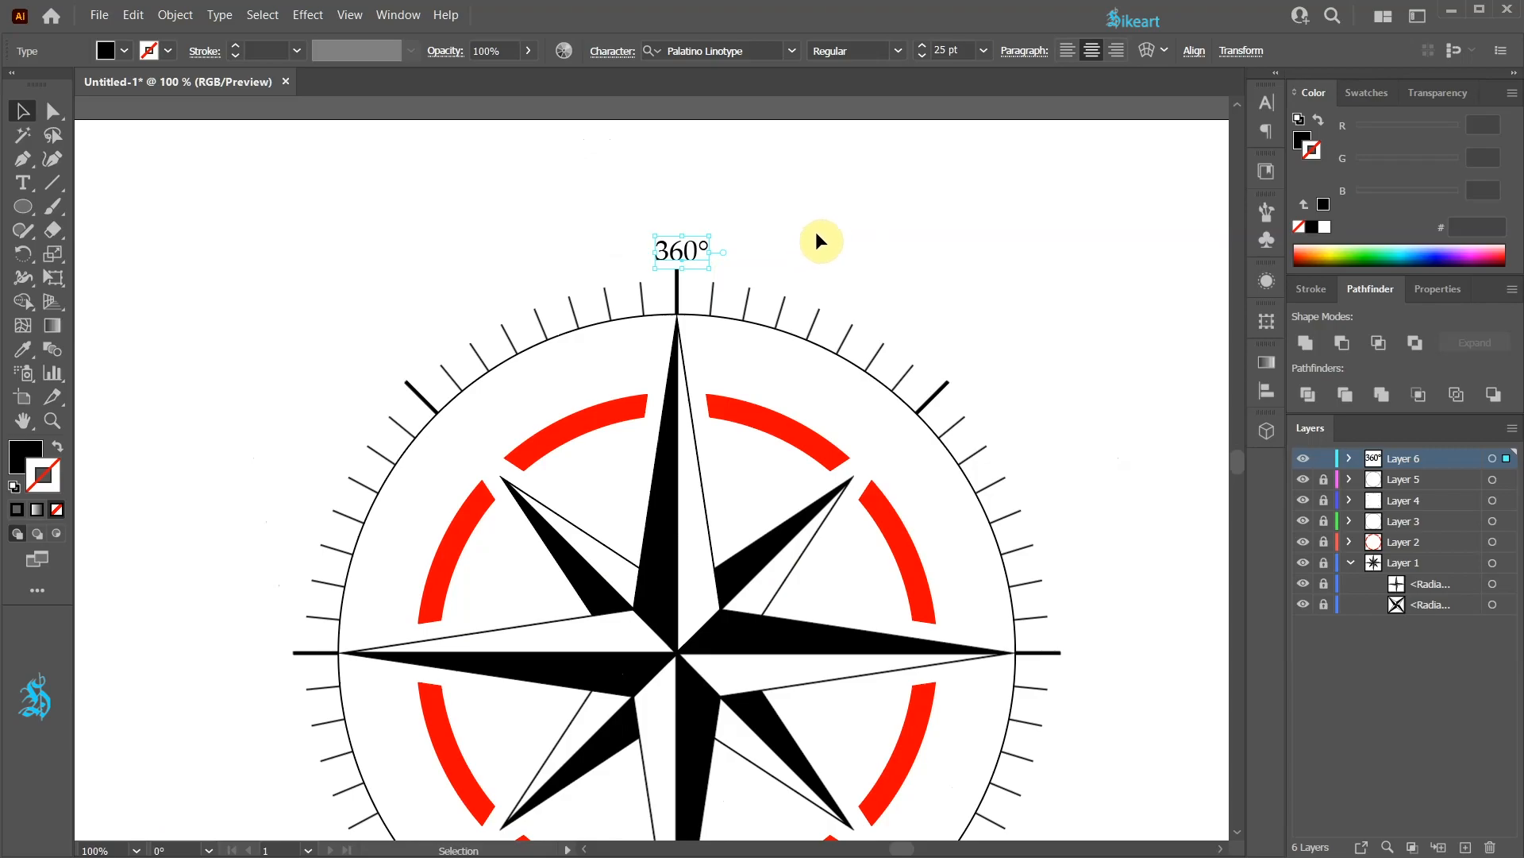
{"action": "left_click", "coordinate": [820, 240]}
Step: Duplicate the 360° label directly above itself and change the copy's text to N
{"action": "left_click_drag", "start_coordinate": [681, 254], "coordinate": [689, 194]}
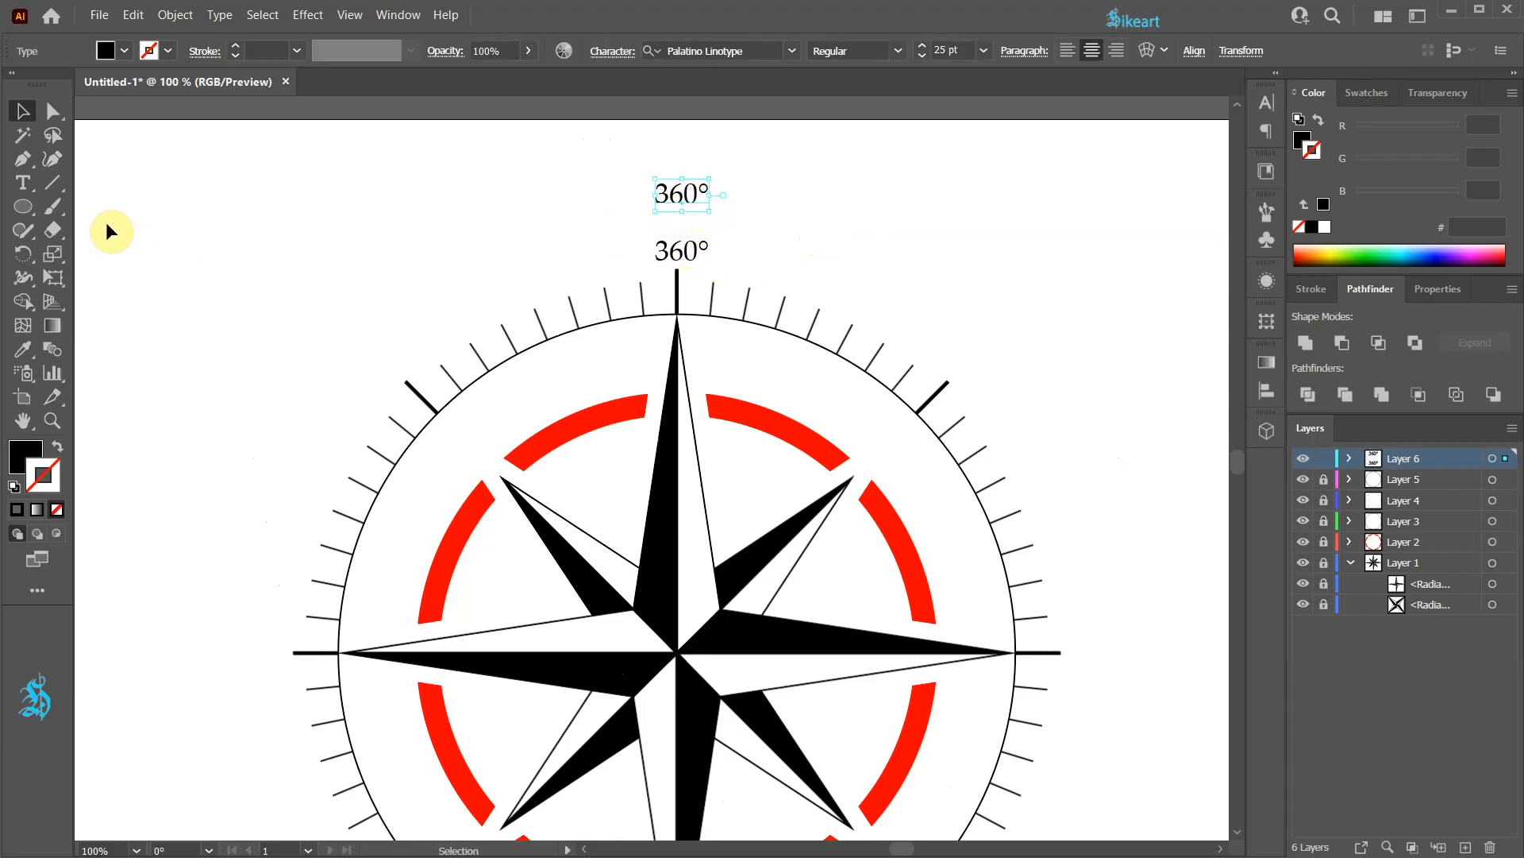
{"action": "left_click", "coordinate": [22, 182]}
{"action": "left_click_drag", "start_coordinate": [659, 190], "coordinate": [744, 187]}
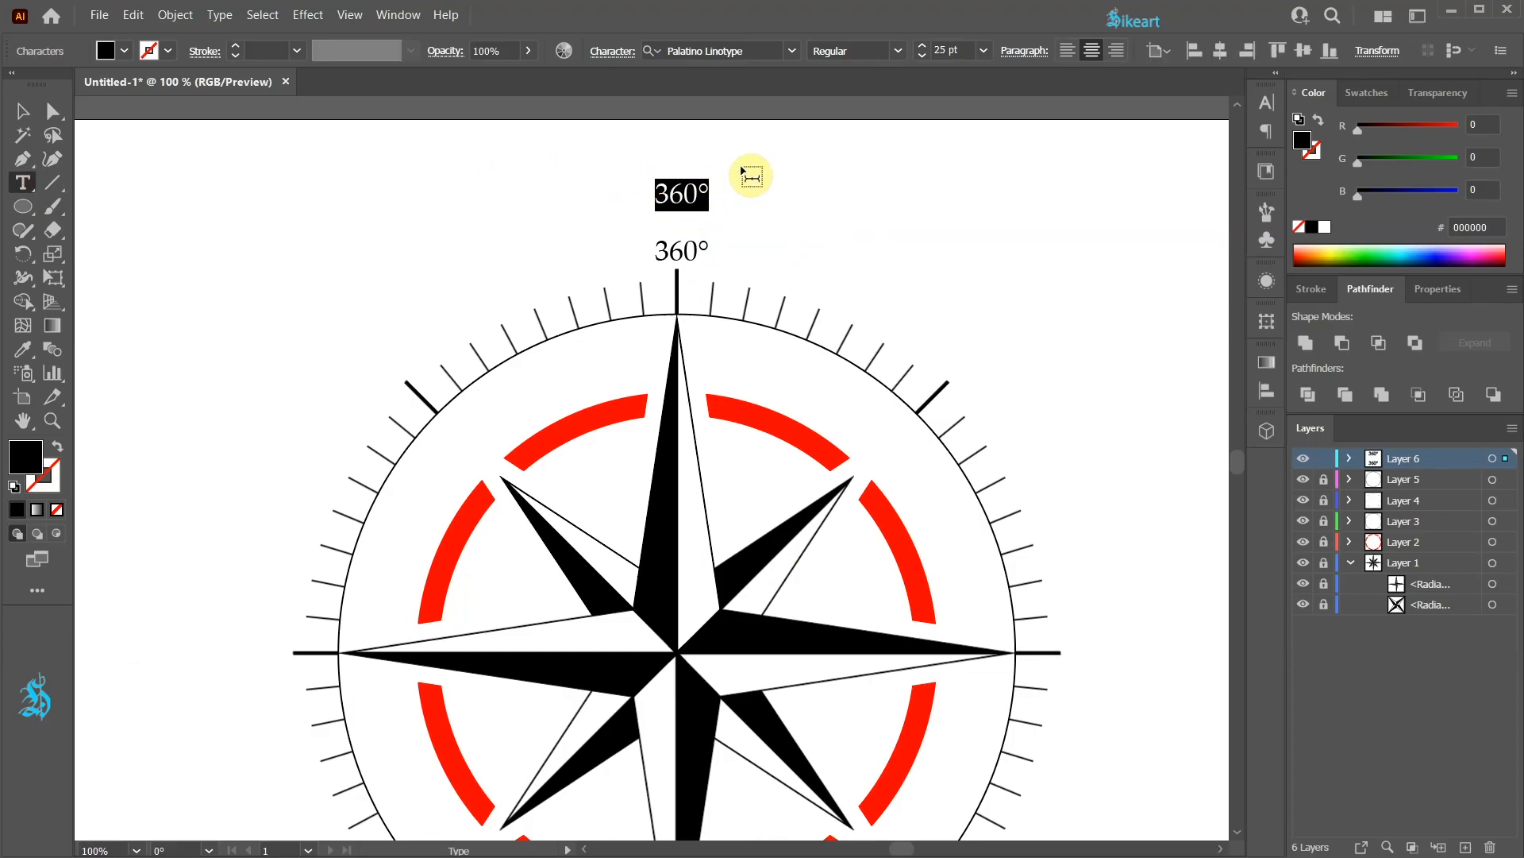
{"action": "type", "text": "N"}
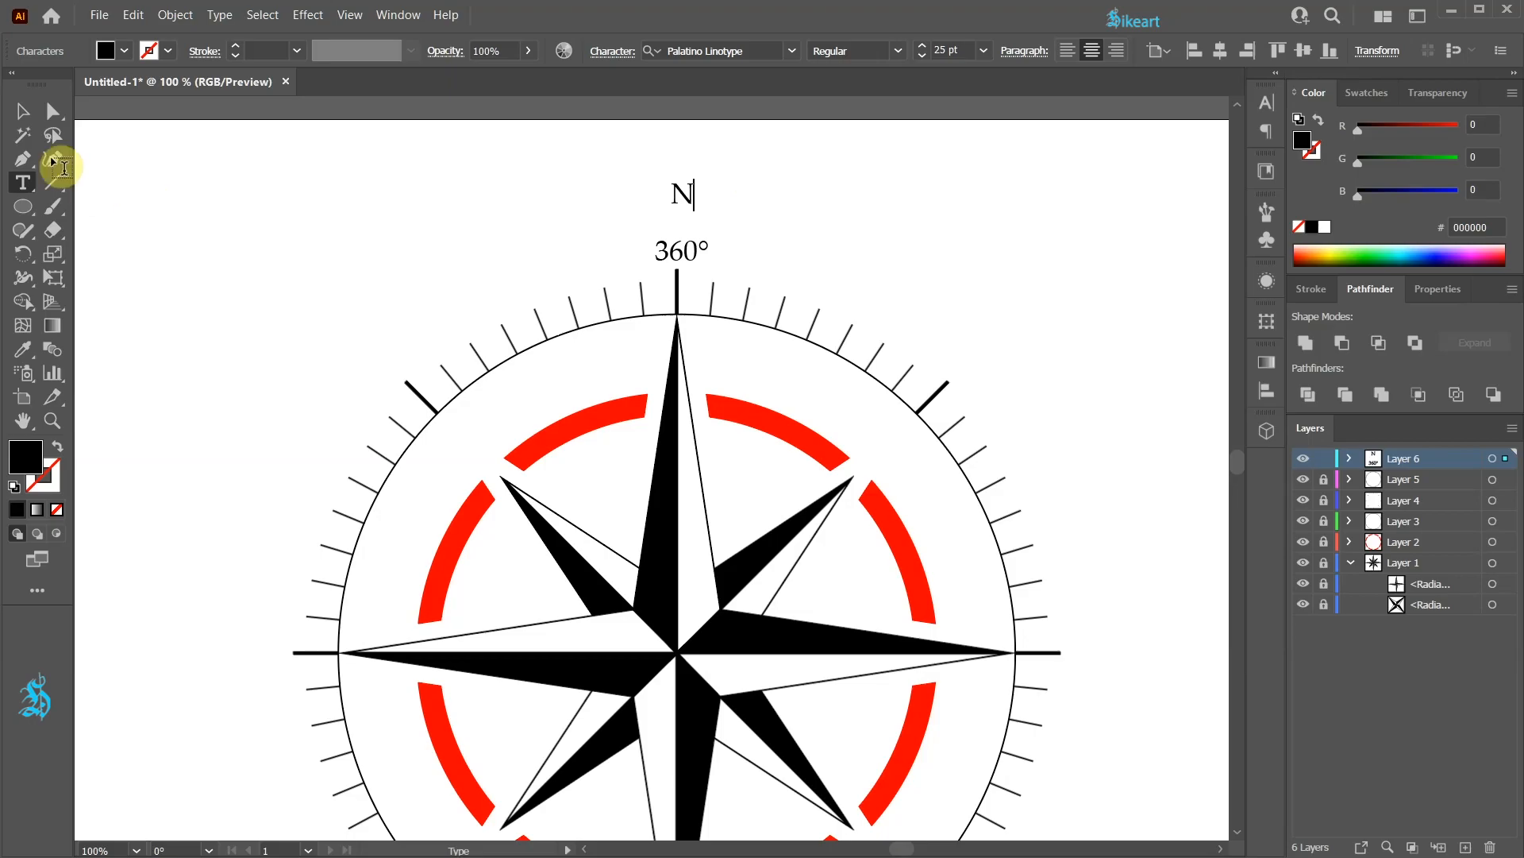
Step: Shift the N label so it is centered over the north tick mark
{"action": "left_click", "coordinate": [23, 111]}
{"action": "scroll", "coordinate": [699, 197], "scroll_direction": "up", "scroll_amount": 4}
{"action": "left_click_drag", "start_coordinate": [662, 188], "coordinate": [639, 181]}
{"action": "left_click", "coordinate": [675, 237]}
{"action": "key", "text": "ctrl+0"}
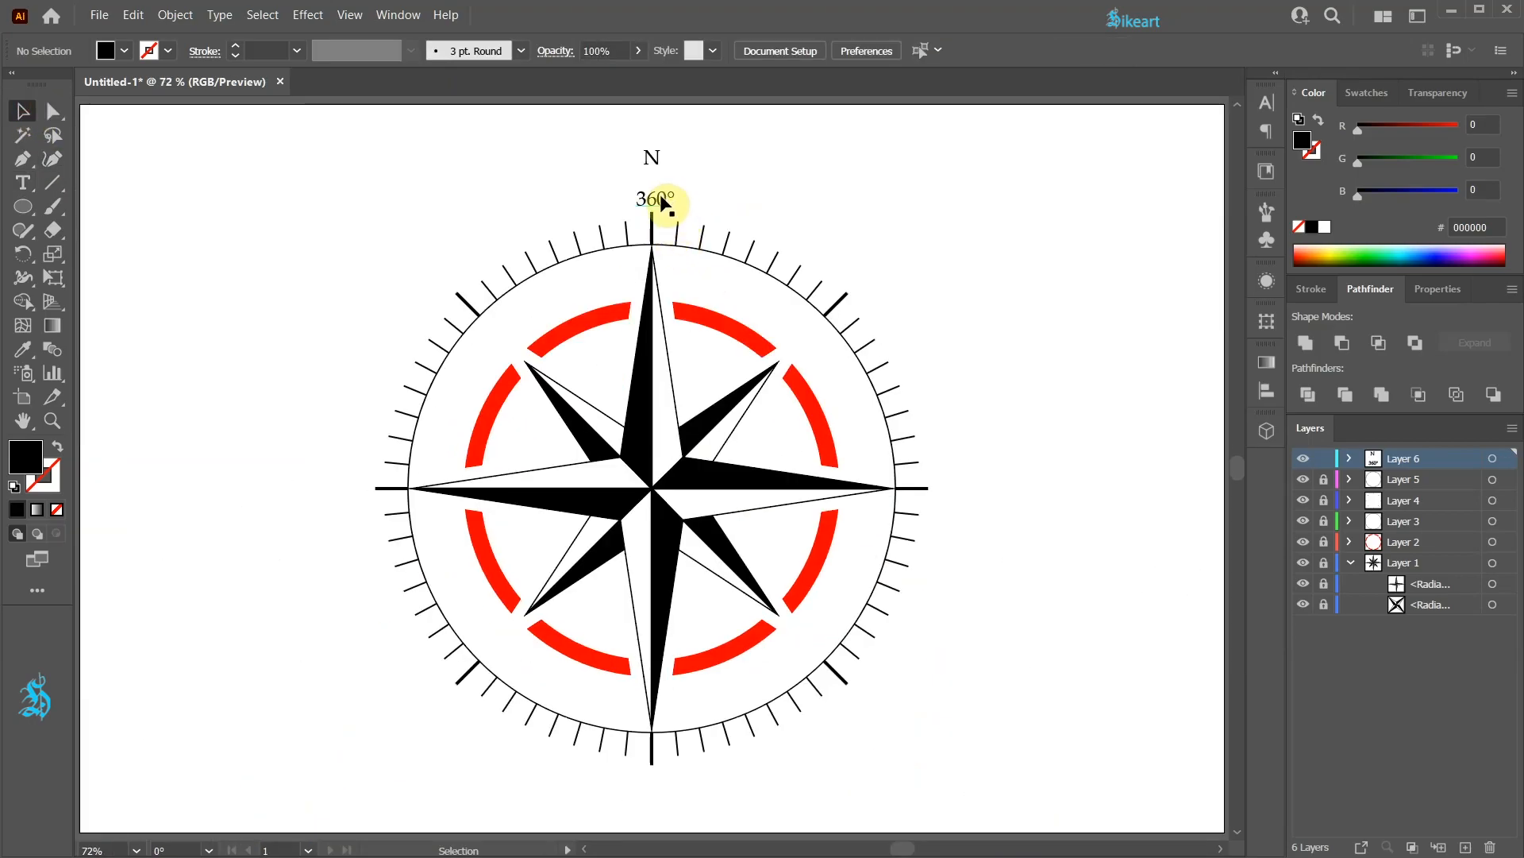
Step: Nudge the 360° label slightly closer to the N and set the N's font size to 30 pt
{"action": "left_click", "coordinate": [653, 161]}
{"action": "left_click", "coordinate": [26, 181]}
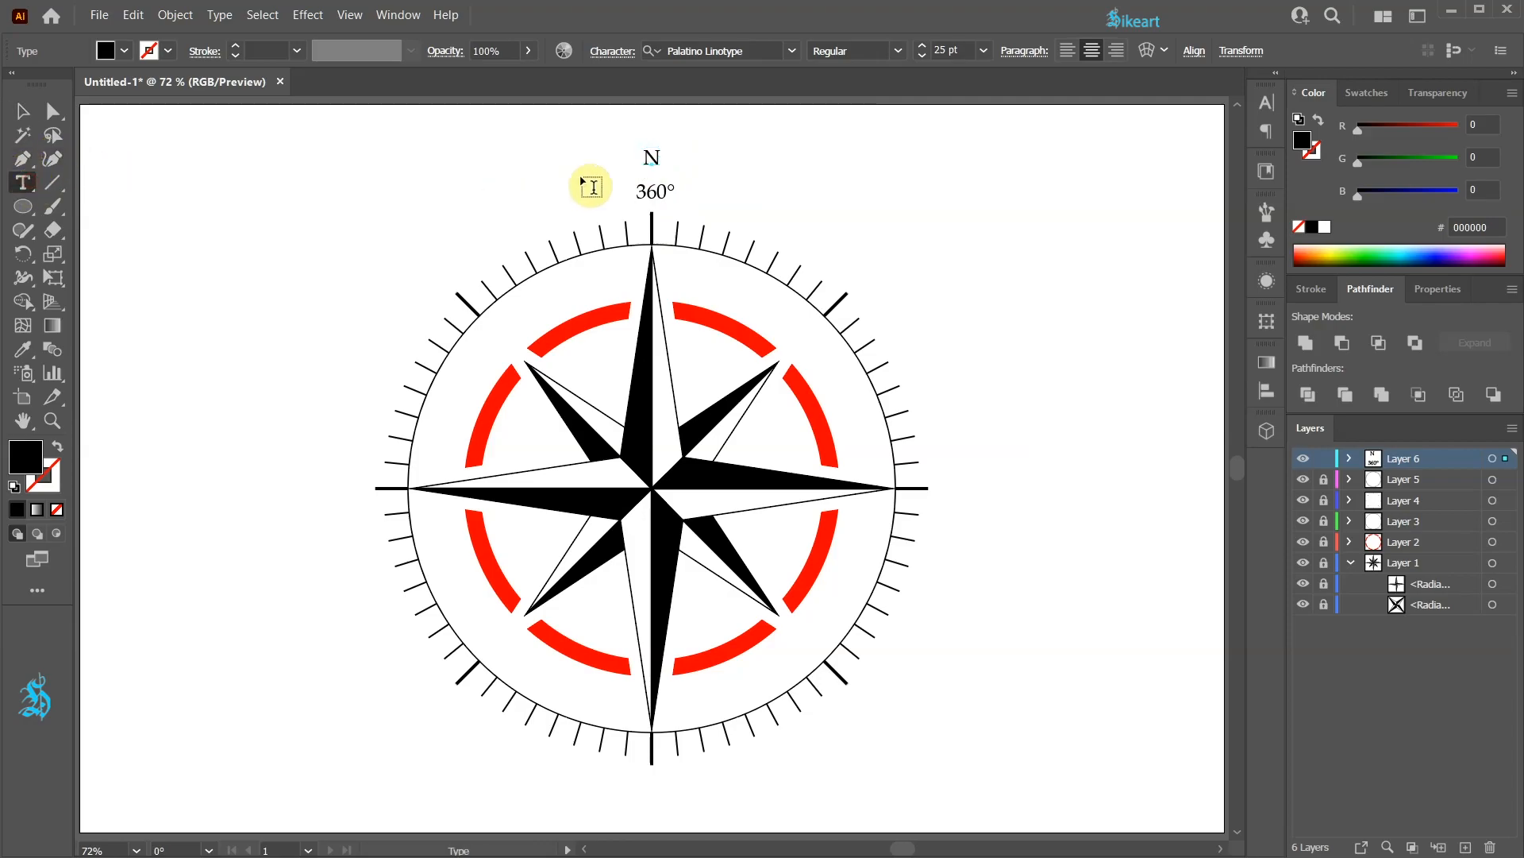
{"action": "double_click", "coordinate": [644, 157]}
{"action": "left_click", "coordinate": [923, 45]}
{"action": "left_click", "coordinate": [923, 45]}
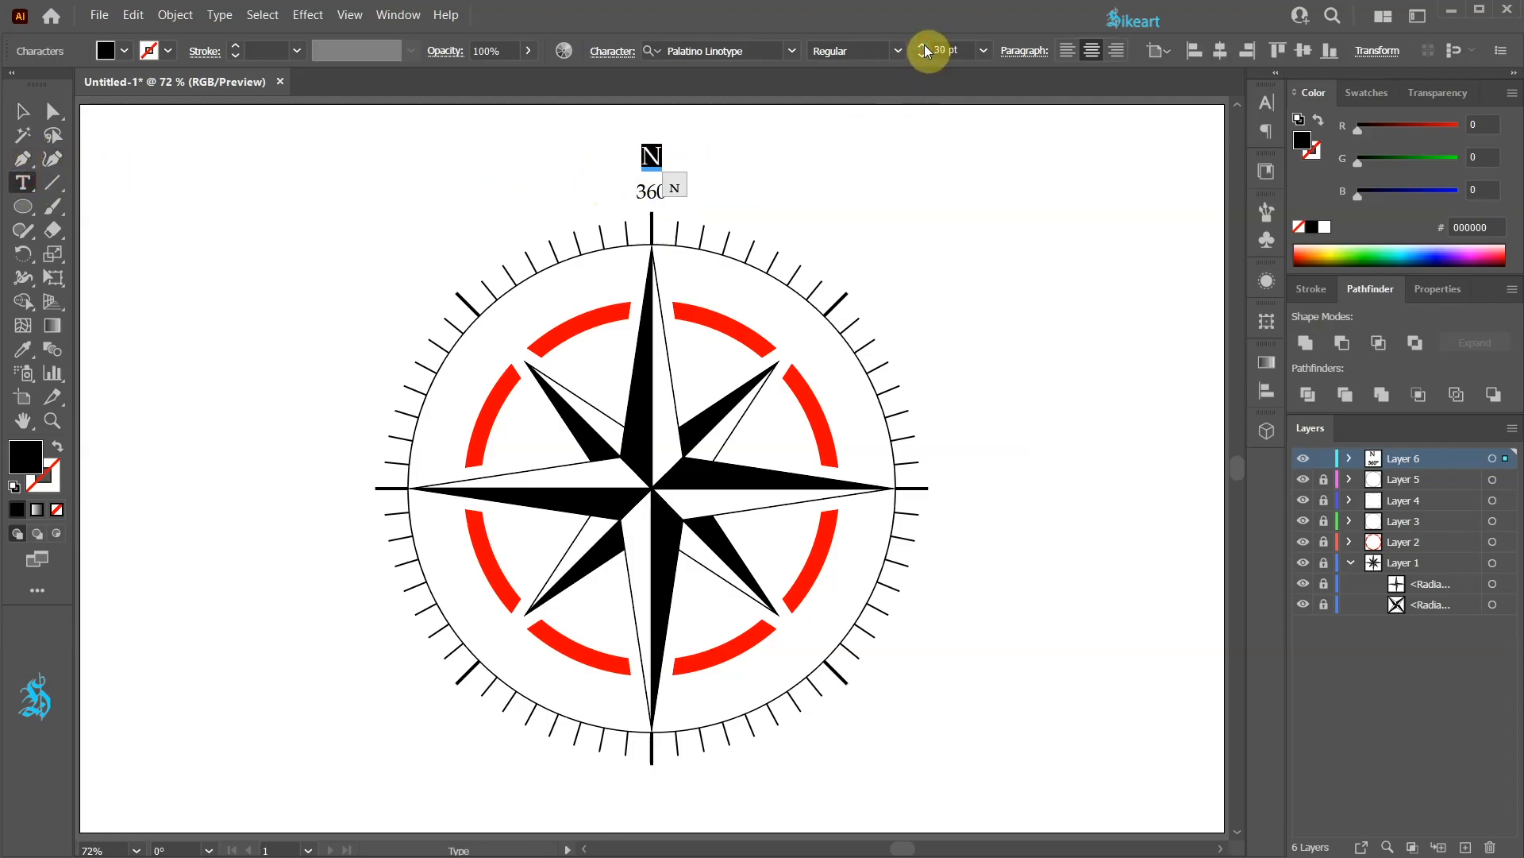
Step: Make a rotated copy of the N and 360° labels around the compass center at an angle of 360/8
{"action": "key", "text": "v"}
{"action": "left_click_drag", "start_coordinate": [607, 132], "coordinate": [698, 198]}
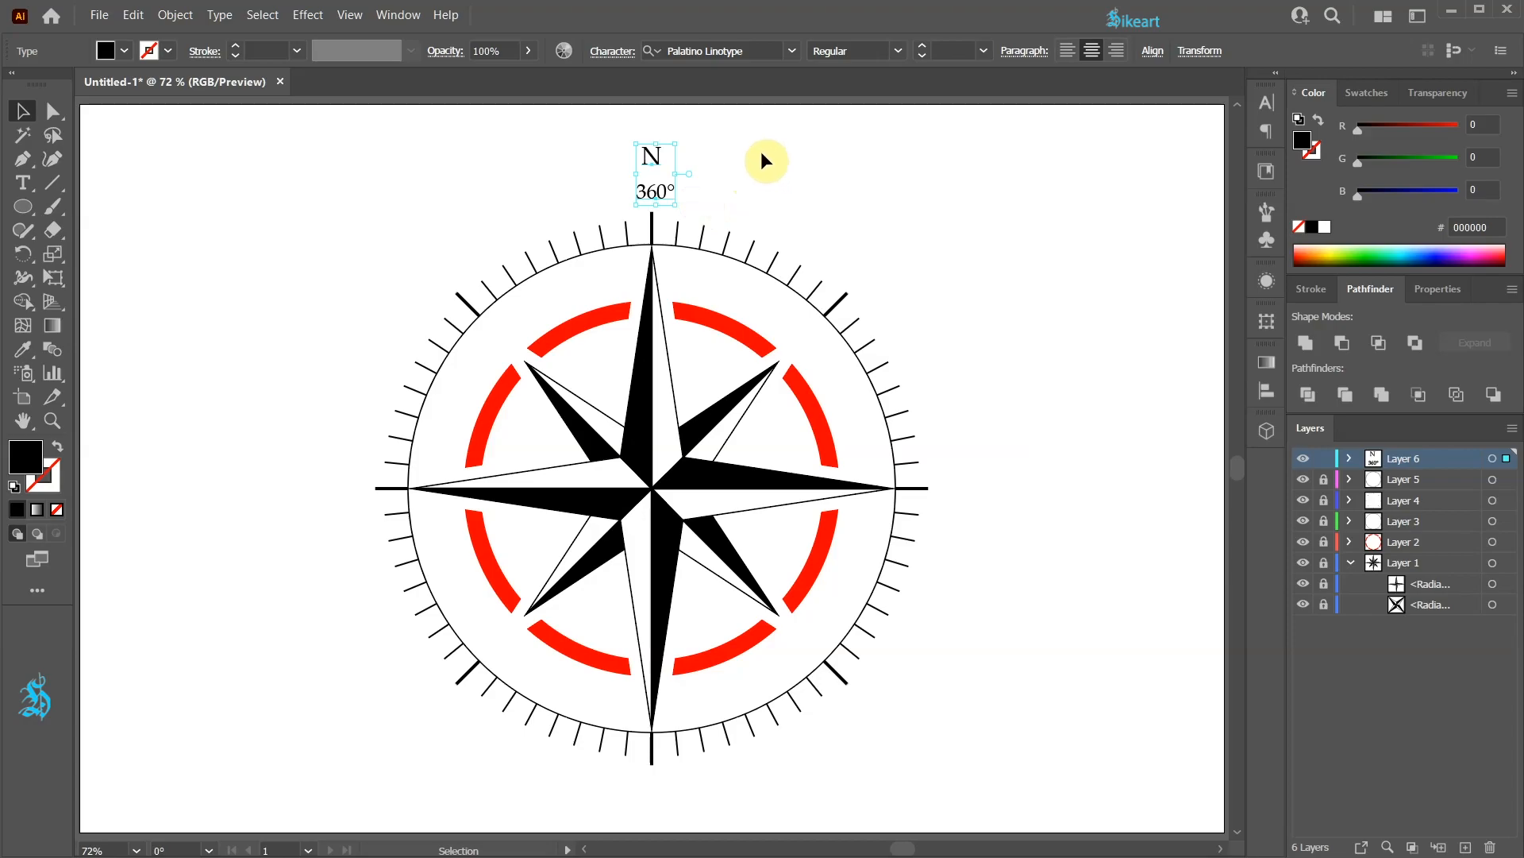
{"action": "key", "text": "r"}
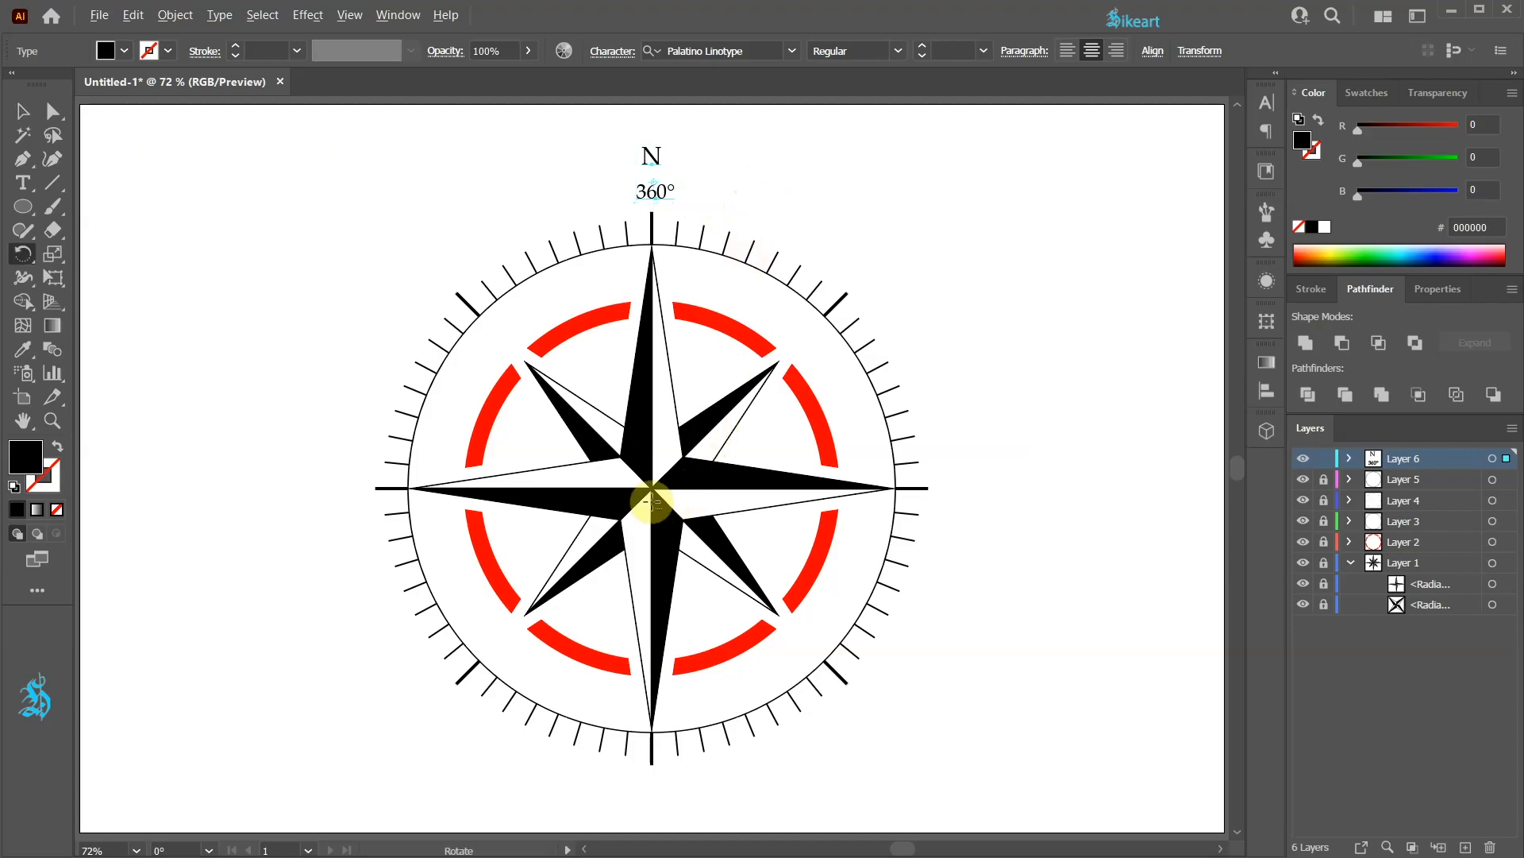
{"action": "key", "text": "alt"}
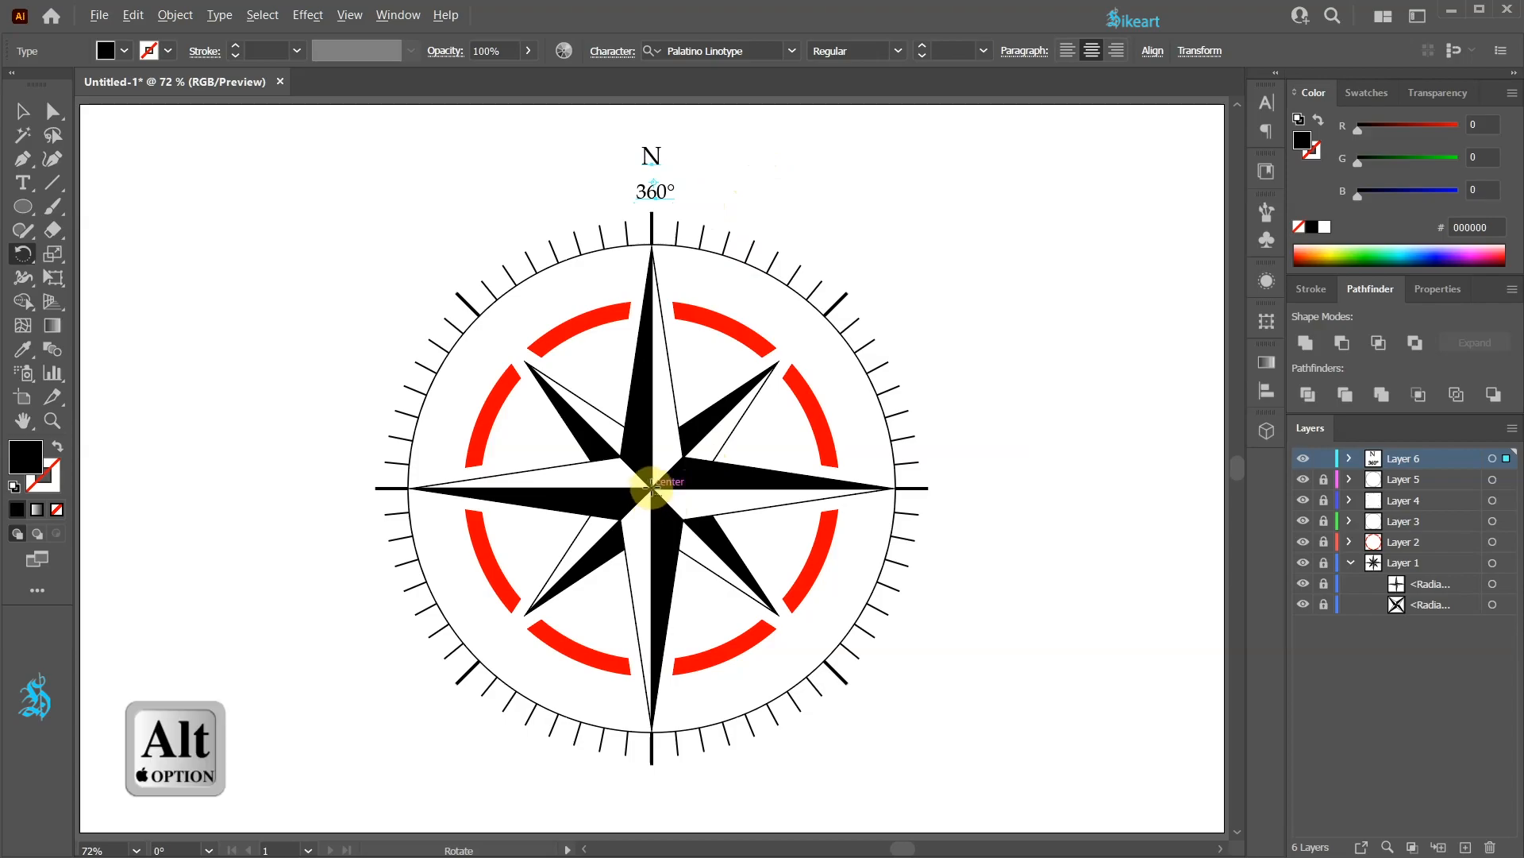
{"action": "left_click", "coordinate": [653, 487], "text": "alt"}
{"action": "type", "text": "360/"}
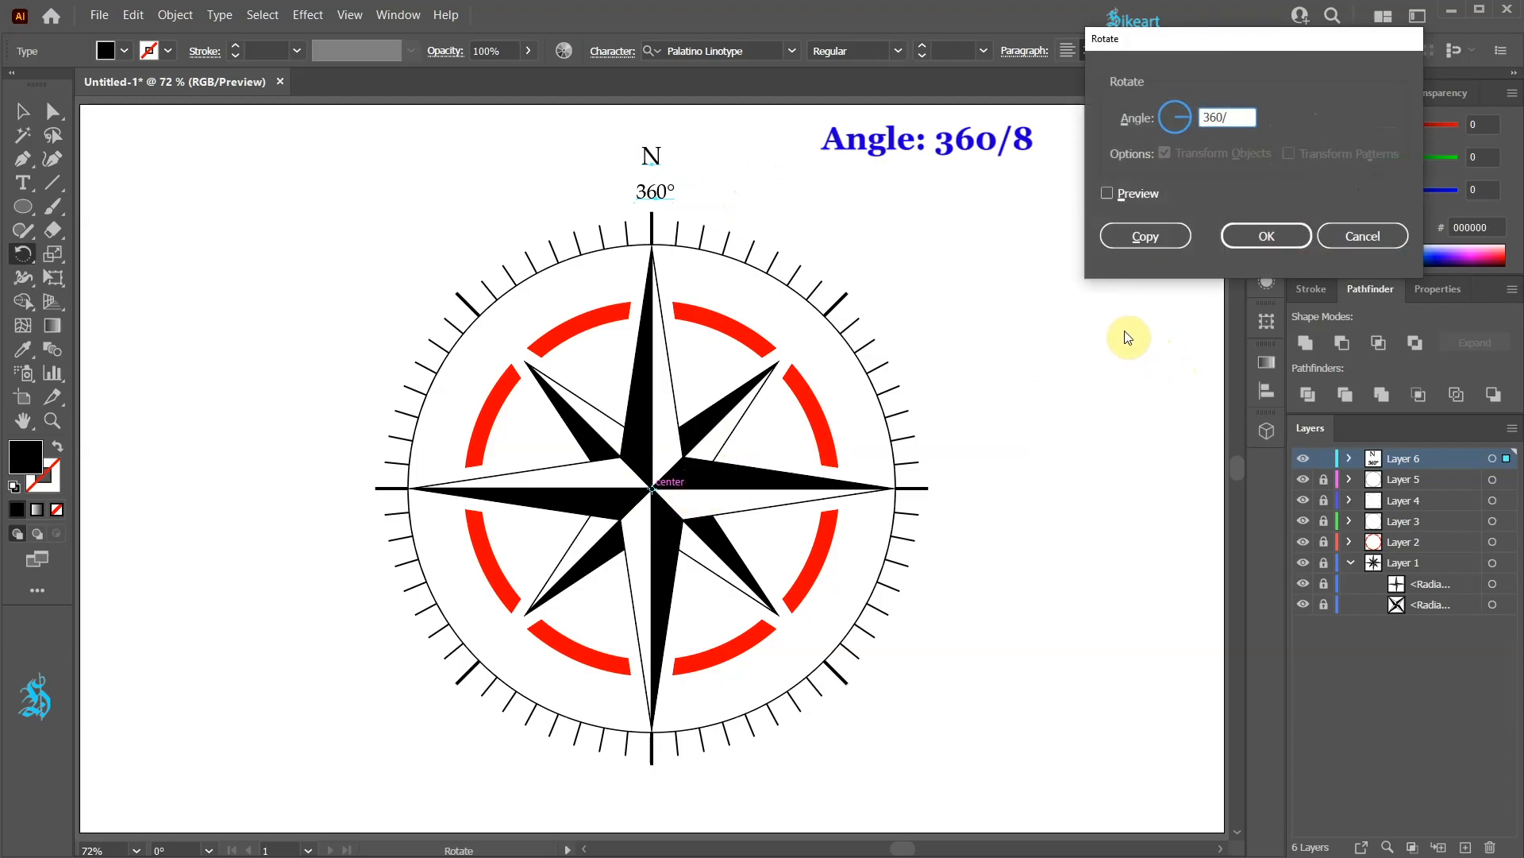
{"action": "type", "text": "8"}
{"action": "left_click", "coordinate": [1158, 238]}
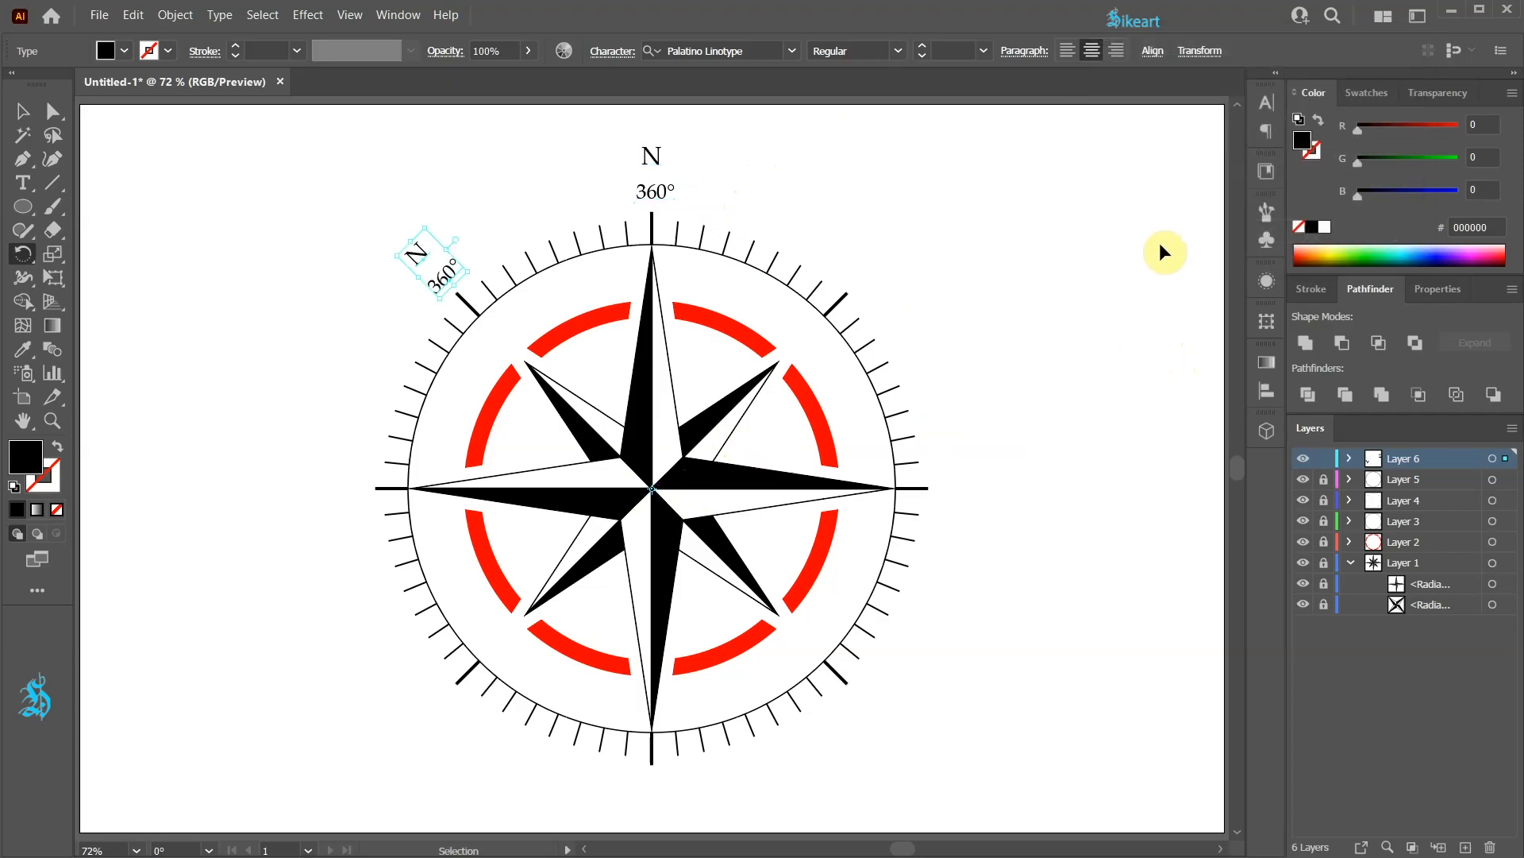
Step: Repeat the rotated copy six more times so labels stand at all eight compass directions
{"action": "key", "text": "ctrl+d"}
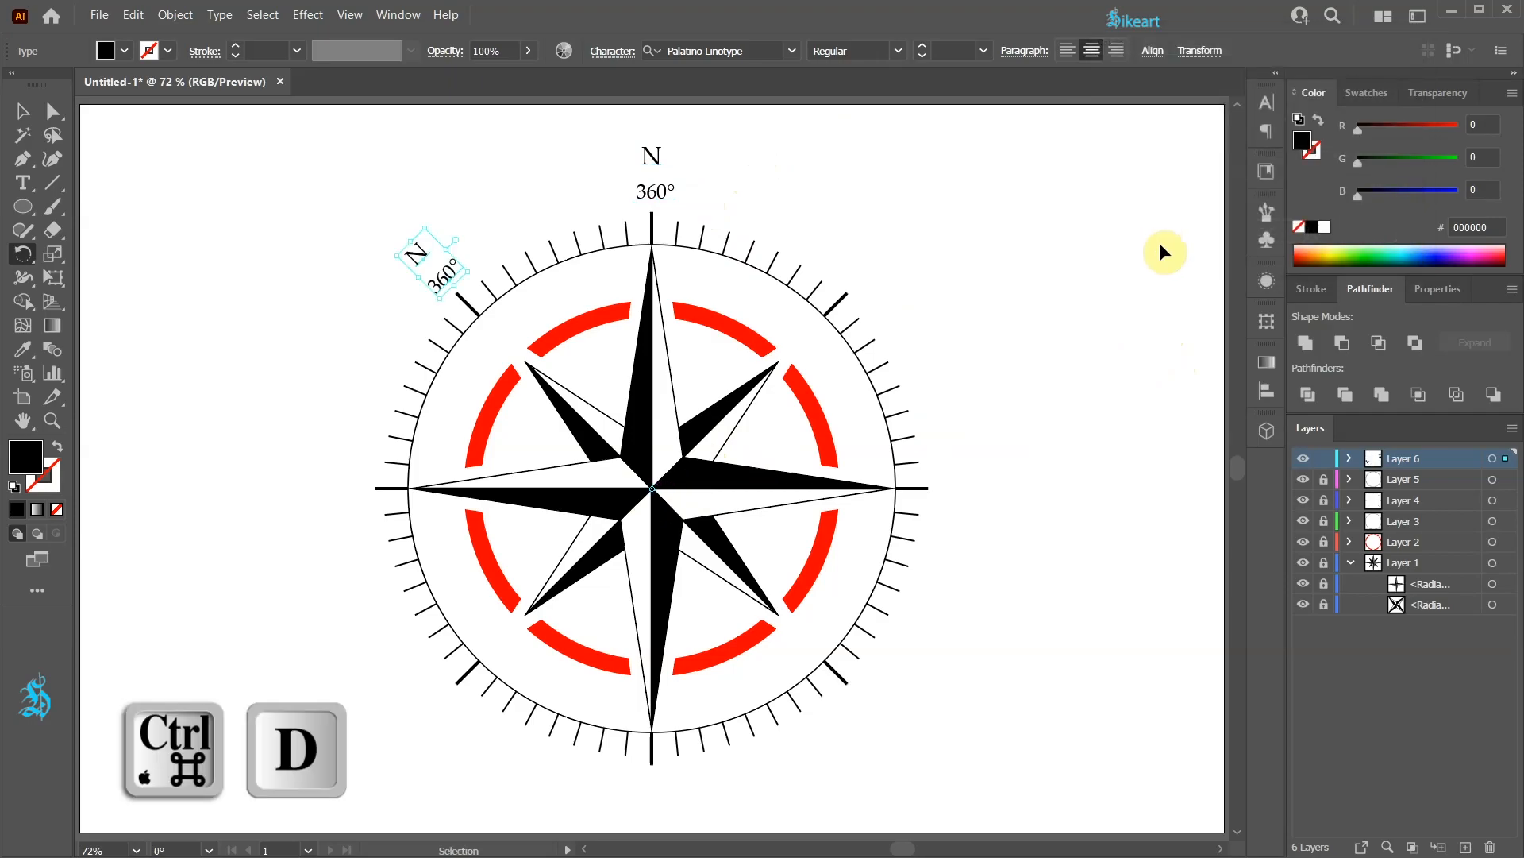
{"action": "key", "text": "ctrl+d"}
{"action": "key", "text": "ctrl+d"}
{"action": "key", "text": "ctrl+d"}
{"action": "key", "text": "ctrl+d"}
{"action": "key", "text": "ctrl+d"}
{"action": "key", "text": "ctrl+d"}
{"action": "left_click", "coordinate": [1160, 246], "text": "ctrl"}
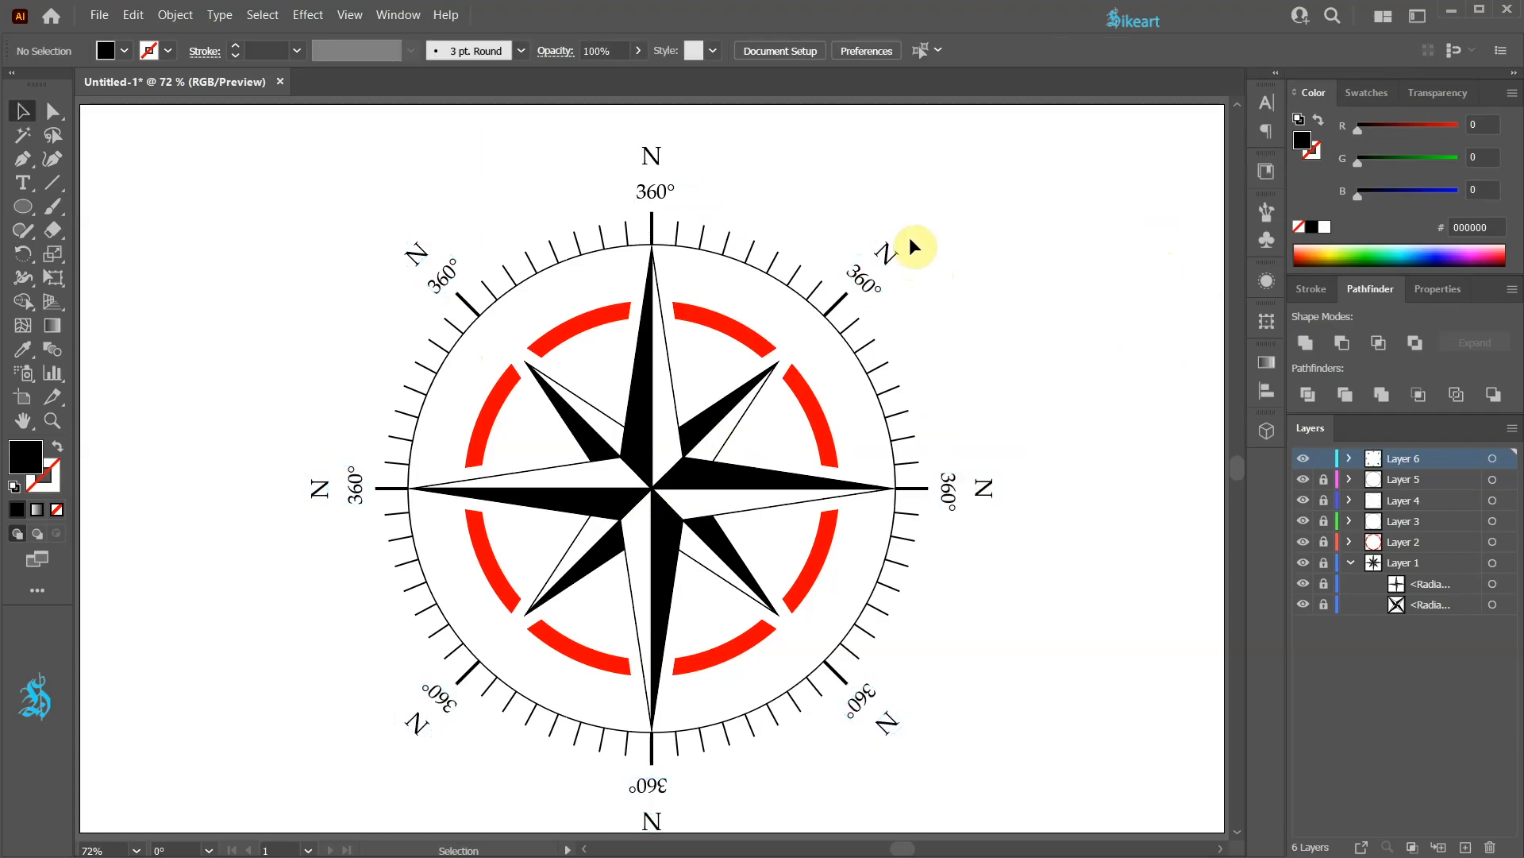
Step: Change the northeast label pair to NE and 045°
{"action": "key", "text": "t"}
{"action": "double_click", "coordinate": [879, 247]}
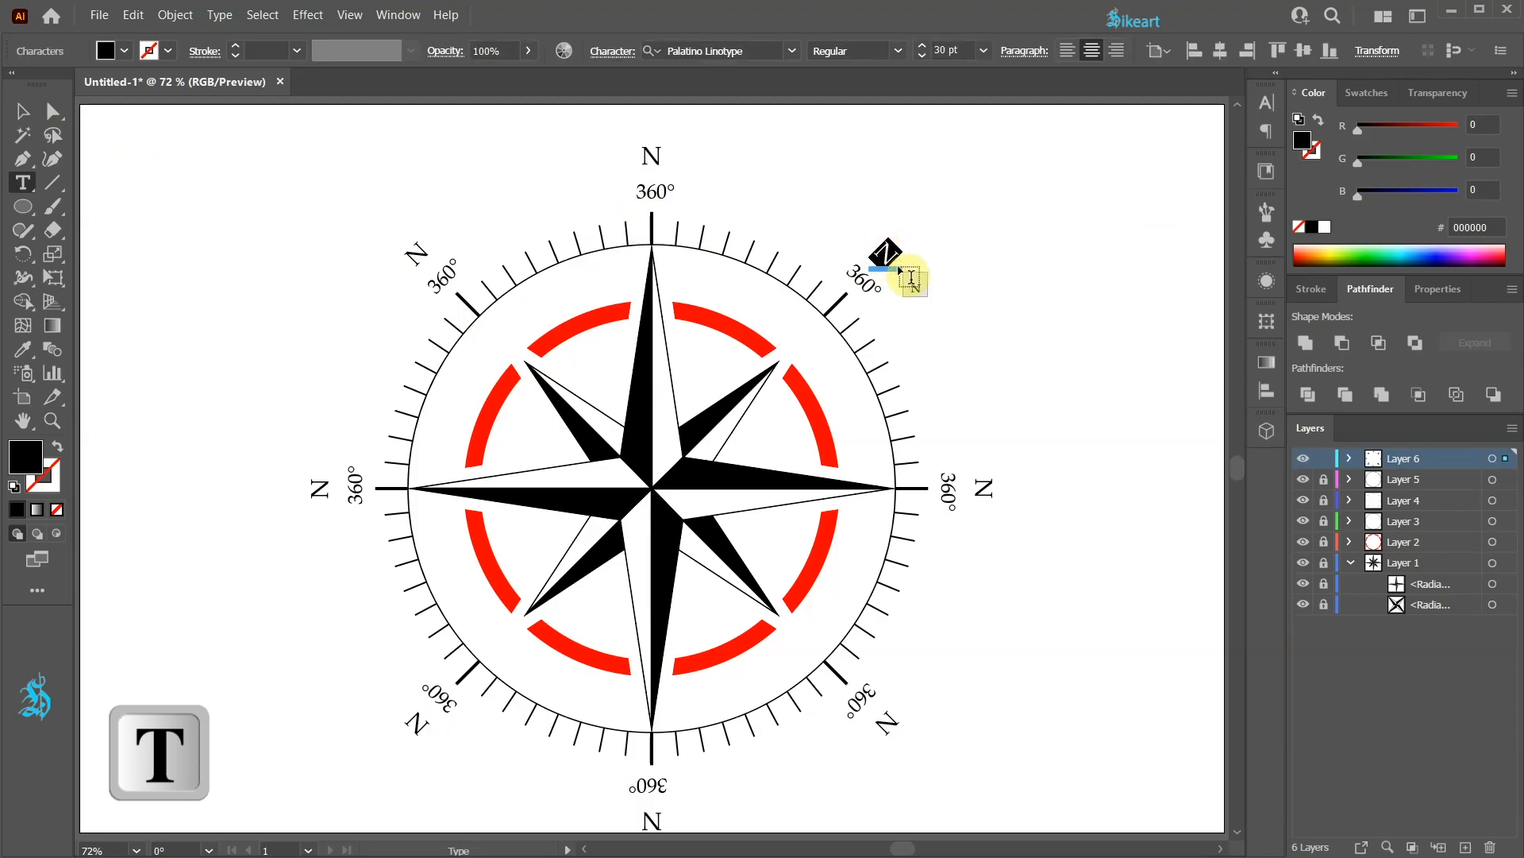
{"action": "type", "text": "NE"}
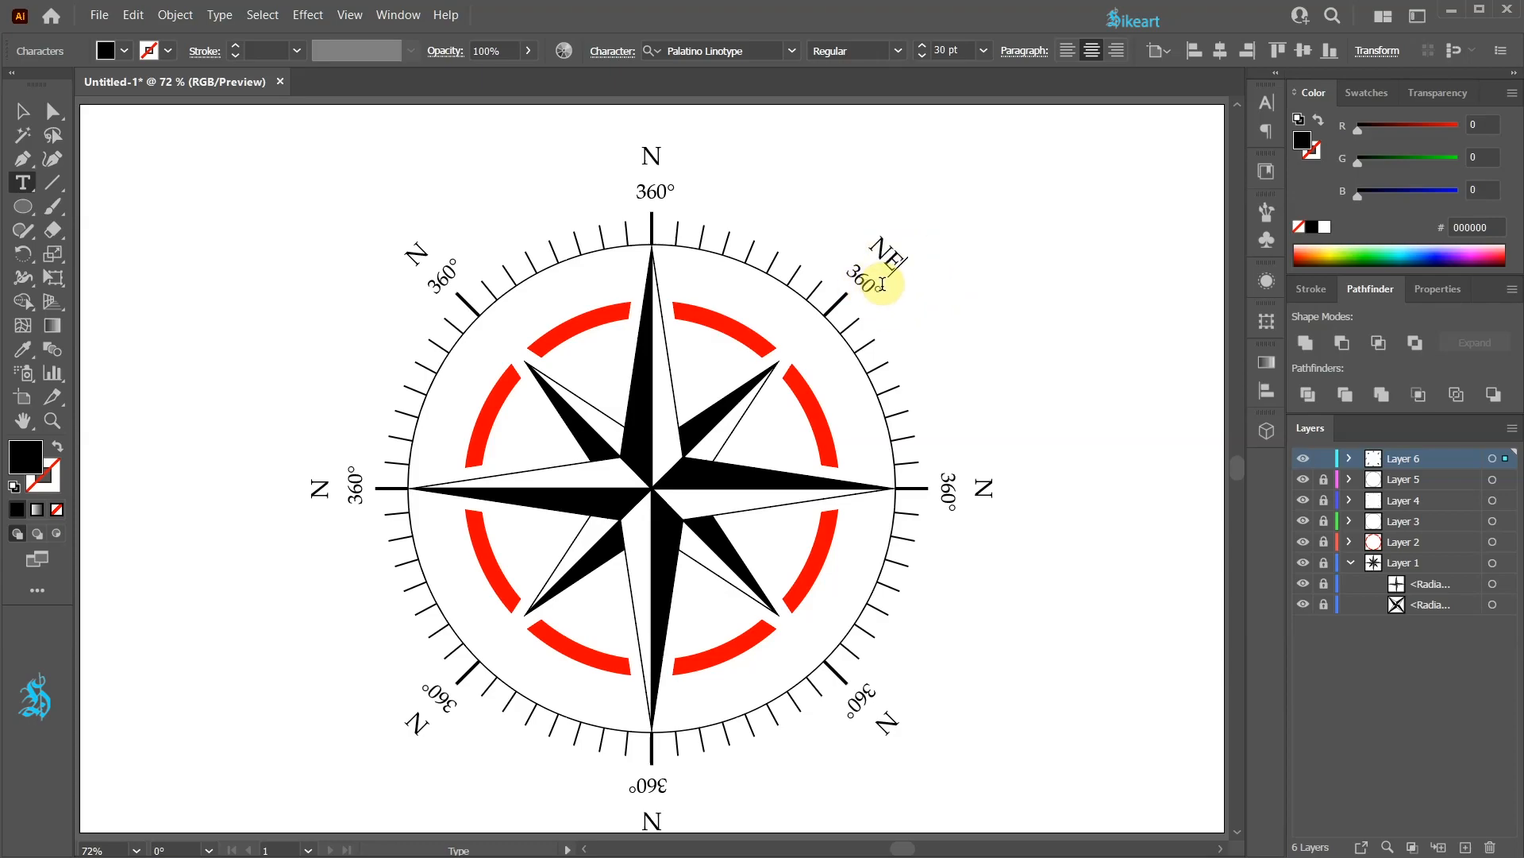
{"action": "left_click_drag", "start_coordinate": [871, 287], "coordinate": [850, 263]}
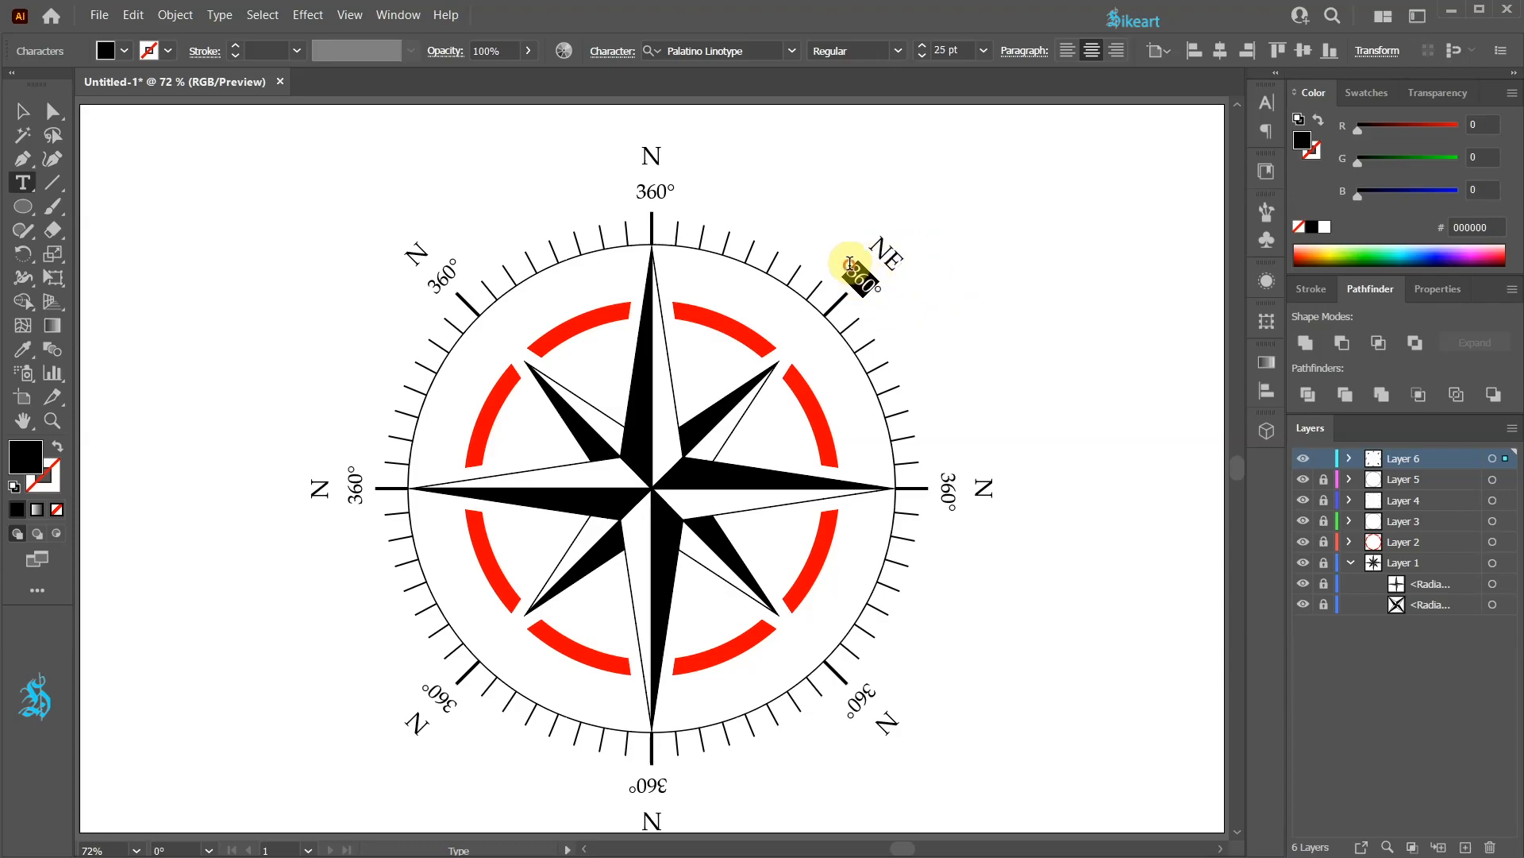
{"action": "type", "text": "45"}
Step: Change the east label pair to E and 090°
{"action": "double_click", "coordinate": [978, 487]}
{"action": "type", "text": "E"}
{"action": "left_click_drag", "start_coordinate": [953, 508], "coordinate": [943, 445]}
{"action": "type", "text": "090"}
Step: Change the southeast label pair to SE and 135°
{"action": "double_click", "coordinate": [888, 721]}
{"action": "type", "text": "SE"}
{"action": "left_click_drag", "start_coordinate": [848, 710], "coordinate": [883, 680]}
{"action": "type", "text": "135"}
Step: Change the south label pair to S and 180°
{"action": "double_click", "coordinate": [651, 821]}
{"action": "type", "text": "S"}
{"action": "left_click_drag", "start_coordinate": [635, 786], "coordinate": [657, 787]}
{"action": "type", "text": "180"}
Step: Change the southwest label pair to SW and 225°
{"action": "double_click", "coordinate": [414, 723]}
{"action": "type", "text": "SW"}
{"action": "left_click_drag", "start_coordinate": [422, 688], "coordinate": [453, 681]}
{"action": "type", "text": "225"}
Step: Change the west label pair to W and 270°
{"action": "double_click", "coordinate": [320, 487]}
{"action": "type", "text": "W"}
{"action": "left_click_drag", "start_coordinate": [355, 509], "coordinate": [356, 475]}
{"action": "type", "text": "270"}
Step: Change the northwest label pair to NW and 315°
{"action": "double_click", "coordinate": [416, 254]}
{"action": "type", "text": "NW"}
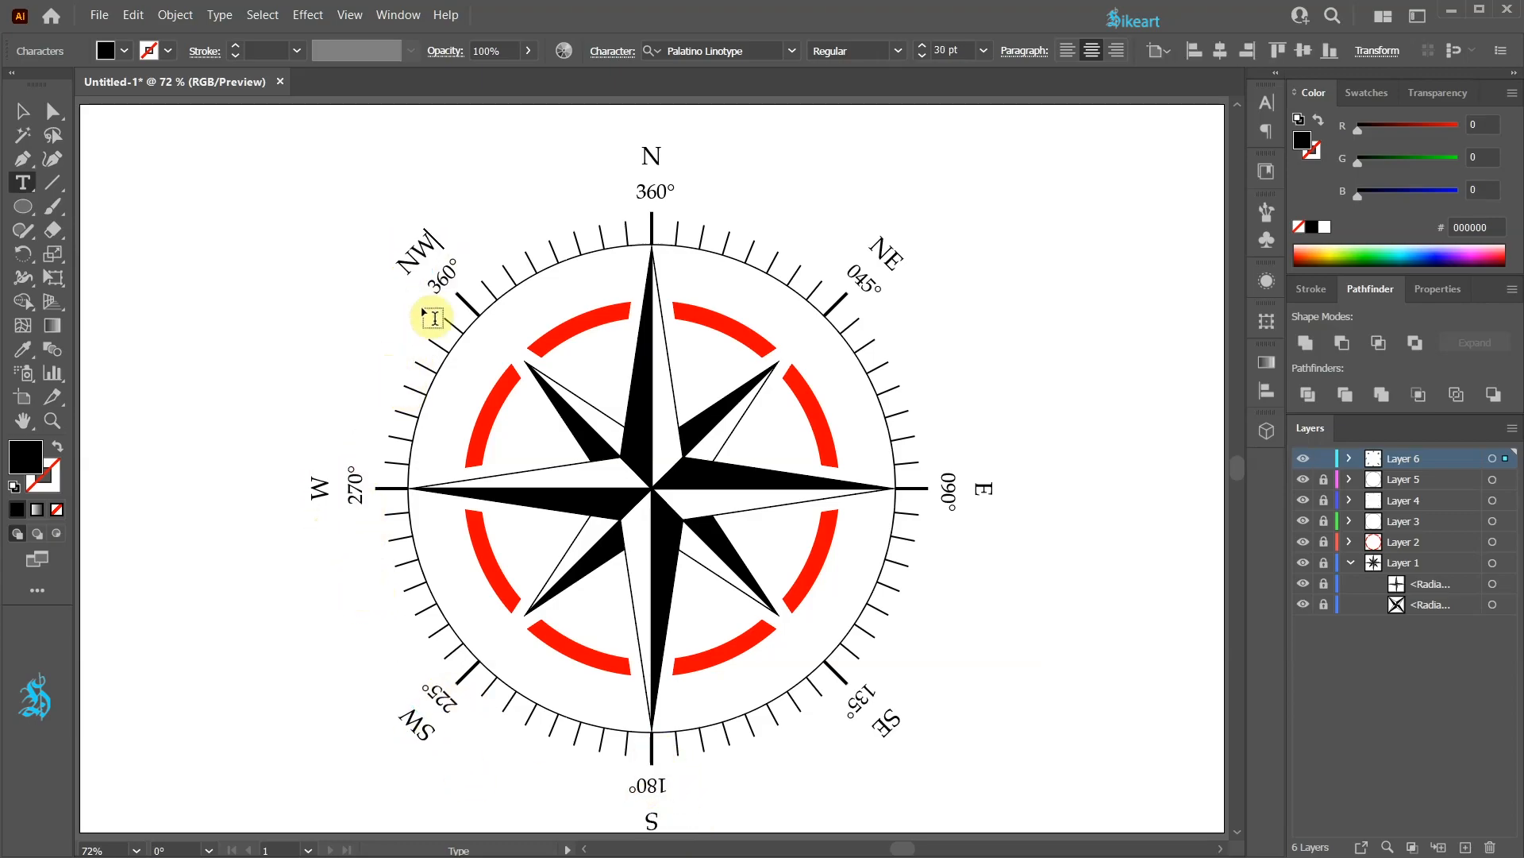
{"action": "left_click_drag", "start_coordinate": [429, 292], "coordinate": [454, 264]}
{"action": "type", "text": "315"}
{"action": "left_click", "coordinate": [22, 111]}
{"action": "left_click", "coordinate": [994, 228]}
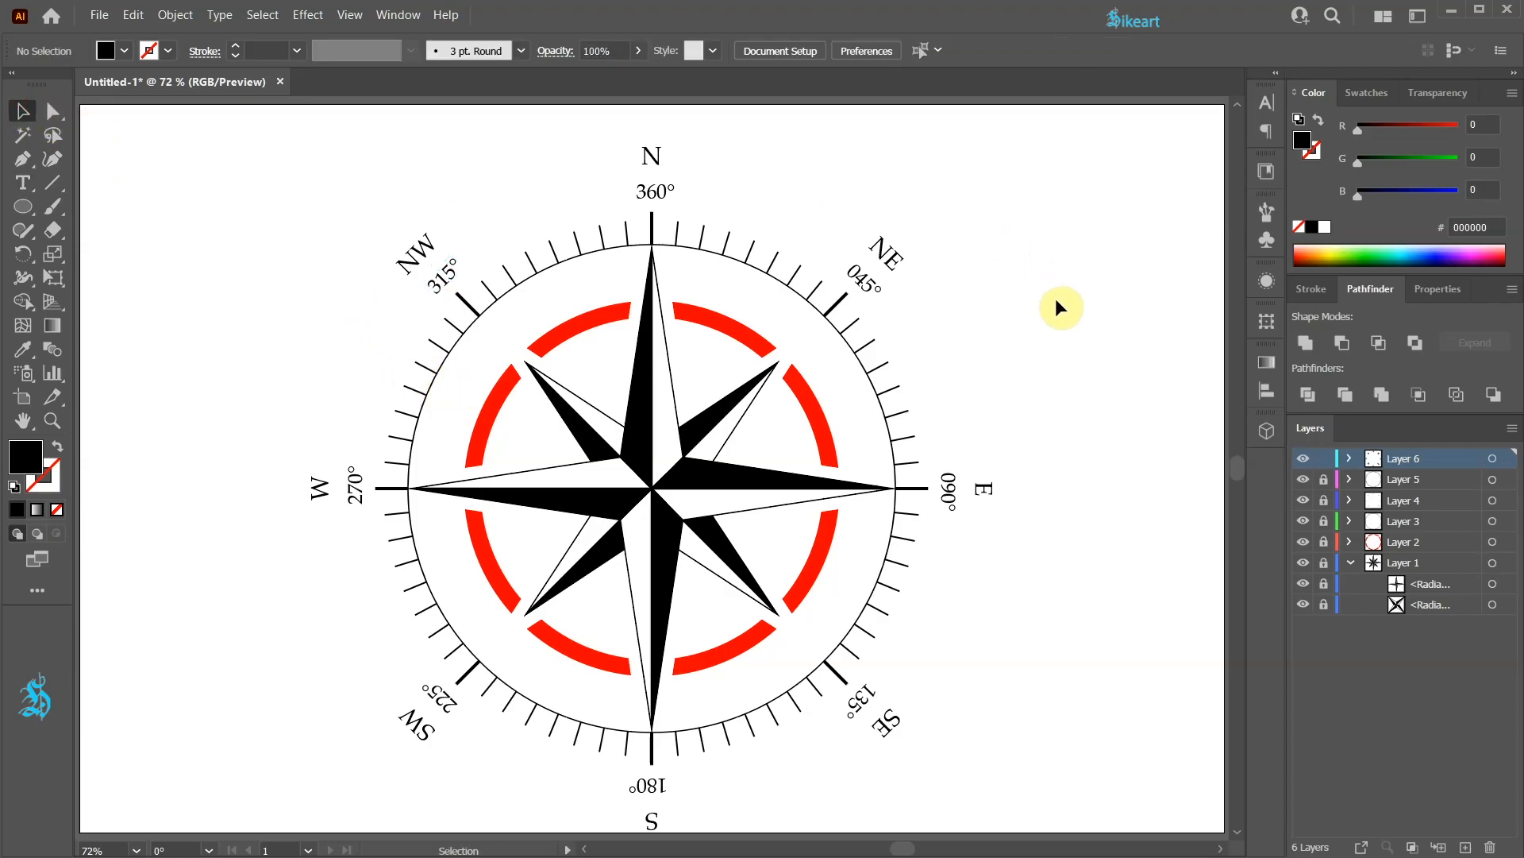
Step: Unlock all layers and move the entire compass rose with its labels slightly up on the artboard
{"action": "left_click_drag", "start_coordinate": [1324, 480], "coordinate": [1328, 626]}
{"action": "key", "text": "ctrl+a"}
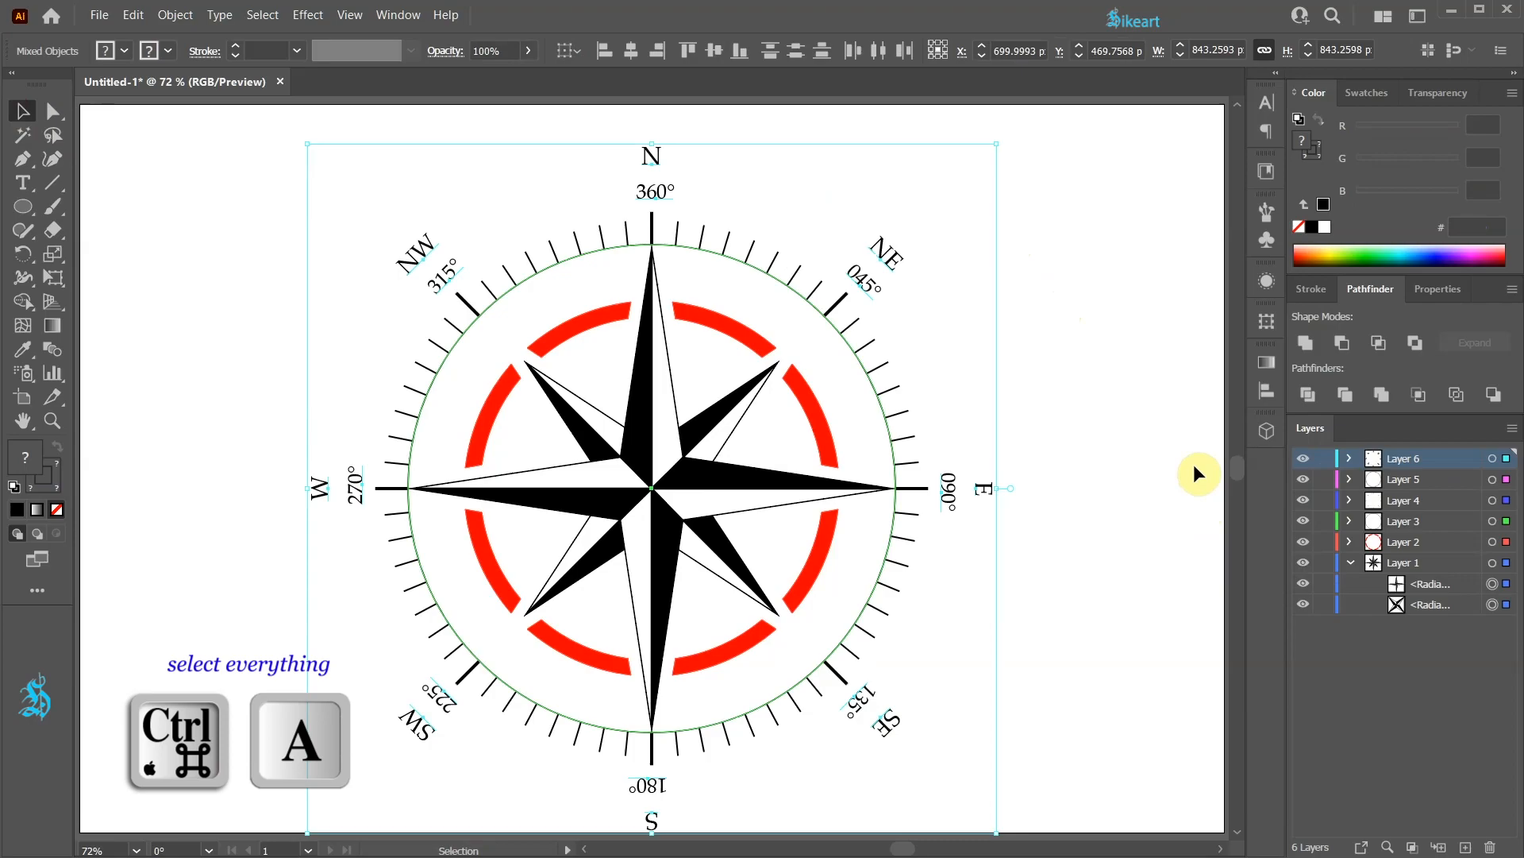
{"action": "left_click_drag", "start_coordinate": [671, 502], "coordinate": [672, 487]}
{"action": "left_click", "coordinate": [1036, 411]}
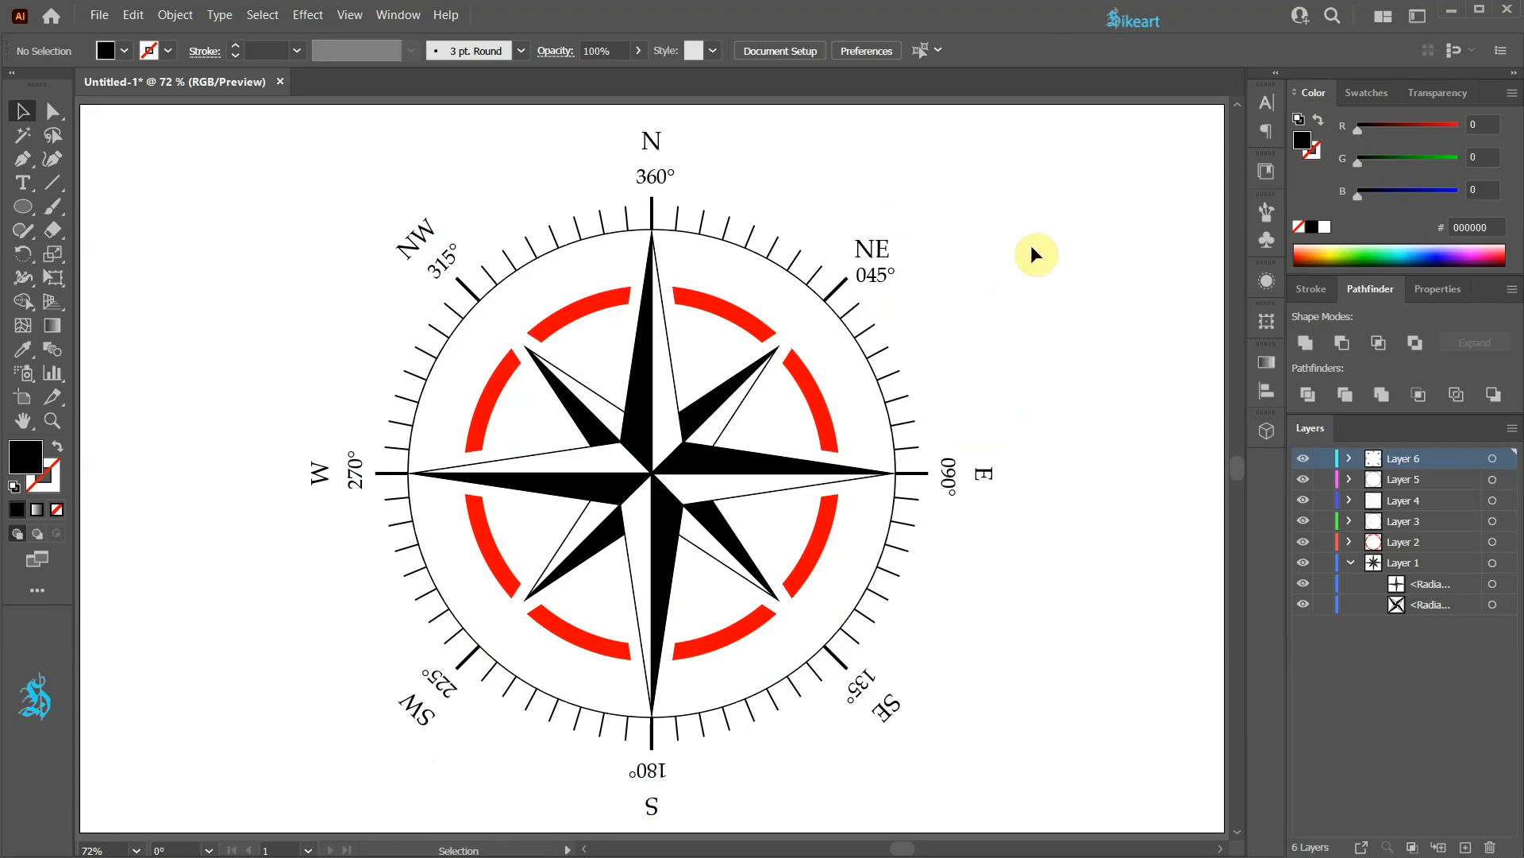
Step: Try rotating the NE and 045° labels so they read horizontally beside the northeast tick mark
{"action": "key", "text": "ctrl+z"}
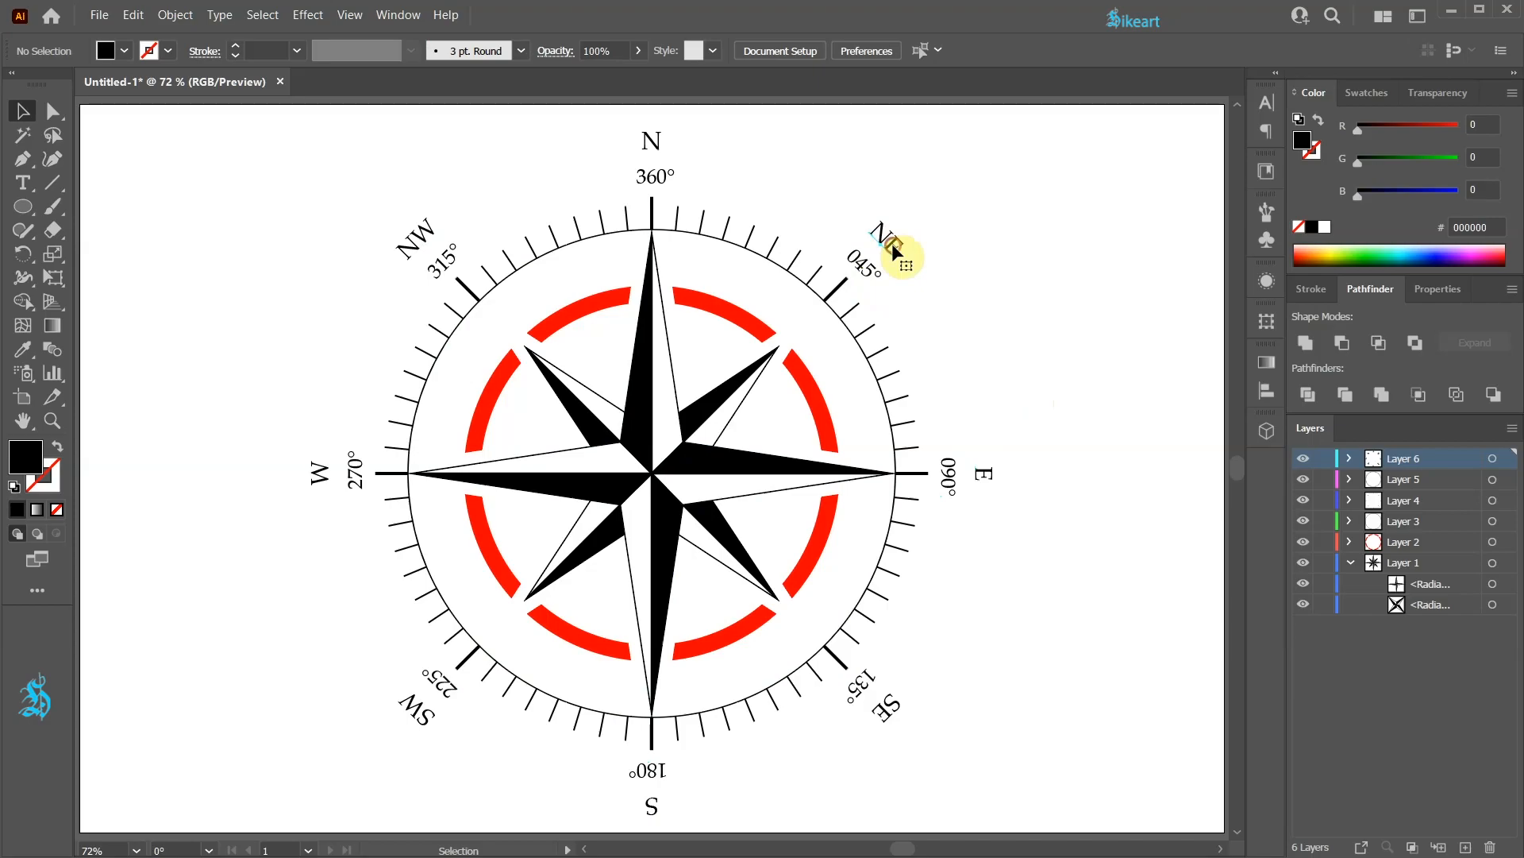
{"action": "left_click", "coordinate": [895, 243]}
{"action": "left_click_drag", "start_coordinate": [912, 238], "coordinate": [913, 224]}
{"action": "left_click", "coordinate": [868, 270]}
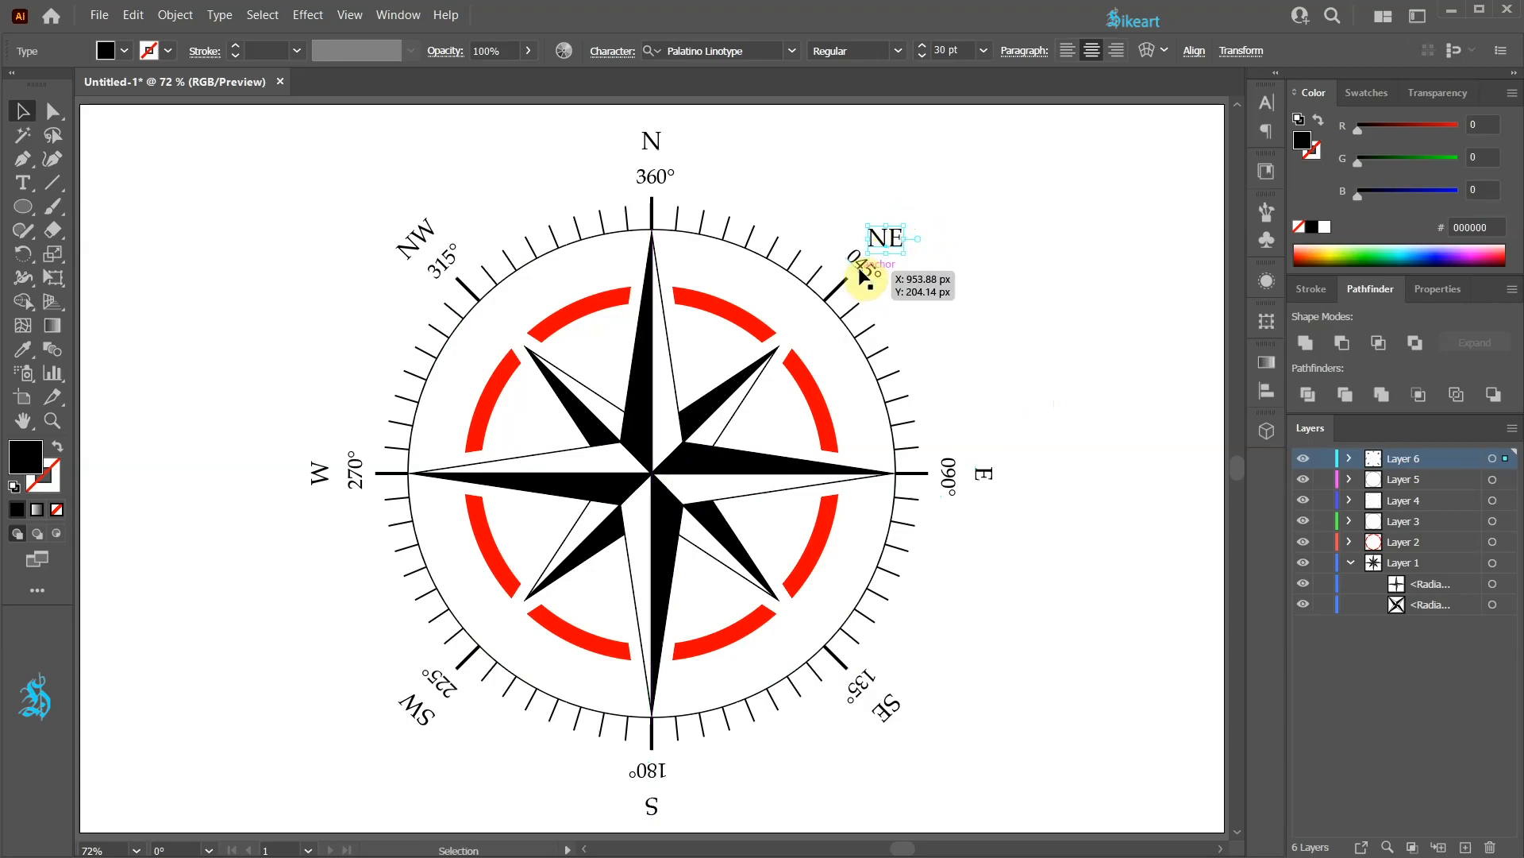
{"action": "mouse_move", "coordinate": [879, 274]}
{"action": "left_mouse_down"}
{"action": "mouse_move", "coordinate": [896, 249]}
{"action": "mouse_move", "coordinate": [879, 289]}
{"action": "left_mouse_up"}
{"action": "left_click", "coordinate": [1028, 248]}
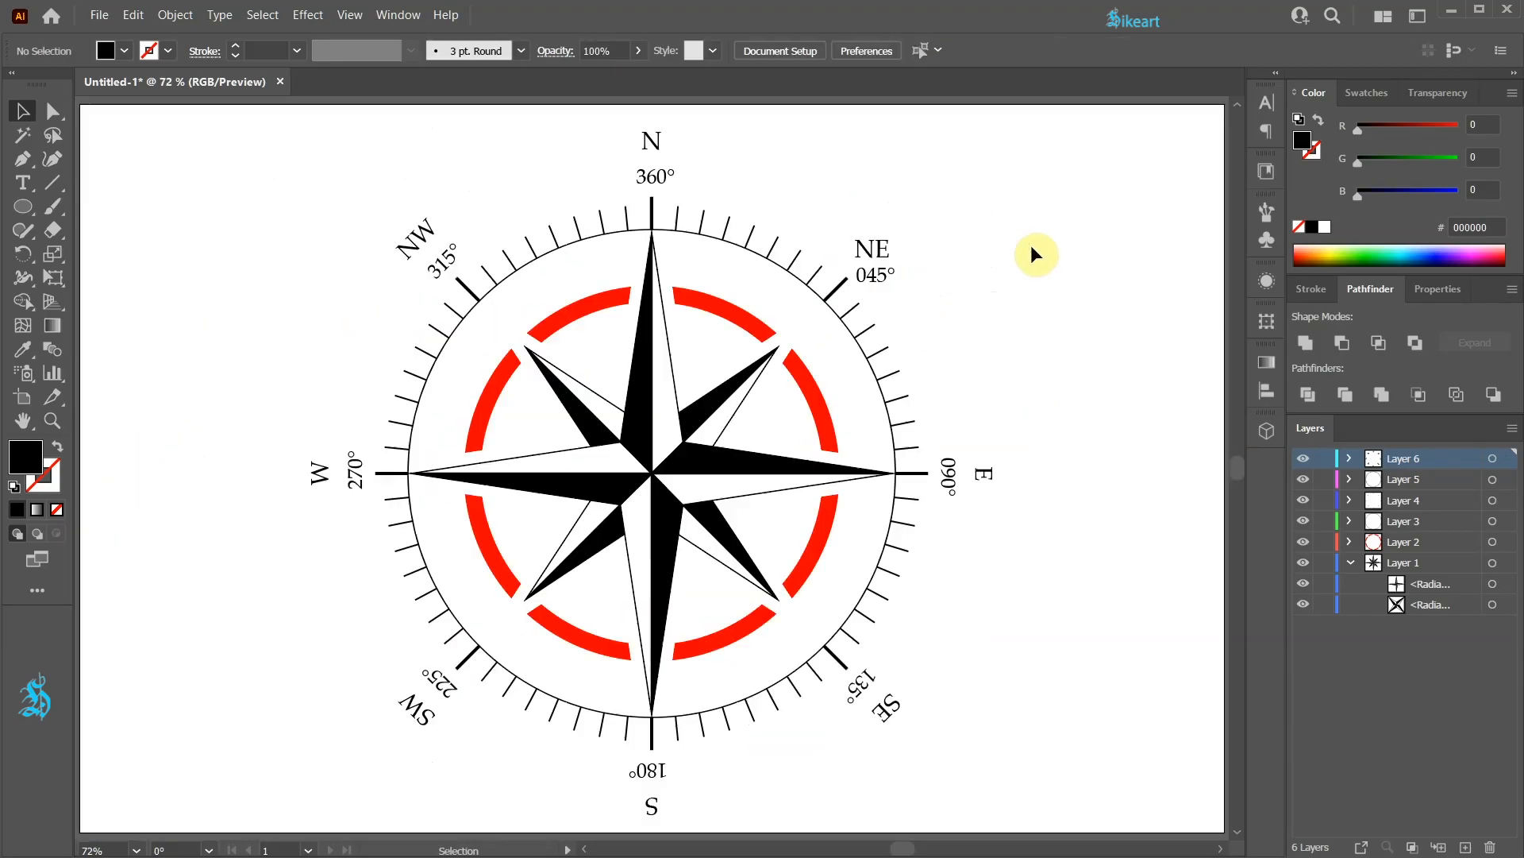
Step: Undo the horizontal rotation of the NE and 045° labels
{"action": "key", "text": "ctrl+z"}
{"action": "key", "text": "ctrl+z"}
{"action": "left_click", "coordinate": [1092, 453]}
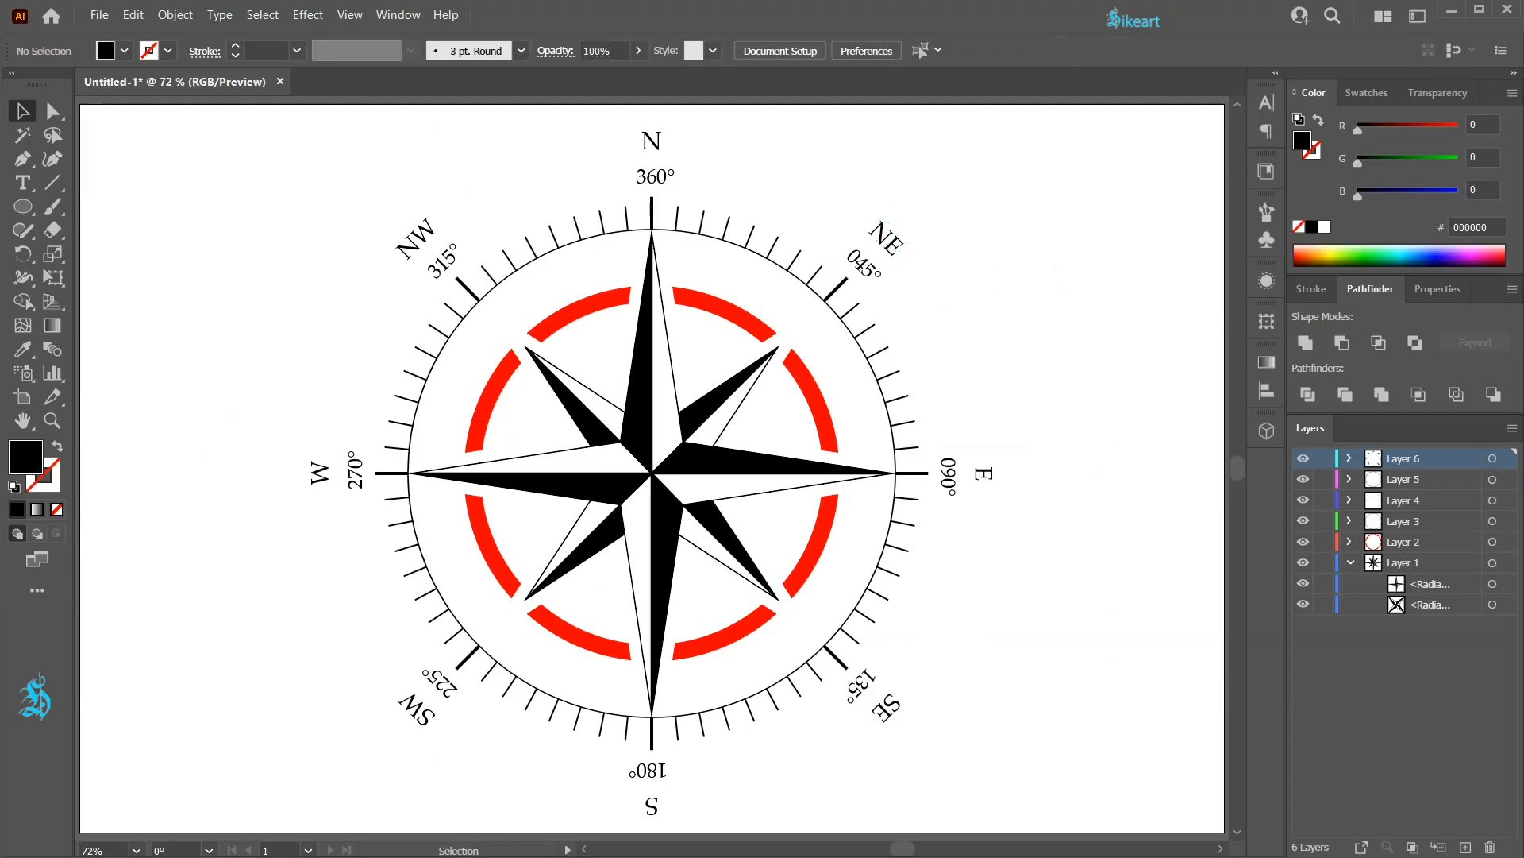